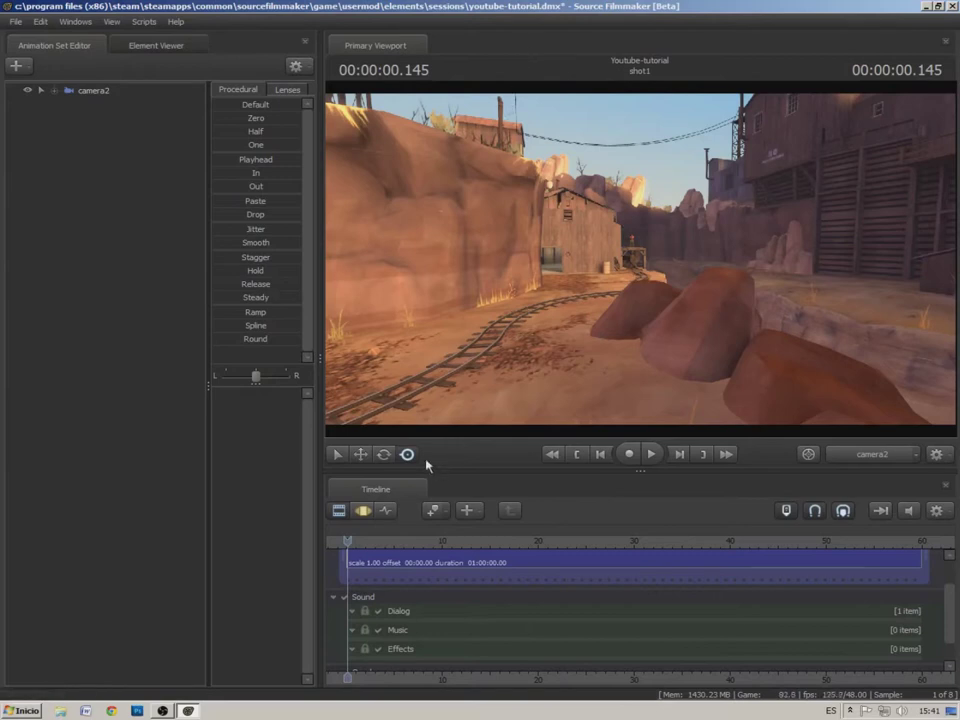
Start an animation set for a new model, clearing the model browser's text filter and setting the mod filter to tf_movies
{"action": "left_click_drag", "start_coordinate": [953, 617], "coordinate": [955, 590]}
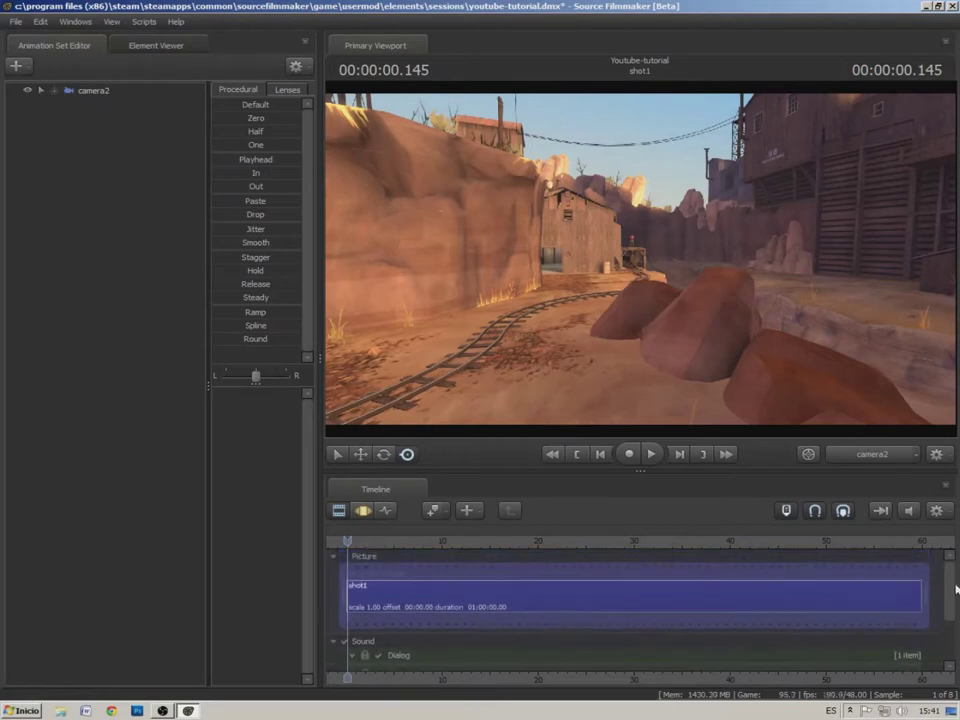
{"action": "left_click", "coordinate": [16, 65]}
{"action": "left_click", "coordinate": [104, 113]}
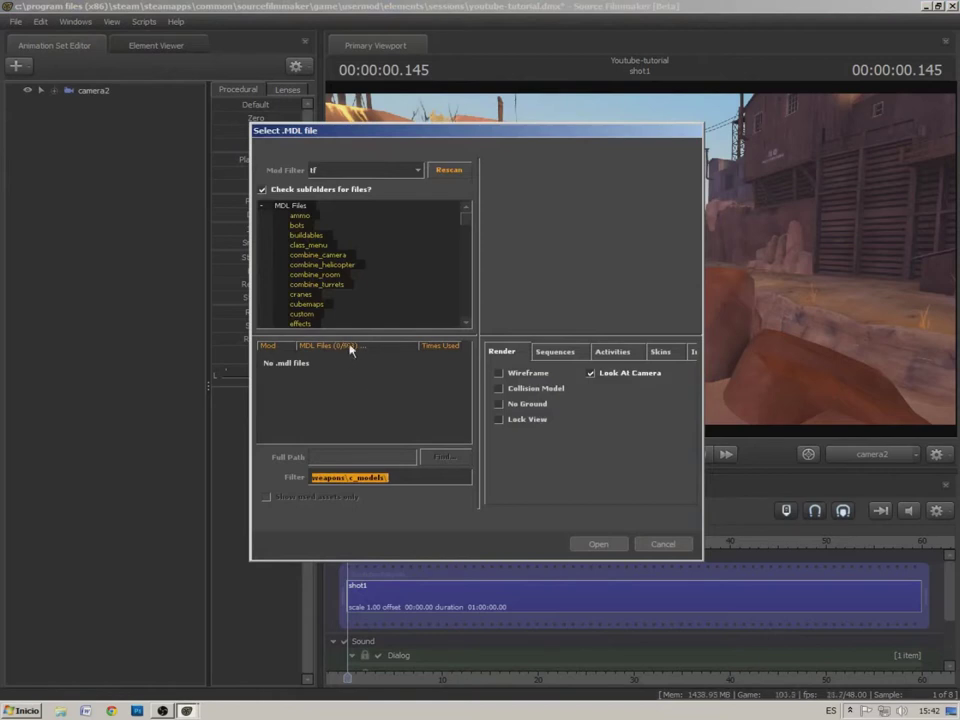
{"action": "left_click_drag", "start_coordinate": [405, 480], "coordinate": [287, 477]}
{"action": "key", "text": "BackSpace"}
{"action": "left_click", "coordinate": [418, 169]}
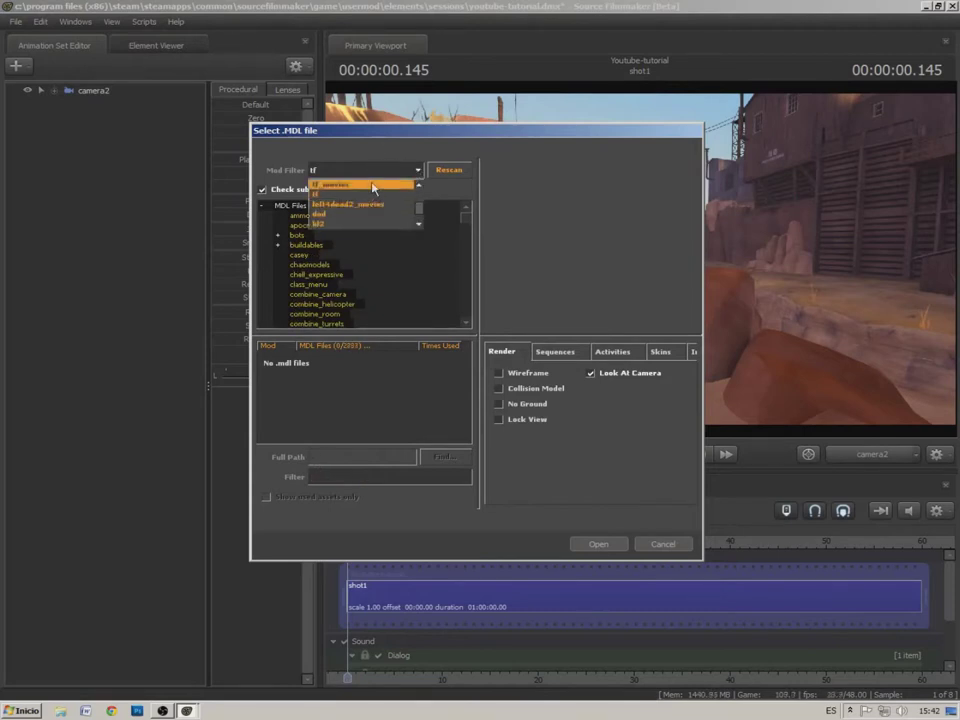
{"action": "left_click", "coordinate": [364, 187]}
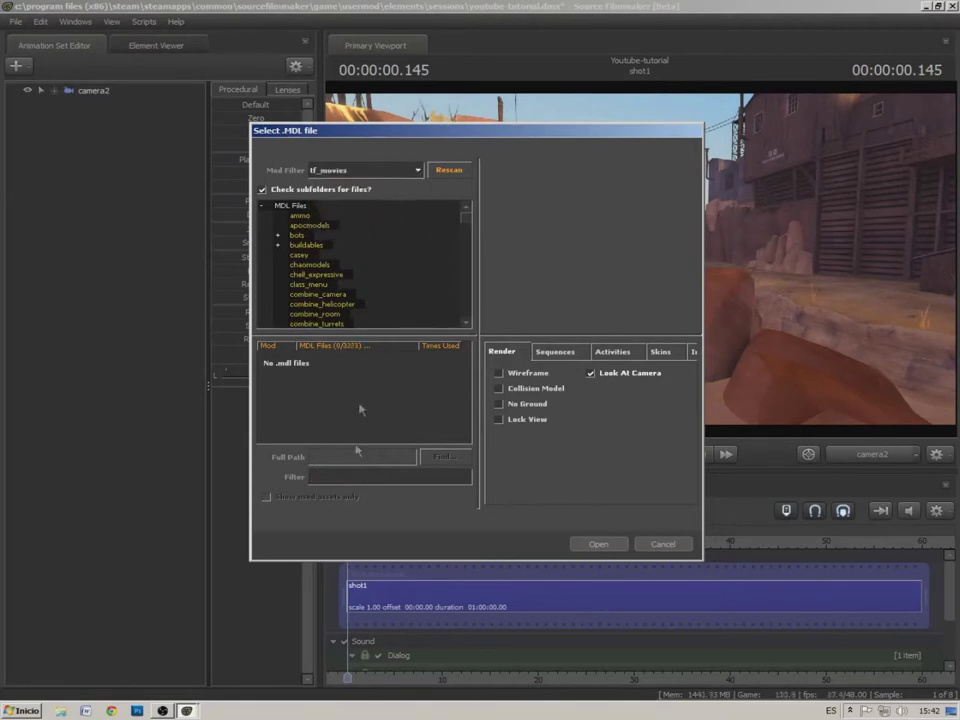
Filter all MDL files by "sniper", preview the matching models and load player\hwm\sniper.mdl into the shot
{"action": "left_click", "coordinate": [344, 477]}
{"action": "left_click", "coordinate": [289, 205]}
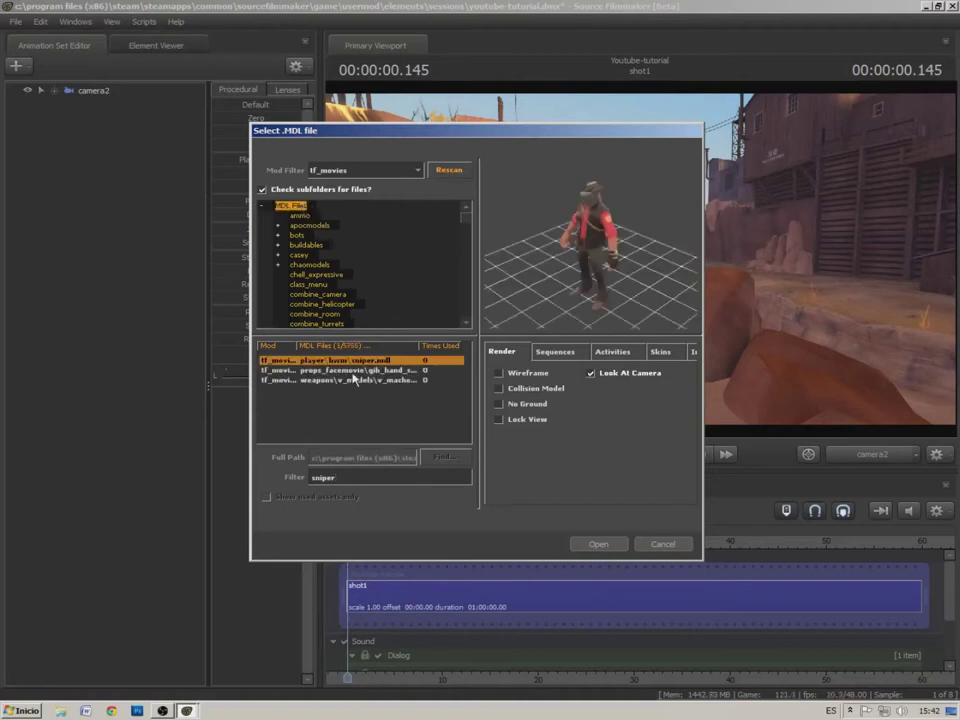
{"action": "scroll", "coordinate": [317, 243], "scroll_direction": "down", "scroll_amount": 10}
{"action": "scroll", "coordinate": [310, 300], "scroll_direction": "down", "scroll_amount": 3}
{"action": "scroll", "coordinate": [323, 290], "scroll_direction": "up", "scroll_amount": 15}
{"action": "left_click", "coordinate": [365, 380]}
{"action": "left_click", "coordinate": [368, 370]}
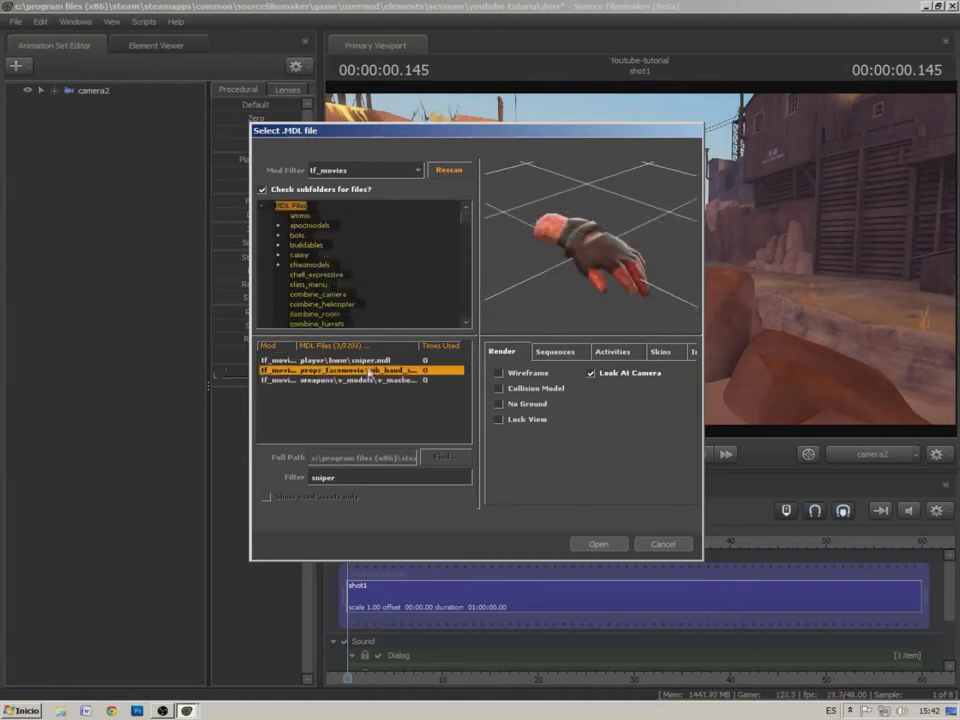
{"action": "left_click", "coordinate": [362, 360]}
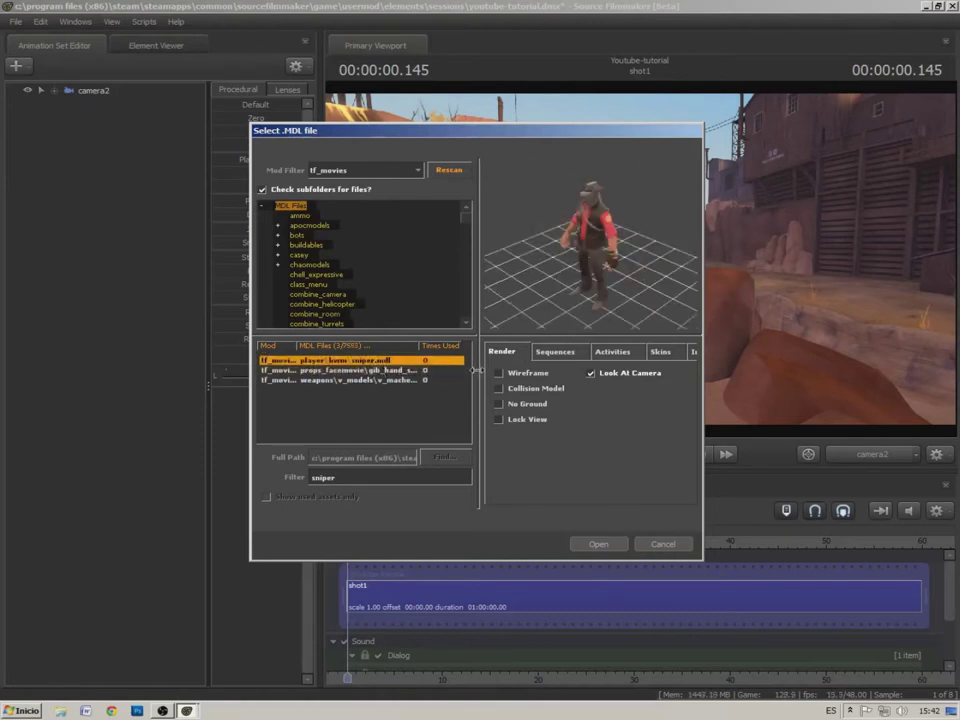
{"action": "left_click", "coordinate": [598, 544]}
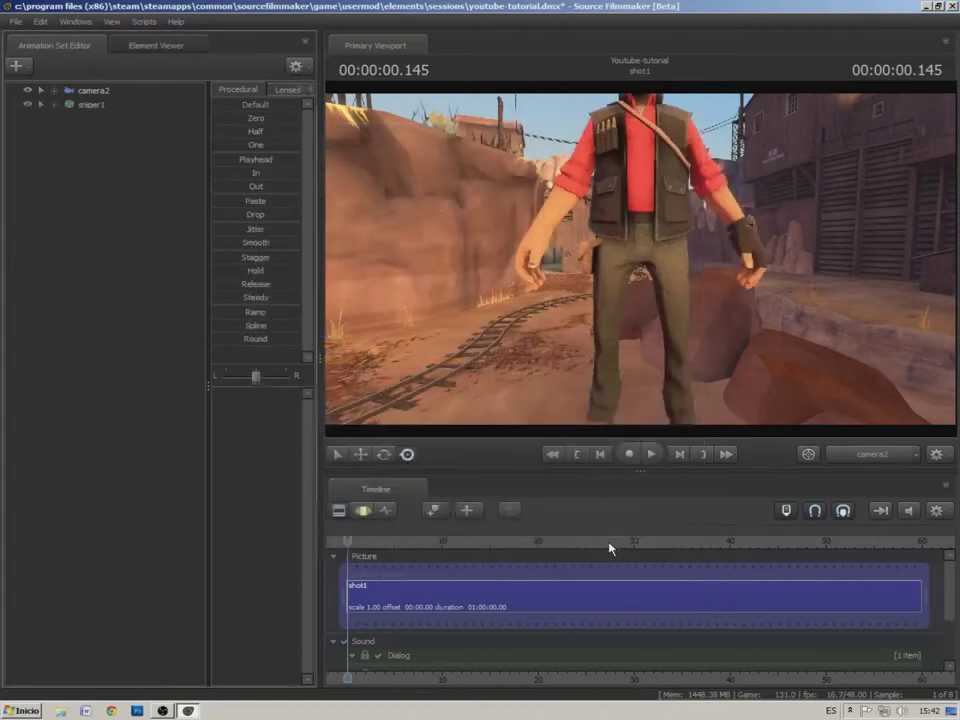
Switch the viewport to the Work Camera and frame the sniper from the hat down to the thighs
{"action": "left_click", "coordinate": [874, 454]}
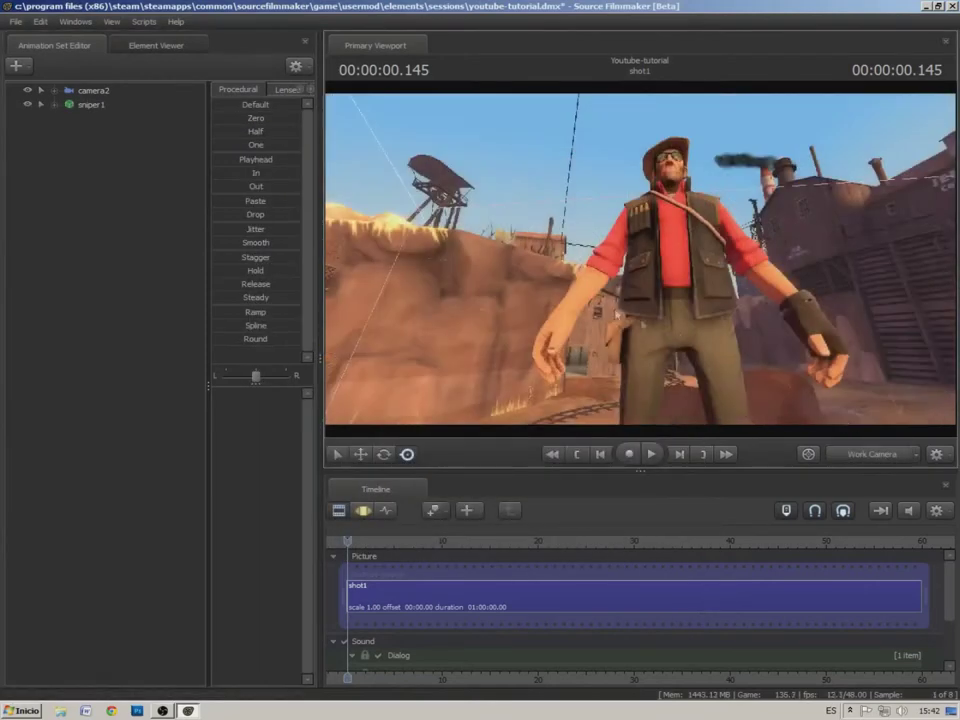
{"action": "left_click_drag", "start_coordinate": [640, 258], "coordinate": [678, 355]}
{"action": "key", "text": "z"}
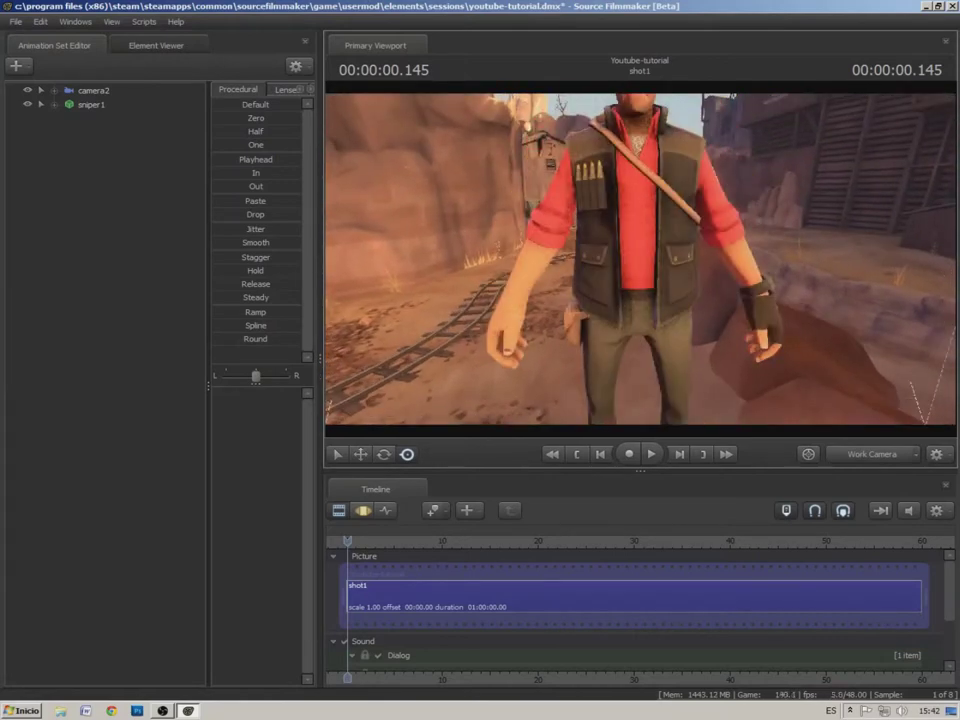
{"action": "key", "text": "z"}
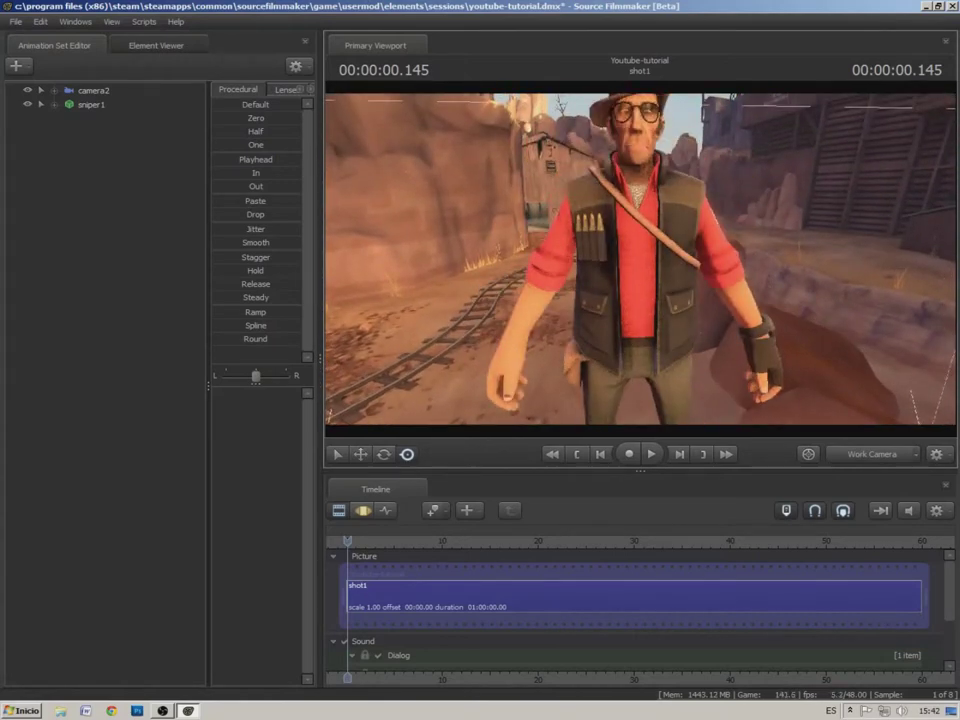
{"action": "key", "text": "s"}
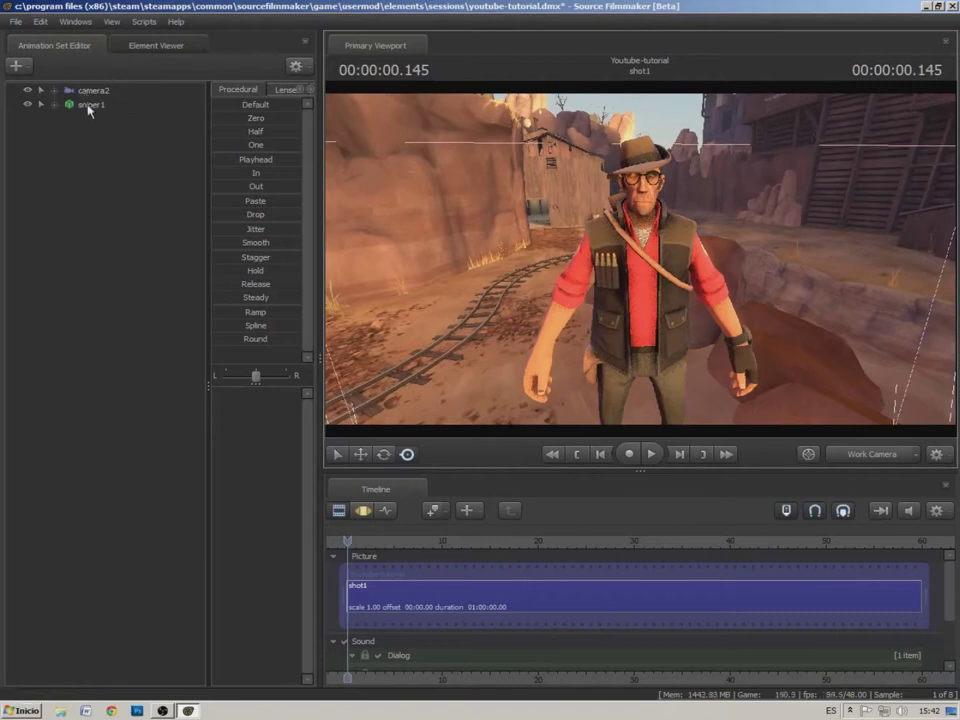
{"action": "left_click", "coordinate": [20, 66]}
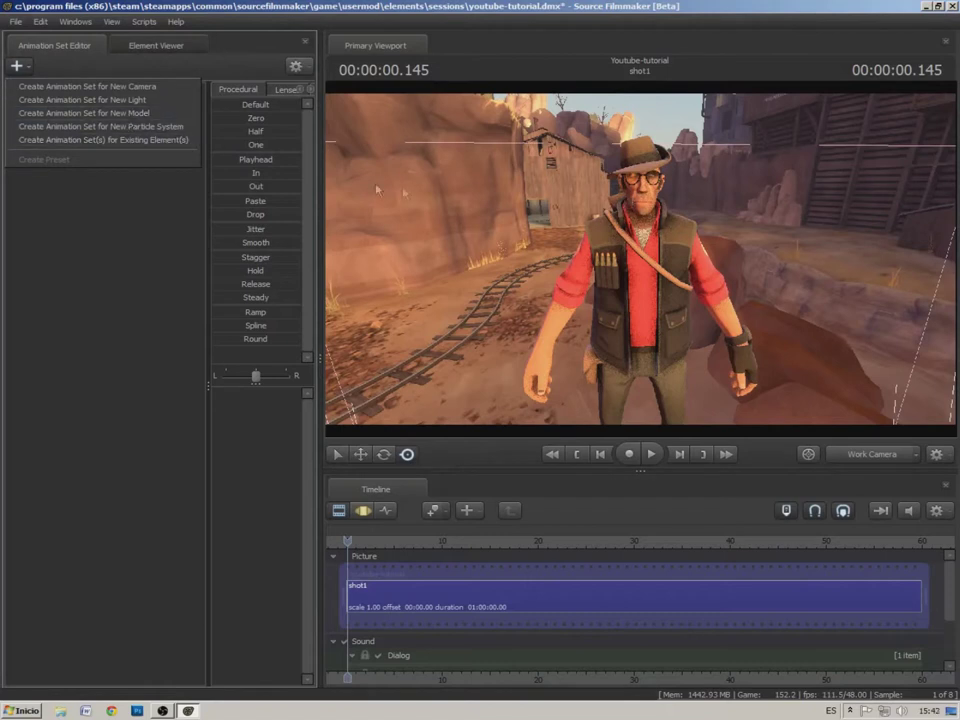
{"action": "left_click", "coordinate": [158, 114]}
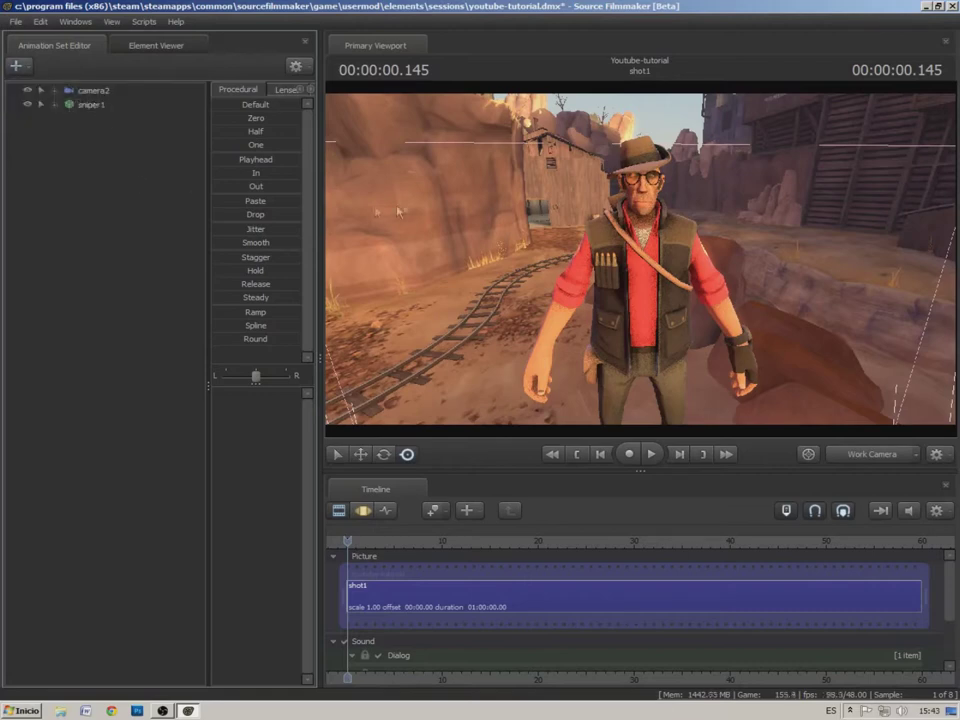
{"action": "left_click_drag", "start_coordinate": [416, 203], "coordinate": [420, 218]}
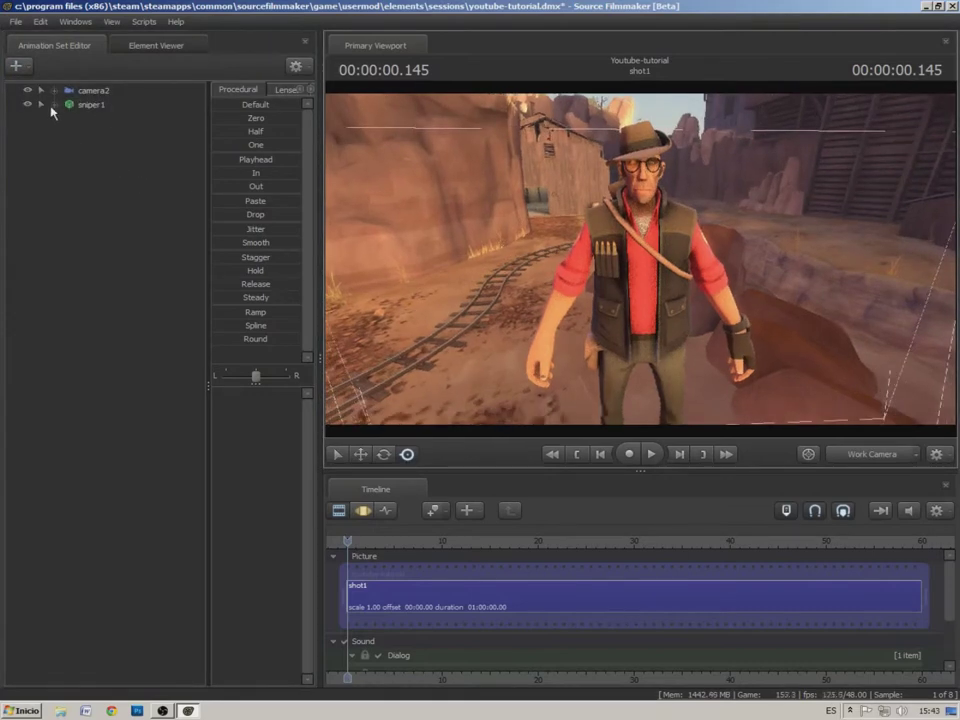
Expand the sniper1 animation set's control groups and select the whole set to examine its control sliders
{"action": "left_click", "coordinate": [53, 105]}
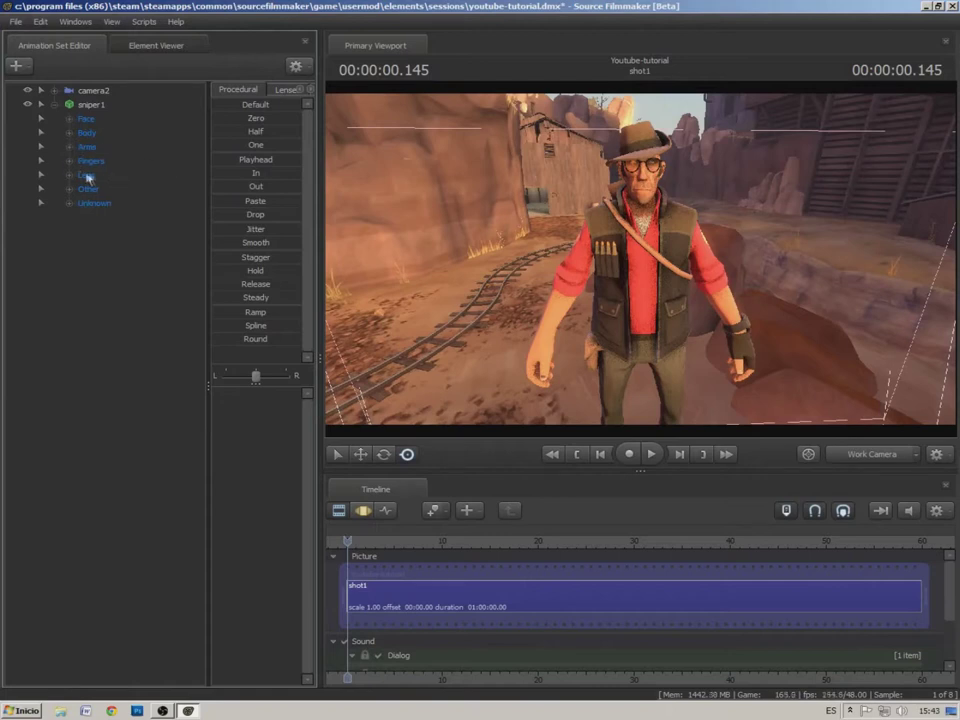
{"action": "left_click", "coordinate": [89, 105]}
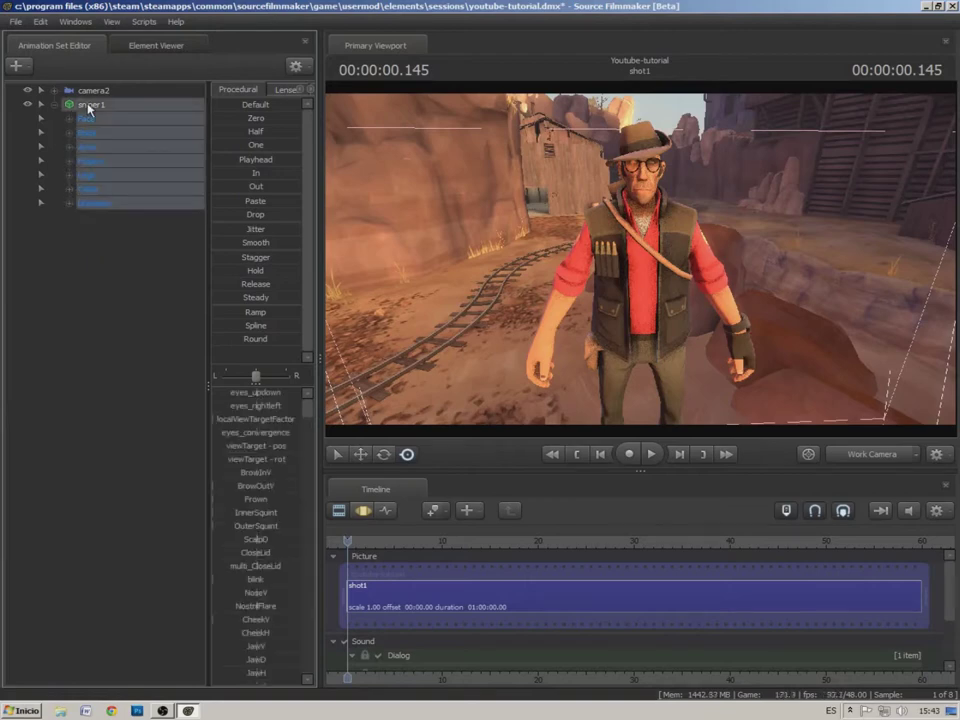
{"action": "mouse_move", "coordinate": [307, 411]}
{"action": "left_mouse_down"}
{"action": "mouse_move", "coordinate": [308, 650]}
{"action": "mouse_move", "coordinate": [302, 397]}
{"action": "left_mouse_up"}
Set the sniper1 model's skin to 1
{"action": "right_click", "coordinate": [88, 107]}
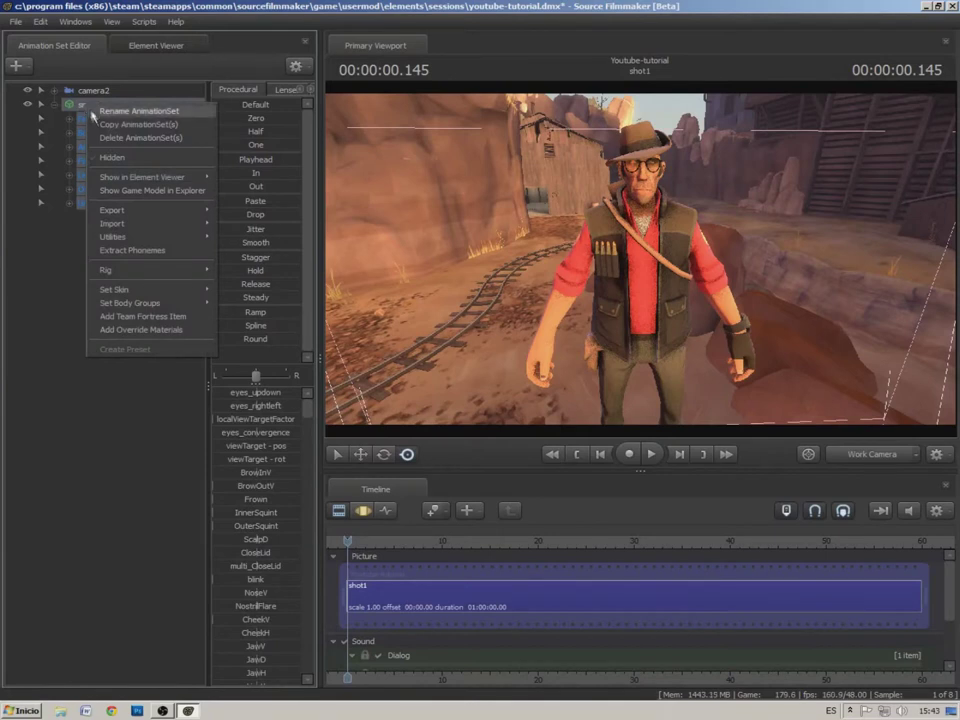
{"action": "mouse_move", "coordinate": [167, 266]}
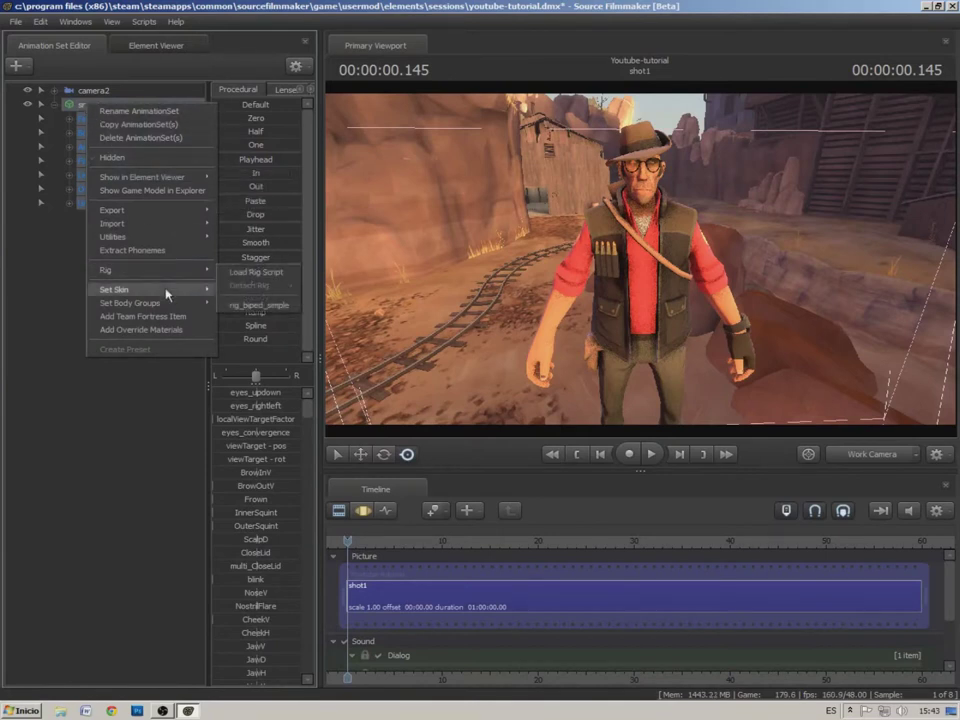
{"action": "mouse_move", "coordinate": [199, 290]}
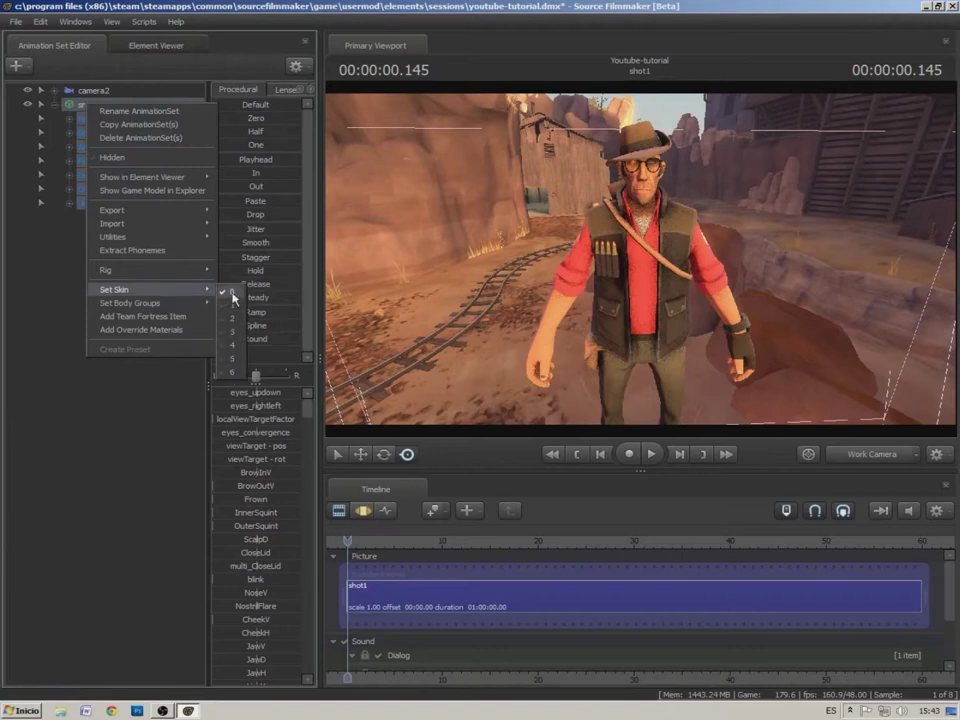
{"action": "left_click", "coordinate": [237, 305]}
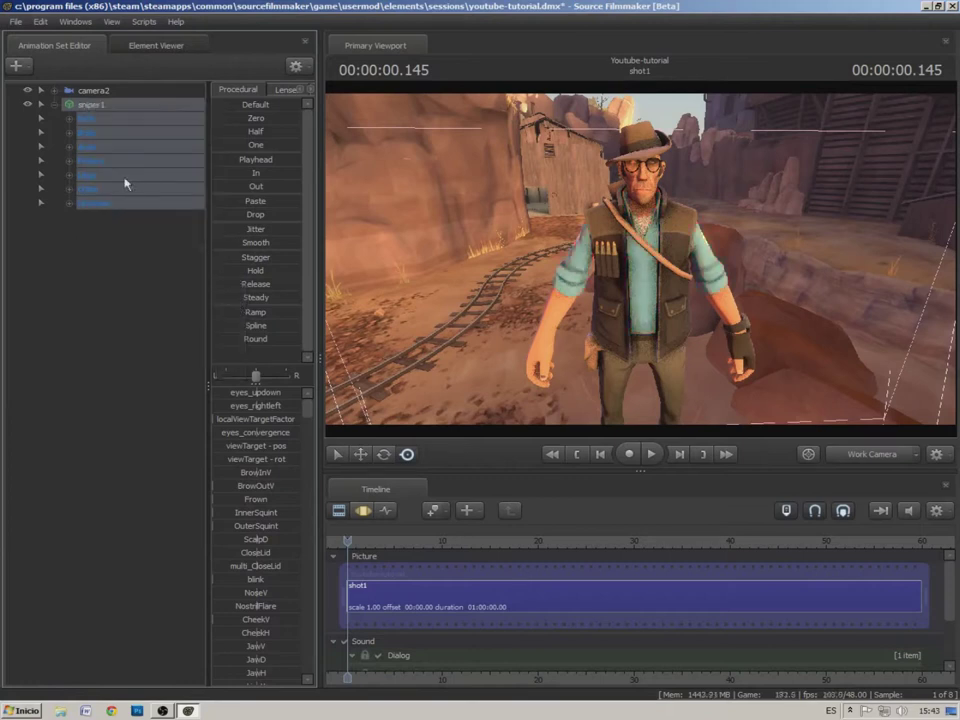
Set the sniper1 model's skin to 3
{"action": "right_click", "coordinate": [99, 111]}
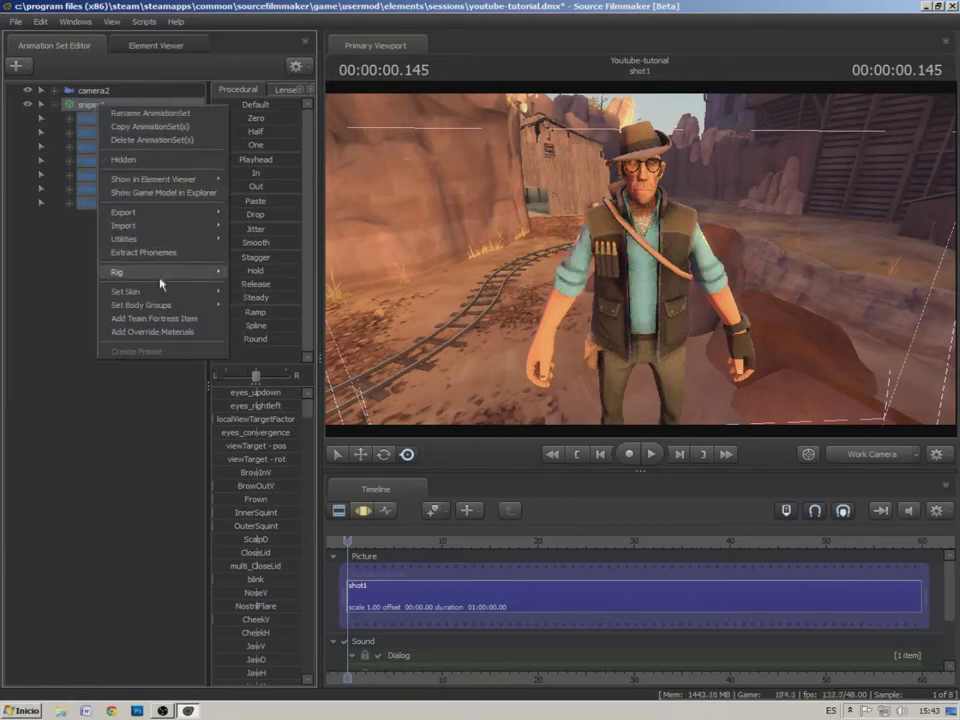
{"action": "mouse_move", "coordinate": [150, 291]}
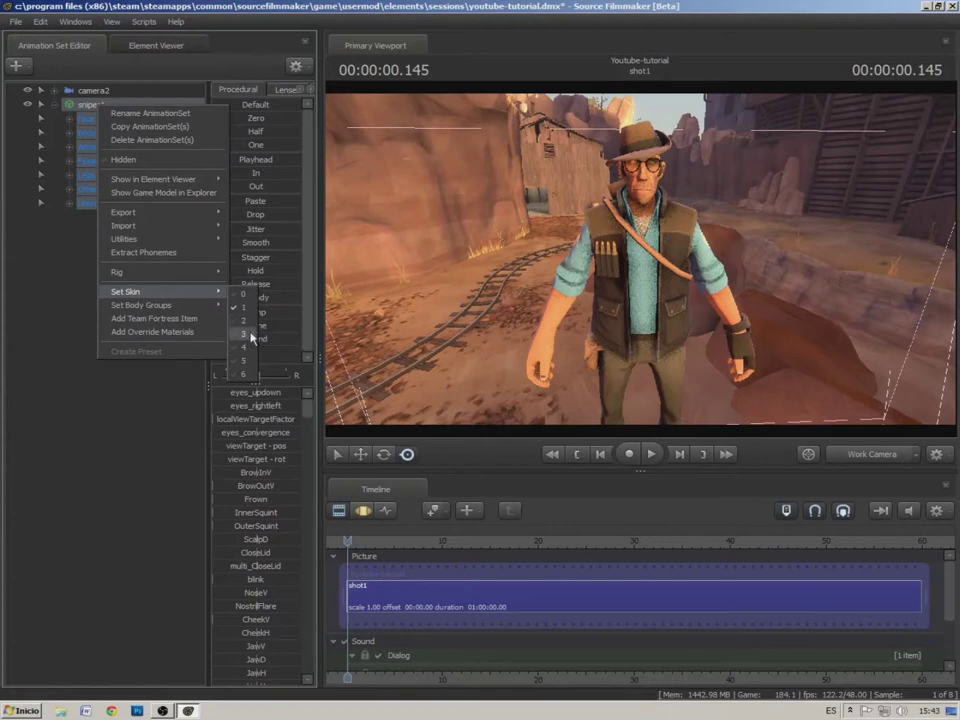
{"action": "left_click", "coordinate": [251, 338]}
{"action": "left_click", "coordinate": [16, 65]}
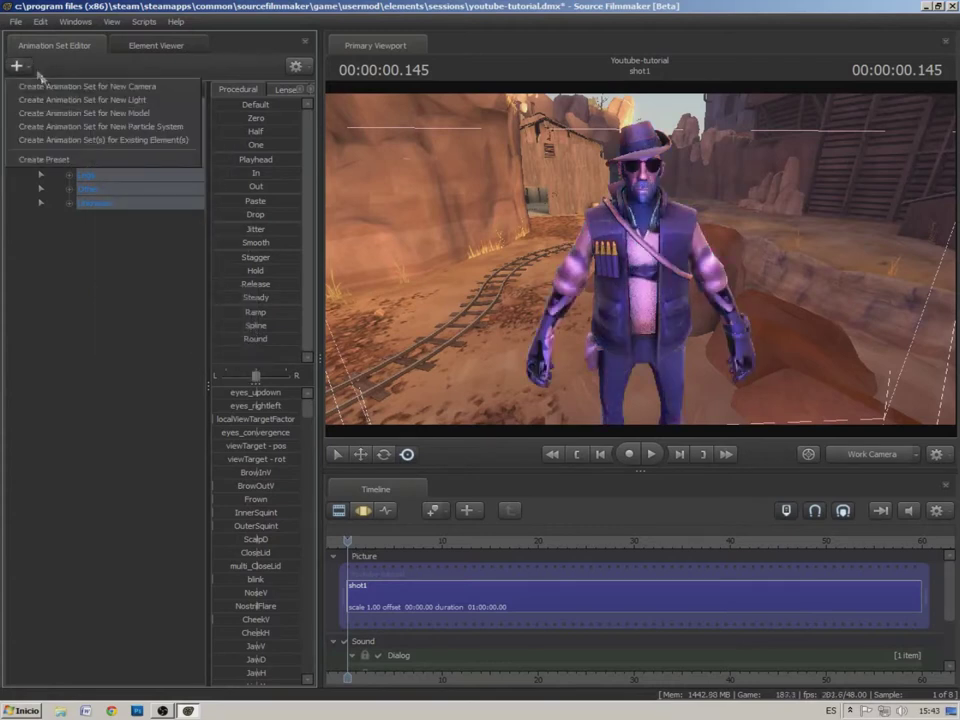
{"action": "left_click", "coordinate": [30, 88]}
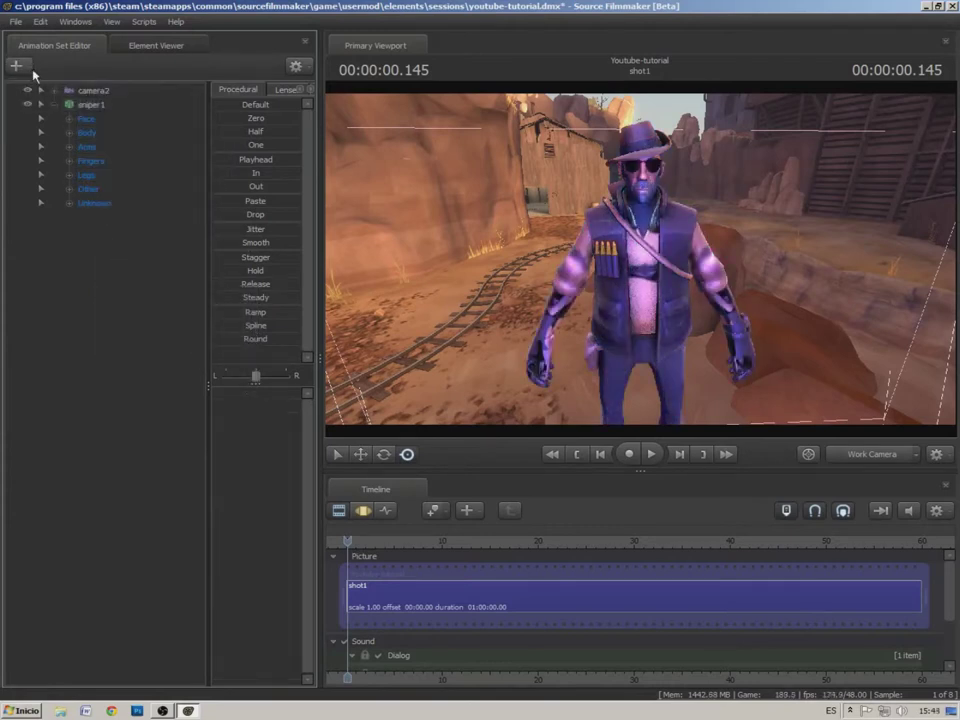
Set the sniper1 model's skin to 4
{"action": "right_click", "coordinate": [84, 108]}
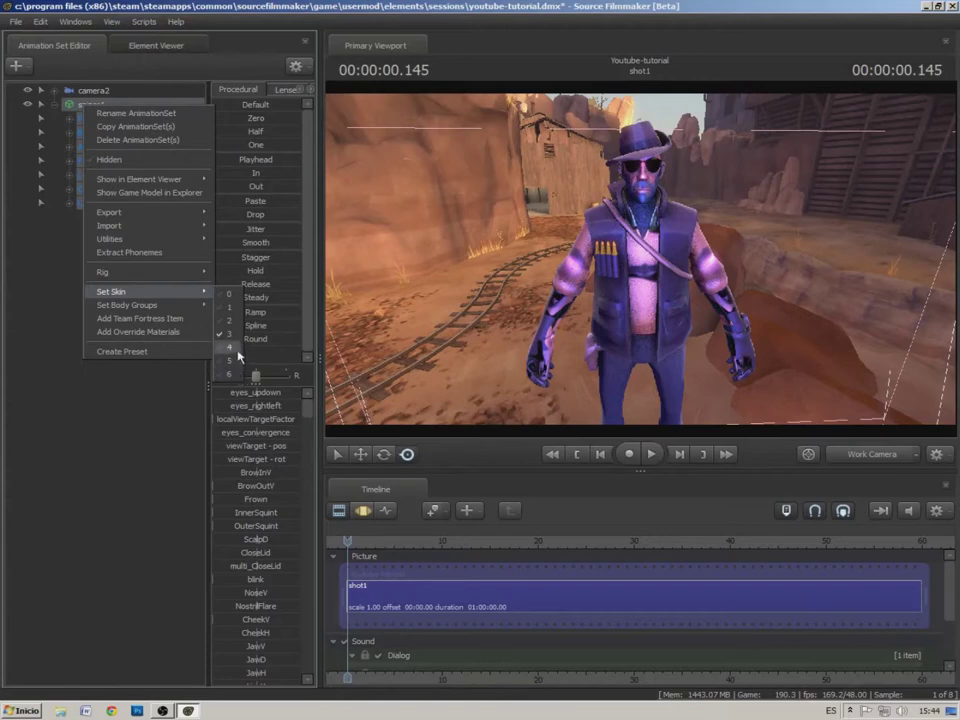
{"action": "left_click", "coordinate": [233, 347]}
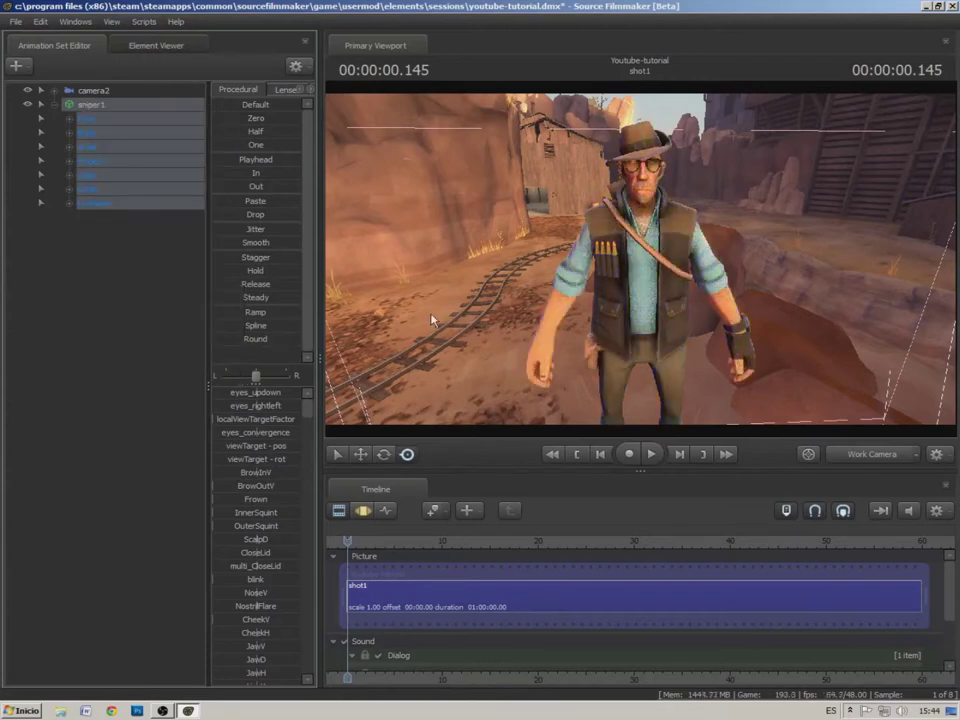
{"action": "mouse_move", "coordinate": [640, 258]}
{"action": "left_mouse_down"}
{"action": "mouse_move", "coordinate": [640, 296]}
{"action": "mouse_move", "coordinate": [640, 282]}
{"action": "left_mouse_up"}
Set the sniper1 model's hat body group to <none>
{"action": "right_click", "coordinate": [118, 105]}
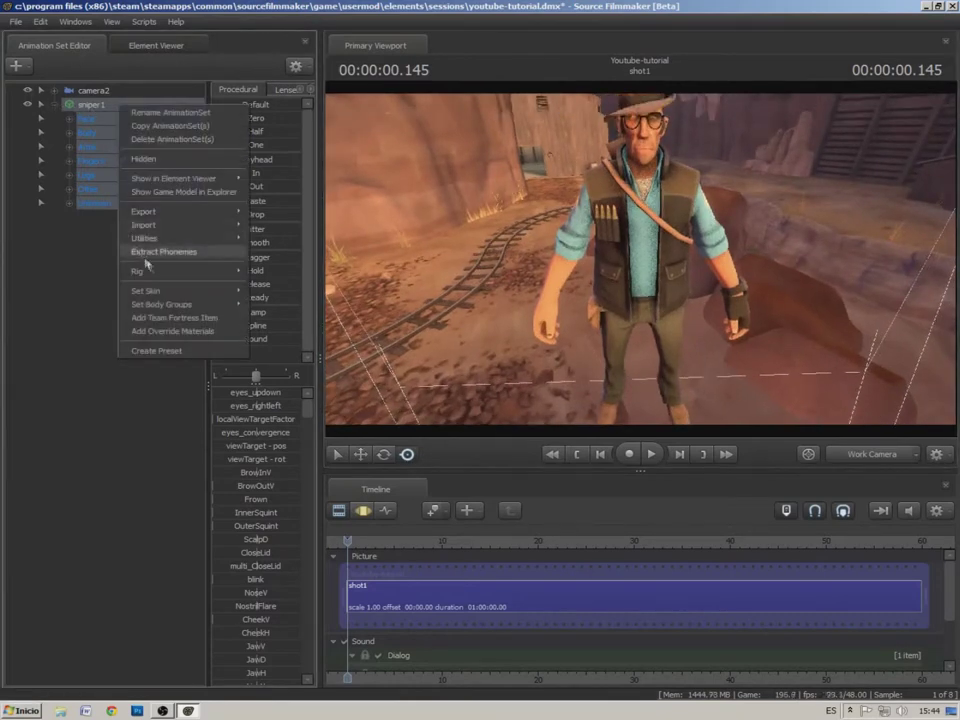
{"action": "mouse_move", "coordinate": [218, 298]}
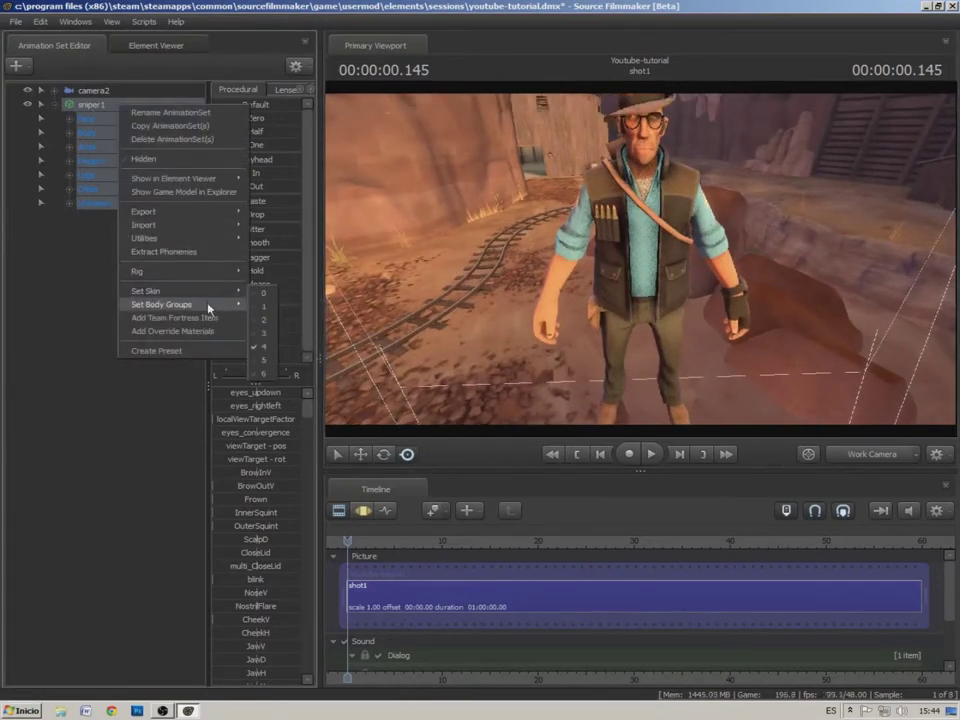
{"action": "mouse_move", "coordinate": [313, 306]}
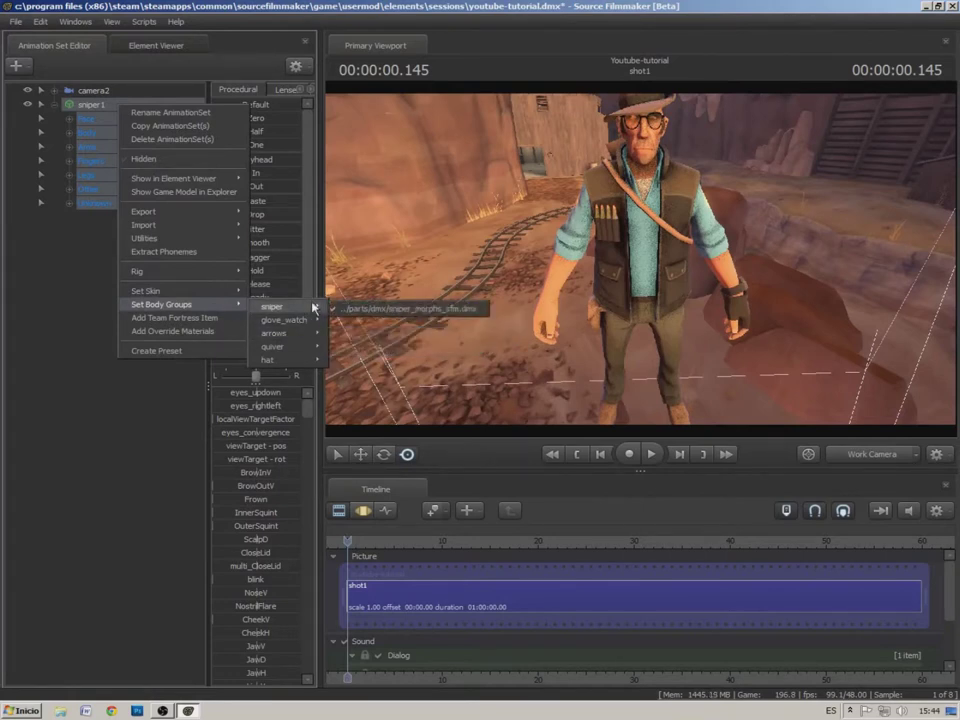
{"action": "mouse_move", "coordinate": [310, 368]}
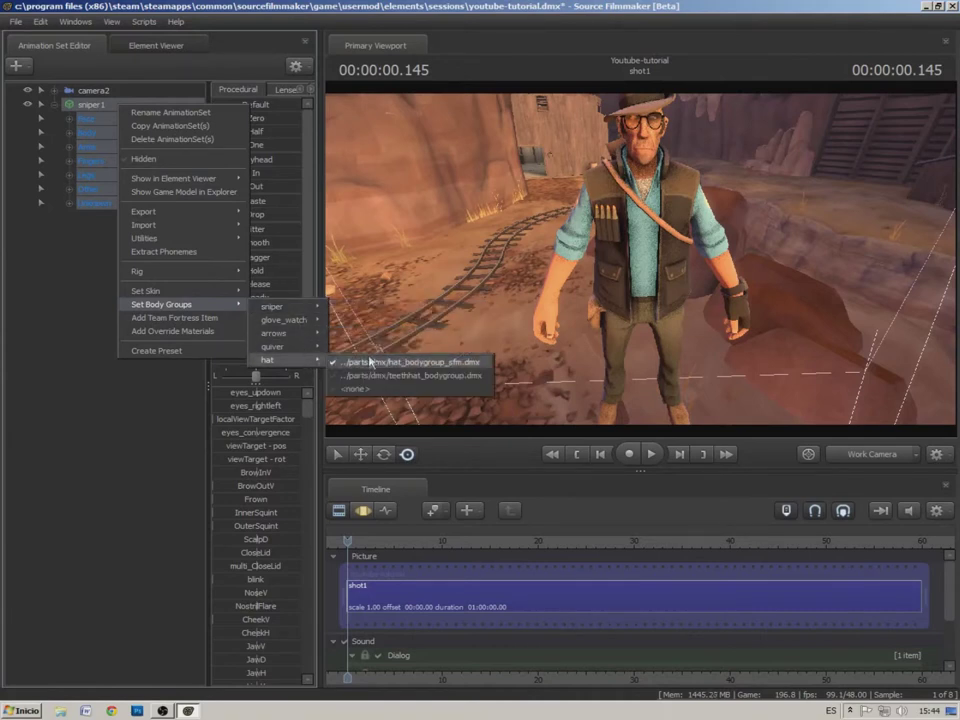
{"action": "left_click", "coordinate": [369, 390]}
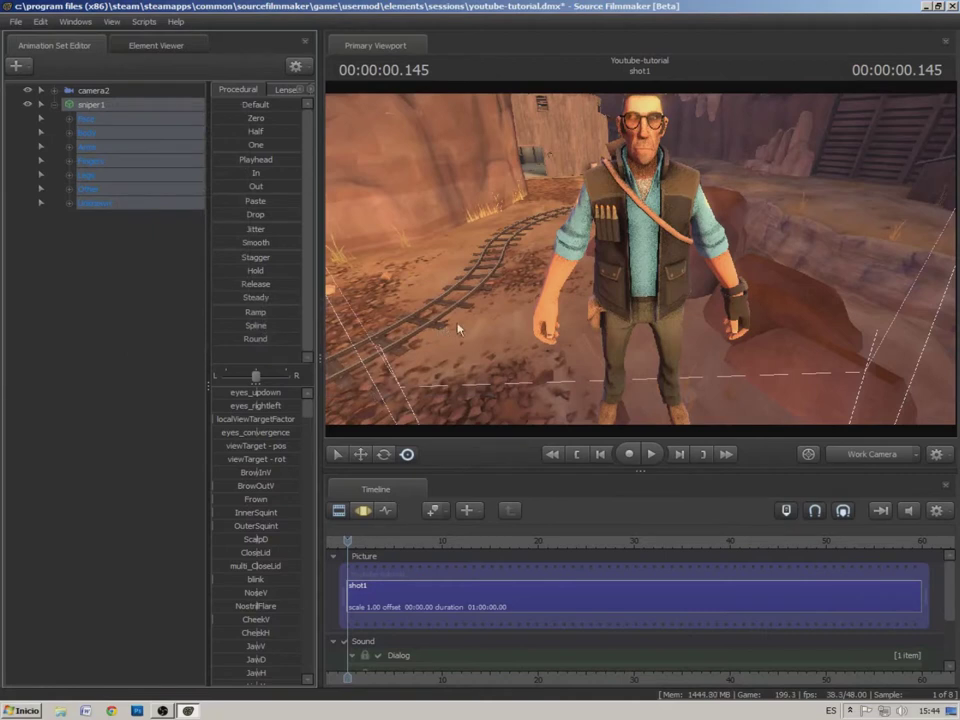
Set the sniper1 hat body group to teethhat_bodygroup.dmx and view the model from a different angle
{"action": "right_click", "coordinate": [102, 106]}
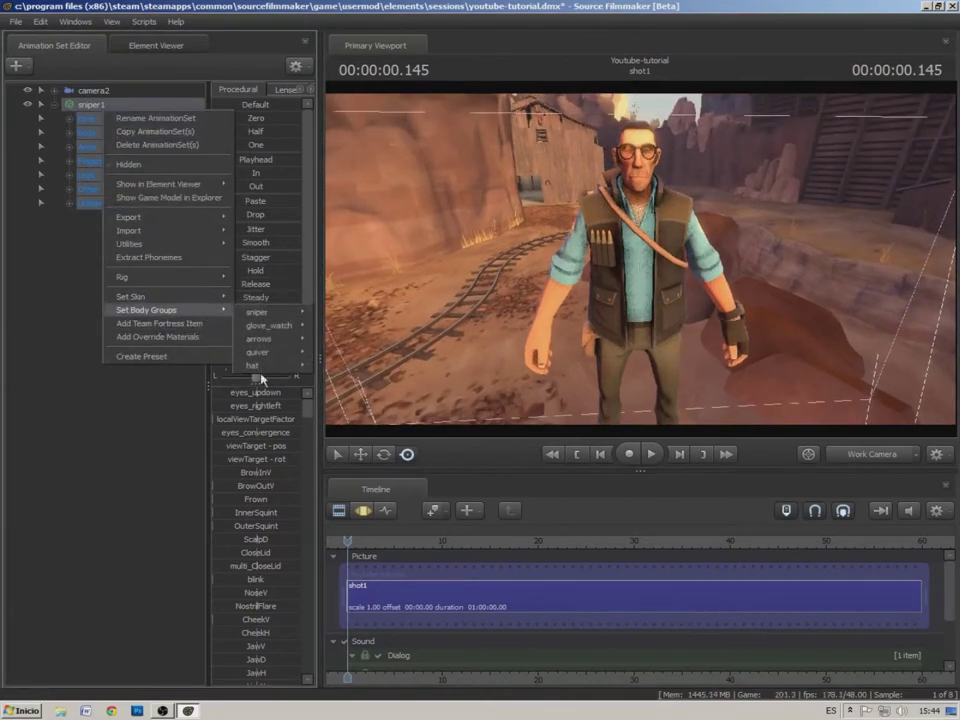
{"action": "mouse_move", "coordinate": [255, 365]}
{"action": "left_click", "coordinate": [347, 381]}
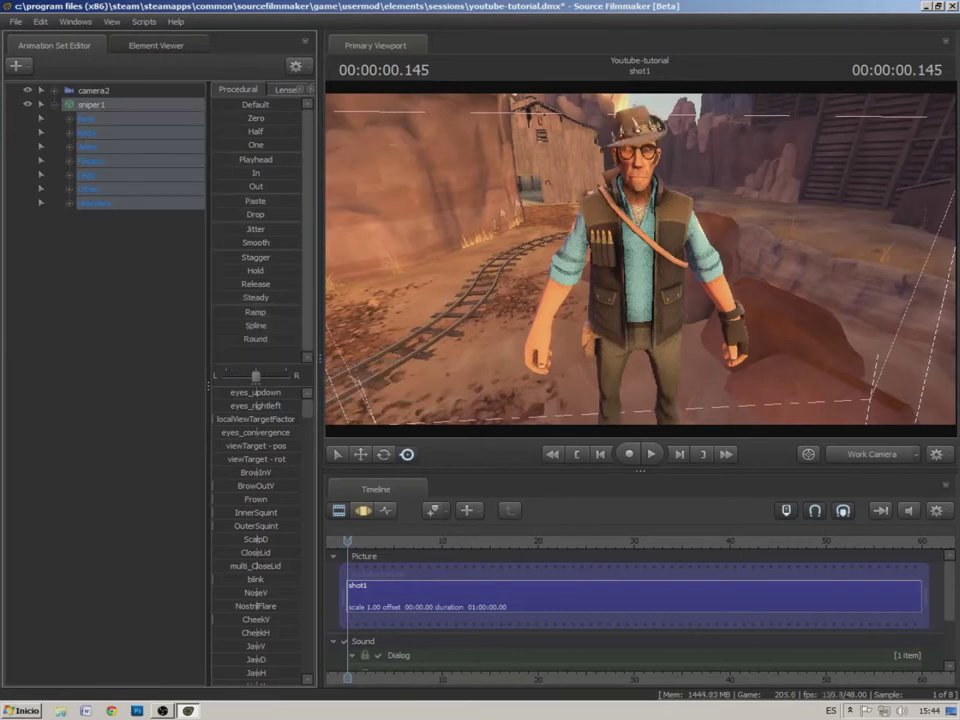
{"action": "left_click_drag", "start_coordinate": [491, 218], "coordinate": [590, 190]}
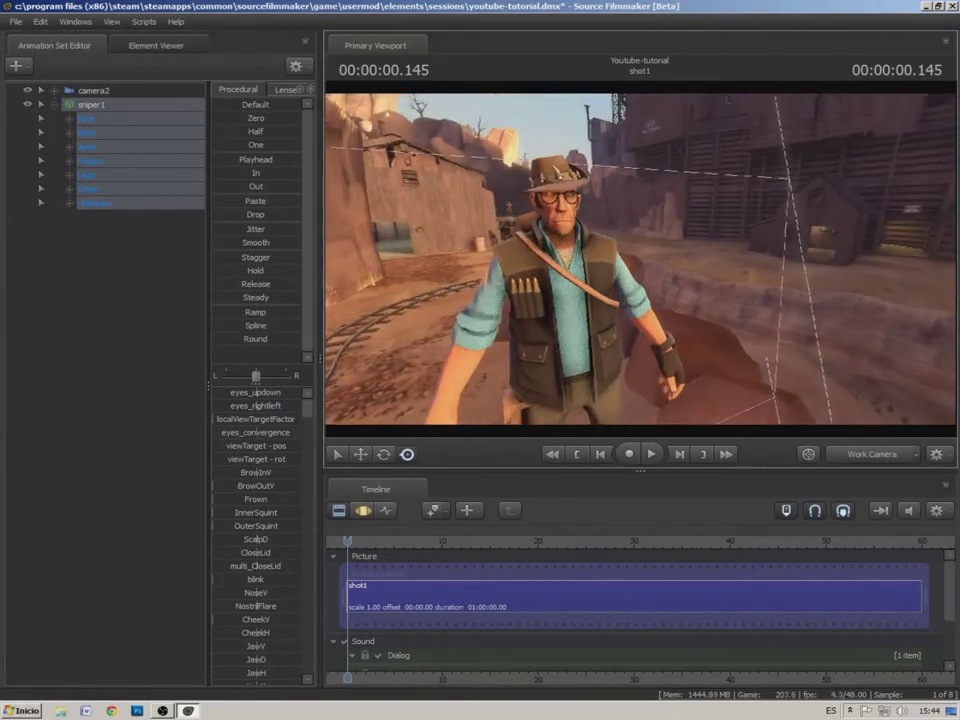
Set the sniper1 model's glove_watch body group to sniper_forearm_bodygroup.dmx
{"action": "left_click", "coordinate": [16, 66]}
{"action": "left_click", "coordinate": [75, 268]}
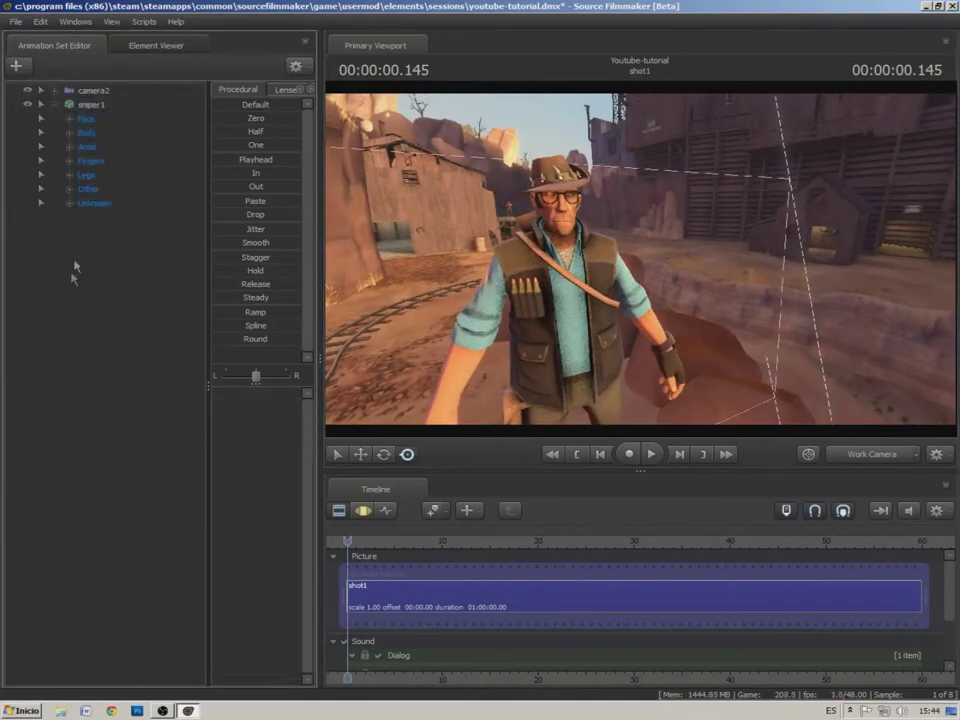
{"action": "right_click", "coordinate": [90, 110]}
{"action": "mouse_move", "coordinate": [190, 309]}
{"action": "mouse_move", "coordinate": [255, 338]}
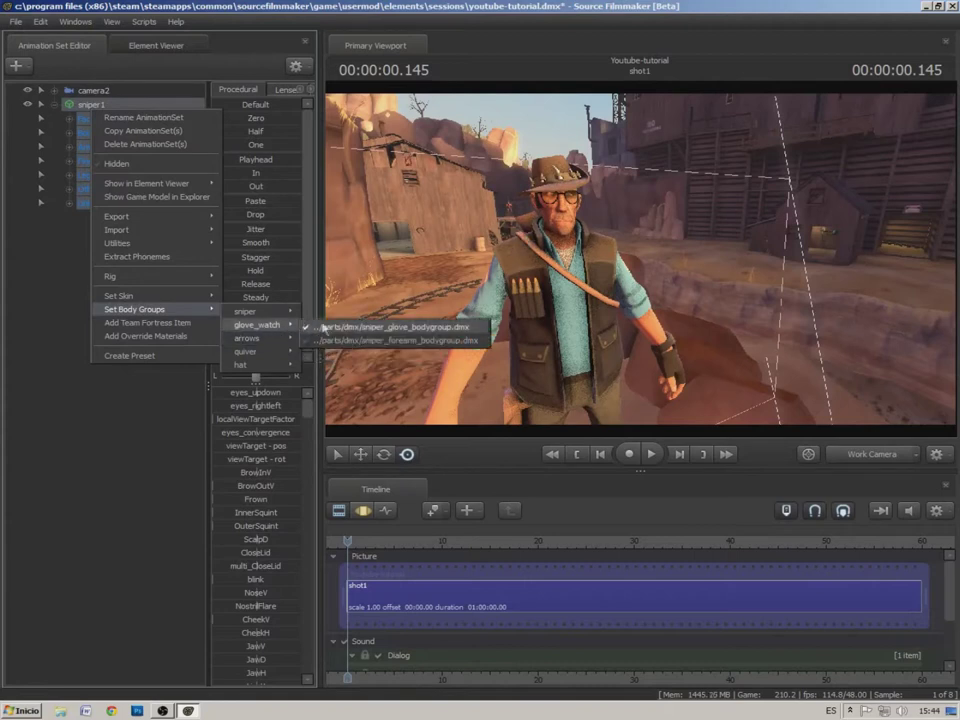
{"action": "left_click", "coordinate": [352, 342]}
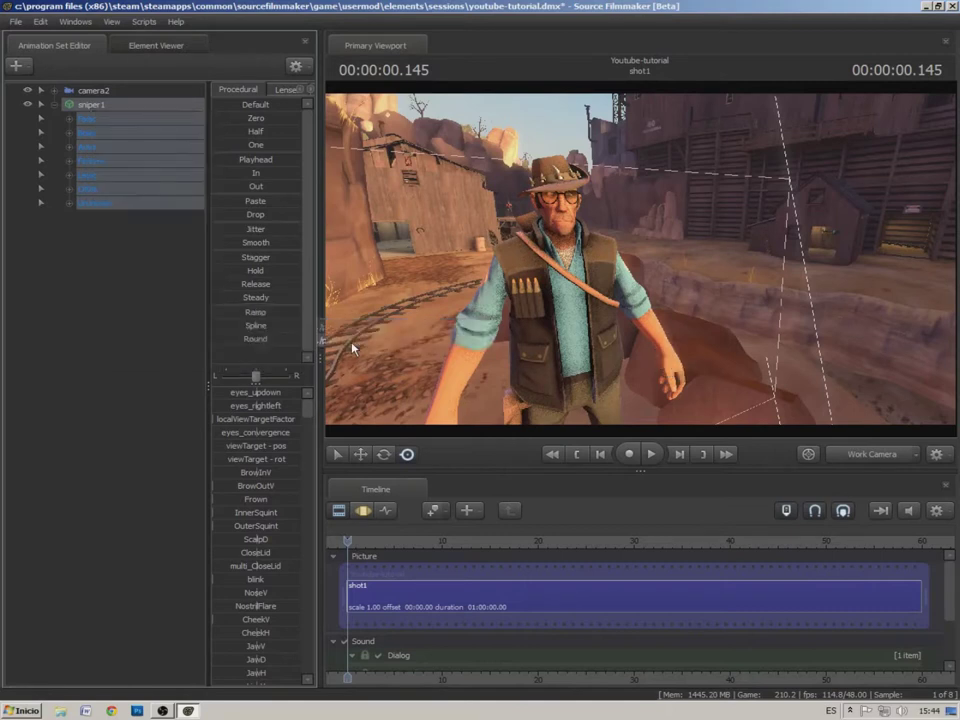
Set the sniper1 model's glove_watch body group back to sniper_glove_bodygroup.dmx
{"action": "right_click", "coordinate": [86, 104]}
{"action": "mouse_move", "coordinate": [157, 305]}
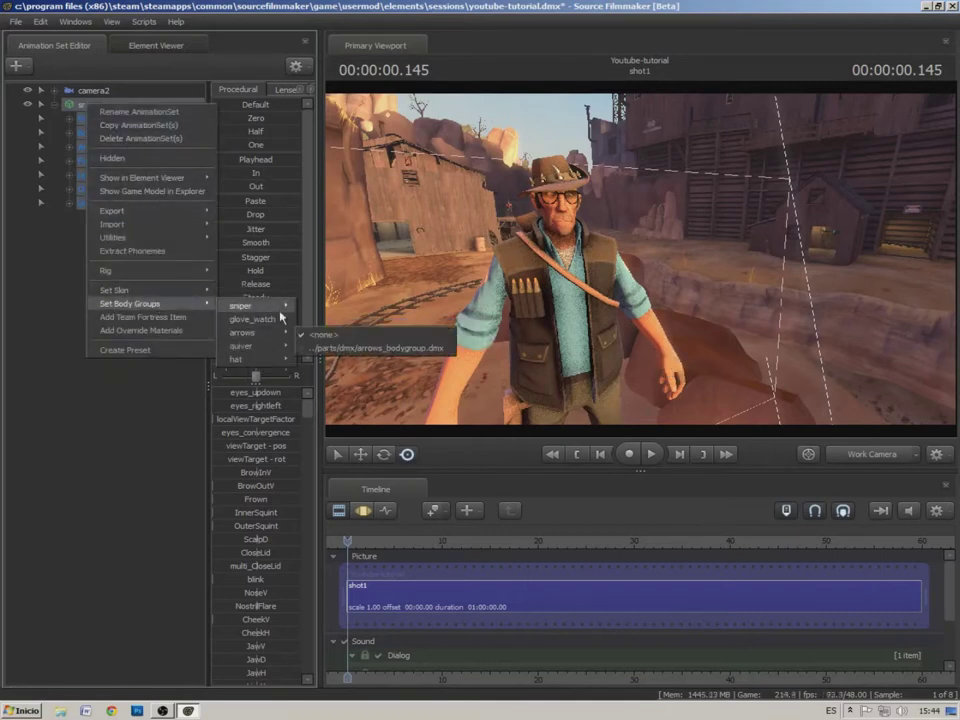
{"action": "mouse_move", "coordinate": [279, 320]}
{"action": "left_click", "coordinate": [347, 325]}
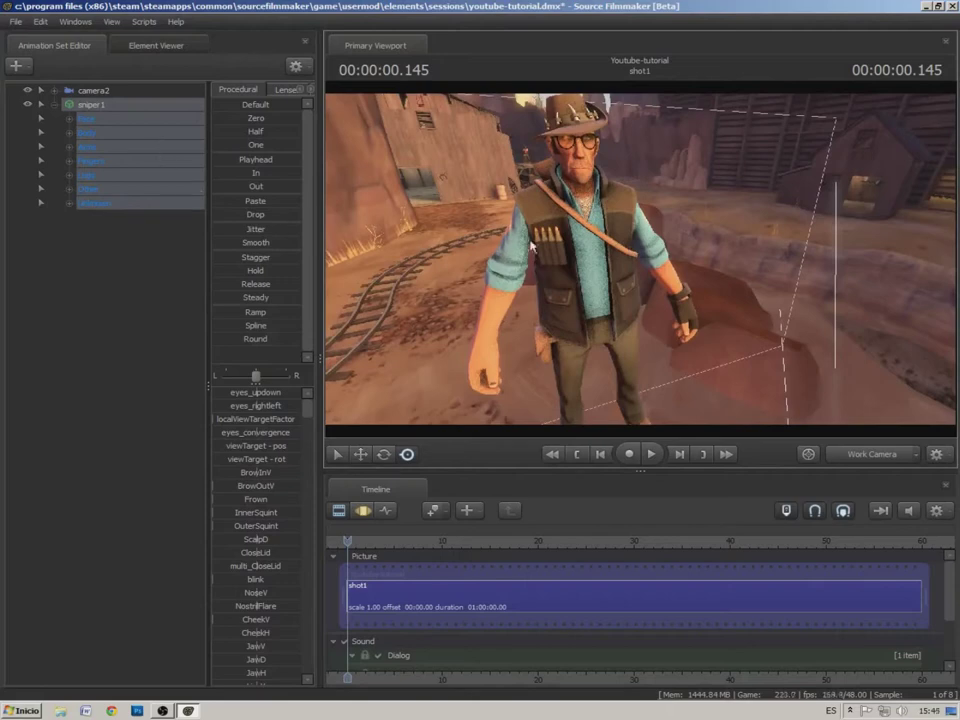
Look at the sniper1 model's curves in the Graph Editor and switch the timeline to the Motion Editor
{"action": "left_click_drag", "start_coordinate": [371, 248], "coordinate": [358, 200]}
{"action": "left_click_drag", "start_coordinate": [570, 250], "coordinate": [617, 263]}
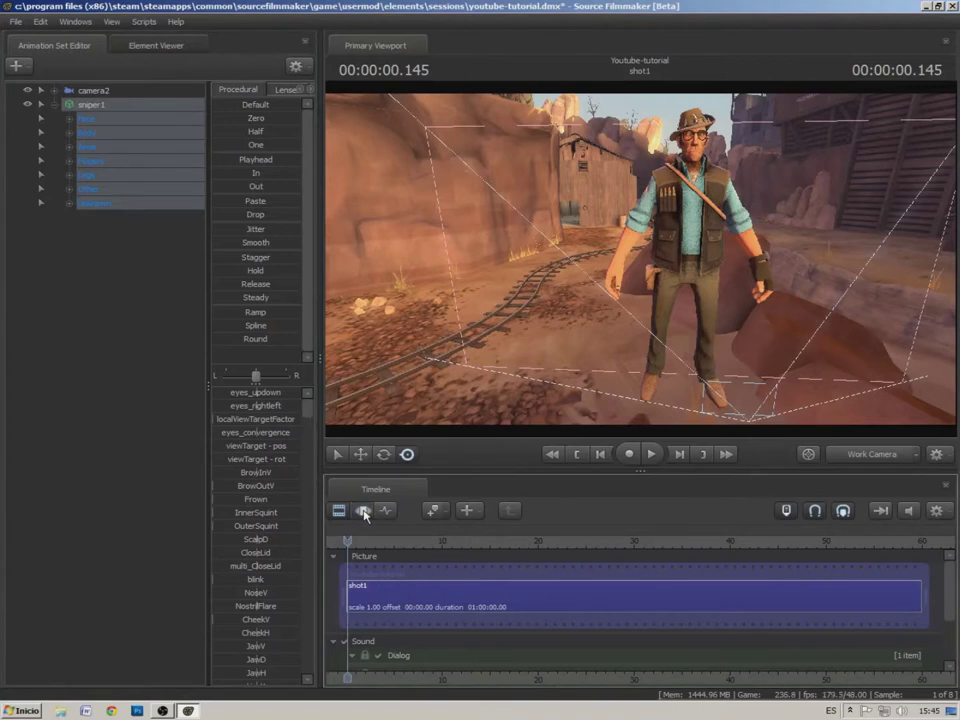
{"action": "left_click", "coordinate": [364, 511]}
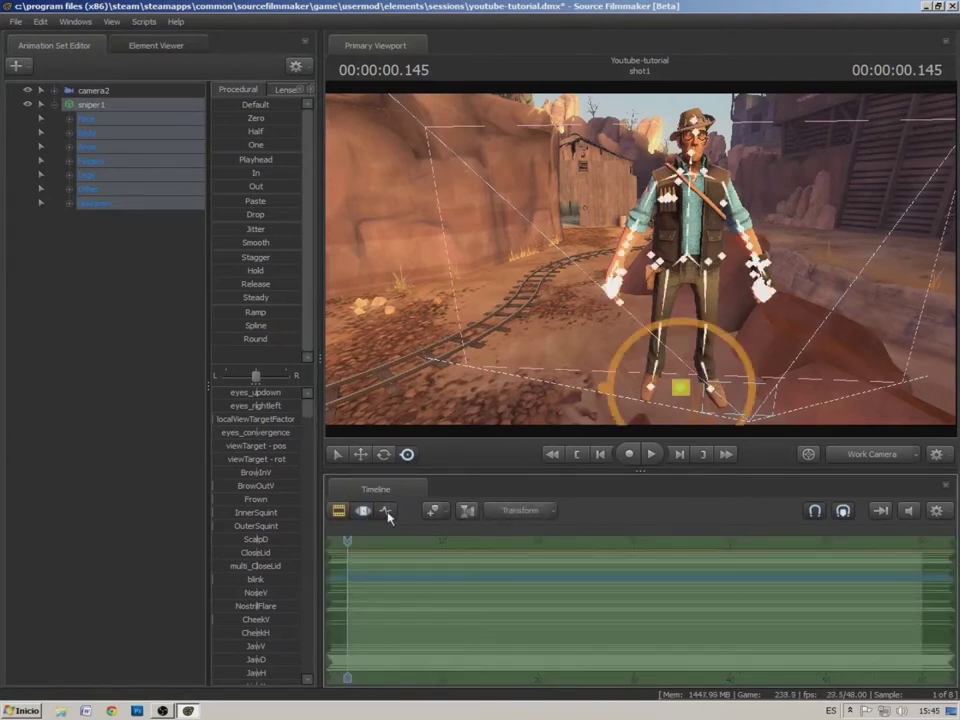
{"action": "left_click", "coordinate": [386, 511]}
{"action": "middle_click_drag", "start_coordinate": [476, 686], "coordinate": [659, 688]}
{"action": "left_click", "coordinate": [363, 511]}
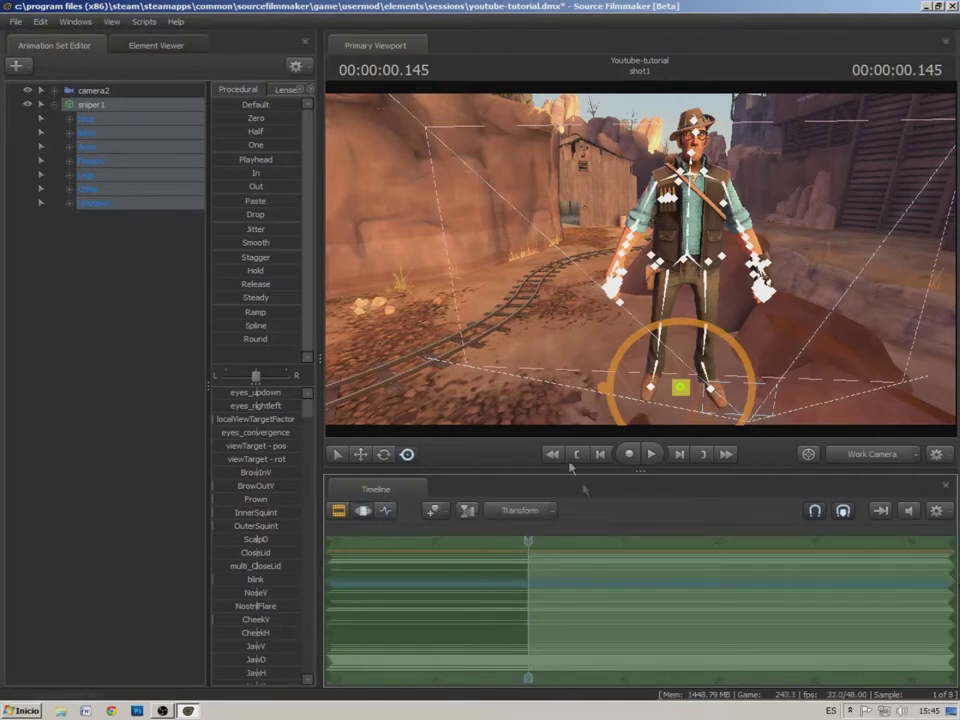
Move the sniper1 model freely in the scene using the root control at its feet
{"action": "left_click", "coordinate": [681, 392]}
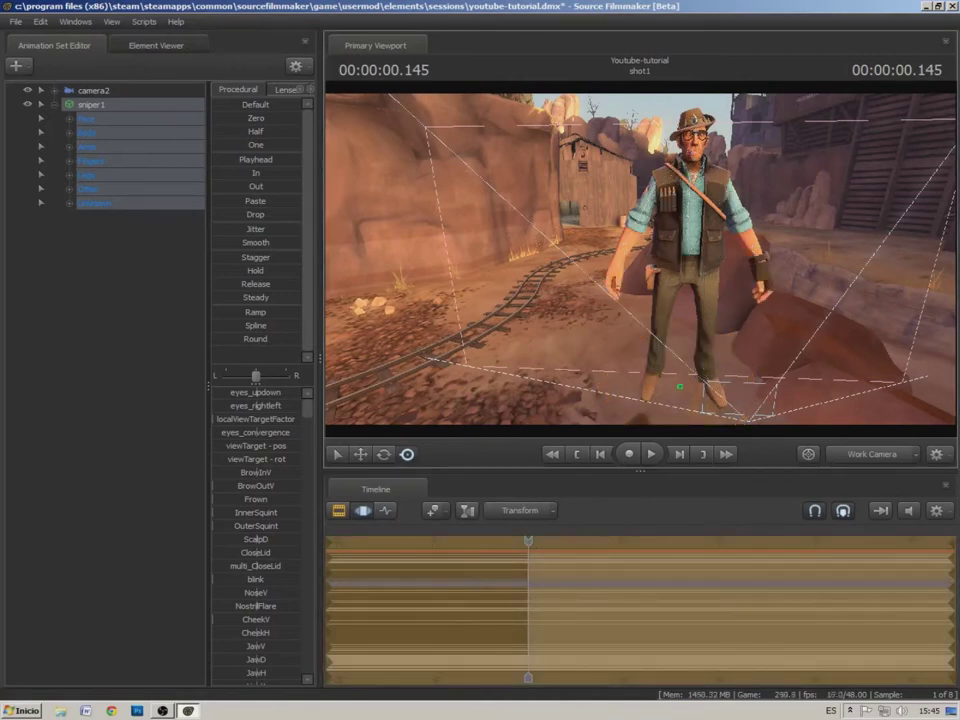
{"action": "left_click", "coordinate": [681, 390]}
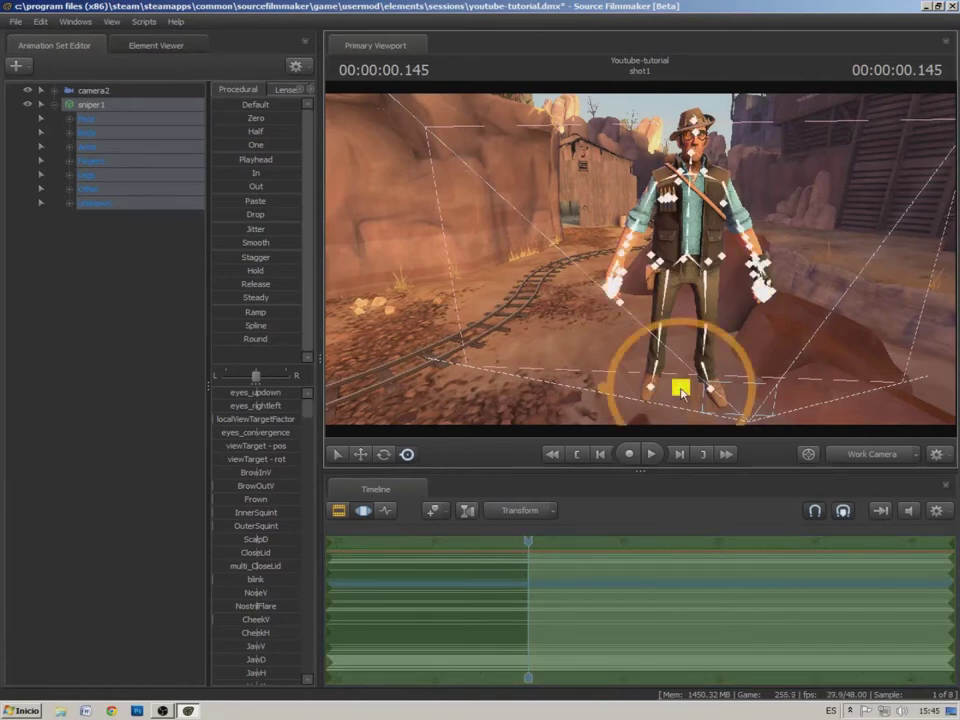
{"action": "left_click", "coordinate": [681, 388]}
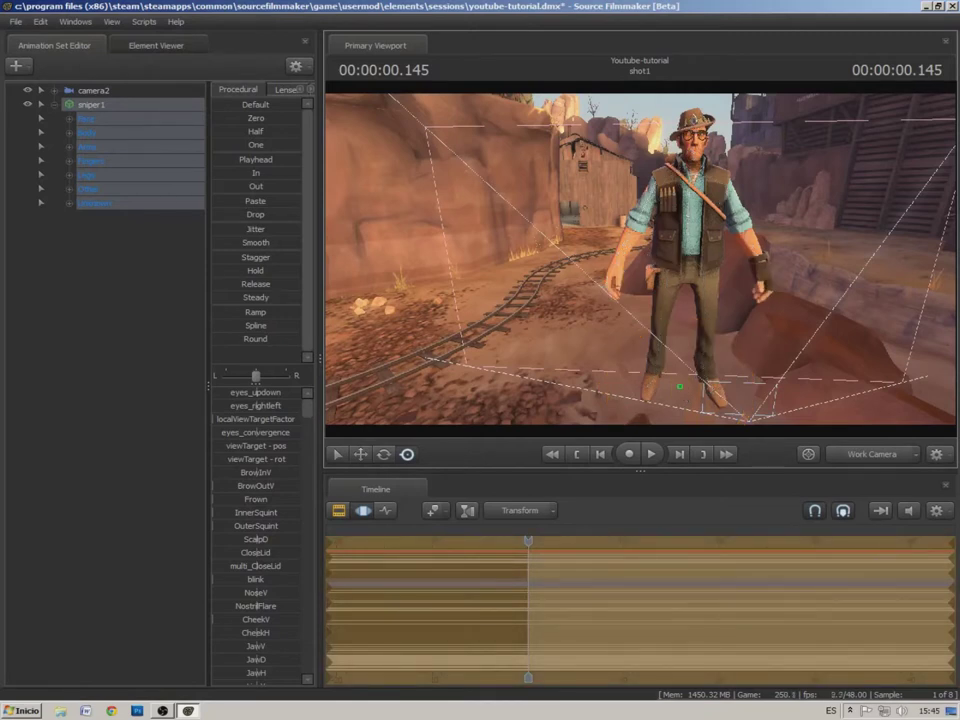
{"action": "left_click_drag", "start_coordinate": [680, 386], "coordinate": [674, 356]}
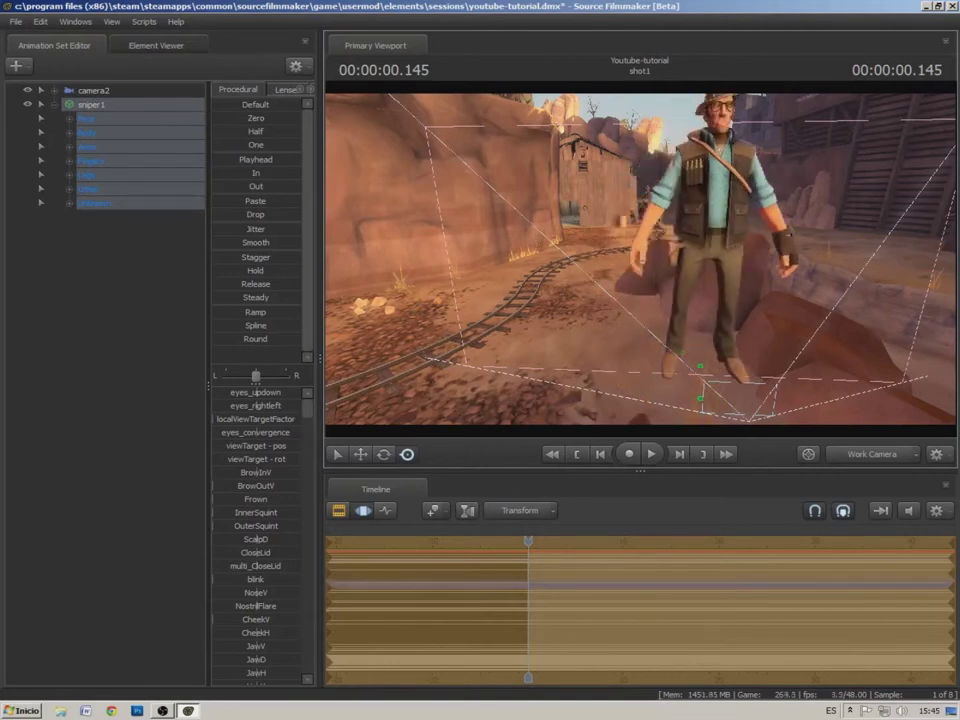
{"action": "left_click_drag", "start_coordinate": [673, 393], "coordinate": [684, 377]}
Rotate the sniper1 model about its root control with the Rotate tool
{"action": "left_click_drag", "start_coordinate": [806, 264], "coordinate": [825, 278]}
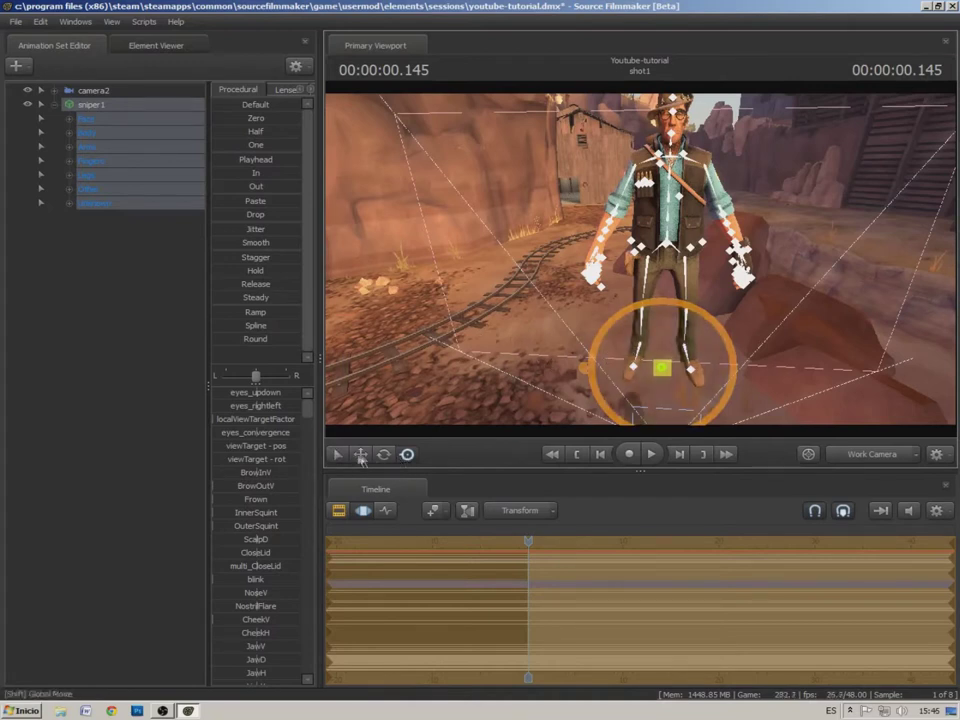
{"action": "left_click_drag", "start_coordinate": [474, 385], "coordinate": [490, 405]}
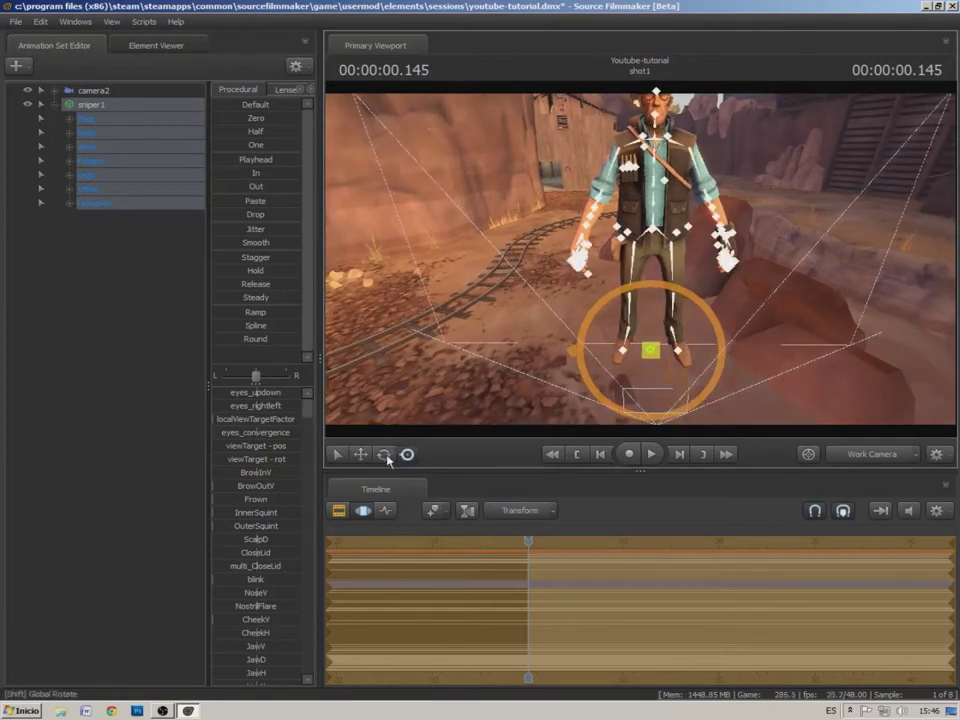
{"action": "left_click", "coordinate": [386, 456]}
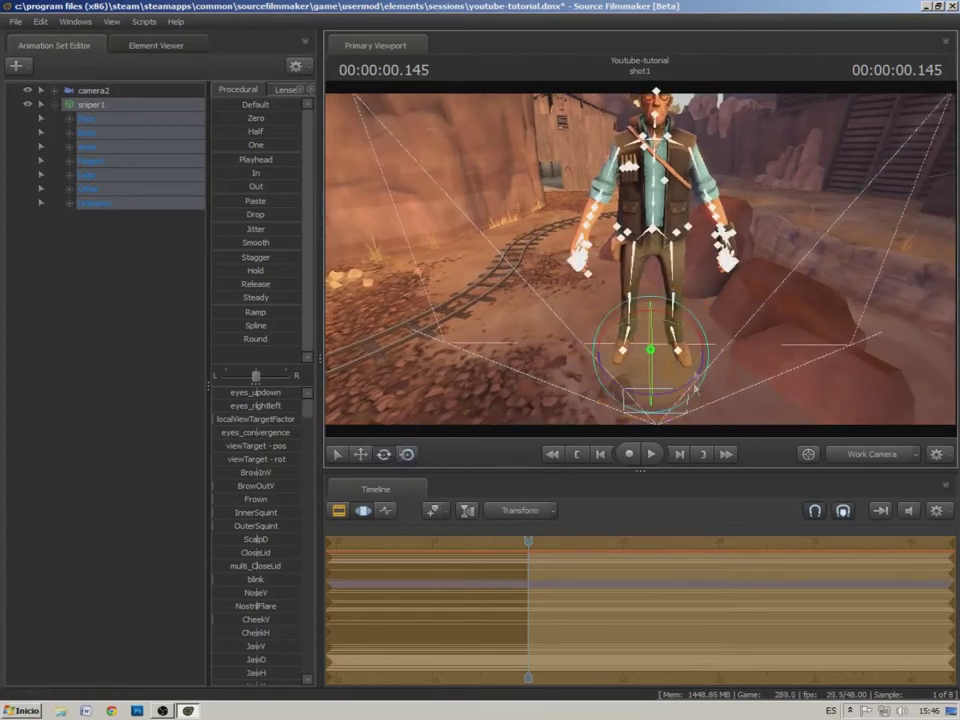
{"action": "key", "text": "a"}
{"action": "left_click_drag", "start_coordinate": [614, 255], "coordinate": [718, 255]}
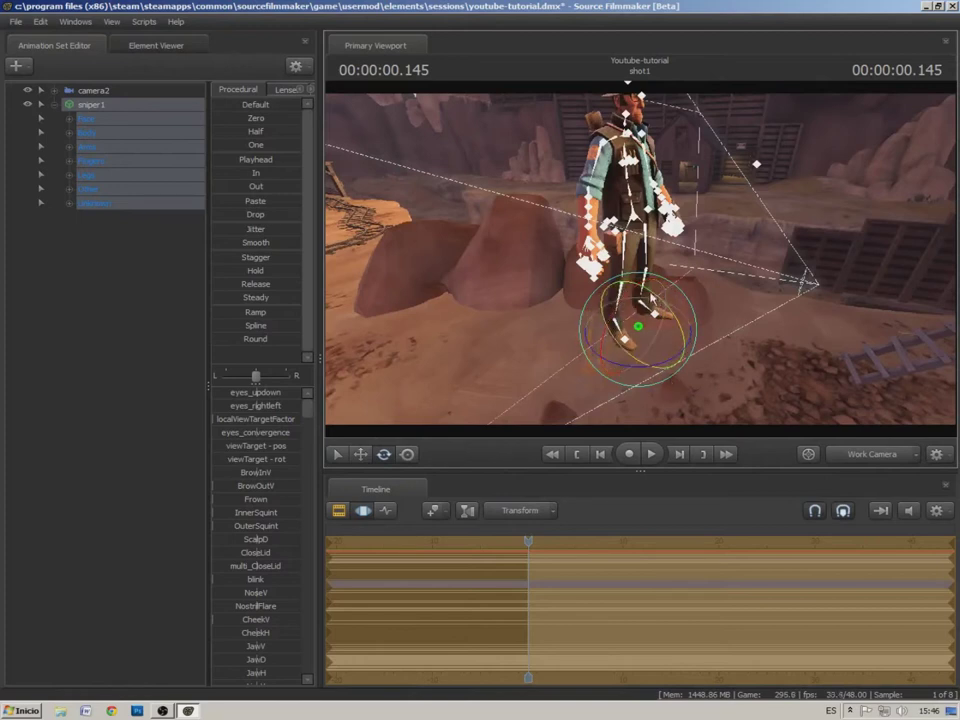
{"action": "left_click_drag", "start_coordinate": [652, 297], "coordinate": [440, 330]}
{"action": "left_click_drag", "start_coordinate": [620, 262], "coordinate": [641, 266]}
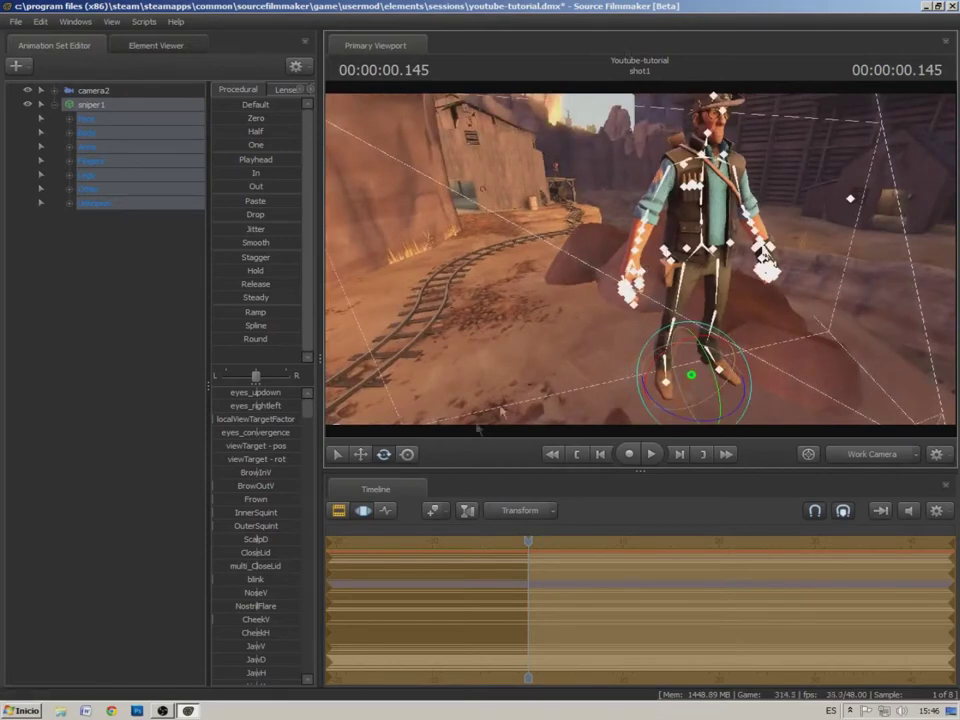
{"action": "left_click_drag", "start_coordinate": [544, 319], "coordinate": [556, 334]}
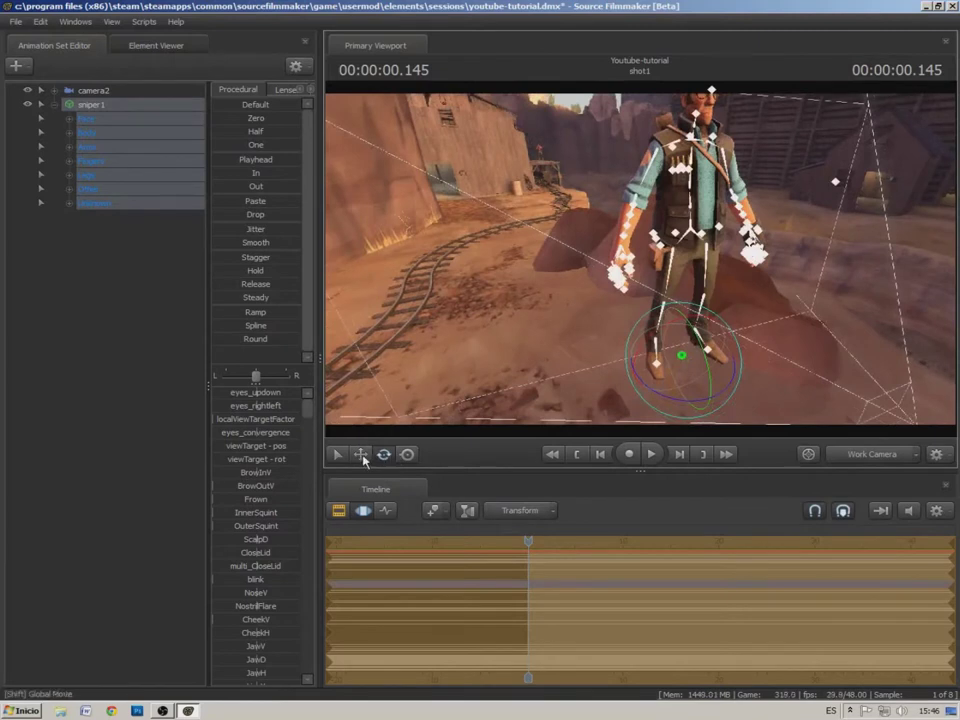
Move the sniper1 model along its individual axes with the Move tool, raising it off the ground
{"action": "left_click", "coordinate": [361, 455]}
{"action": "left_click_drag", "start_coordinate": [532, 375], "coordinate": [546, 386]}
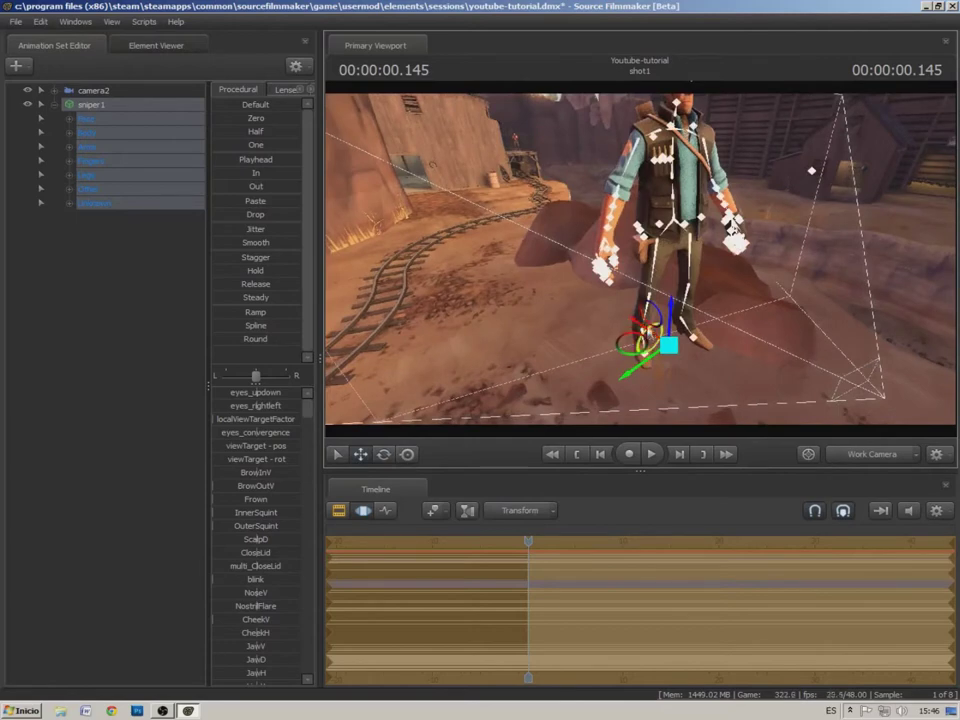
{"action": "left_click_drag", "start_coordinate": [652, 322], "coordinate": [645, 308], "text": "alt"}
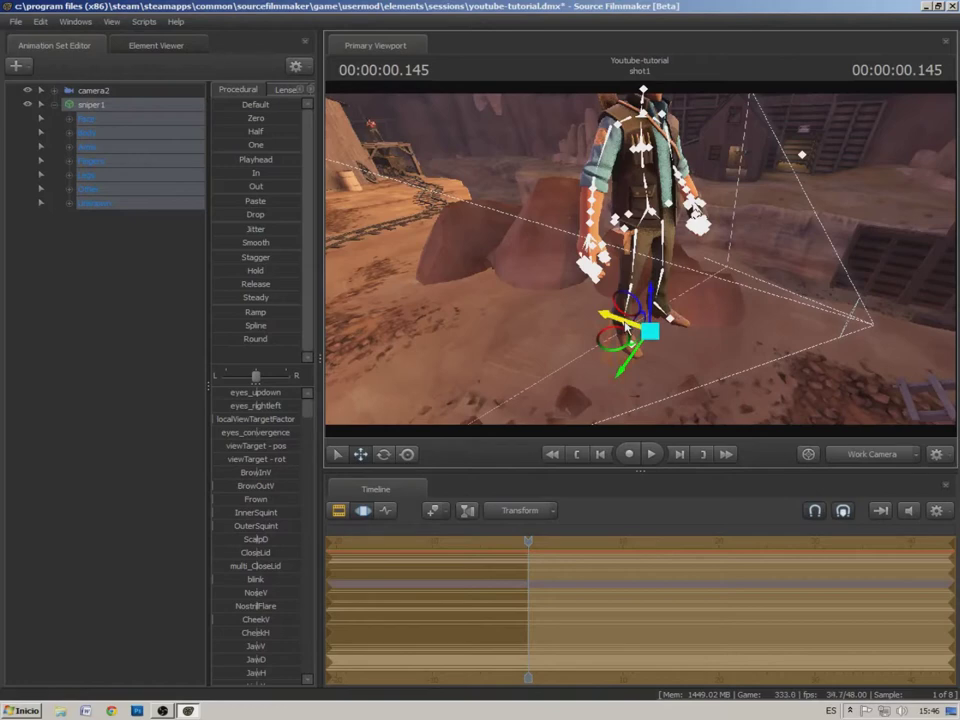
{"action": "left_click_drag", "start_coordinate": [771, 297], "coordinate": [630, 301]}
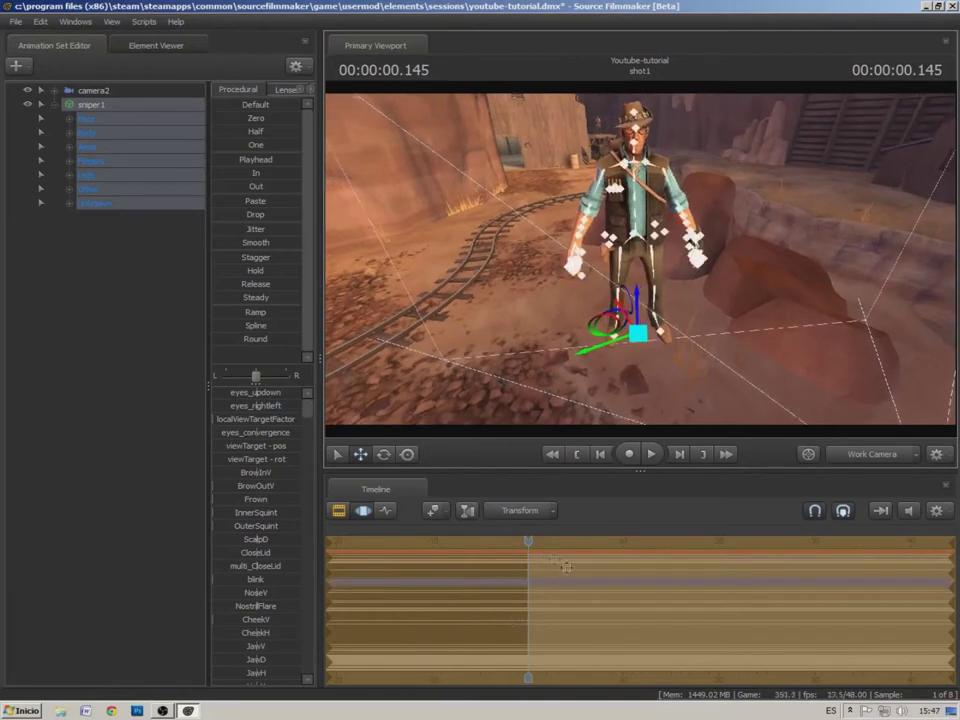
{"action": "left_click_drag", "start_coordinate": [761, 220], "coordinate": [745, 254]}
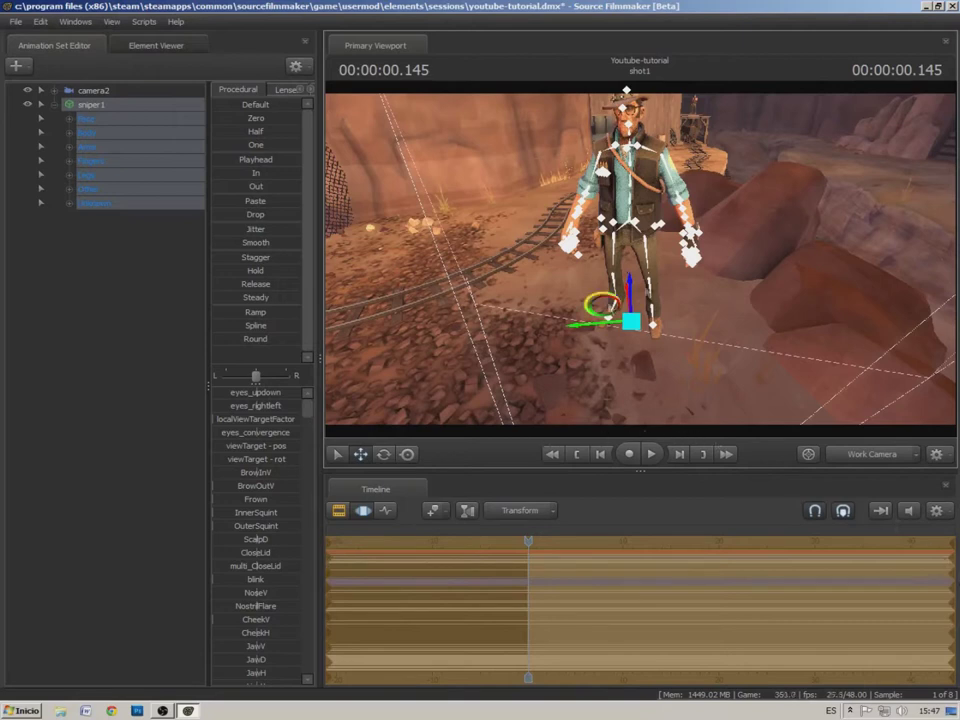
{"action": "left_click_drag", "start_coordinate": [628, 289], "coordinate": [629, 283]}
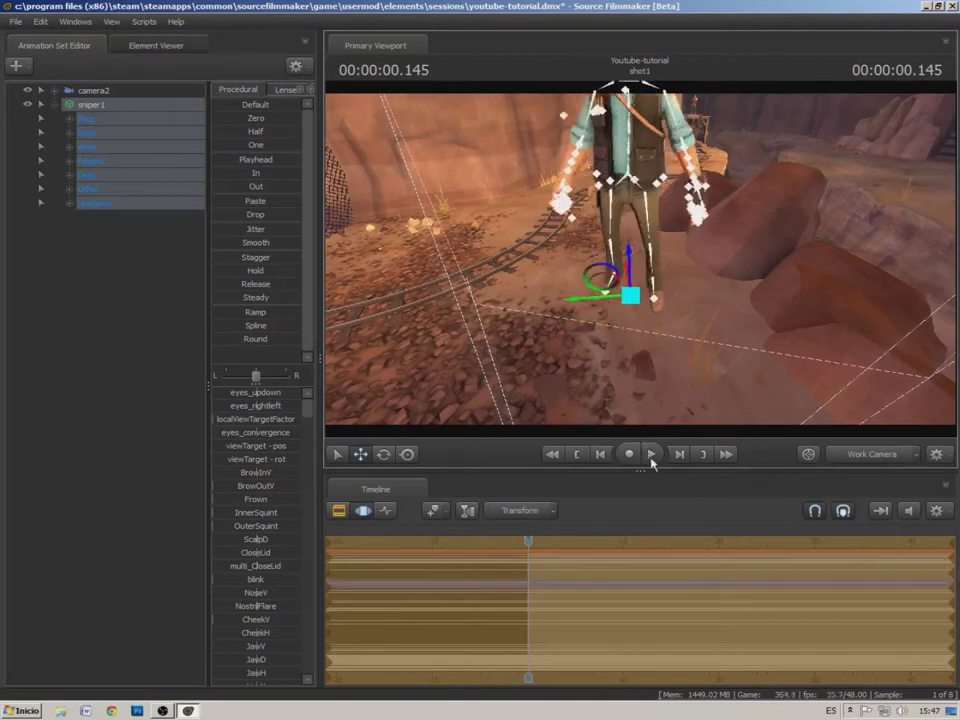
Play the shot briefly and return the playhead to 00:00:00.000
{"action": "left_click", "coordinate": [651, 455]}
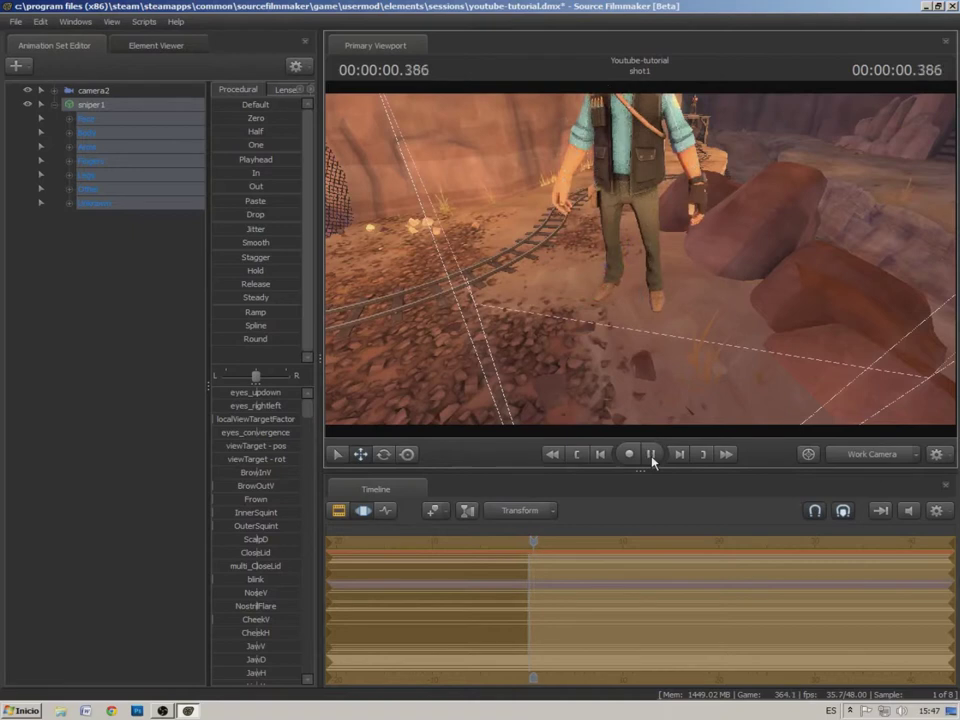
{"action": "left_click", "coordinate": [651, 455]}
{"action": "left_click_drag", "start_coordinate": [545, 541], "coordinate": [527, 541]}
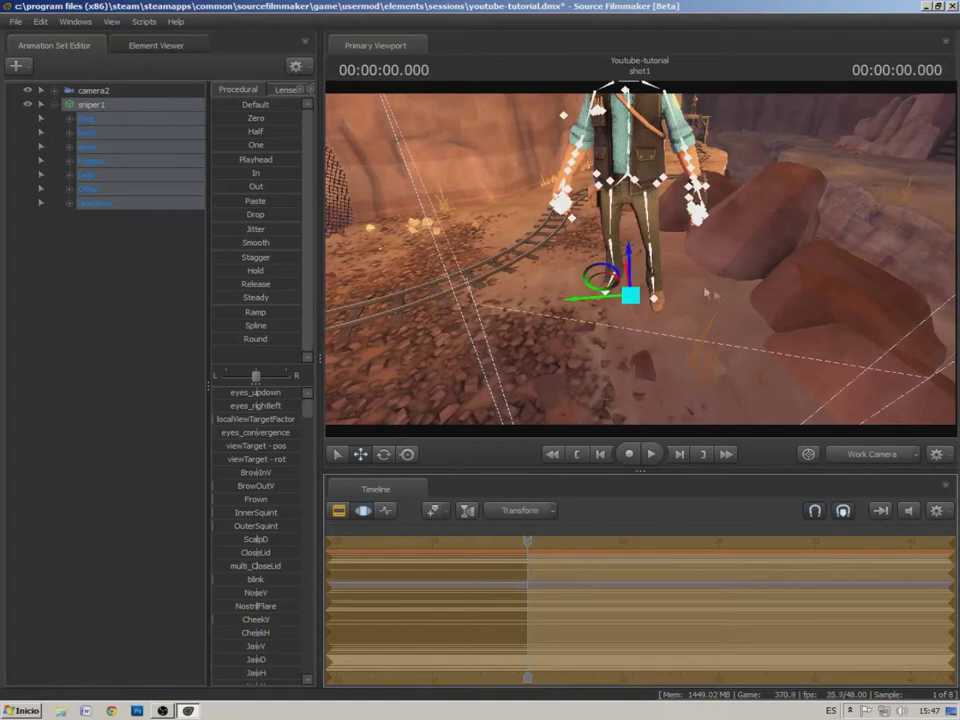
Move the sniper1 model across the ground to stand in front of the large rocks
{"action": "left_click_drag", "start_coordinate": [631, 263], "coordinate": [734, 398]}
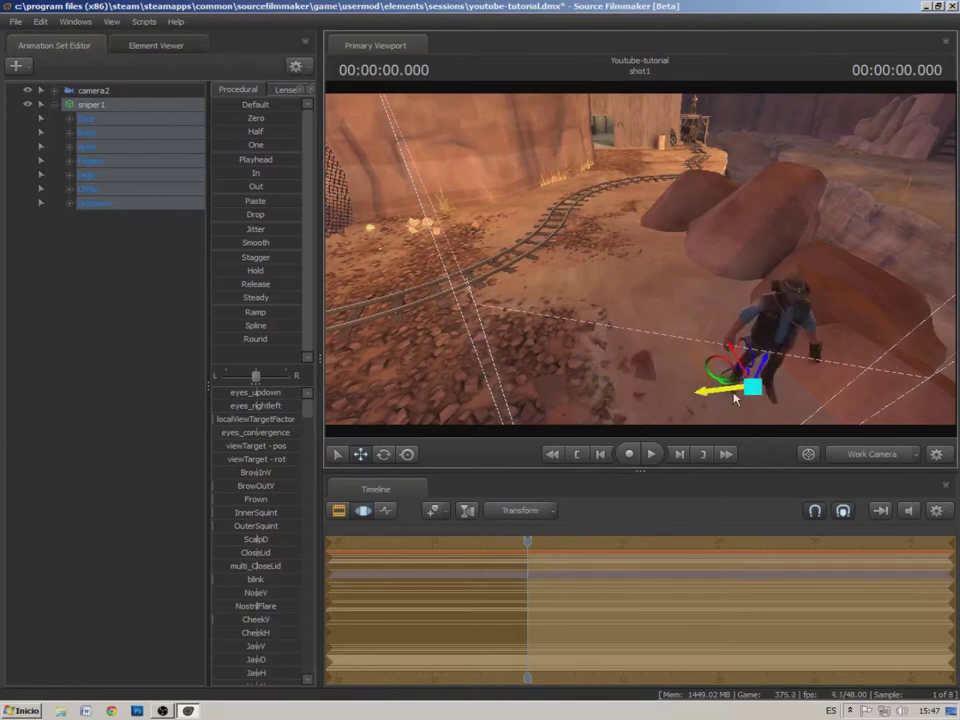
{"action": "left_click_drag", "start_coordinate": [735, 348], "coordinate": [706, 286]}
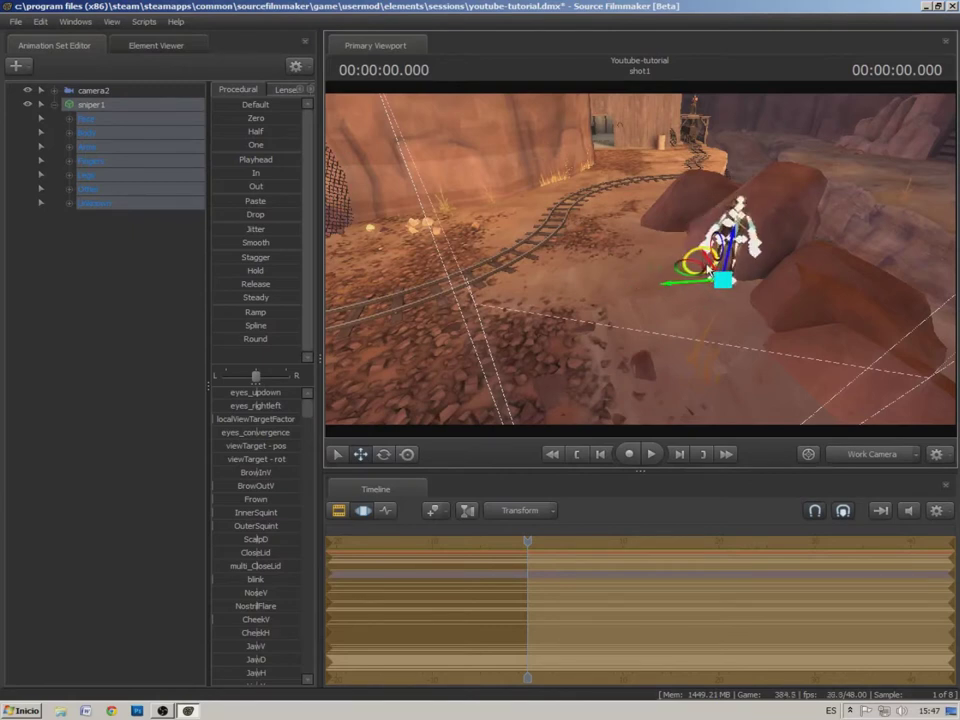
{"action": "mouse_move", "coordinate": [617, 276]}
{"action": "left_mouse_down"}
{"action": "mouse_move", "coordinate": [700, 270]}
{"action": "mouse_move", "coordinate": [621, 264]}
{"action": "mouse_move", "coordinate": [621, 256]}
{"action": "left_mouse_up"}
{"action": "key", "text": "w"}
{"action": "left_click_drag", "start_coordinate": [556, 346], "coordinate": [420, 296]}
{"action": "key", "text": "d"}
{"action": "left_click_drag", "start_coordinate": [525, 346], "coordinate": [520, 346]}
Rotate the sniper1 model horizontally about its root so that it faces a slightly different direction
{"action": "left_click", "coordinate": [383, 454]}
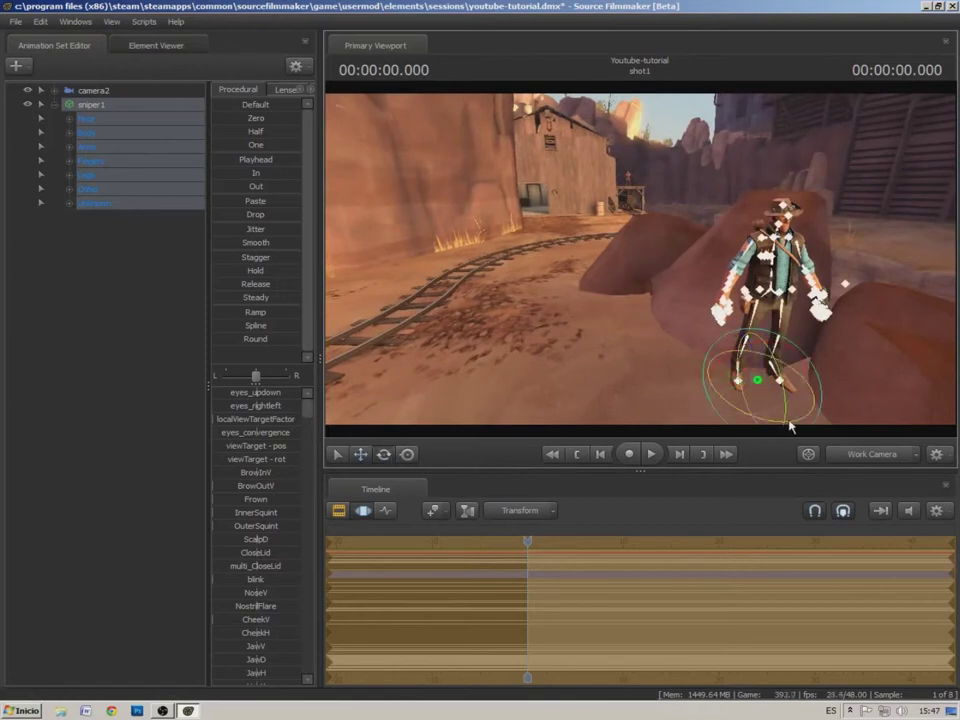
{"action": "left_click_drag", "start_coordinate": [794, 421], "coordinate": [785, 423]}
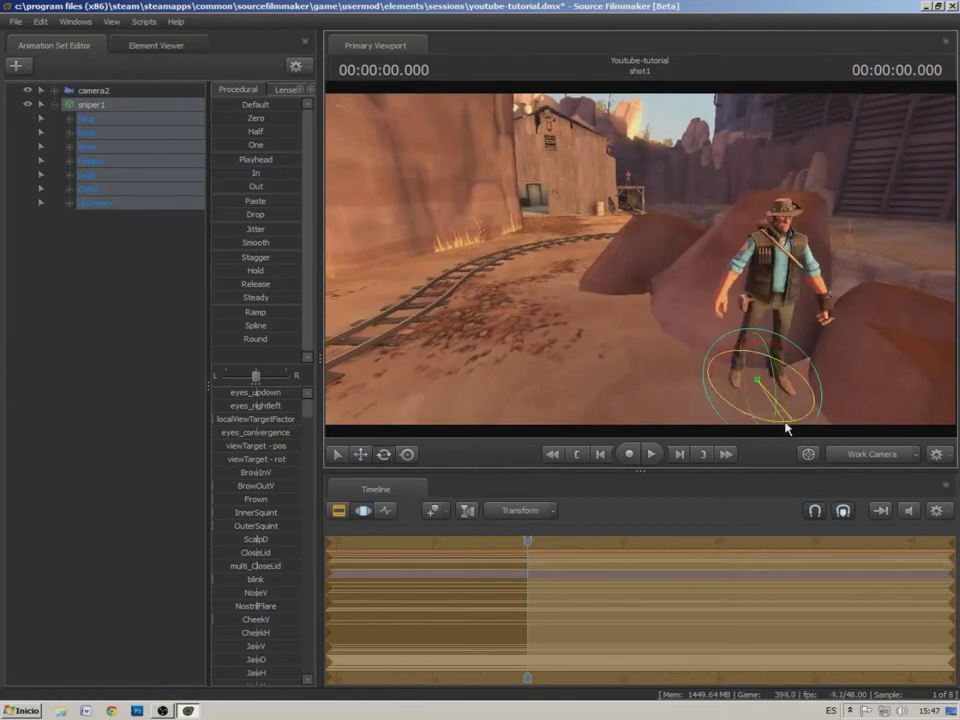
{"action": "left_click_drag", "start_coordinate": [534, 334], "coordinate": [488, 316]}
{"action": "key", "text": "d"}
{"action": "key", "text": "d"}
{"action": "left_click_drag", "start_coordinate": [641, 222], "coordinate": [641, 264]}
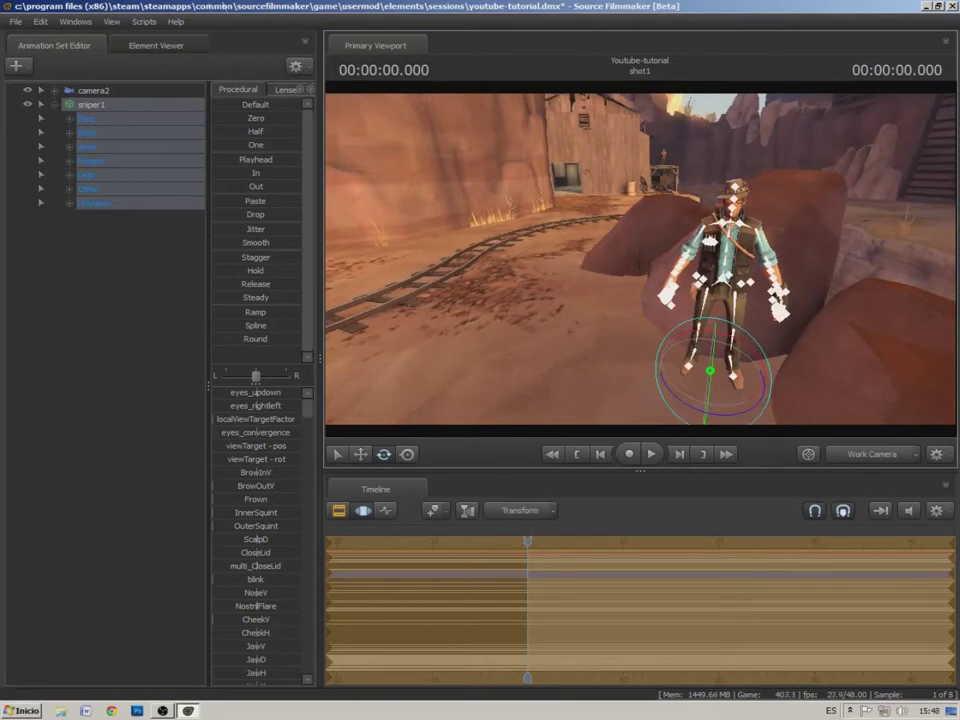
Open the sequence import dialog for the sniper1 animation set
{"action": "right_click", "coordinate": [104, 110]}
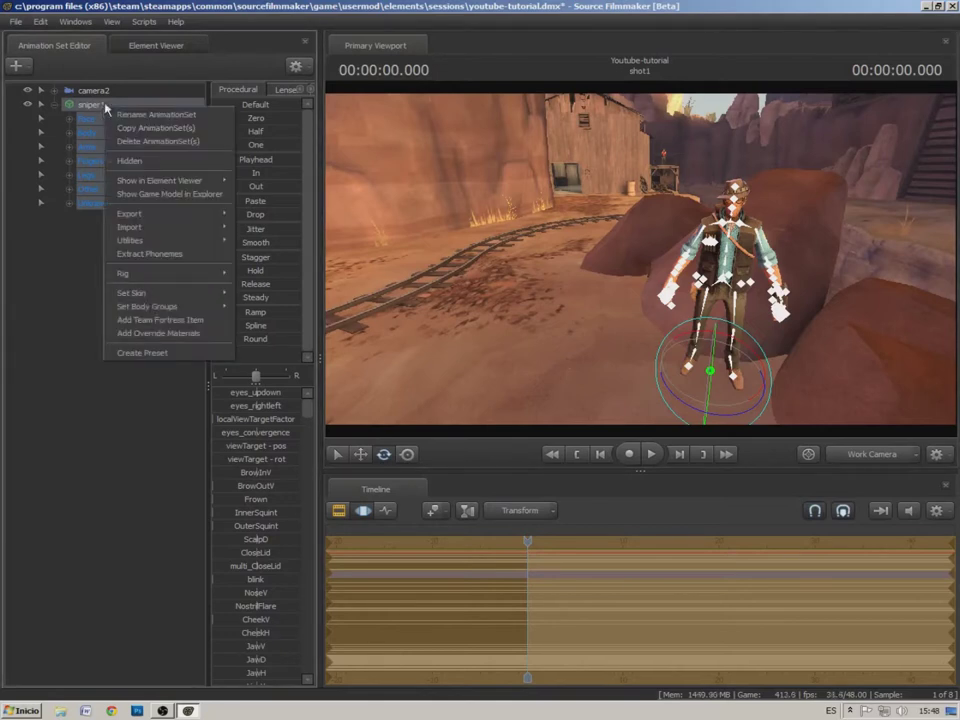
{"action": "mouse_move", "coordinate": [172, 229]}
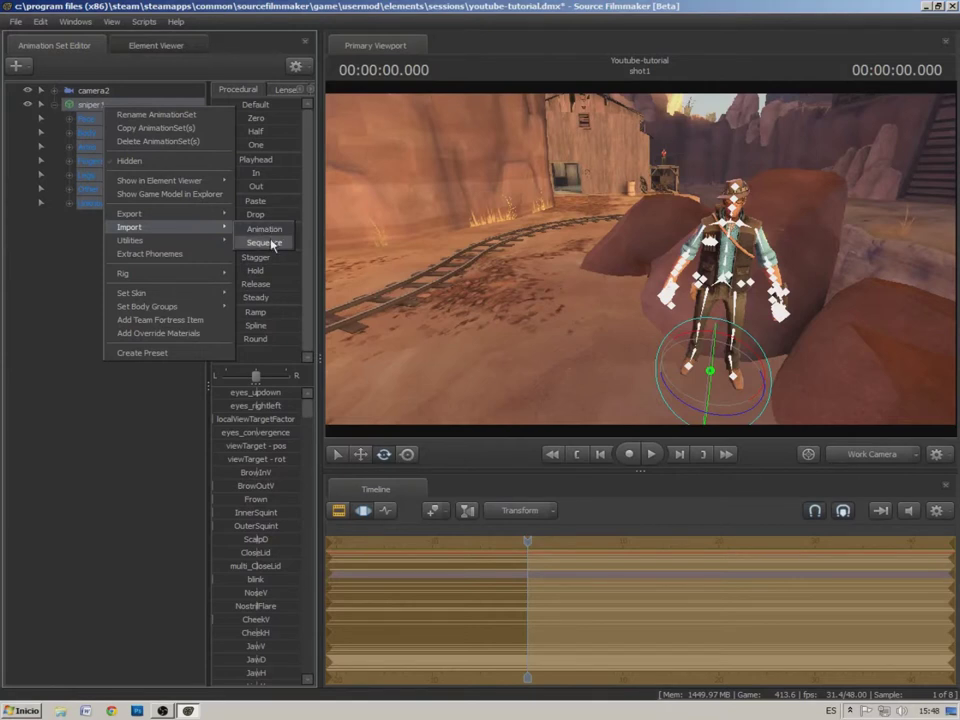
{"action": "left_click", "coordinate": [265, 242]}
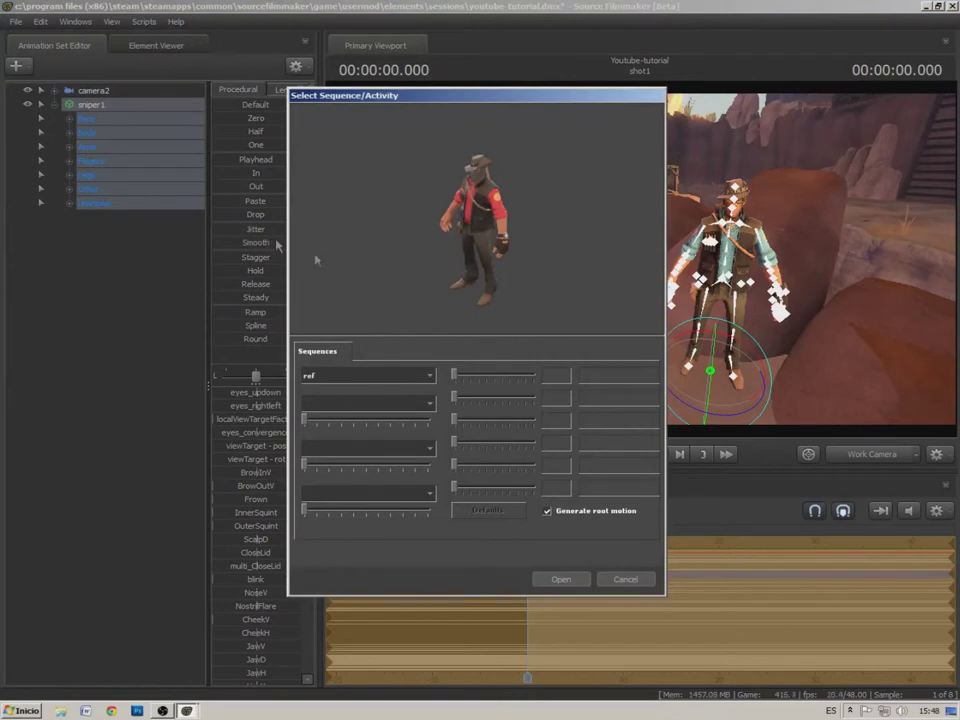
Preview the sniper's sequences from the start of the list through airwalk_PRIMARY
{"action": "left_click", "coordinate": [430, 376]}
{"action": "left_click_drag", "start_coordinate": [432, 447], "coordinate": [434, 400]}
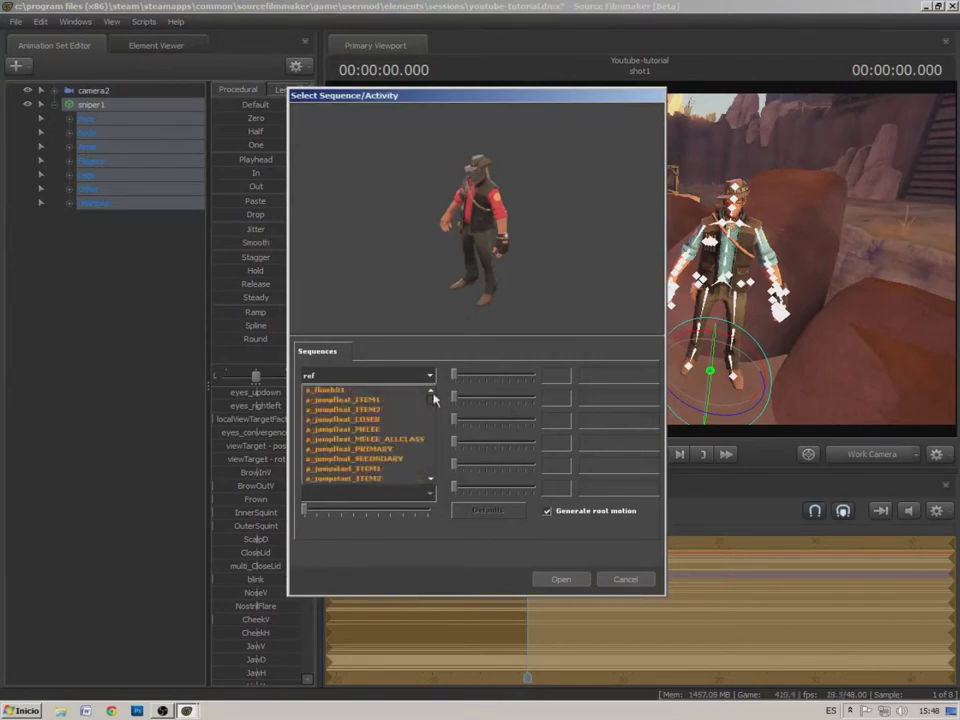
{"action": "left_click", "coordinate": [401, 392]}
{"action": "key", "text": "Down"}
{"action": "key", "text": "Down"}
{"action": "key", "text": "Down"}
{"action": "key", "text": "Down"}
{"action": "key", "text": "Down"}
{"action": "key", "text": "Down"}
{"action": "key", "text": "Down"}
{"action": "key", "text": "Down"}
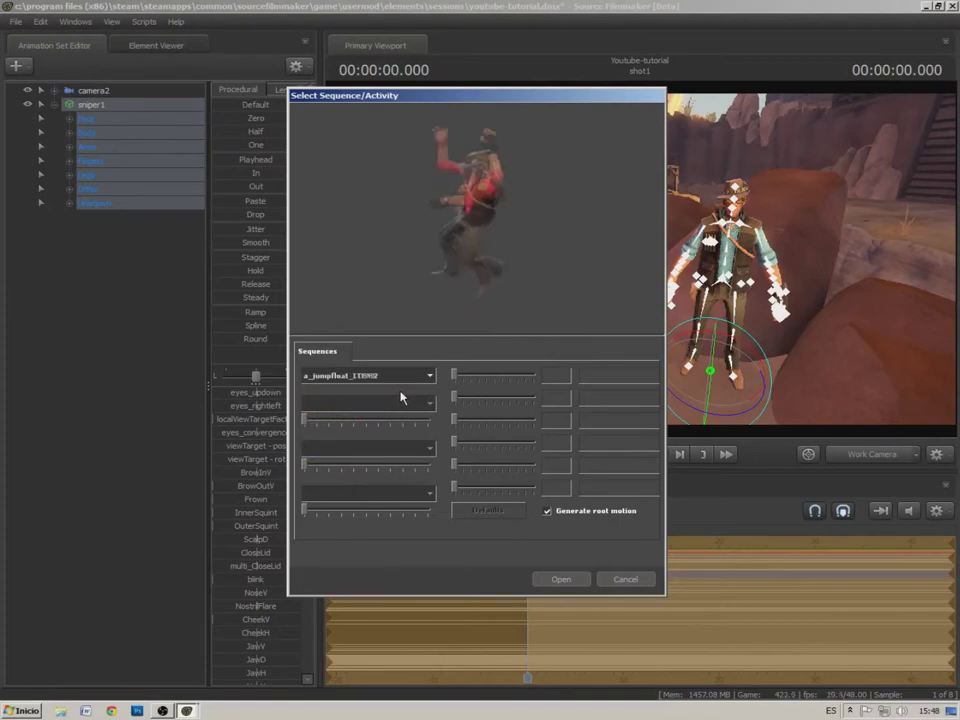
{"action": "key", "text": "Down"}
{"action": "key", "text": "Down"}
{"action": "key", "text": "Down"}
{"action": "key", "text": "Down"}
{"action": "key", "text": "Down"}
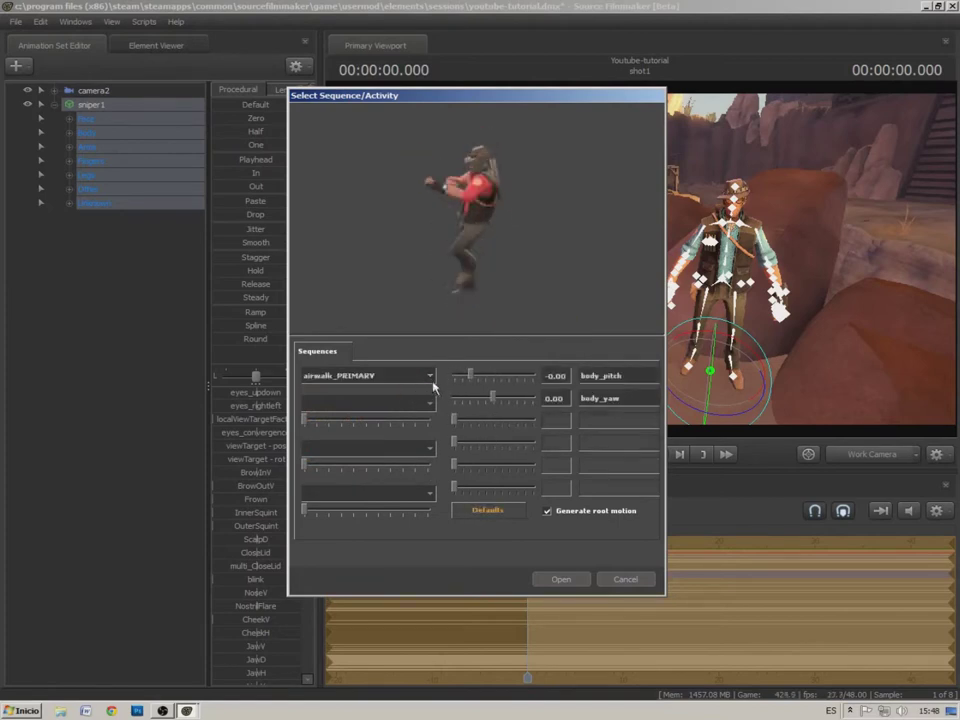
Browse the taunts near the end of the sequence list and import taunt_rps_rock onto sniper1
{"action": "left_click", "coordinate": [430, 376]}
{"action": "left_click_drag", "start_coordinate": [433, 411], "coordinate": [432, 488]}
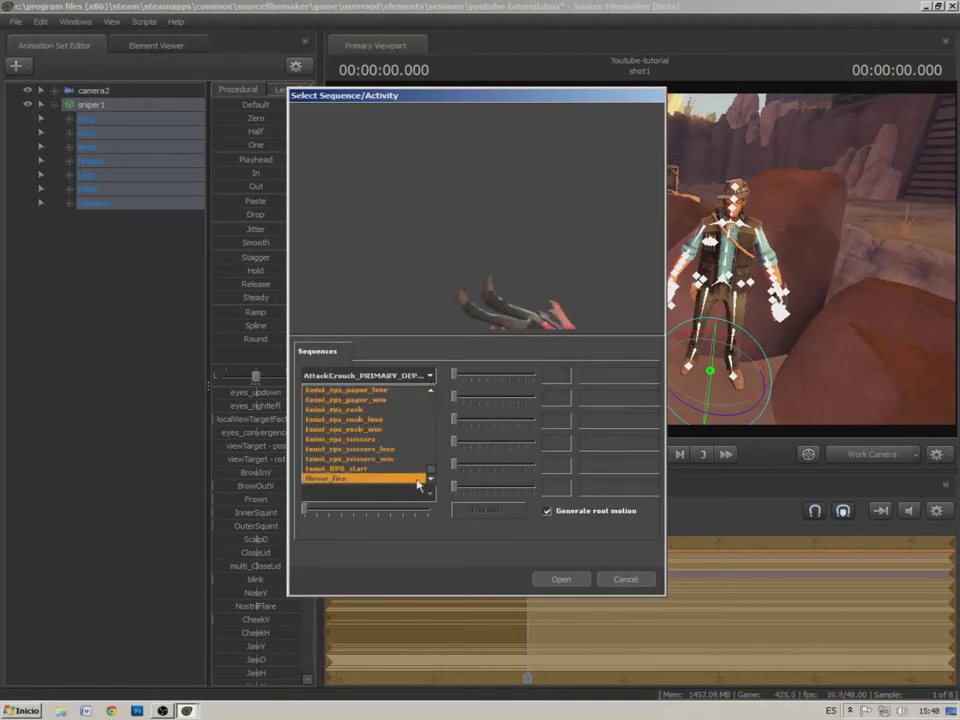
{"action": "left_click", "coordinate": [412, 479]}
{"action": "key", "text": "Up"}
{"action": "key", "text": "Up"}
{"action": "key", "text": "Up"}
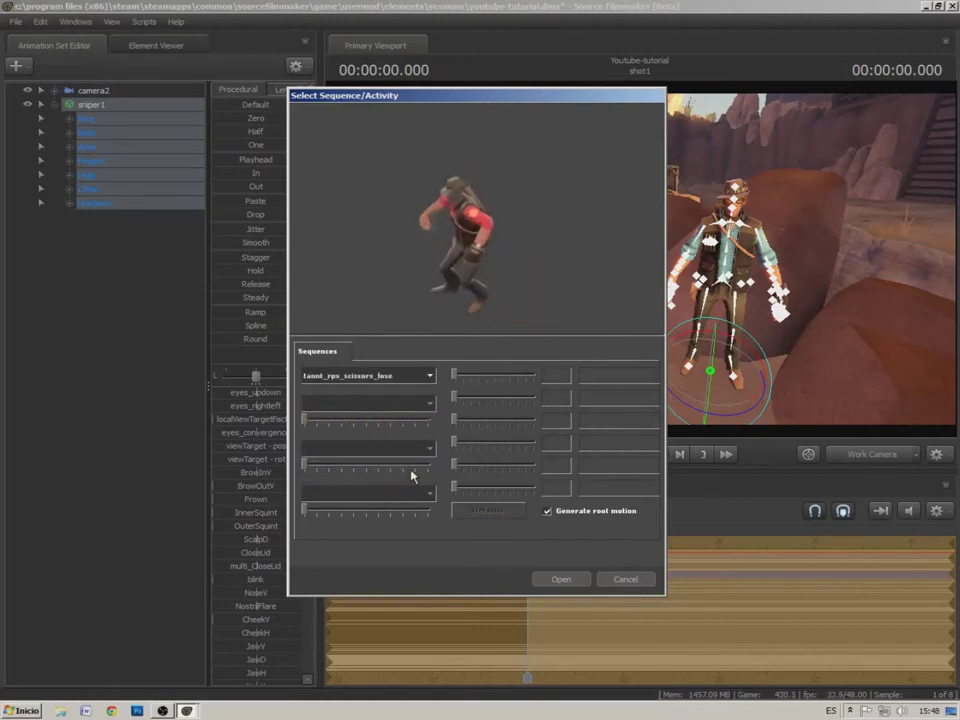
{"action": "key", "text": "Up"}
{"action": "key", "text": "Up"}
{"action": "key", "text": "Up"}
{"action": "key", "text": "Up"}
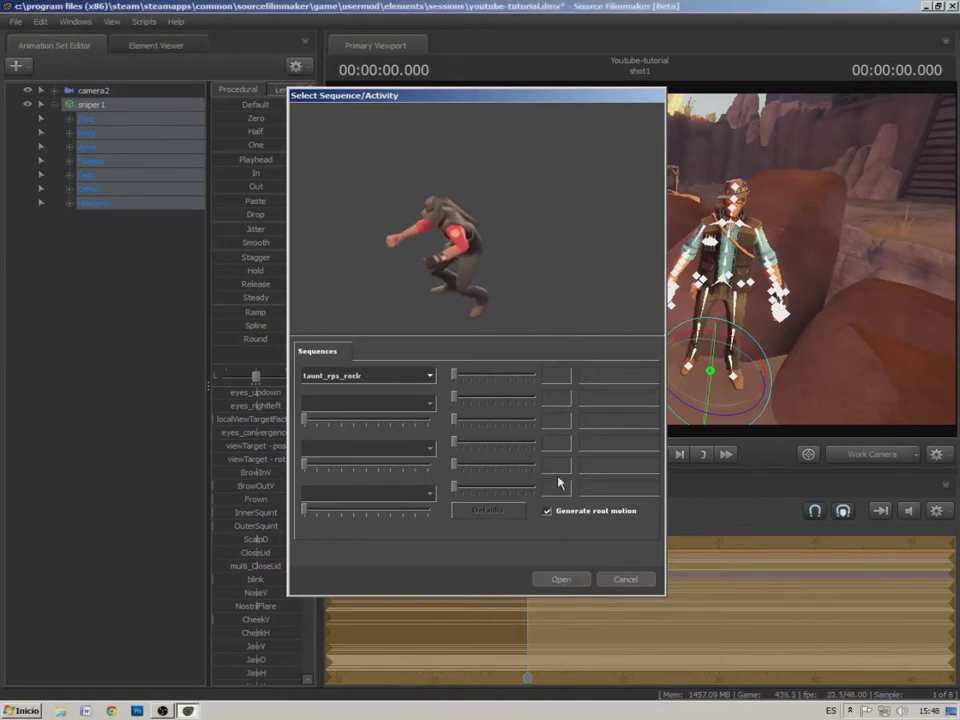
Play the shot to review the imported taunt, and bring the playhead back near the start
{"action": "left_click_drag", "start_coordinate": [526, 542], "coordinate": [529, 545]}
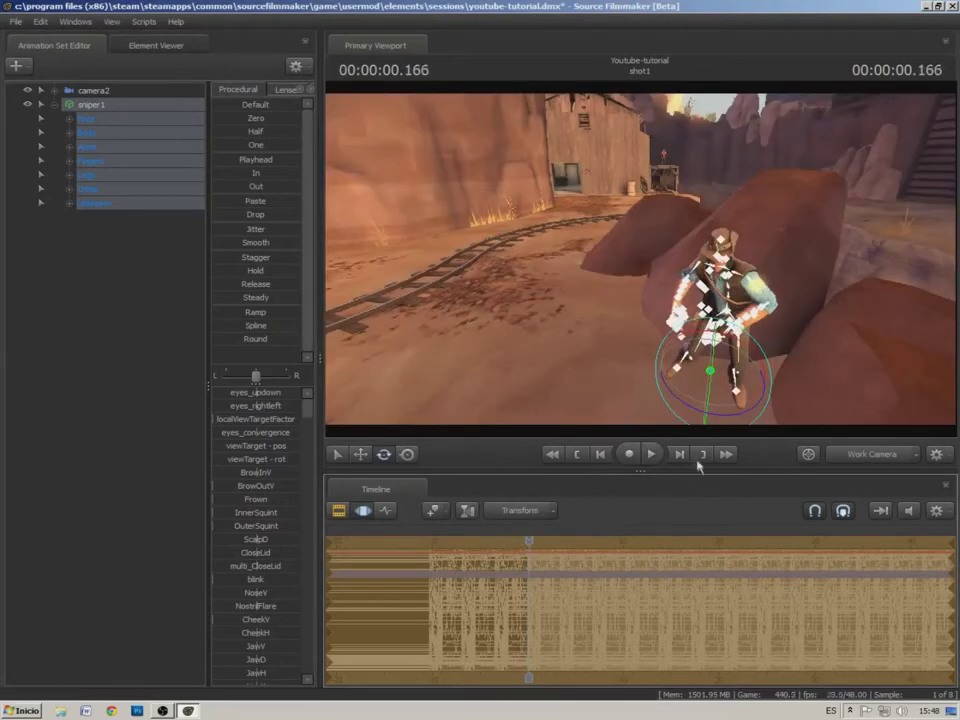
{"action": "left_click", "coordinate": [651, 455]}
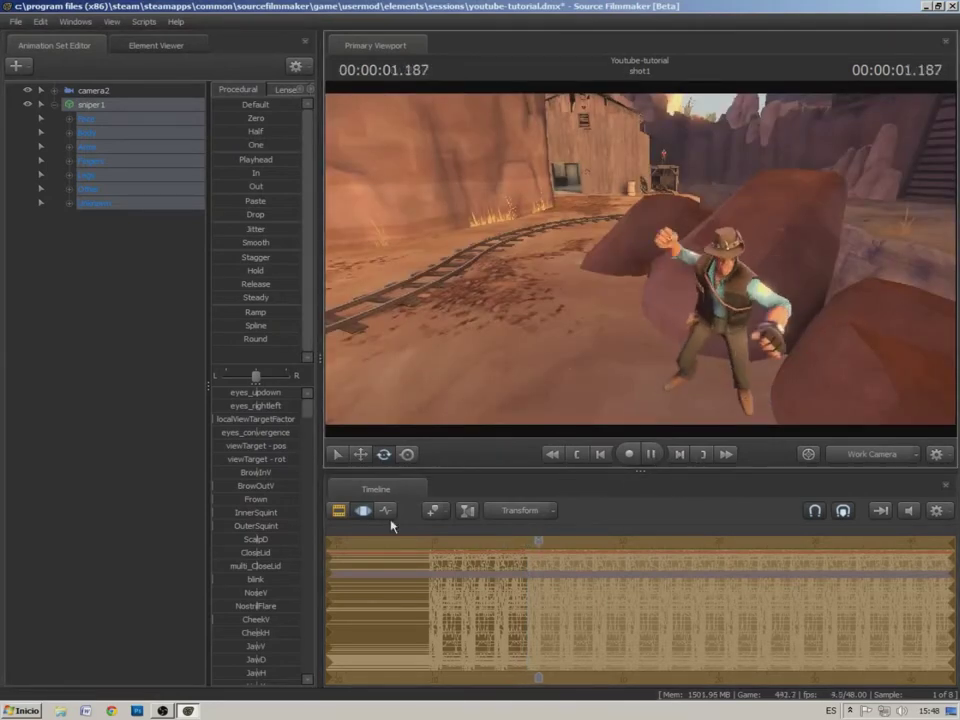
{"action": "left_click", "coordinate": [652, 455]}
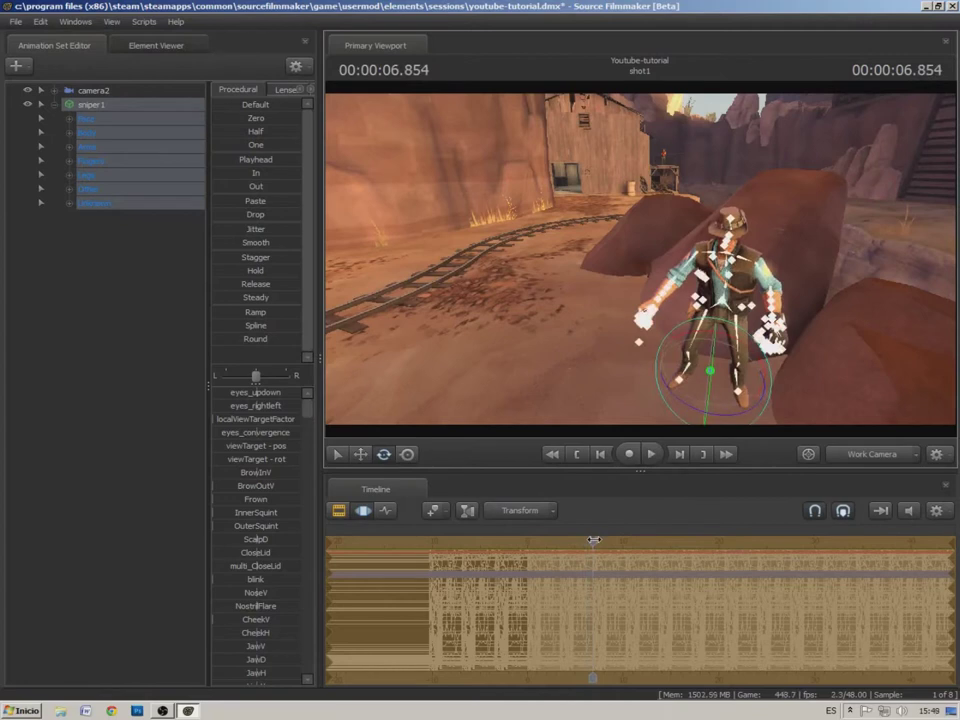
{"action": "left_click_drag", "start_coordinate": [594, 540], "coordinate": [531, 541]}
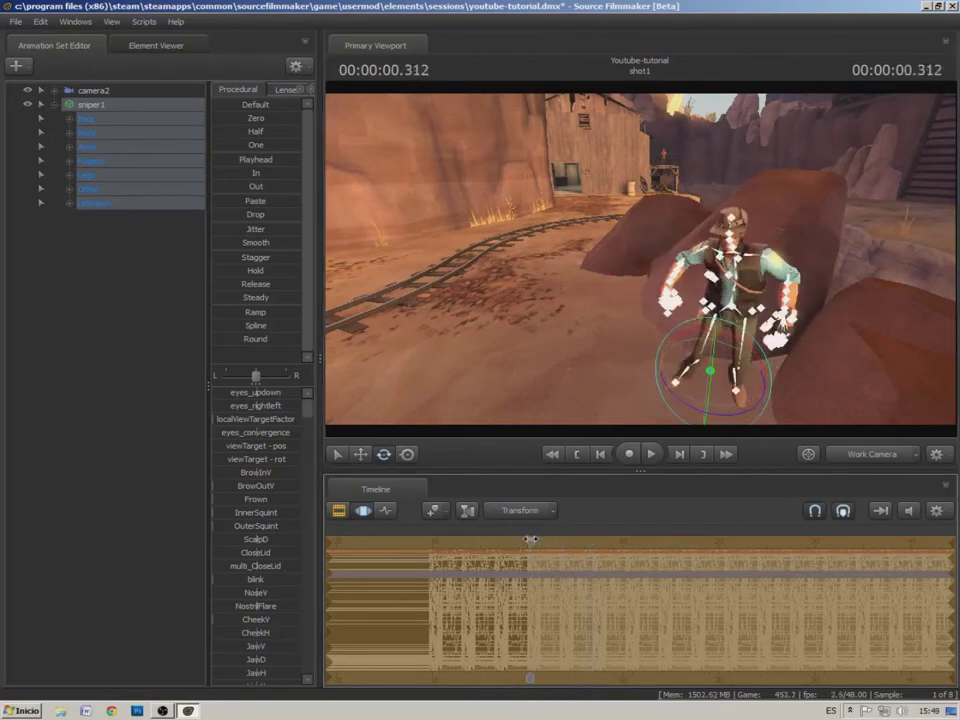
Undo the taunt_rps_rock sequence import on sniper1
{"action": "right_click", "coordinate": [80, 106]}
{"action": "left_click", "coordinate": [88, 458]}
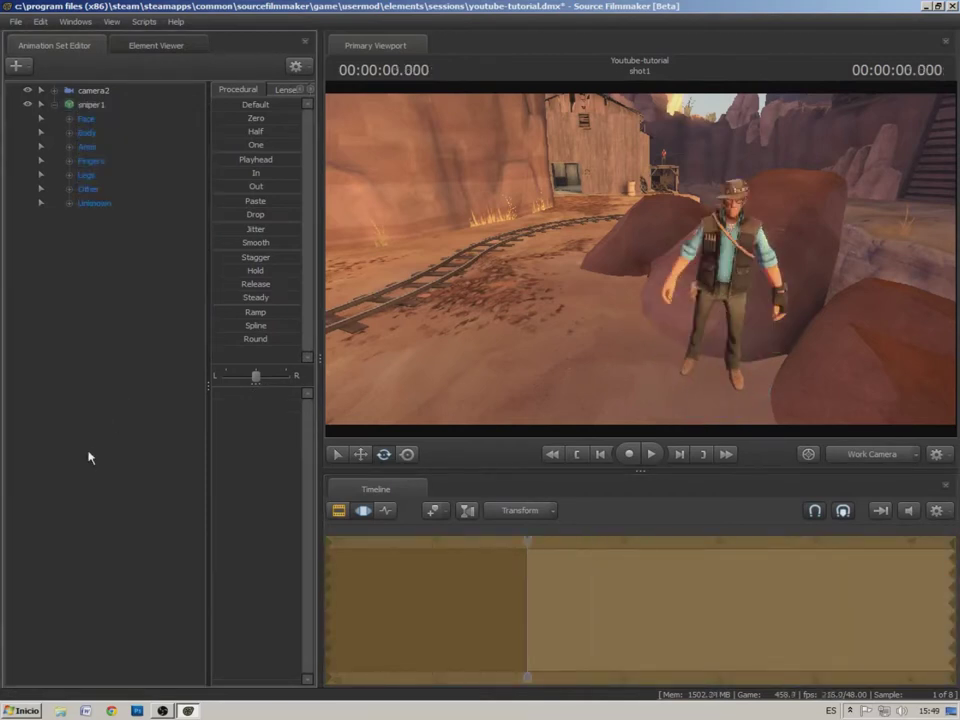
Move the playhead to 00:00:00.229 and open the sequence import dialog for the sniper1 animation set
{"action": "mouse_move", "coordinate": [525, 544]}
{"action": "left_mouse_down"}
{"action": "mouse_move", "coordinate": [538, 543]}
{"action": "mouse_move", "coordinate": [527, 544]}
{"action": "left_mouse_up"}
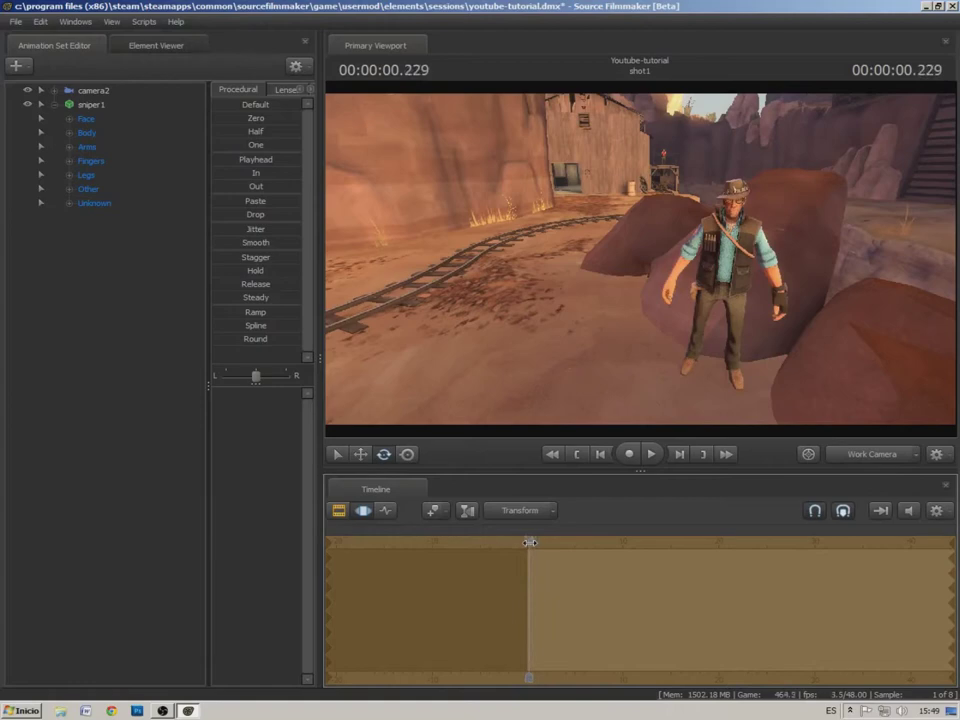
{"action": "left_click", "coordinate": [90, 105]}
{"action": "right_click", "coordinate": [90, 106]}
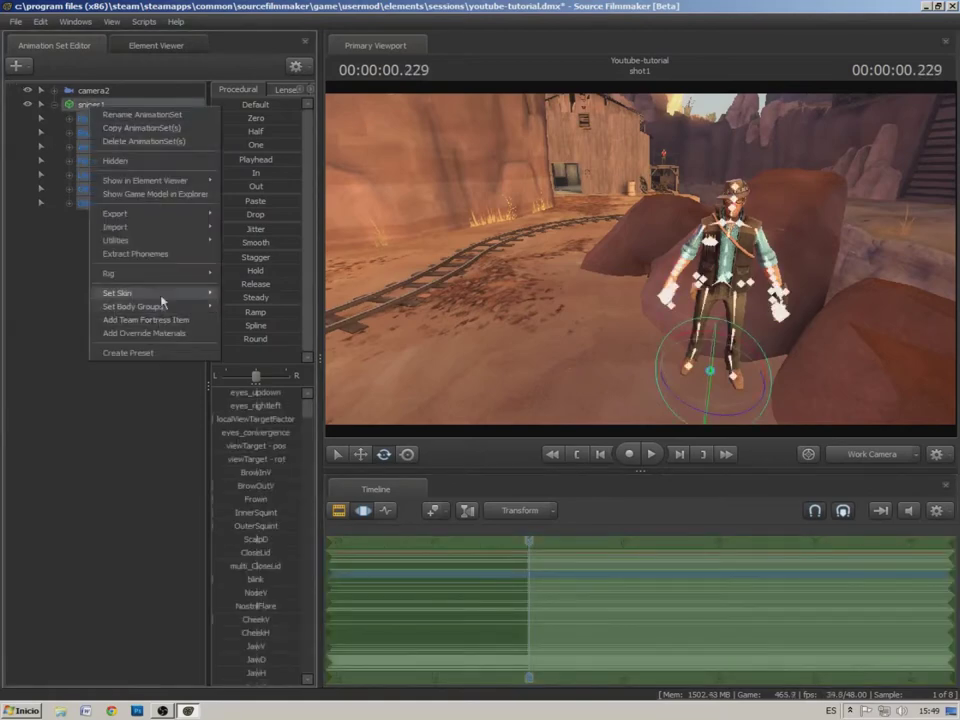
{"action": "mouse_move", "coordinate": [177, 229]}
{"action": "left_click", "coordinate": [251, 243]}
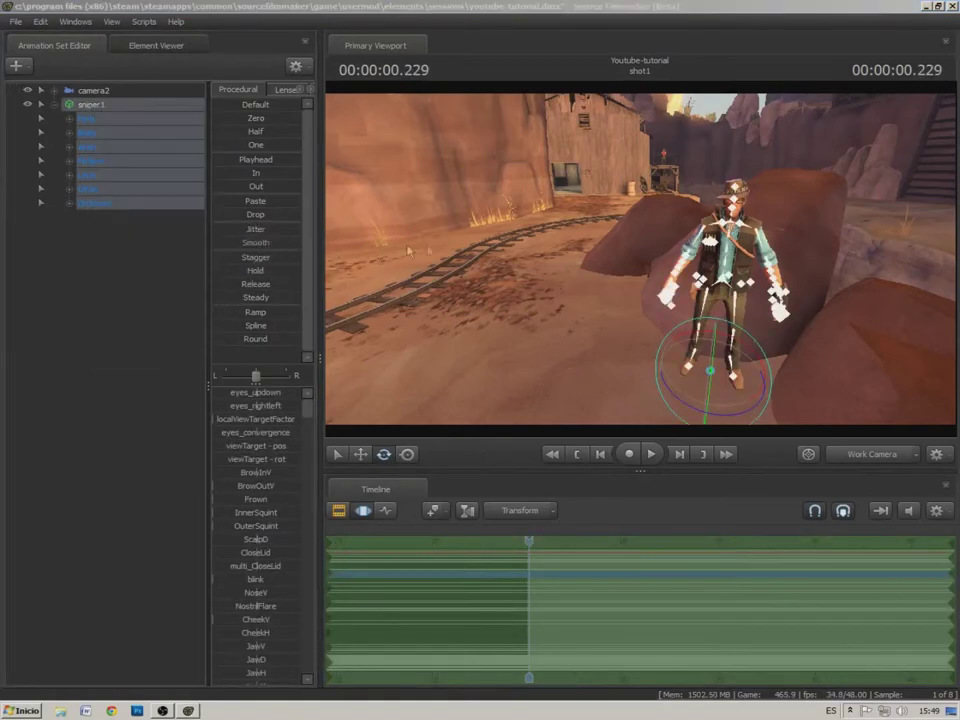
Find the standing sequences in the list and preview them, ending on stand_LOSER
{"action": "left_click", "coordinate": [432, 378]}
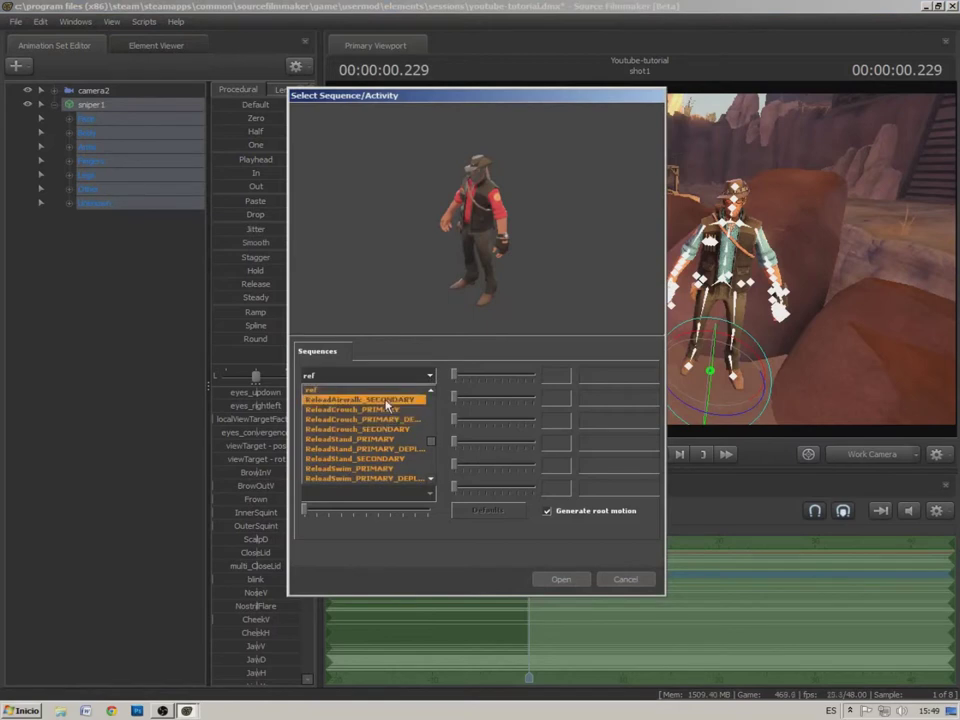
{"action": "scroll", "coordinate": [386, 401], "scroll_direction": "down", "scroll_amount": 5}
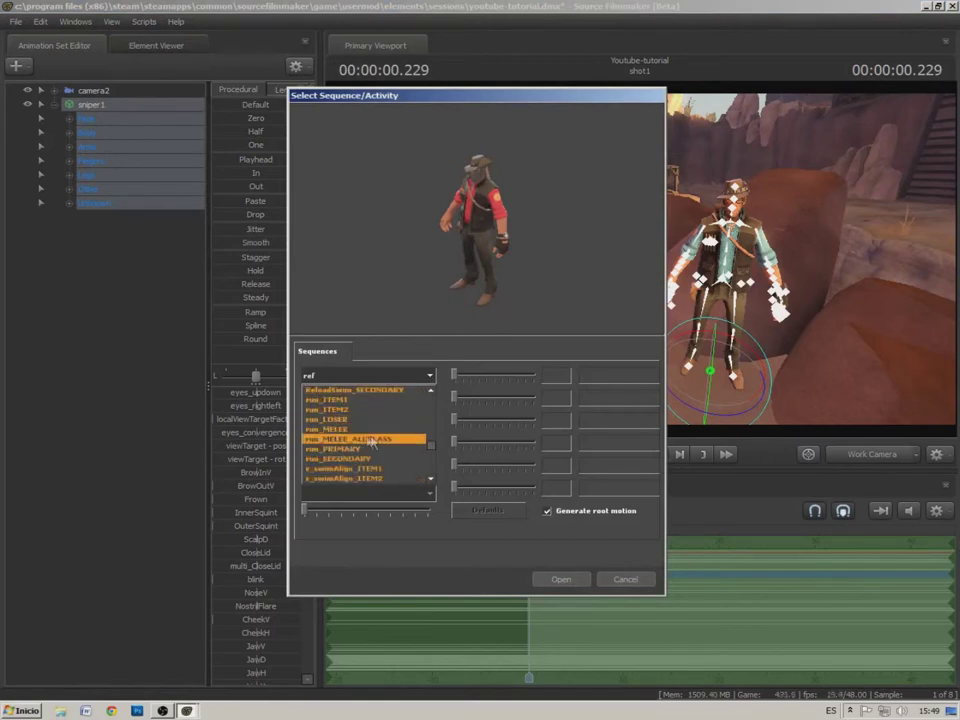
{"action": "scroll", "coordinate": [369, 463], "scroll_direction": "down", "scroll_amount": 6}
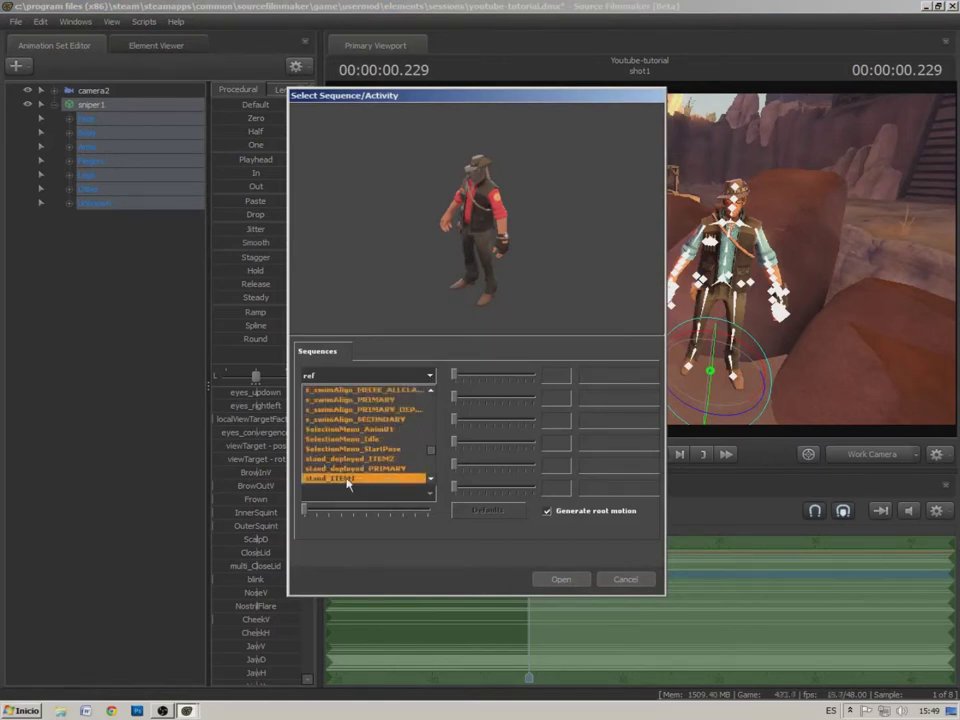
{"action": "left_click", "coordinate": [376, 480]}
{"action": "key", "text": "Down"}
{"action": "key", "text": "Down"}
{"action": "key", "text": "Down"}
{"action": "key", "text": "Down"}
{"action": "key", "text": "Up"}
{"action": "key", "text": "Up"}
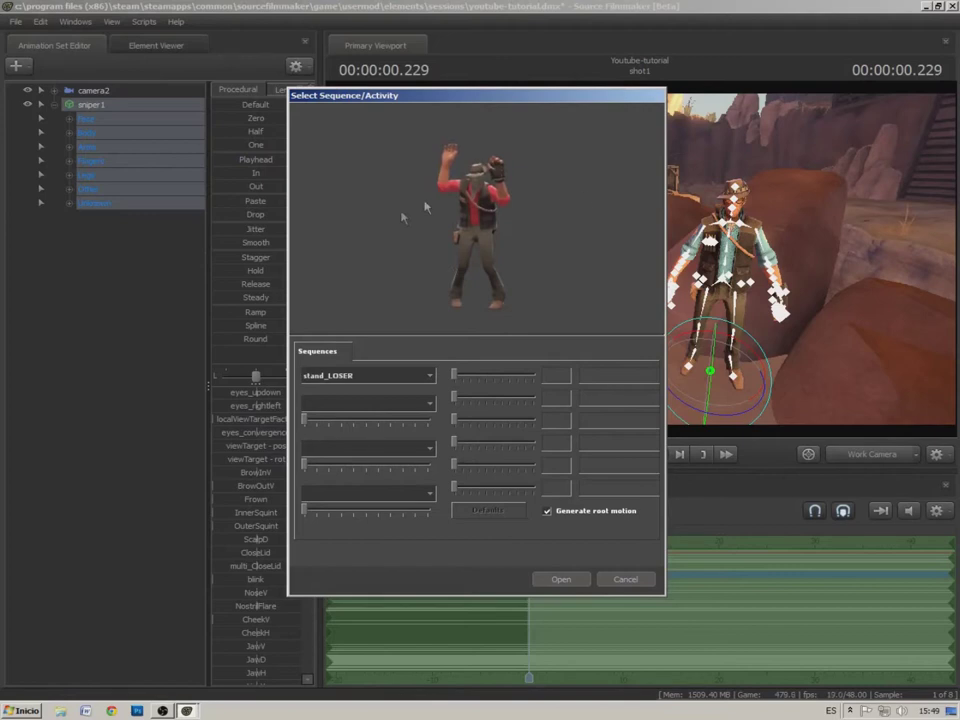
Switch to the stand_MELEE sequence and try different body_yaw values in its preview
{"action": "left_click", "coordinate": [409, 376]}
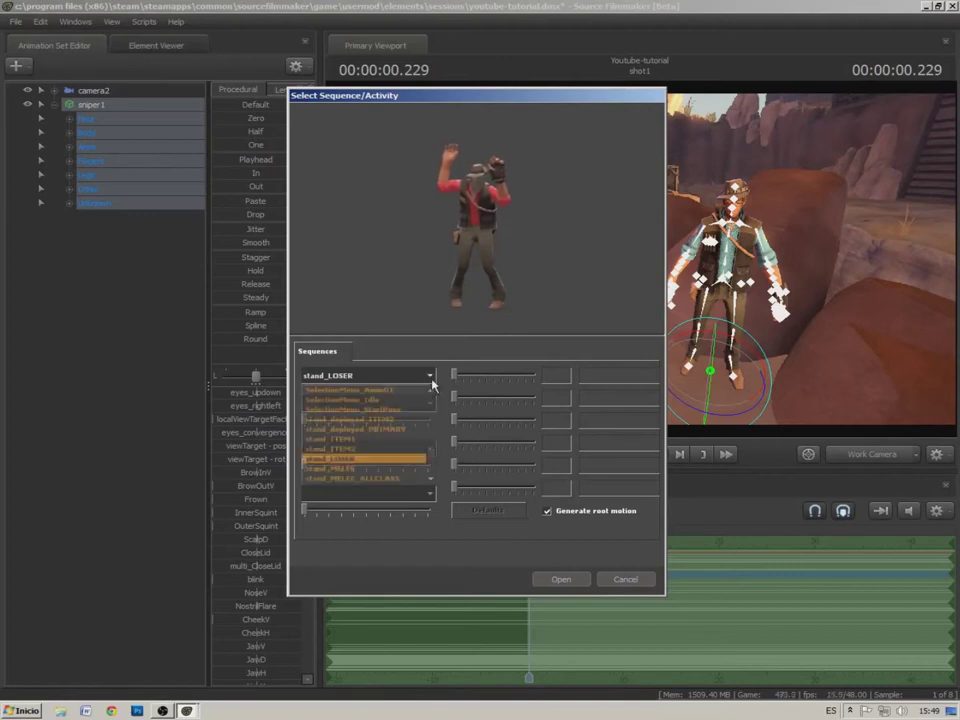
{"action": "left_click", "coordinate": [375, 465]}
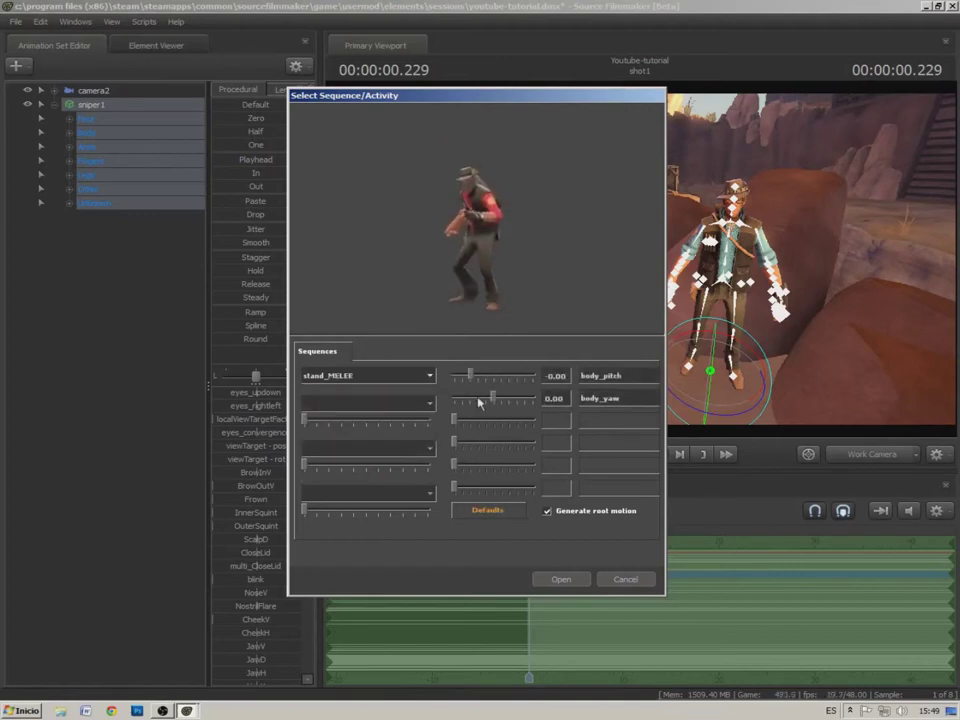
{"action": "left_click_drag", "start_coordinate": [474, 402], "coordinate": [488, 401]}
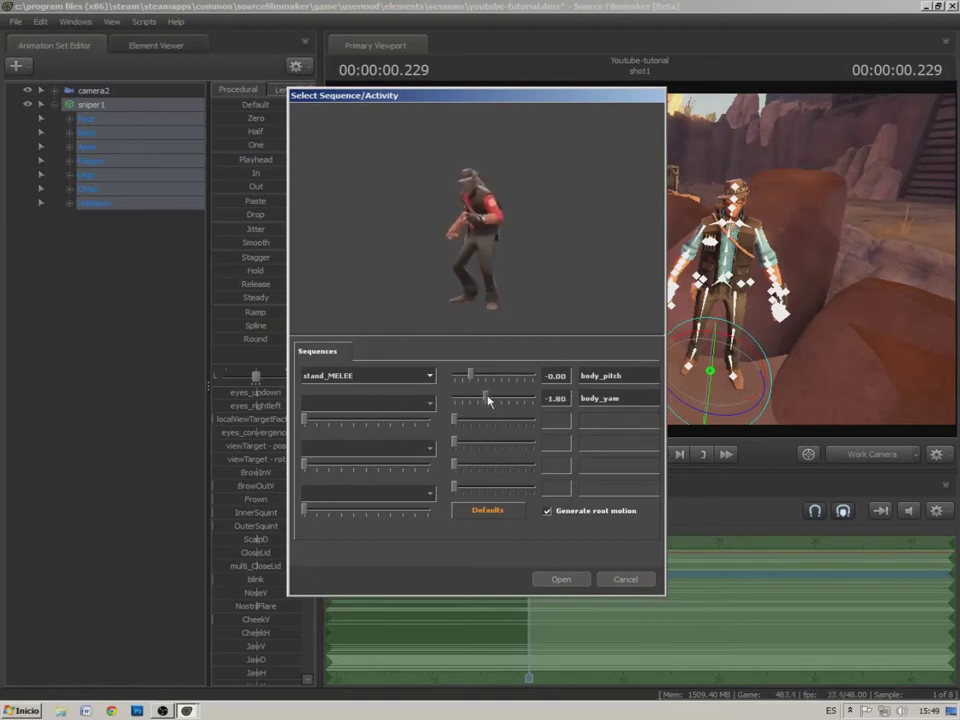
Preview the sequences from stand_MELEE_ALLCLASS through the swim and taunt entries to taunt_dosido_dance
{"action": "left_click", "coordinate": [432, 380]}
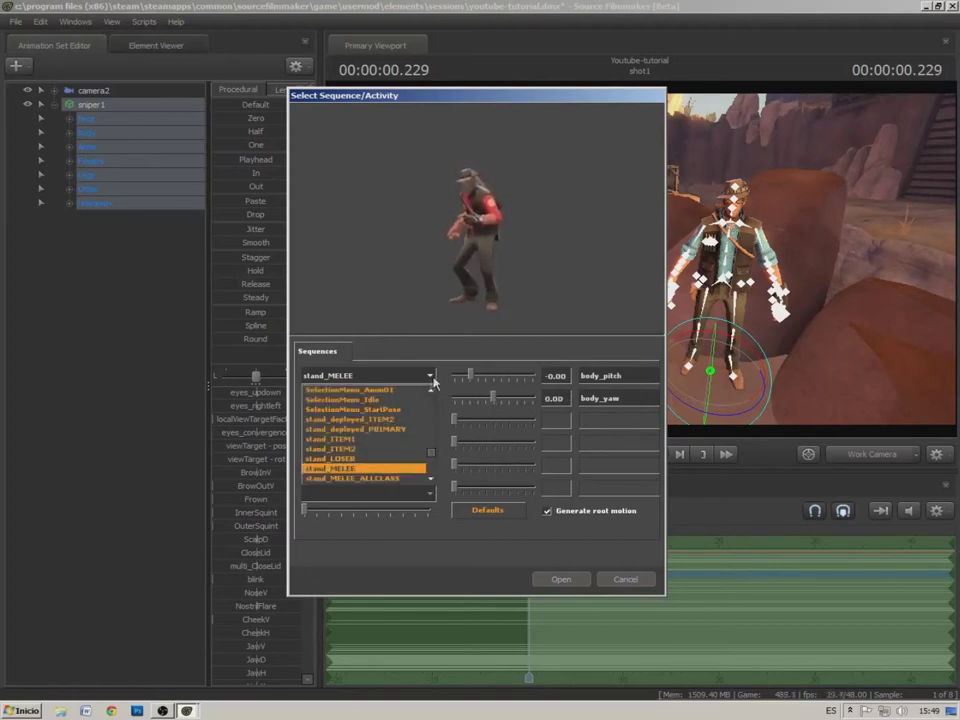
{"action": "left_click", "coordinate": [371, 479]}
{"action": "key", "text": "Down"}
{"action": "key", "text": "Down"}
{"action": "key", "text": "Down"}
{"action": "key", "text": "Down"}
{"action": "key", "text": "Down"}
{"action": "key", "text": "Down"}
{"action": "key", "text": "Down"}
{"action": "key", "text": "Down"}
{"action": "key", "text": "Down"}
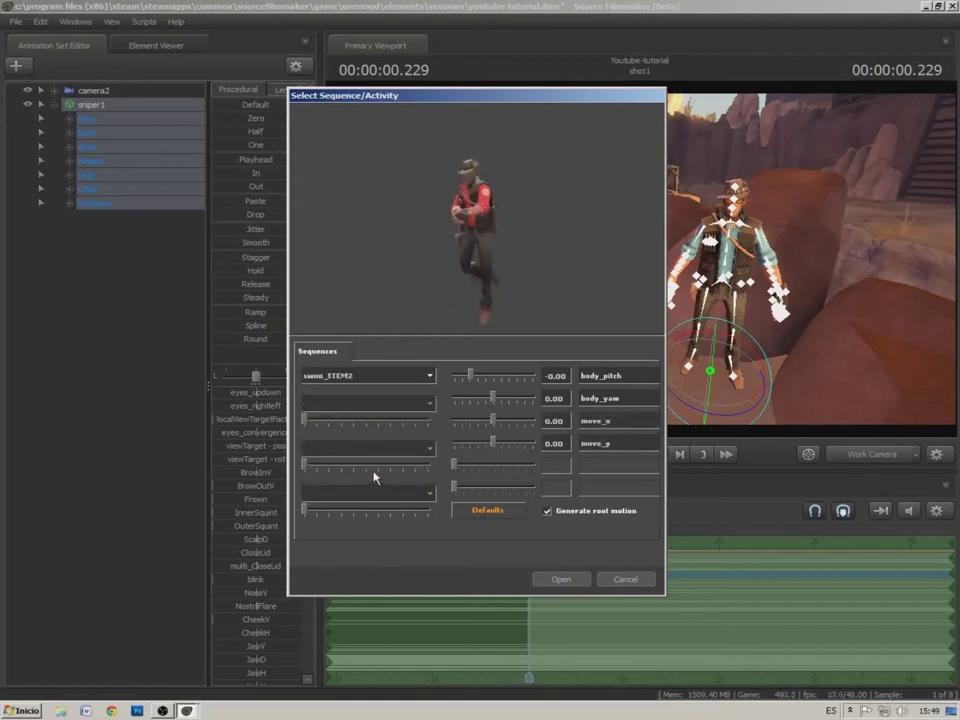
{"action": "key", "text": "Down"}
{"action": "key", "text": "Down"}
{"action": "key", "text": "Down"}
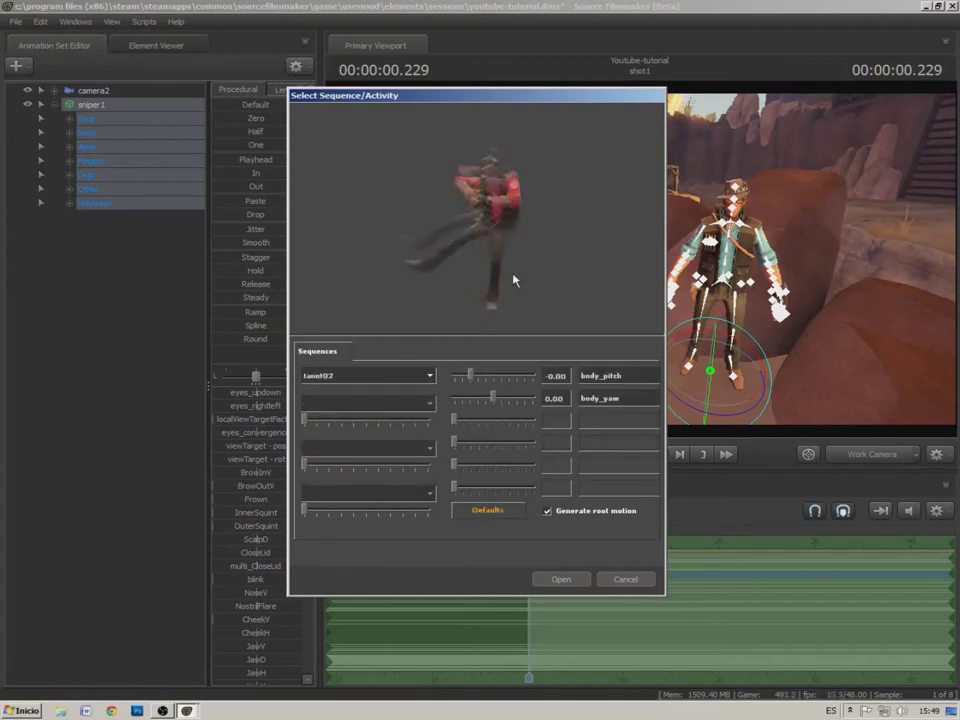
{"action": "key", "text": "Down"}
{"action": "key", "text": "Down"}
{"action": "key", "text": "Down"}
{"action": "key", "text": "Down"}
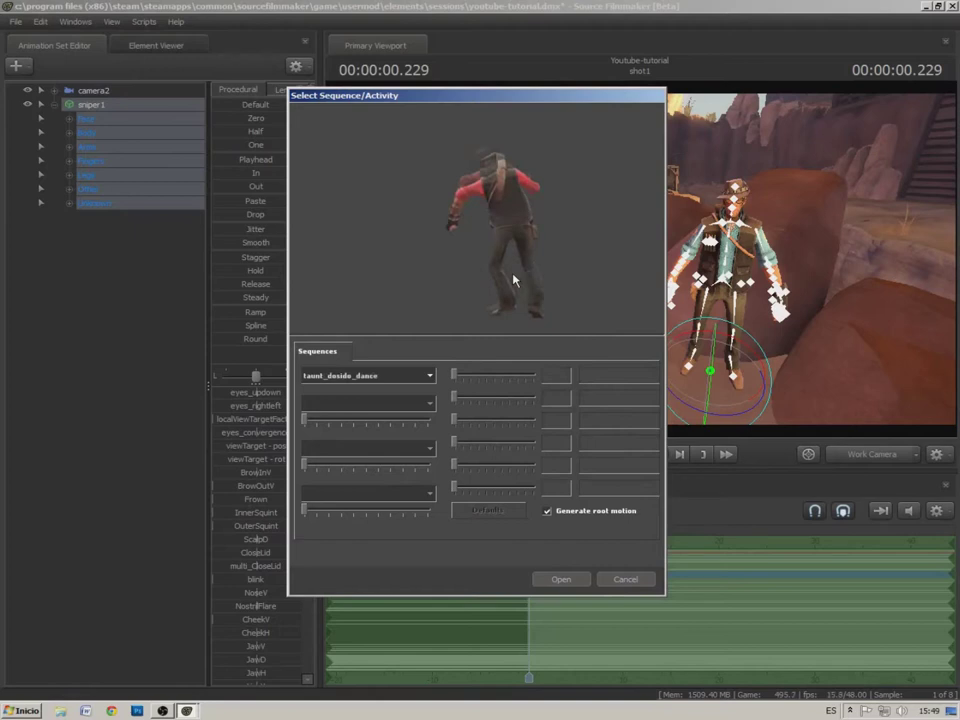
Go back through the list to run_LOSER, set its move_x to 1.00 and test its move_y value
{"action": "key", "text": "Down"}
{"action": "key", "text": "Down"}
{"action": "key", "text": "Down"}
{"action": "key", "text": "Down"}
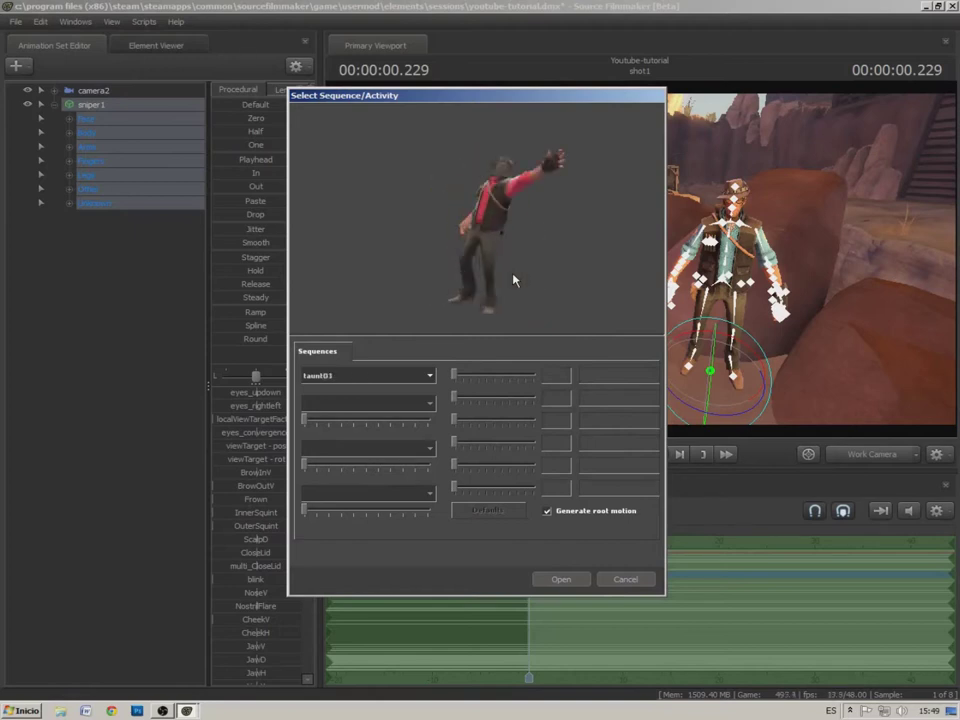
{"action": "key", "text": "Down"}
{"action": "key", "text": "Down"}
{"action": "key", "text": "Down"}
{"action": "key", "text": "Down"}
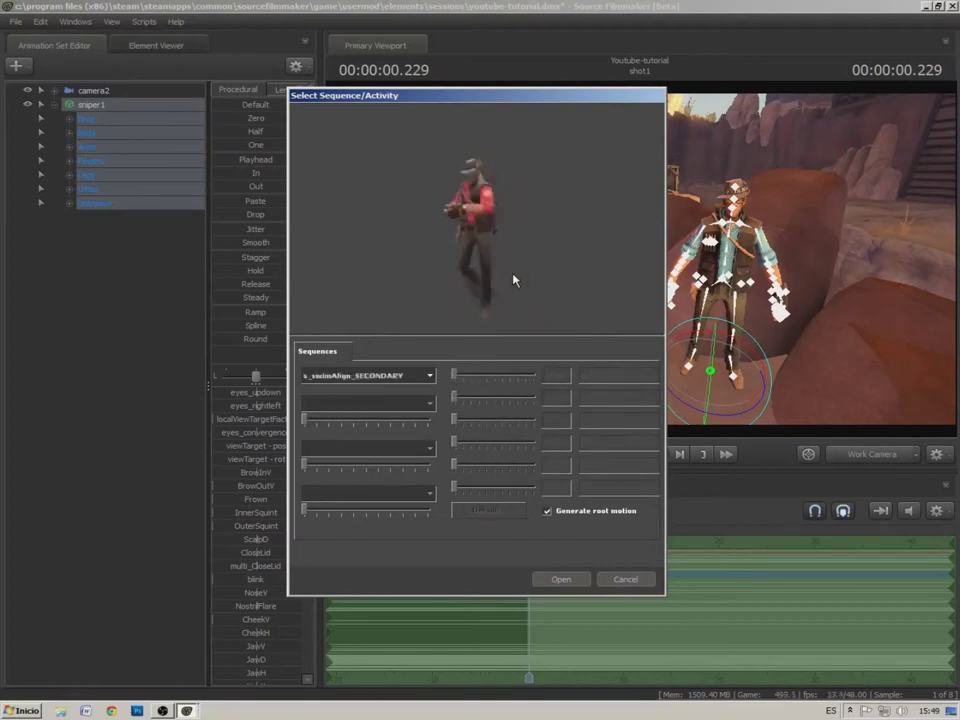
{"action": "key", "text": "Down"}
{"action": "key", "text": "Down"}
{"action": "key", "text": "Down"}
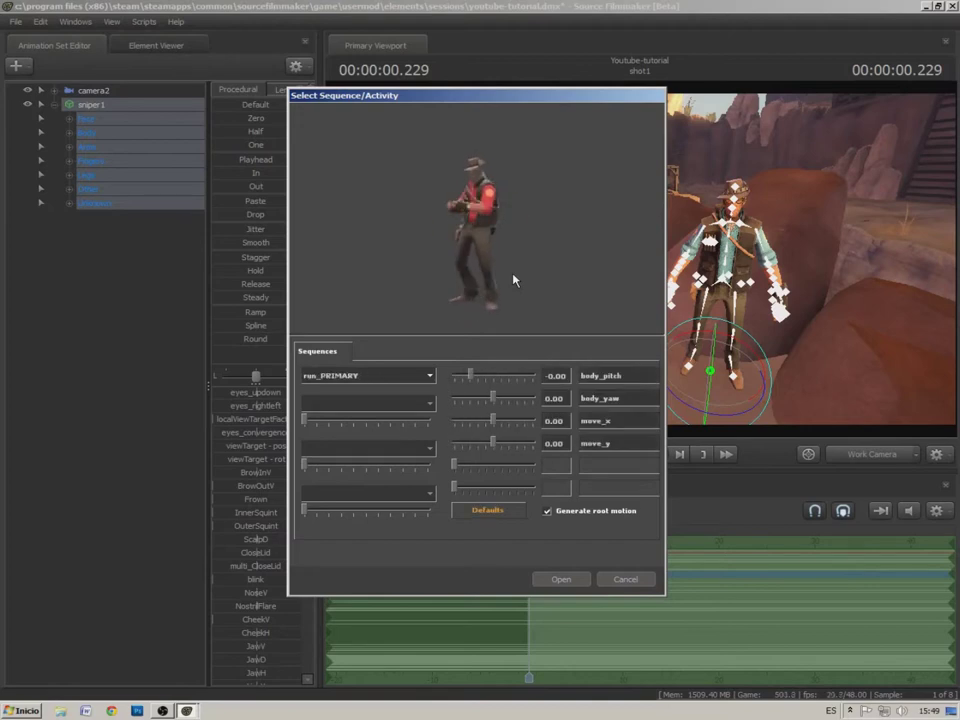
{"action": "key", "text": "Down"}
{"action": "key", "text": "Down"}
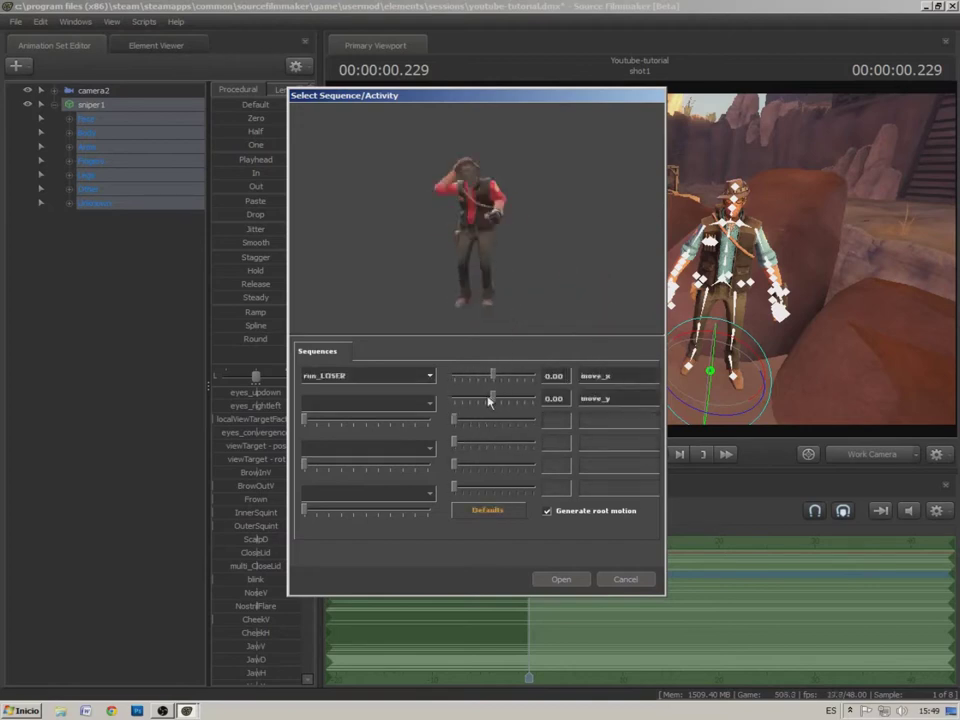
{"action": "mouse_move", "coordinate": [493, 399]}
{"action": "left_mouse_down"}
{"action": "mouse_move", "coordinate": [536, 401]}
{"action": "mouse_move", "coordinate": [527, 377]}
{"action": "mouse_move", "coordinate": [553, 377]}
{"action": "mouse_move", "coordinate": [491, 399]}
{"action": "mouse_move", "coordinate": [413, 399]}
{"action": "mouse_move", "coordinate": [495, 399]}
{"action": "left_mouse_up"}
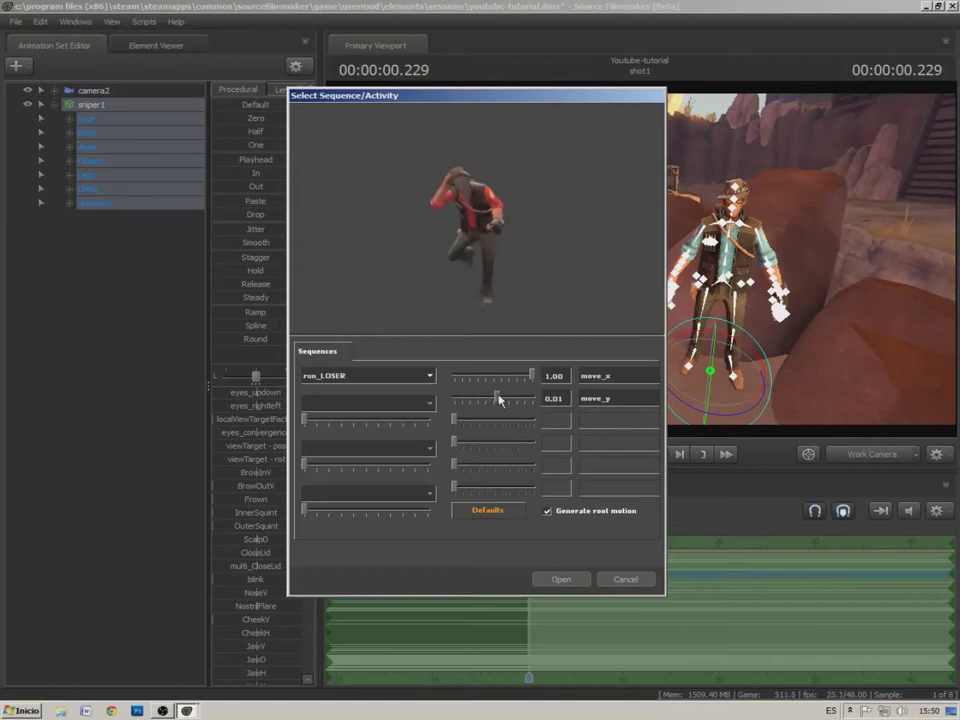
Preview the earlier sequences from the reload entries back to PRIMARY_stun_middle
{"action": "left_click", "coordinate": [426, 378]}
{"action": "scroll", "coordinate": [368, 437], "scroll_direction": "up", "scroll_amount": 2}
{"action": "scroll", "coordinate": [330, 450], "scroll_direction": "up", "scroll_amount": 5}
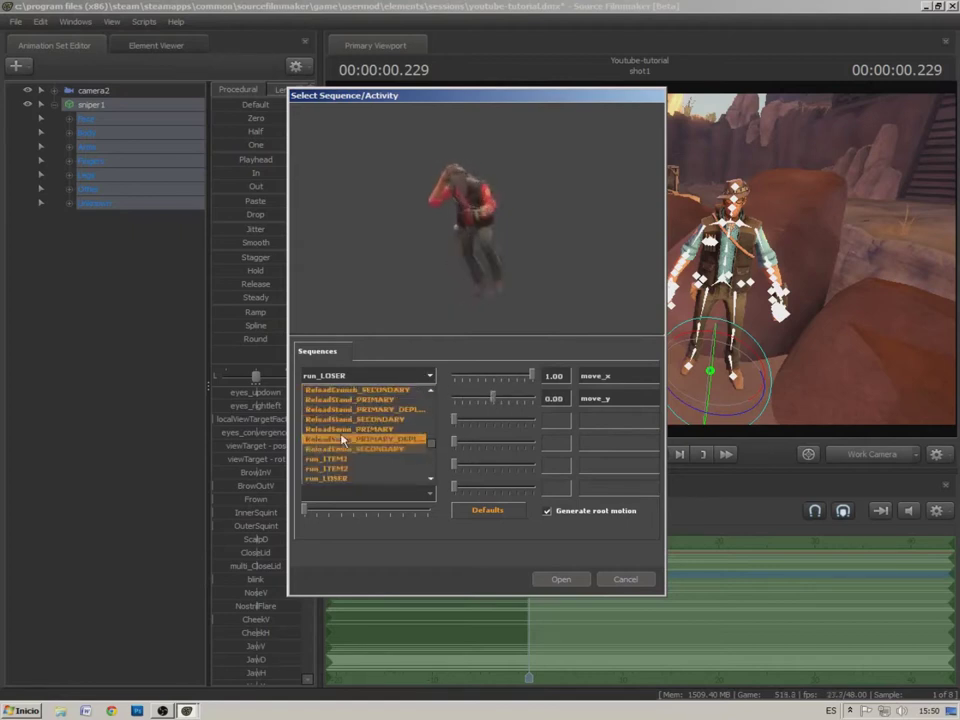
{"action": "left_click", "coordinate": [340, 408]}
{"action": "key", "text": "Up"}
{"action": "key", "text": "Up"}
{"action": "key", "text": "Up"}
{"action": "key", "text": "Up"}
{"action": "key", "text": "Up"}
{"action": "key", "text": "Up"}
{"action": "key", "text": "Up"}
{"action": "key", "text": "Up"}
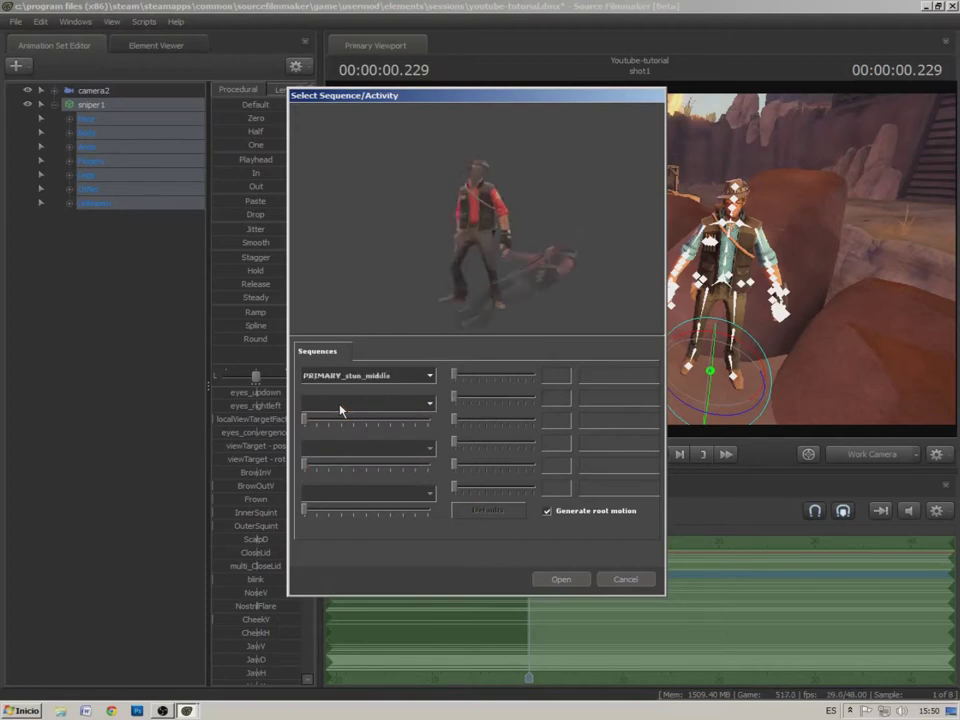
Preview the sequences from PRIMARY_stun_middle through the reload entries to run_ITEM2
{"action": "key", "text": "Down"}
{"action": "key", "text": "Down"}
{"action": "key", "text": "Down"}
{"action": "key", "text": "Down"}
{"action": "key", "text": "Down"}
{"action": "key", "text": "Down"}
{"action": "key", "text": "Down"}
{"action": "key", "text": "Down"}
{"action": "key", "text": "Down"}
{"action": "key", "text": "Down"}
{"action": "key", "text": "Down"}
{"action": "key", "text": "Down"}
{"action": "key", "text": "Down"}
{"action": "key", "text": "Down"}
{"action": "key", "text": "Down"}
{"action": "key", "text": "Down"}
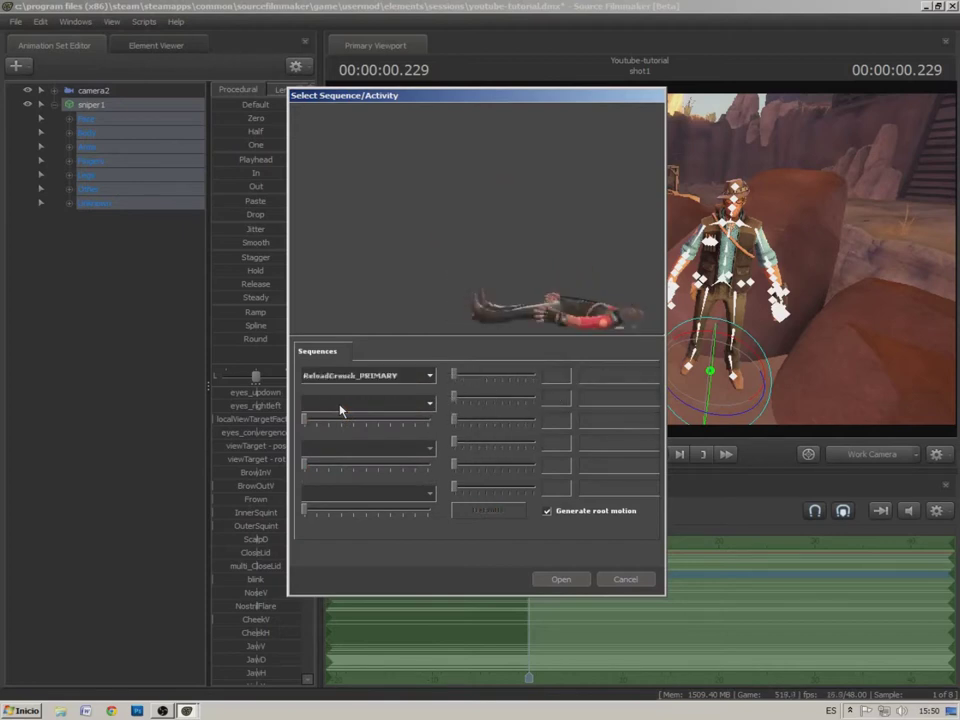
{"action": "key", "text": "Down"}
{"action": "key", "text": "Down"}
{"action": "key", "text": "Down"}
{"action": "key", "text": "Down"}
{"action": "key", "text": "Down"}
{"action": "key", "text": "Down"}
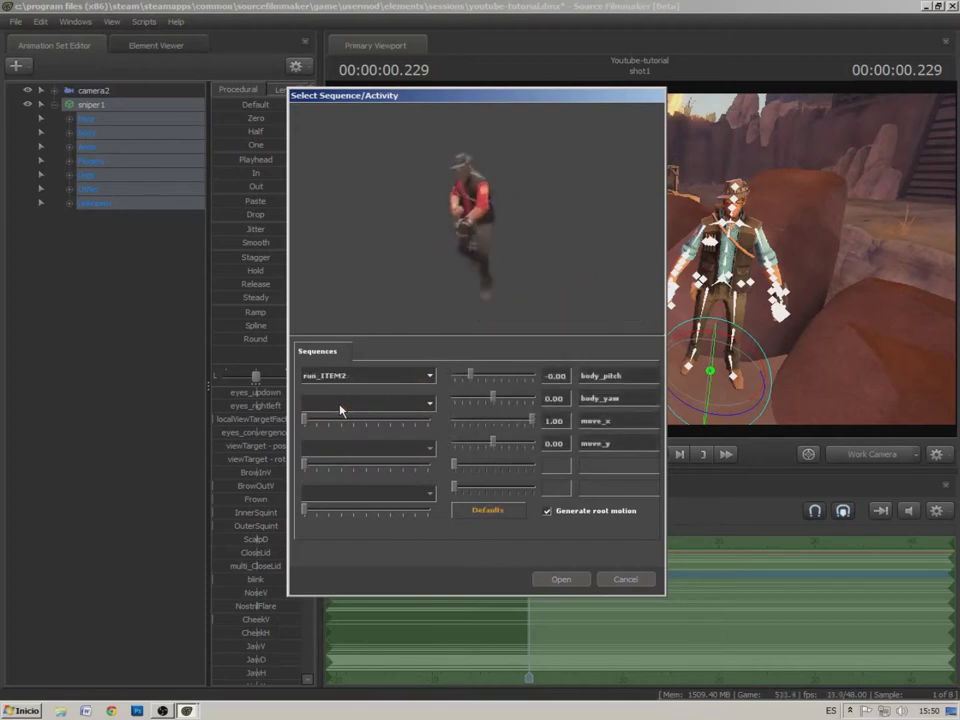
Preview the sequences after run_ITEM2, through run_MELEE_ALLCLASS and stand_LOSER, to the entries past swim_LOSER
{"action": "key", "text": "Down"}
{"action": "key", "text": "Down"}
{"action": "key", "text": "Down"}
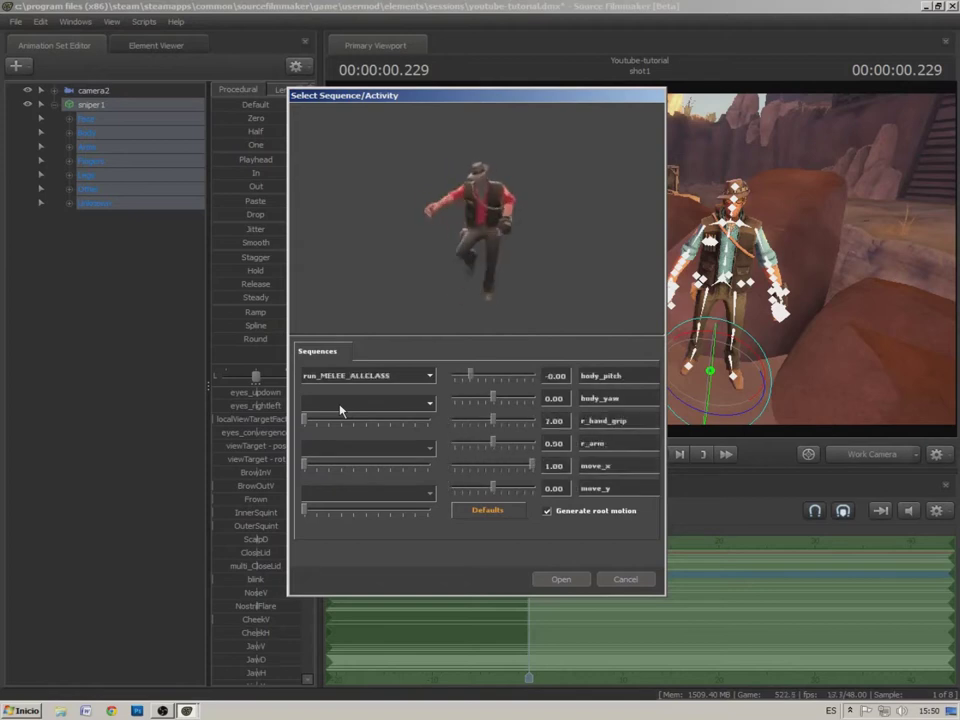
{"action": "key", "text": "Down"}
{"action": "key", "text": "Down"}
{"action": "key", "text": "Down"}
{"action": "key", "text": "Down"}
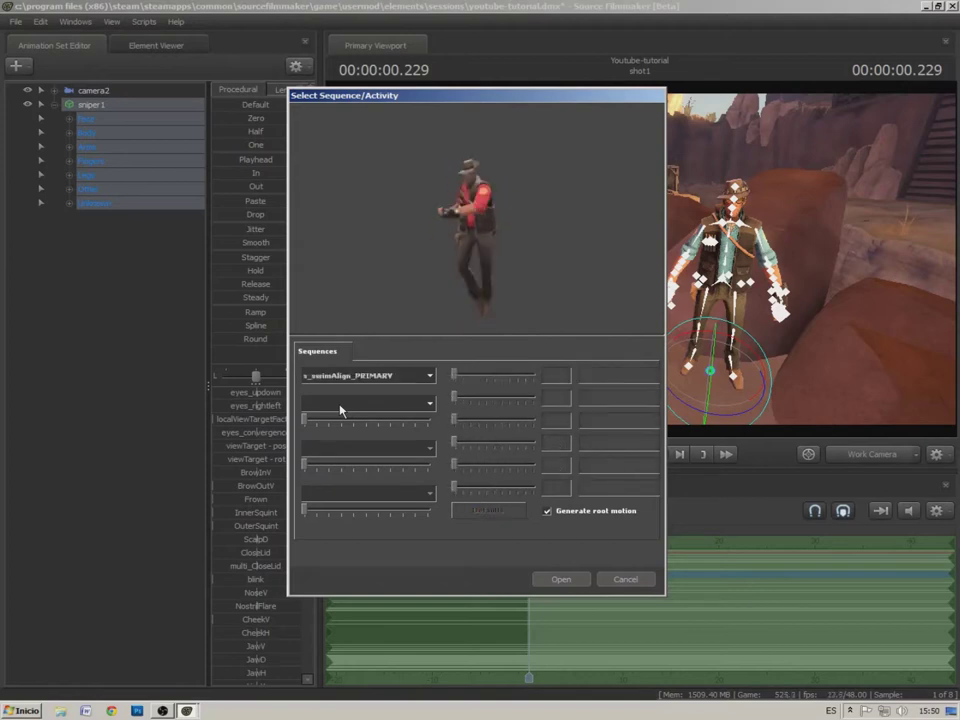
{"action": "key", "text": "Down"}
{"action": "key", "text": "Down"}
{"action": "key", "text": "Down"}
{"action": "key", "text": "Down"}
{"action": "key", "text": "Down"}
{"action": "key", "text": "Down"}
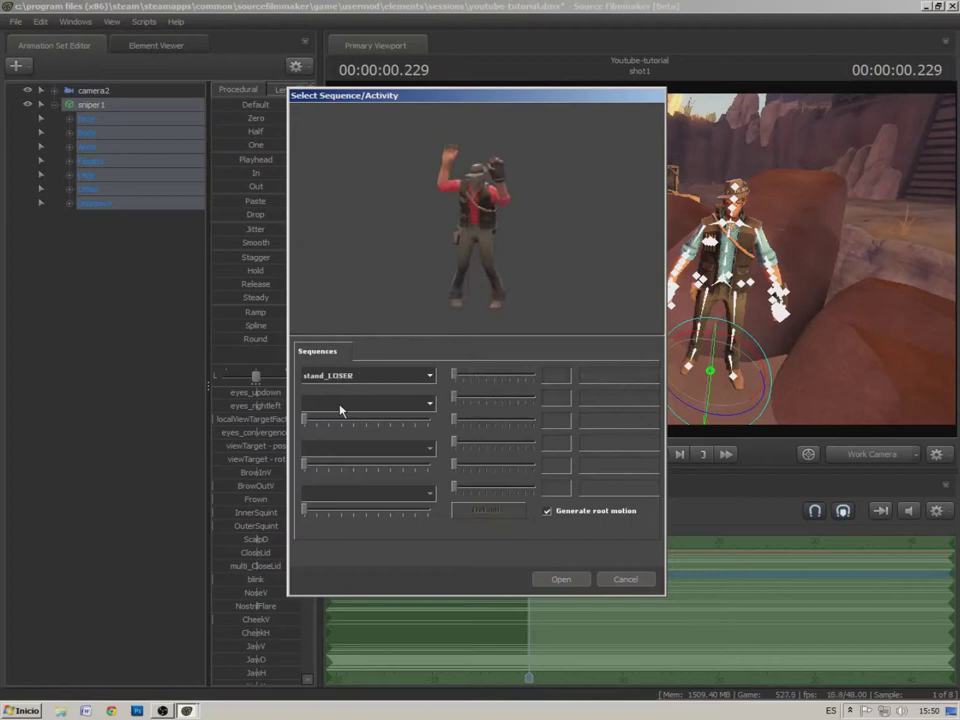
{"action": "key", "text": "Down"}
{"action": "key", "text": "Down"}
{"action": "key", "text": "Down"}
{"action": "key", "text": "Down"}
{"action": "key", "text": "Down"}
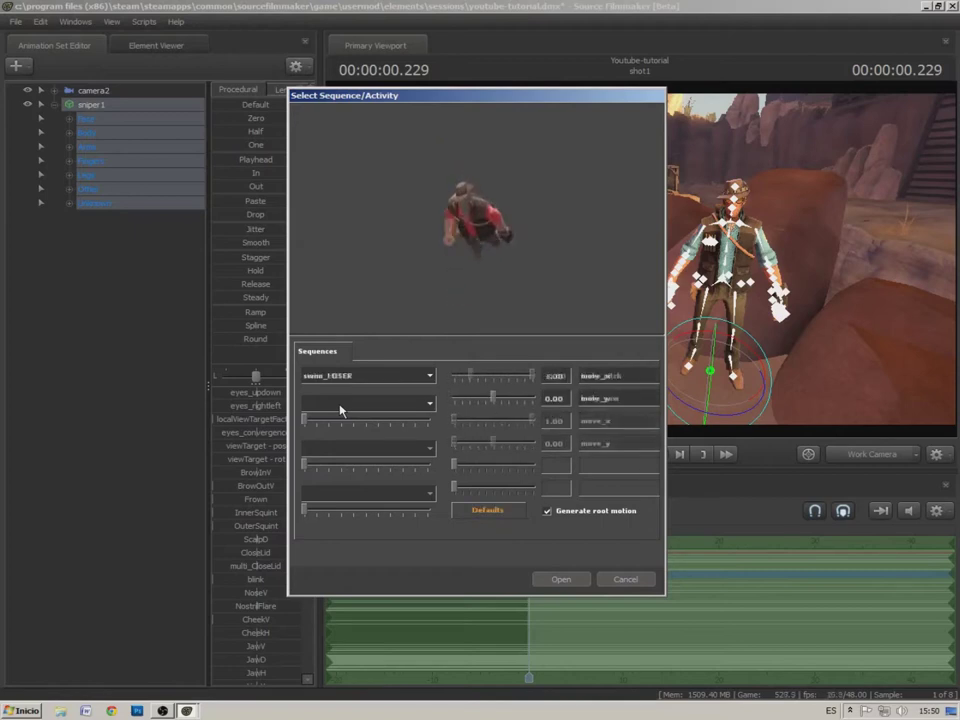
{"action": "key", "text": "Down"}
{"action": "key", "text": "Down"}
{"action": "key", "text": "Down"}
{"action": "key", "text": "Down"}
{"action": "key", "text": "Down"}
{"action": "key", "text": "Down"}
{"action": "key", "text": "Down"}
{"action": "key", "text": "Down"}
Go back through the sequences via swim_ITEM1 and s_swimAlign_LOSER to ReloadAirwalk_SECONDARY
{"action": "key", "text": "Up"}
{"action": "key", "text": "Up"}
{"action": "key", "text": "Up"}
{"action": "key", "text": "Up"}
{"action": "key", "text": "Up"}
{"action": "key", "text": "Up"}
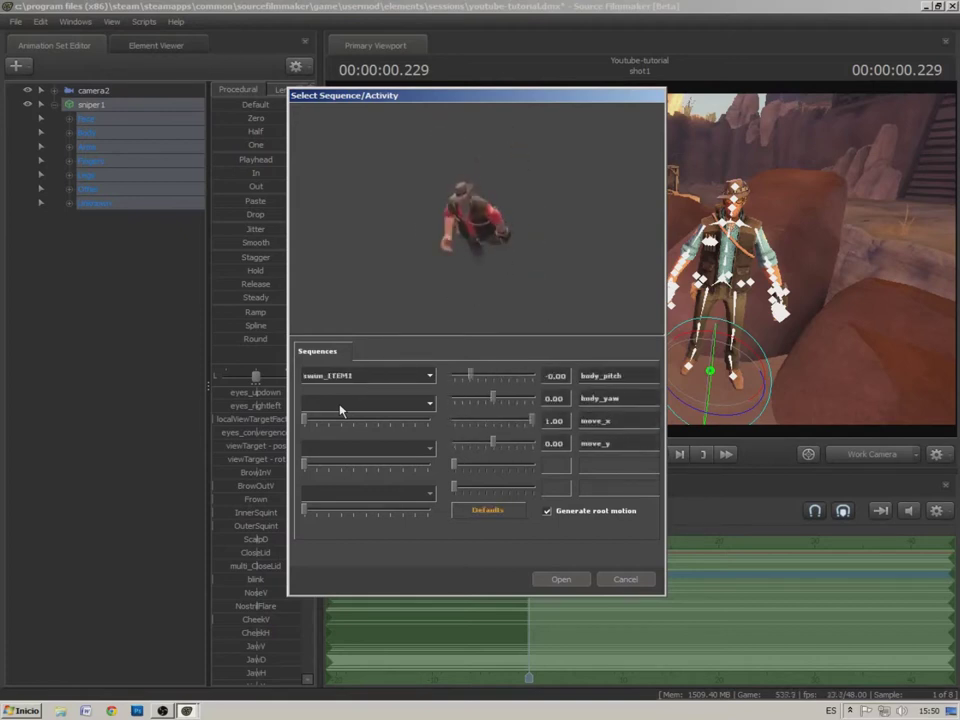
{"action": "key", "text": "Up"}
{"action": "key", "text": "Up"}
{"action": "key", "text": "Up"}
{"action": "key", "text": "Up"}
{"action": "key", "text": "Up"}
{"action": "key", "text": "Up"}
{"action": "key", "text": "Up"}
{"action": "key", "text": "Up"}
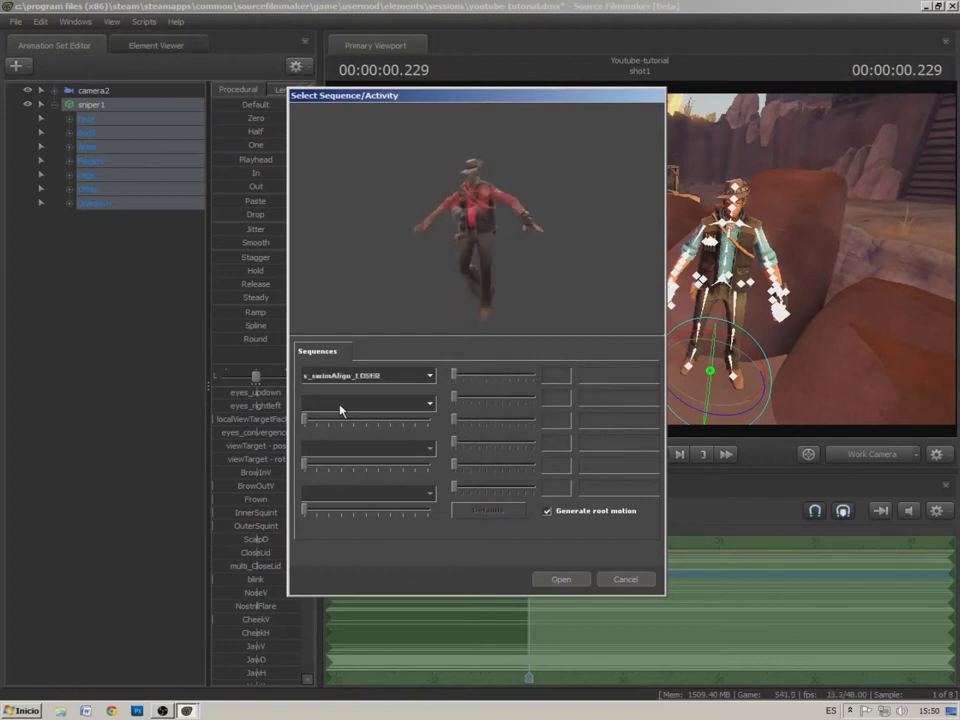
{"action": "key", "text": "Up"}
{"action": "key", "text": "Up"}
{"action": "key", "text": "Up"}
{"action": "key", "text": "Up"}
{"action": "key", "text": "Up"}
{"action": "key", "text": "Up"}
{"action": "key", "text": "Up"}
{"action": "key", "text": "Up"}
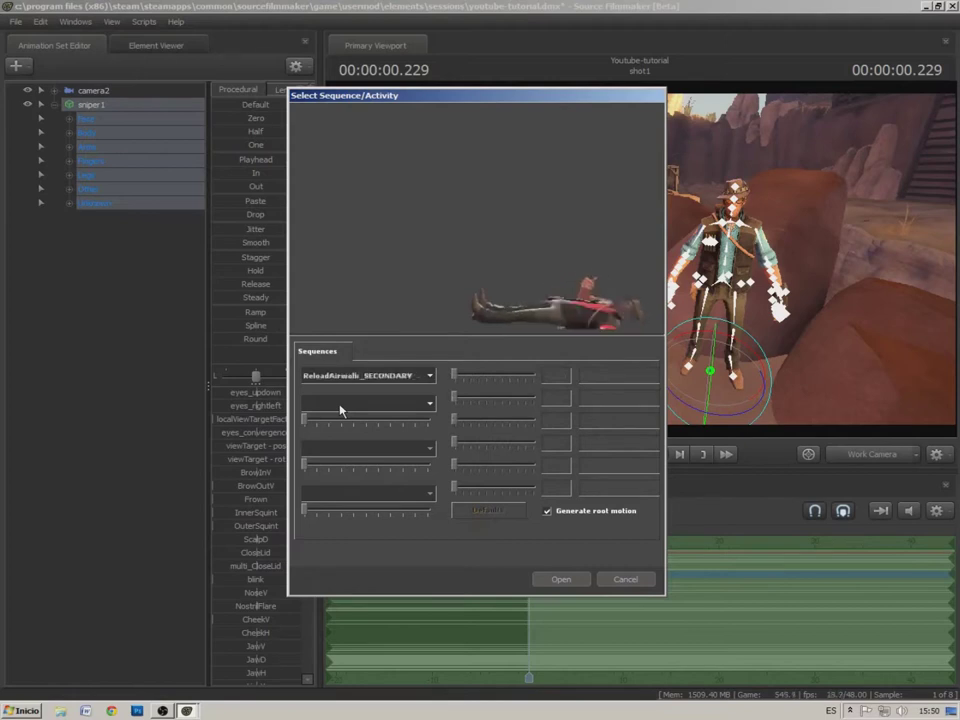
Preview the sequences around PRIMARY_deployed_movement and back to the jumplandPose entry for MELEE_ALLCLASS
{"action": "key", "text": "Up"}
{"action": "key", "text": "Up"}
{"action": "key", "text": "Up"}
{"action": "key", "text": "Up"}
{"action": "key", "text": "Up"}
{"action": "key", "text": "Up"}
{"action": "key", "text": "Down"}
{"action": "key", "text": "Down"}
{"action": "key", "text": "Down"}
{"action": "key", "text": "Down"}
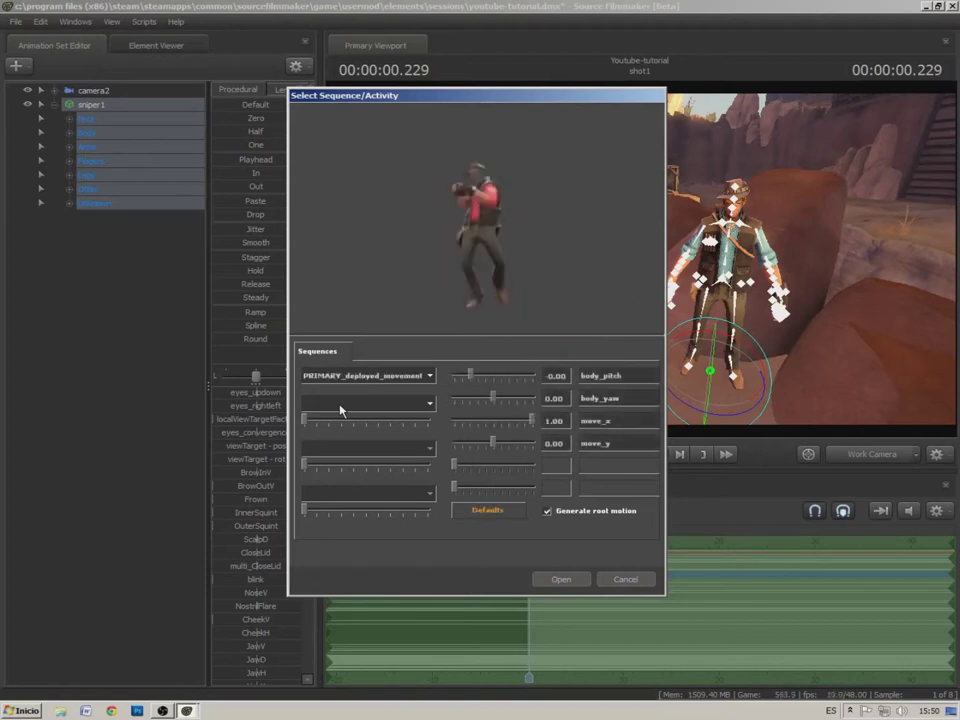
{"action": "key", "text": "Up"}
{"action": "key", "text": "Up"}
{"action": "key", "text": "Up"}
{"action": "key", "text": "Up"}
{"action": "key", "text": "Up"}
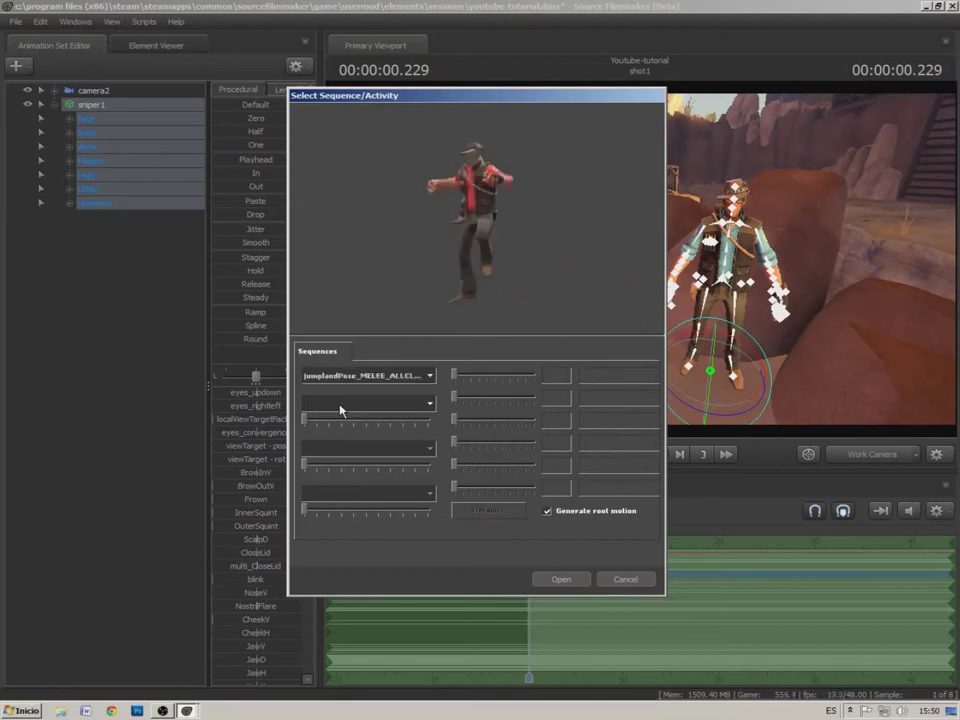
Go back past gesture_melee_cheer to the crouch_LOSER sequence and import it onto the sniper
{"action": "key", "text": "Up"}
{"action": "key", "text": "Up"}
{"action": "key", "text": "Up"}
{"action": "key", "text": "Up"}
{"action": "key", "text": "Up"}
{"action": "key", "text": "Up"}
{"action": "key", "text": "Up"}
{"action": "key", "text": "Up"}
{"action": "key", "text": "Up"}
{"action": "key", "text": "Up"}
{"action": "key", "text": "Up"}
{"action": "key", "text": "Up"}
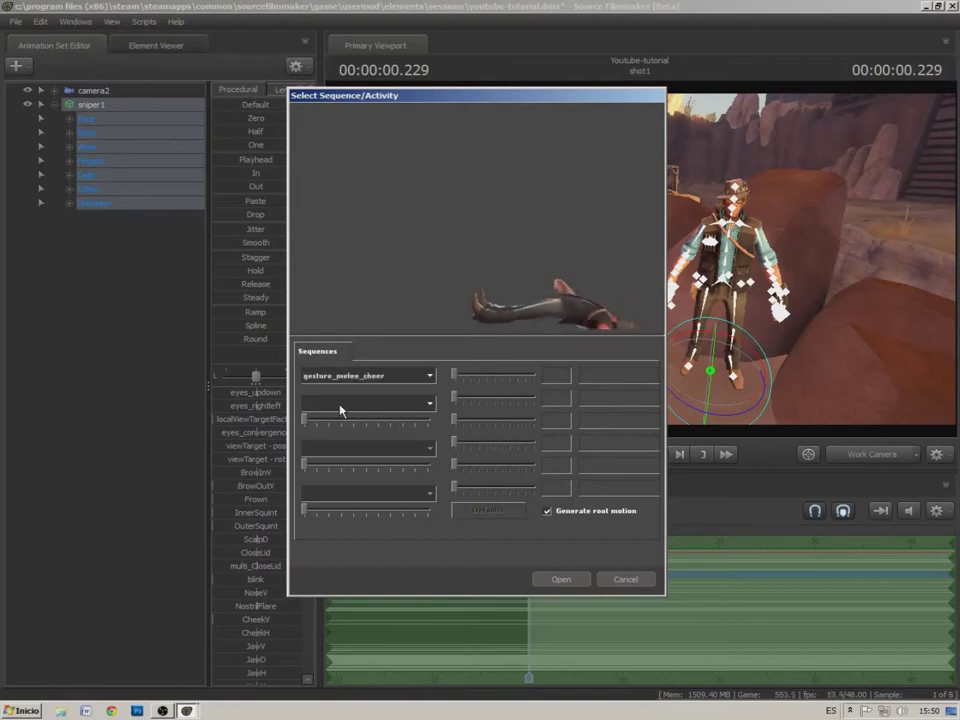
{"action": "key", "text": "Up"}
{"action": "key", "text": "Up"}
{"action": "key", "text": "Up"}
{"action": "key", "text": "Up"}
{"action": "key", "text": "Up"}
{"action": "key", "text": "Up"}
{"action": "key", "text": "Up"}
{"action": "key", "text": "Up"}
{"action": "key", "text": "Up"}
{"action": "key", "text": "Up"}
{"action": "key", "text": "Up"}
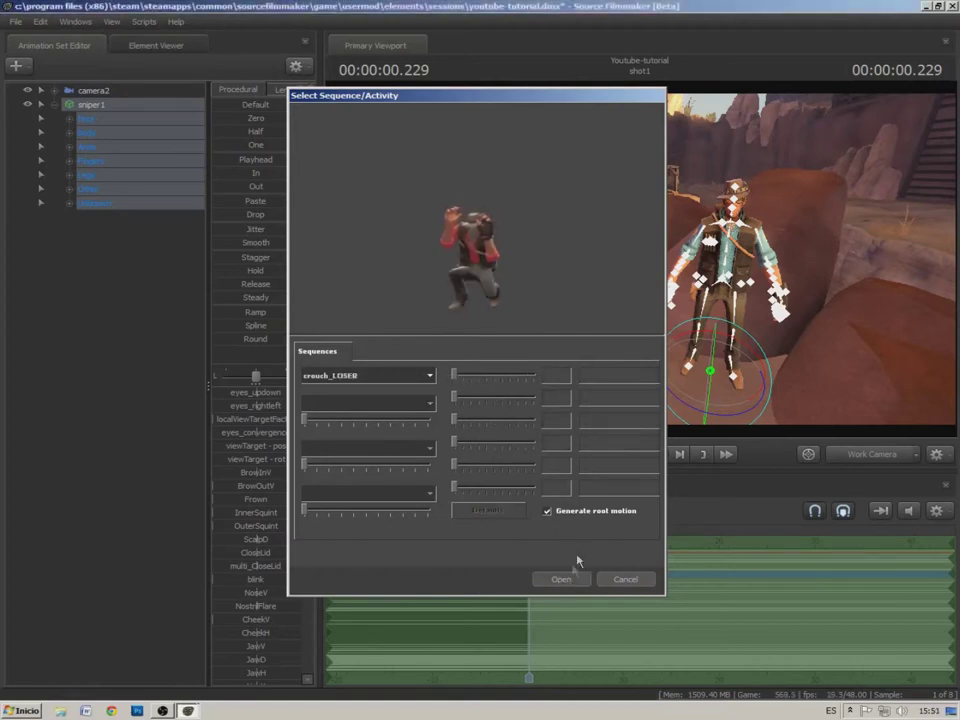
Move the crouching sniper across the ground in front of the rocks with the move manipulator
{"action": "left_click_drag", "start_coordinate": [492, 391], "coordinate": [380, 473]}
{"action": "left_click", "coordinate": [360, 454]}
{"action": "left_click_drag", "start_coordinate": [722, 410], "coordinate": [771, 529]}
{"action": "left_click_drag", "start_coordinate": [492, 392], "coordinate": [492, 300]}
{"action": "left_click_drag", "start_coordinate": [661, 224], "coordinate": [640, 388]}
{"action": "left_click", "coordinate": [383, 454]}
{"action": "left_click", "coordinate": [366, 455]}
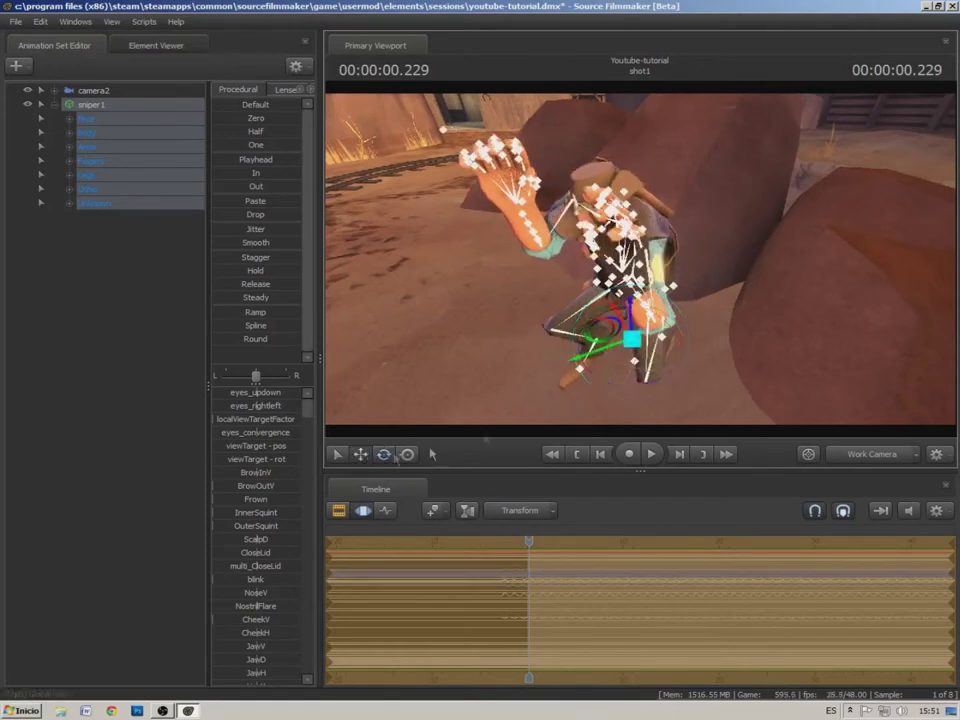
{"action": "left_click_drag", "start_coordinate": [592, 358], "coordinate": [627, 353]}
View the sniper's feet up close and shift the model along its green and red axes to refine its placement
{"action": "left_click_drag", "start_coordinate": [507, 351], "coordinate": [420, 370]}
{"action": "key", "text": "w"}
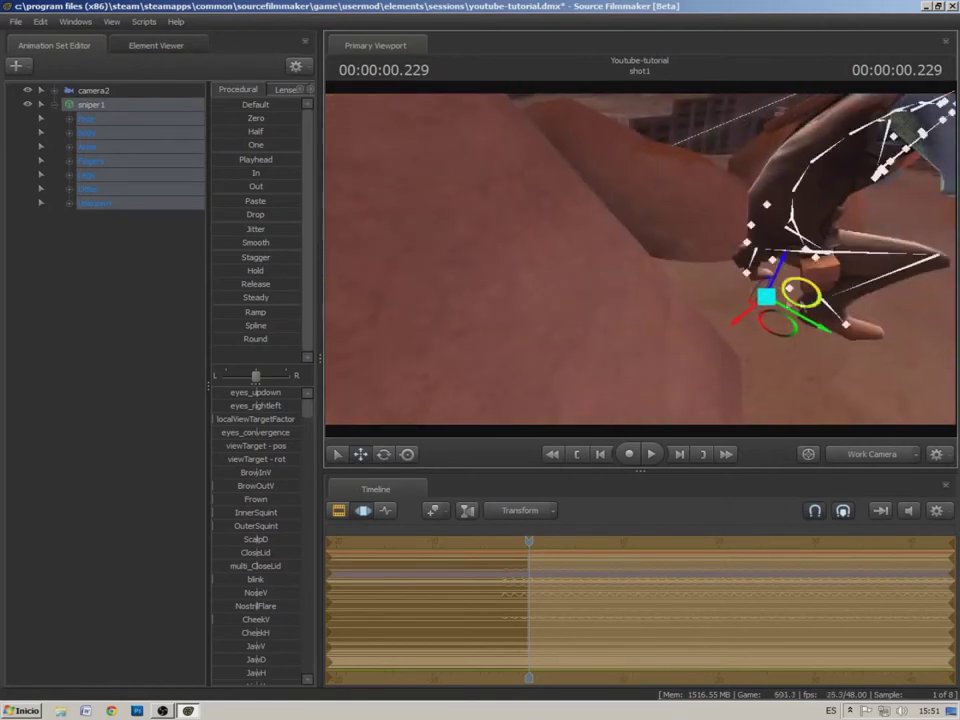
{"action": "left_click_drag", "start_coordinate": [829, 330], "coordinate": [817, 354]}
{"action": "left_click_drag", "start_coordinate": [741, 315], "coordinate": [693, 338]}
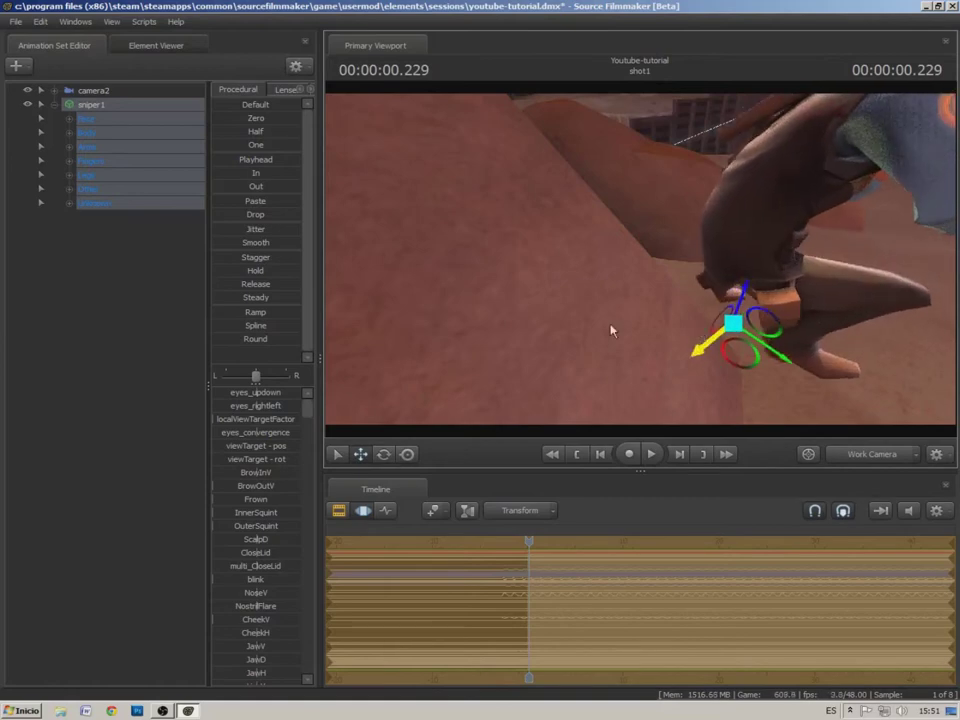
Frame the sniper from the front, play the imported animation briefly and return the playhead to 00:00:00.229
{"action": "left_click_drag", "start_coordinate": [611, 330], "coordinate": [590, 310]}
{"action": "key", "text": "s"}
{"action": "left_click_drag", "start_coordinate": [640, 259], "coordinate": [617, 253]}
{"action": "key", "text": "a"}
{"action": "key", "text": "w"}
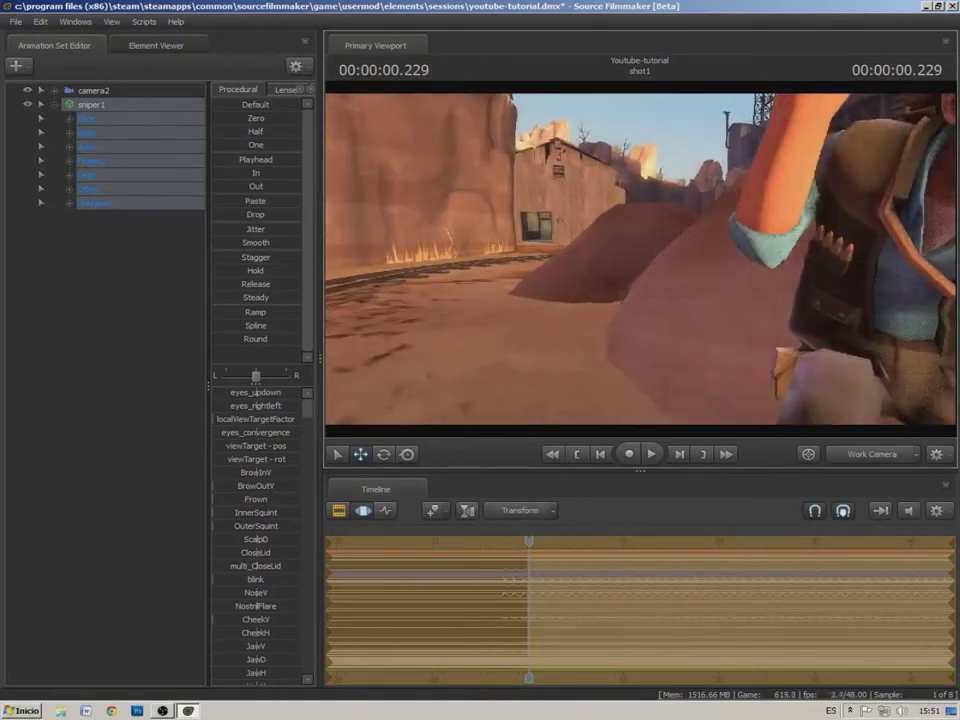
{"action": "key", "text": "s"}
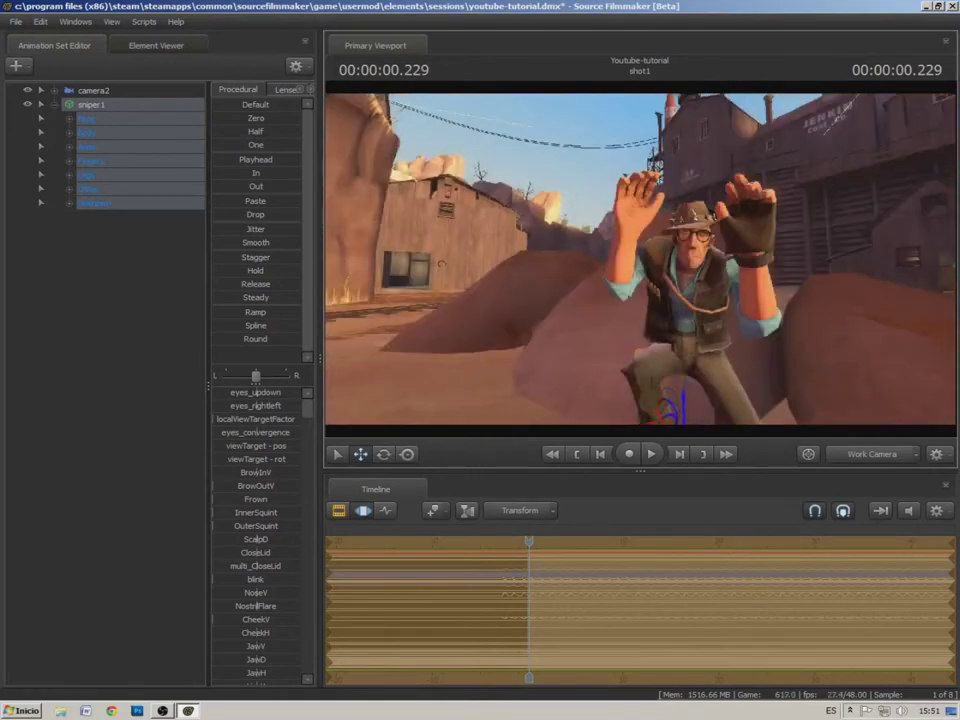
{"action": "left_click", "coordinate": [651, 454]}
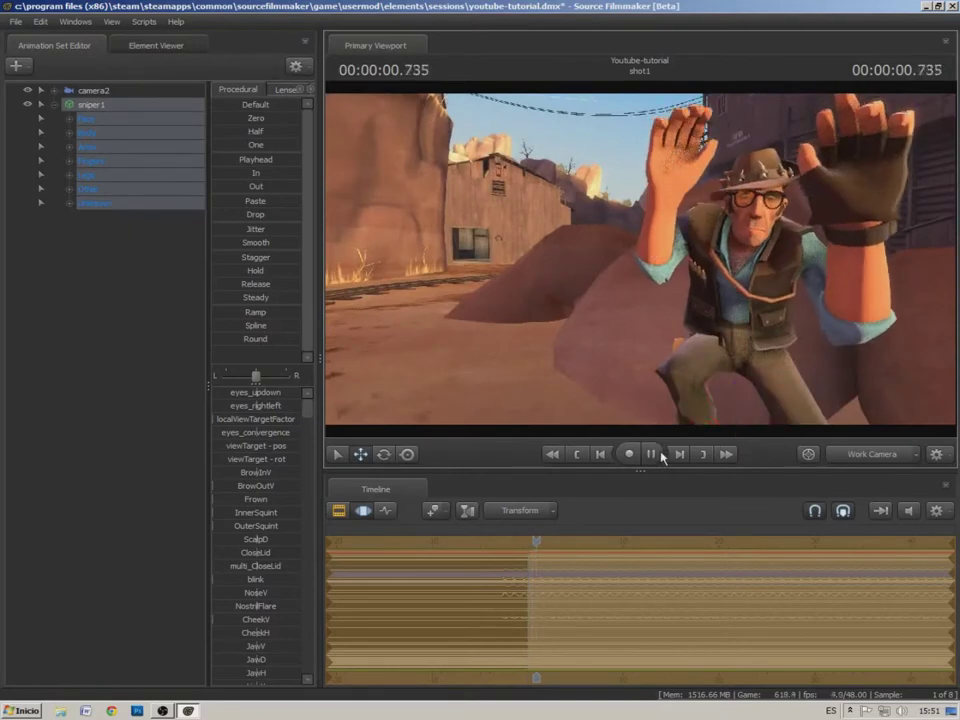
{"action": "left_click_drag", "start_coordinate": [549, 541], "coordinate": [529, 541]}
Examine the crouching sniper and its surroundings from several distances and angles
{"action": "left_click_drag", "start_coordinate": [640, 259], "coordinate": [352, 474]}
{"action": "key", "text": "w"}
{"action": "key", "text": "s"}
{"action": "key", "text": "d"}
{"action": "key", "text": "w"}
{"action": "key", "text": "s"}
{"action": "left_click_drag", "start_coordinate": [651, 187], "coordinate": [651, 207]}
{"action": "left_click_drag", "start_coordinate": [795, 345], "coordinate": [780, 290]}
{"action": "key", "text": "w"}
{"action": "key", "text": "s"}
{"action": "left_click_drag", "start_coordinate": [663, 268], "coordinate": [644, 235]}
{"action": "left_click_drag", "start_coordinate": [426, 354], "coordinate": [570, 190]}
{"action": "key", "text": "a"}
{"action": "left_click_drag", "start_coordinate": [653, 222], "coordinate": [620, 222]}
{"action": "key", "text": "w"}
{"action": "key", "text": "s"}
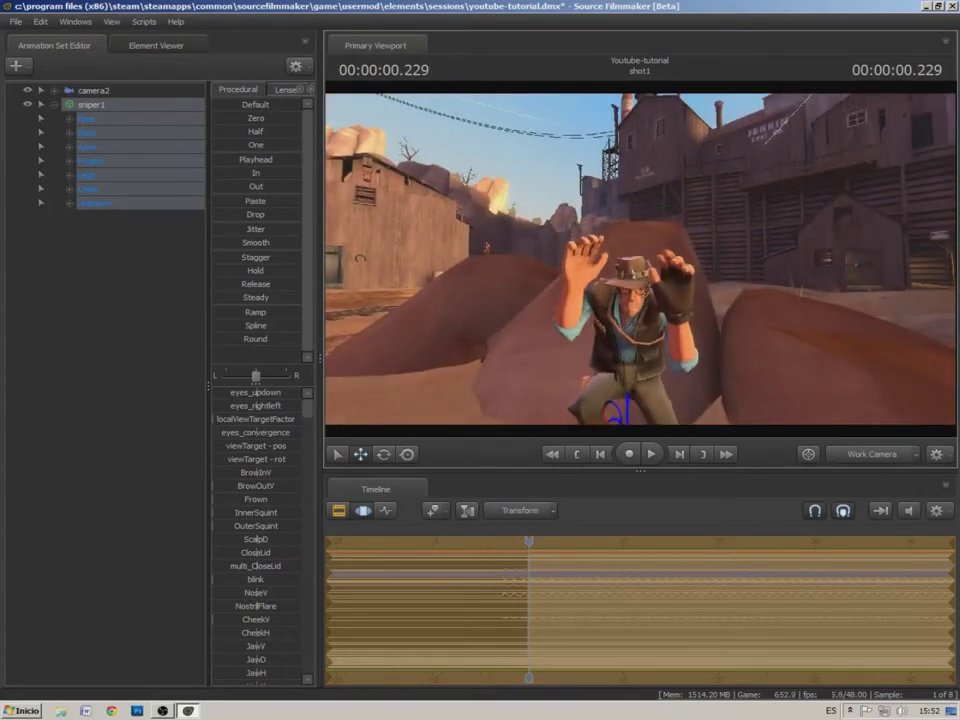
{"action": "left_click_drag", "start_coordinate": [661, 206], "coordinate": [662, 204]}
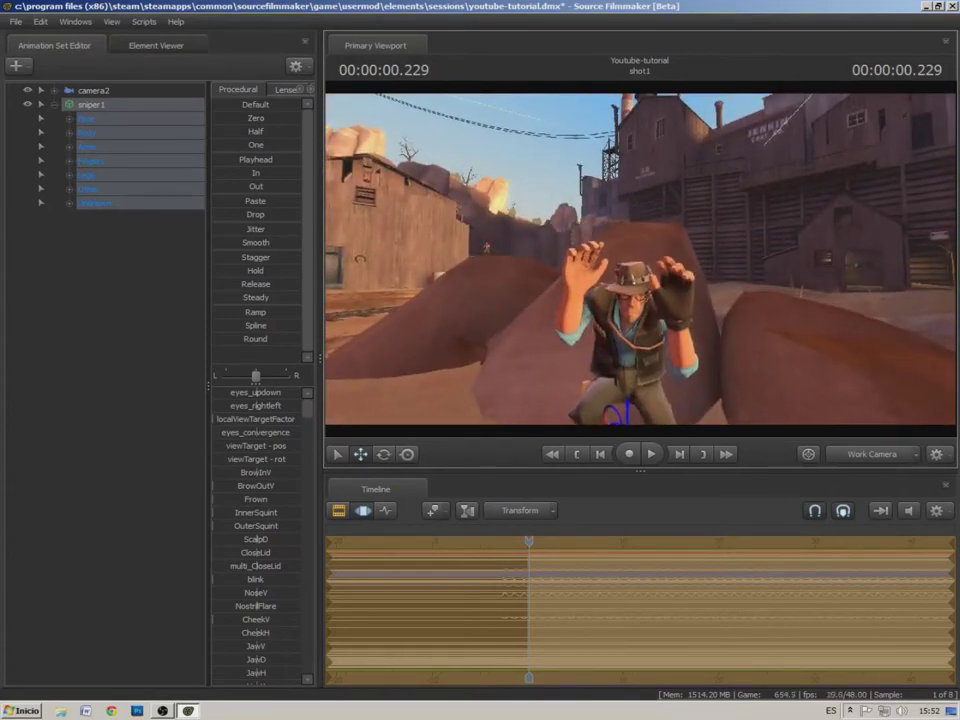
{"action": "left_click_drag", "start_coordinate": [640, 256], "coordinate": [640, 254]}
Frame the whole sniper, display its bones and select the lower spine bone, bip_spine_0
{"action": "key", "text": "x"}
{"action": "key", "text": "ctrl"}
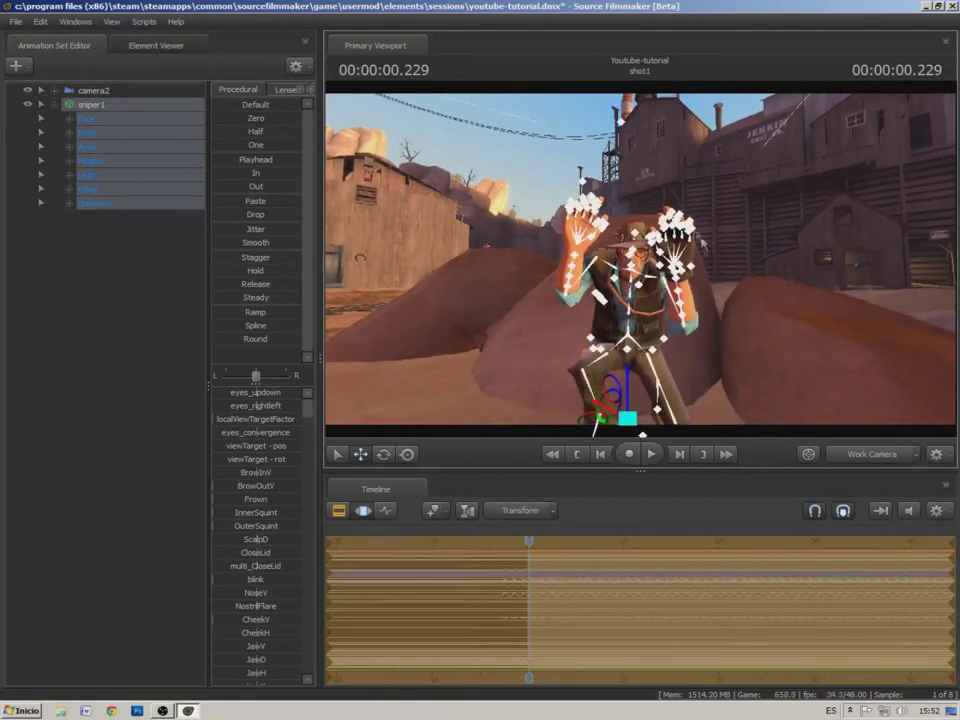
{"action": "key", "text": "ctrl"}
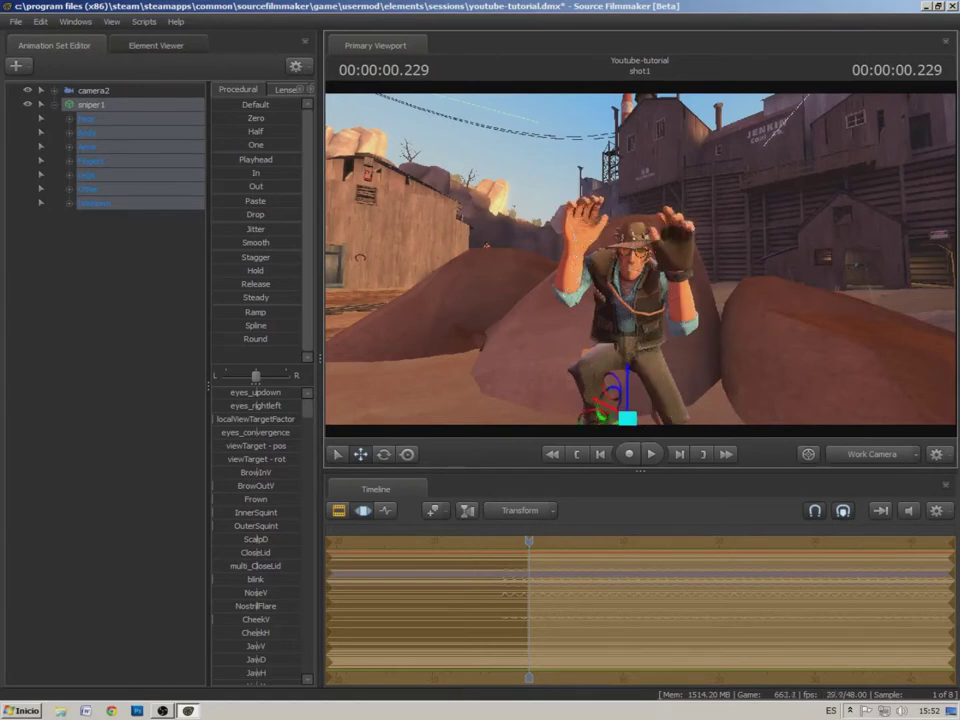
{"action": "left_click_drag", "start_coordinate": [493, 338], "coordinate": [493, 373]}
{"action": "key", "text": "ctrl"}
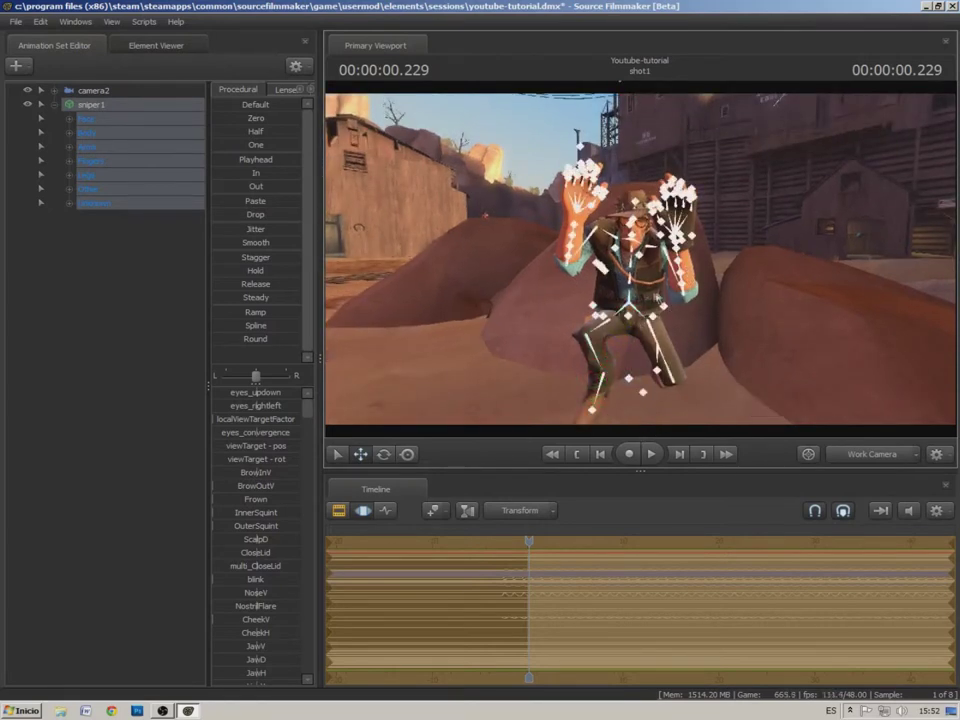
{"action": "key", "text": "ctrl"}
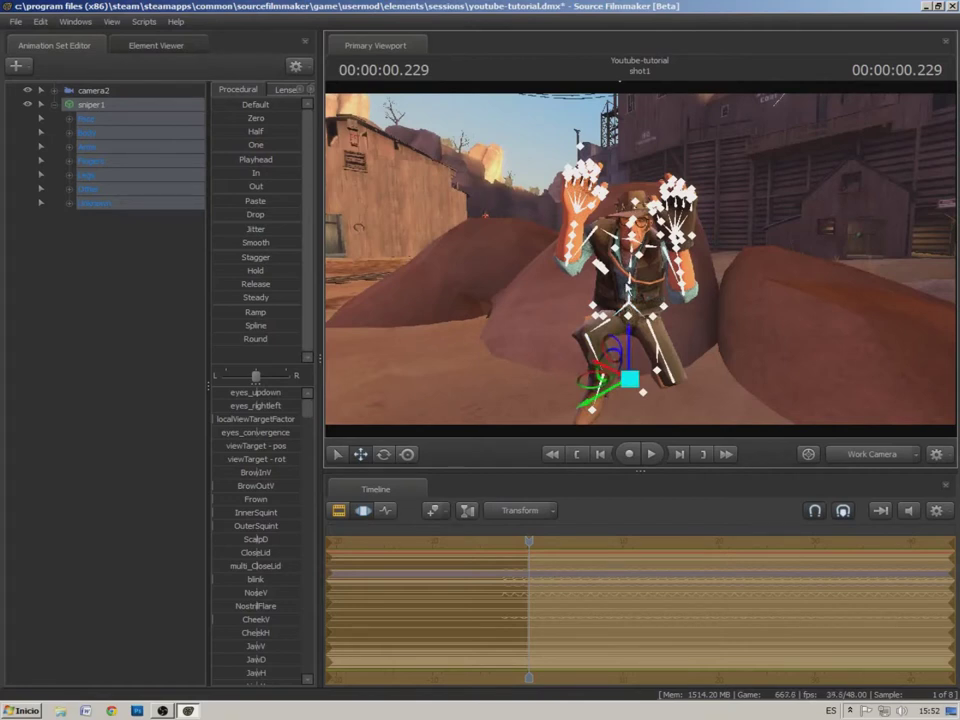
{"action": "key", "text": "ctrl"}
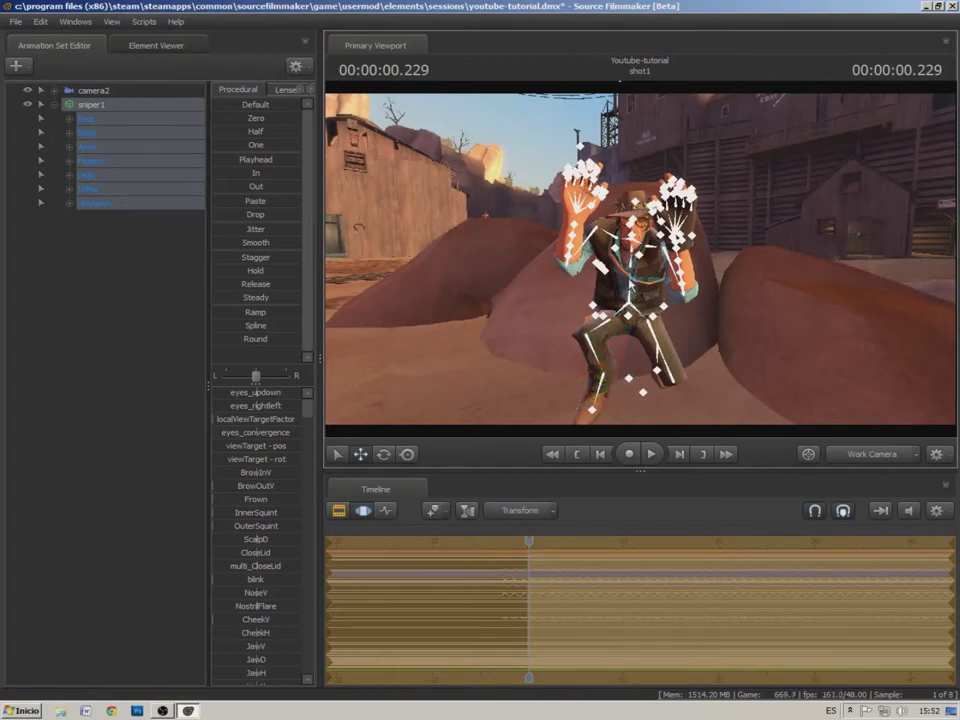
{"action": "left_click", "coordinate": [628, 284]}
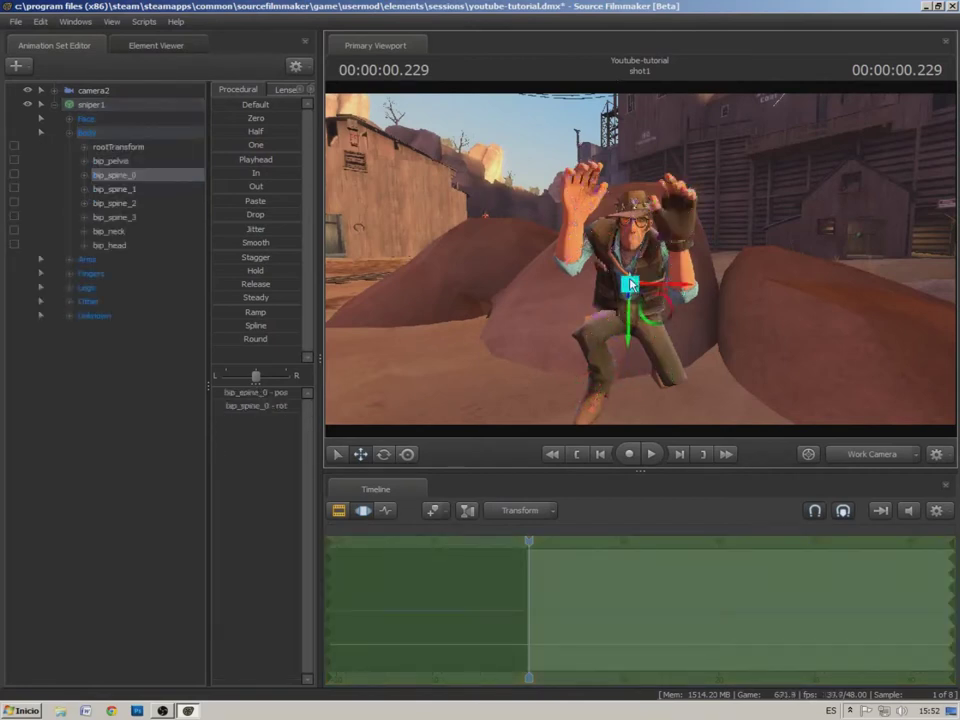
Try rotating bip_spine_0 to turn the sniper's upper body sideways, and undo the rotation
{"action": "key", "text": "w"}
{"action": "left_click_drag", "start_coordinate": [628, 284], "coordinate": [668, 284]}
{"action": "left_click", "coordinate": [386, 456]}
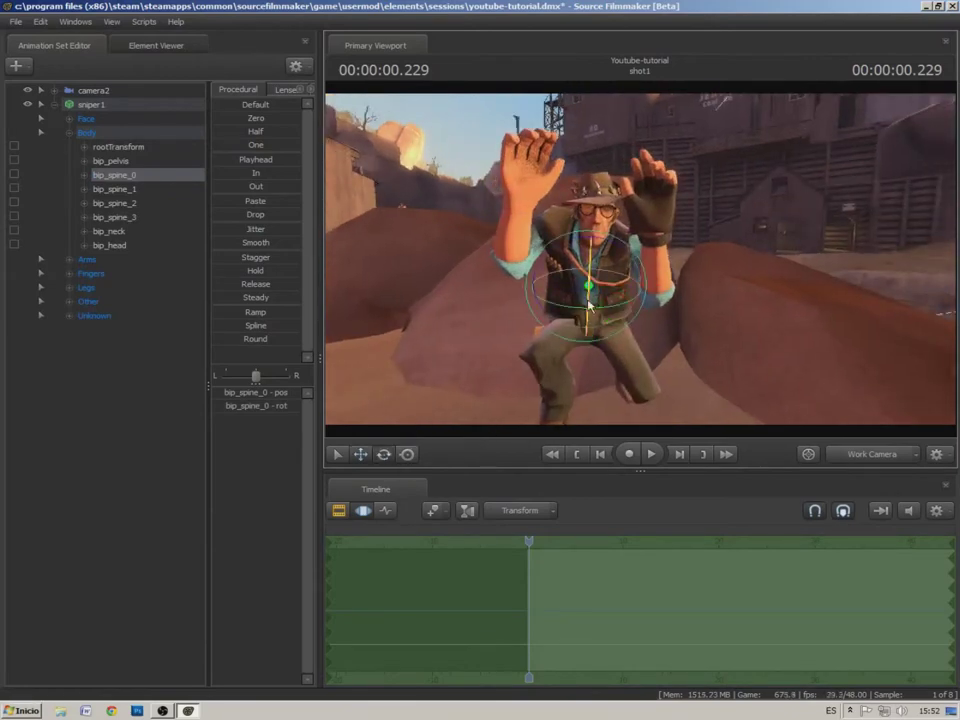
{"action": "left_click_drag", "start_coordinate": [588, 306], "coordinate": [645, 303]}
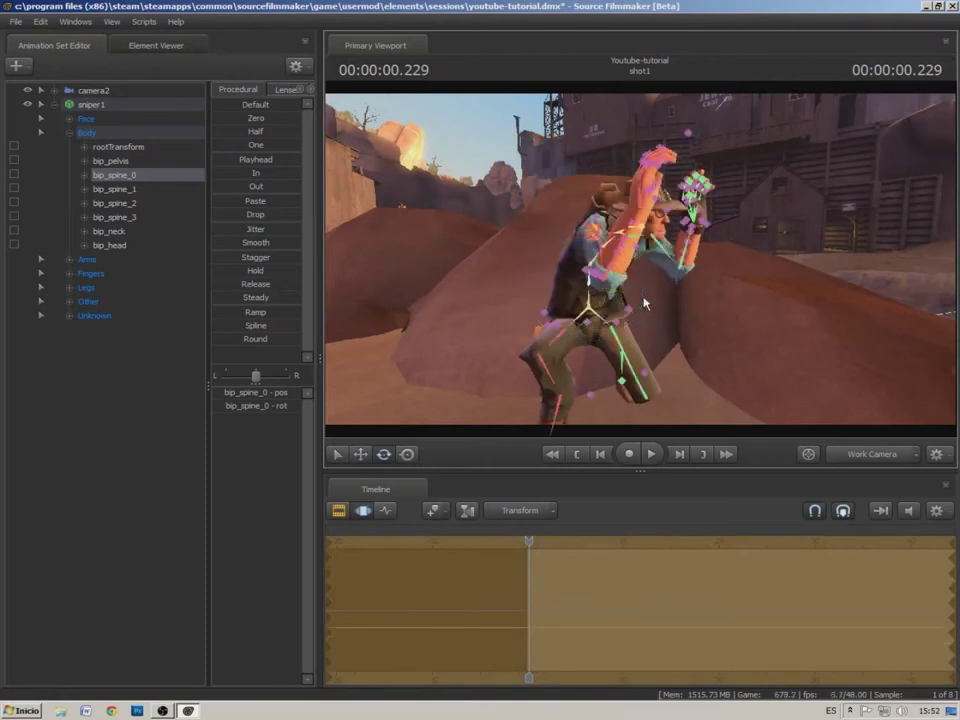
{"action": "key", "text": "ctrl+z"}
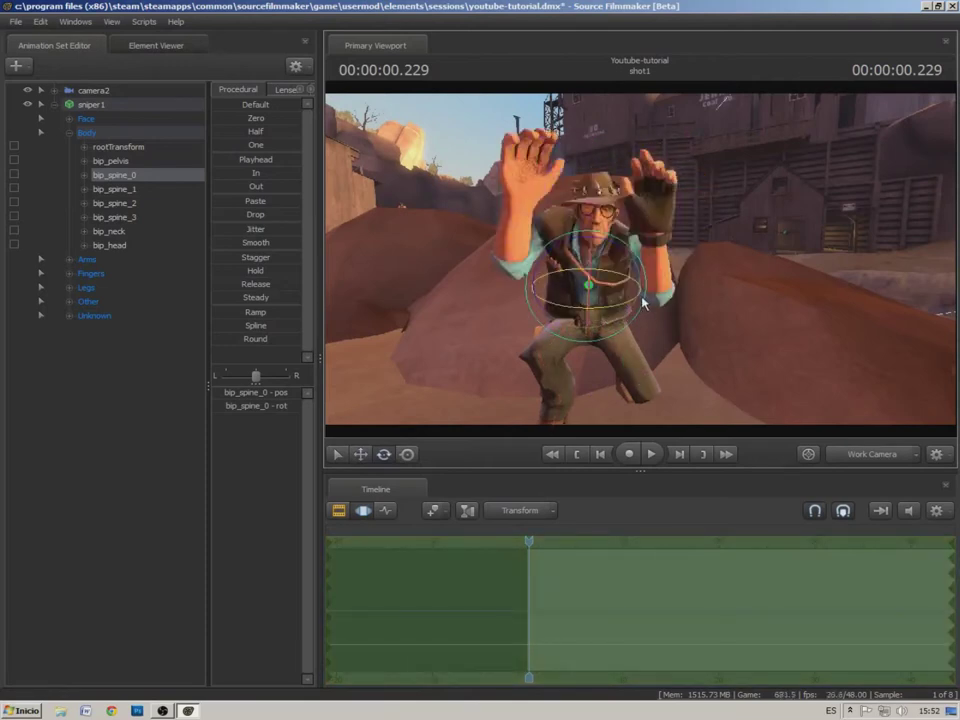
{"action": "left_click_drag", "start_coordinate": [746, 309], "coordinate": [612, 250]}
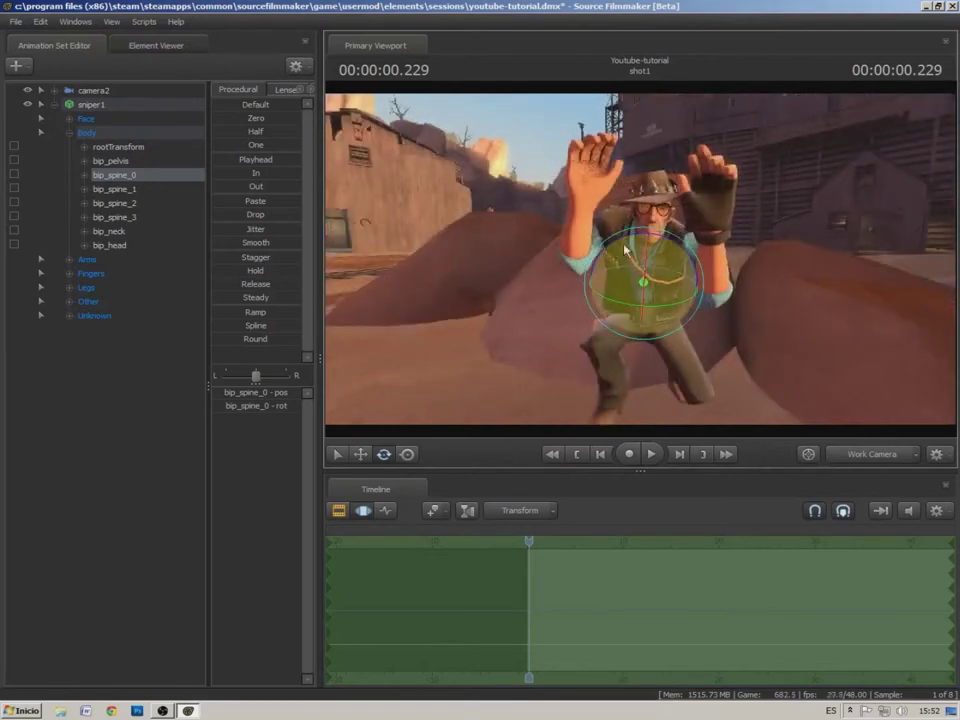
Select the bip_head bone and rotate it to turn the sniper's head
{"action": "key", "text": "ctrl"}
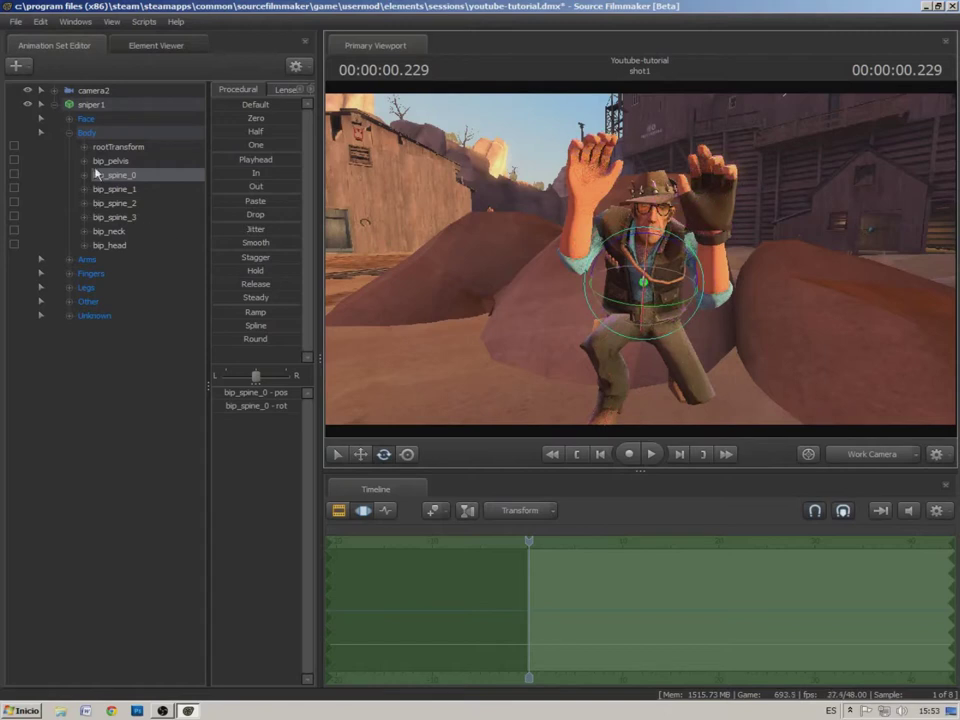
{"action": "left_click", "coordinate": [110, 246]}
{"action": "left_click_drag", "start_coordinate": [673, 239], "coordinate": [646, 178]}
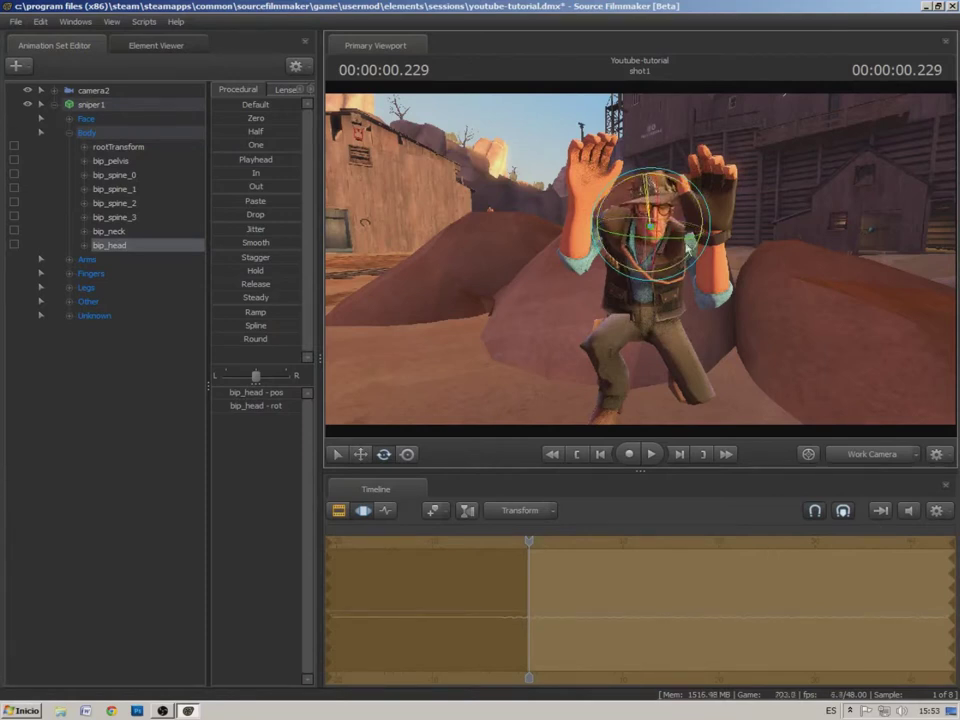
{"action": "left_click_drag", "start_coordinate": [686, 243], "coordinate": [680, 242]}
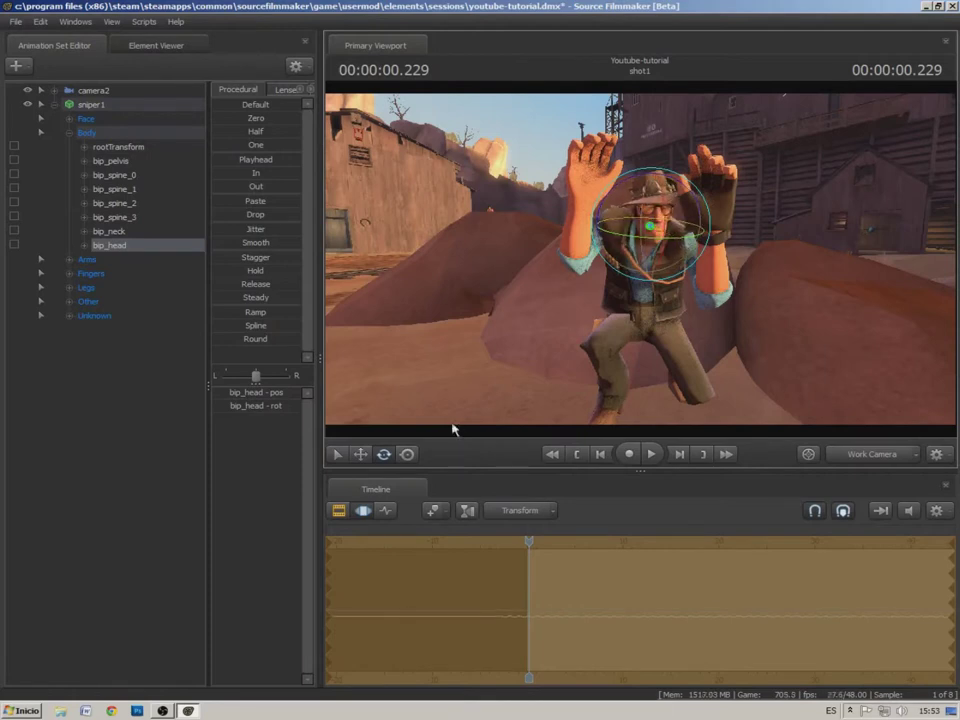
Play the animation briefly and scrub around its start to check the head's pose
{"action": "left_click", "coordinate": [650, 454]}
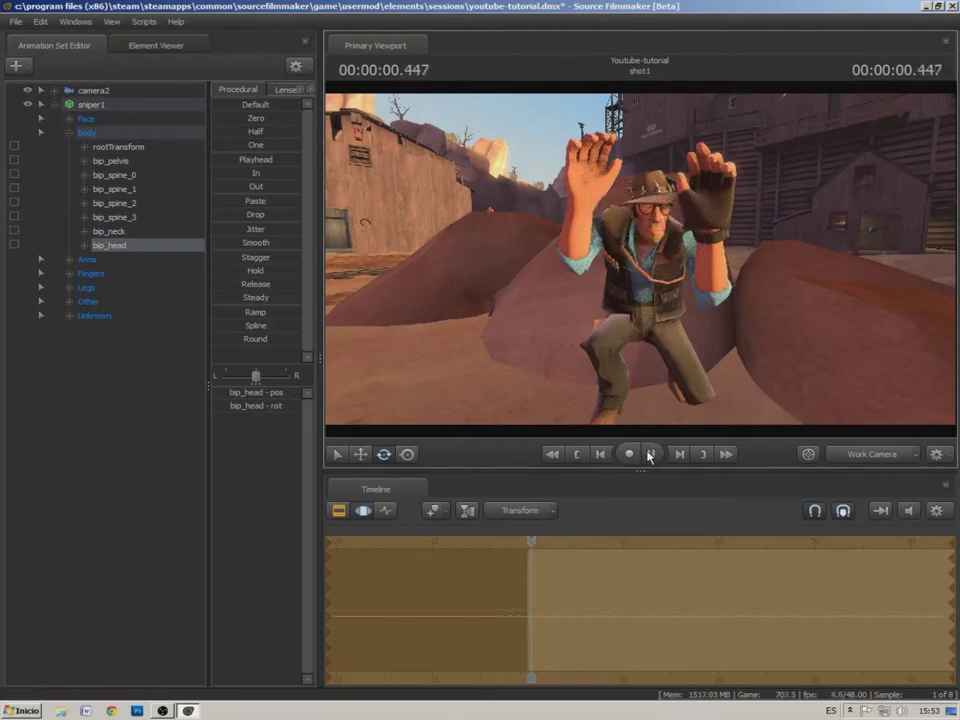
{"action": "left_click_drag", "start_coordinate": [542, 544], "coordinate": [530, 540]}
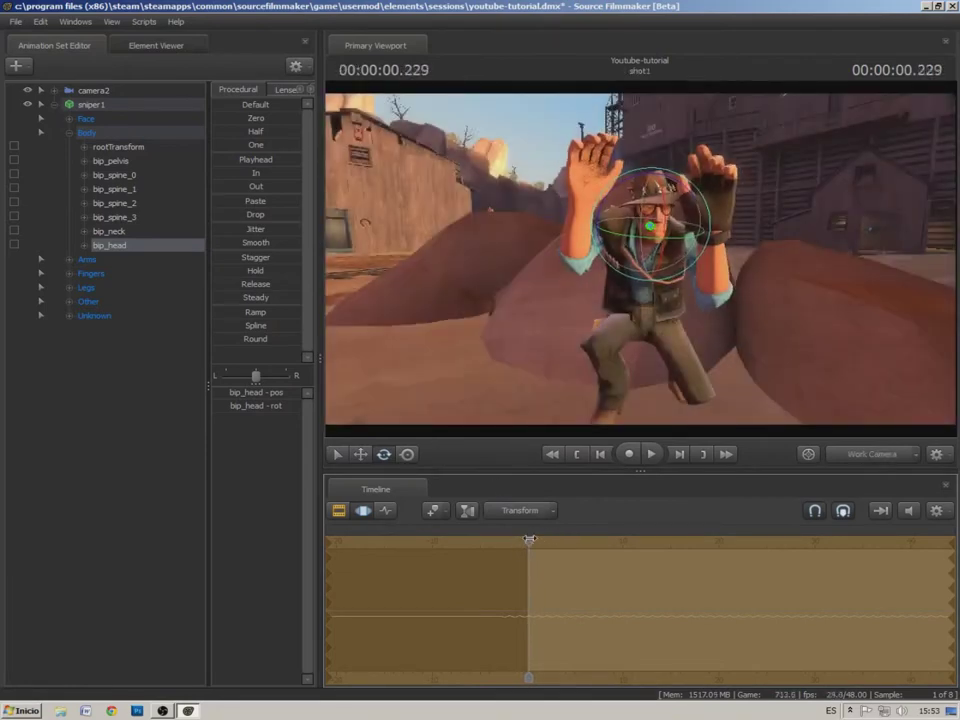
{"action": "left_click_drag", "start_coordinate": [529, 540], "coordinate": [530, 539]}
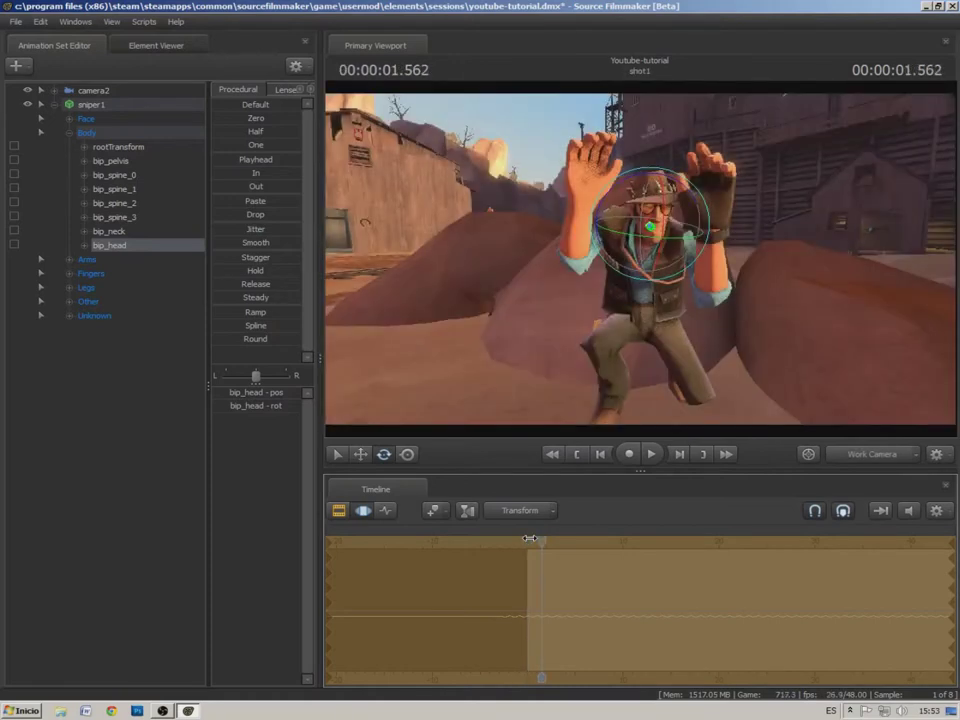
Undo the recent bip_head rotations
{"action": "key", "text": "ctrl+z"}
{"action": "key", "text": "ctrl+z"}
{"action": "key", "text": "ctrl+z"}
{"action": "key", "text": "ctrl+z"}
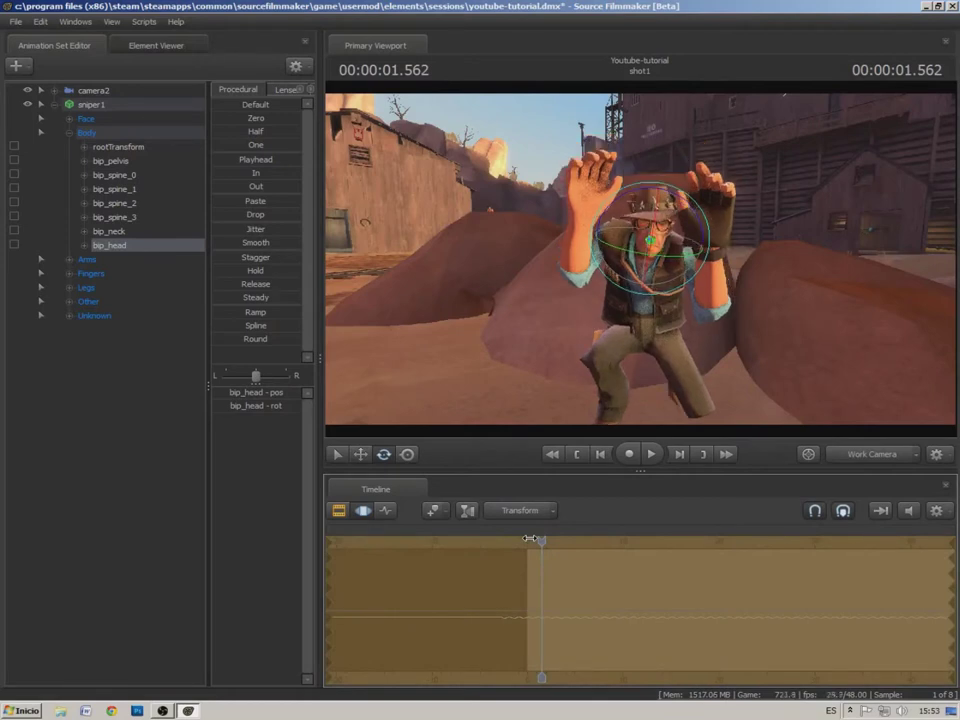
Return the playhead to 00:00:00.083, reframe the sniper slightly and save the session
{"action": "left_click_drag", "start_coordinate": [539, 545], "coordinate": [528, 543]}
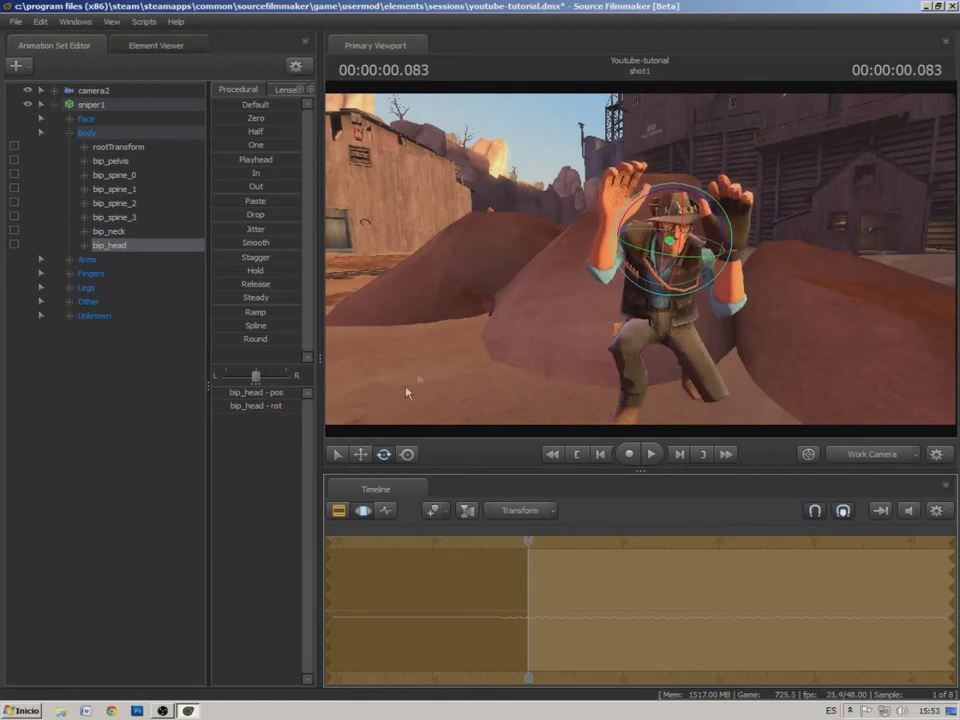
{"action": "left_click_drag", "start_coordinate": [642, 264], "coordinate": [662, 266]}
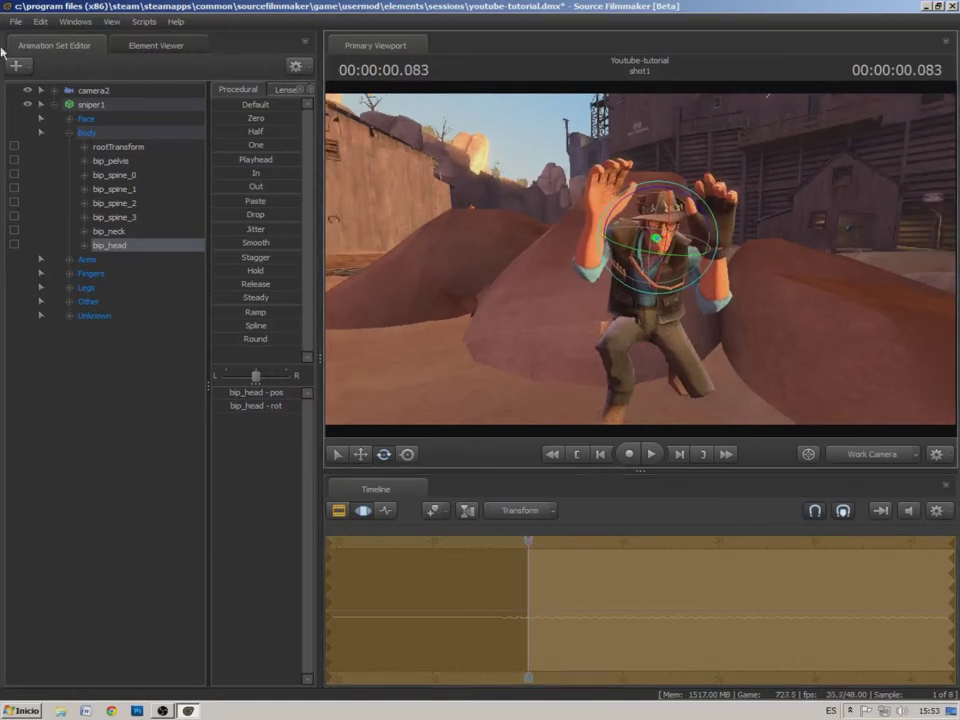
{"action": "left_click", "coordinate": [20, 22]}
{"action": "left_click", "coordinate": [35, 55]}
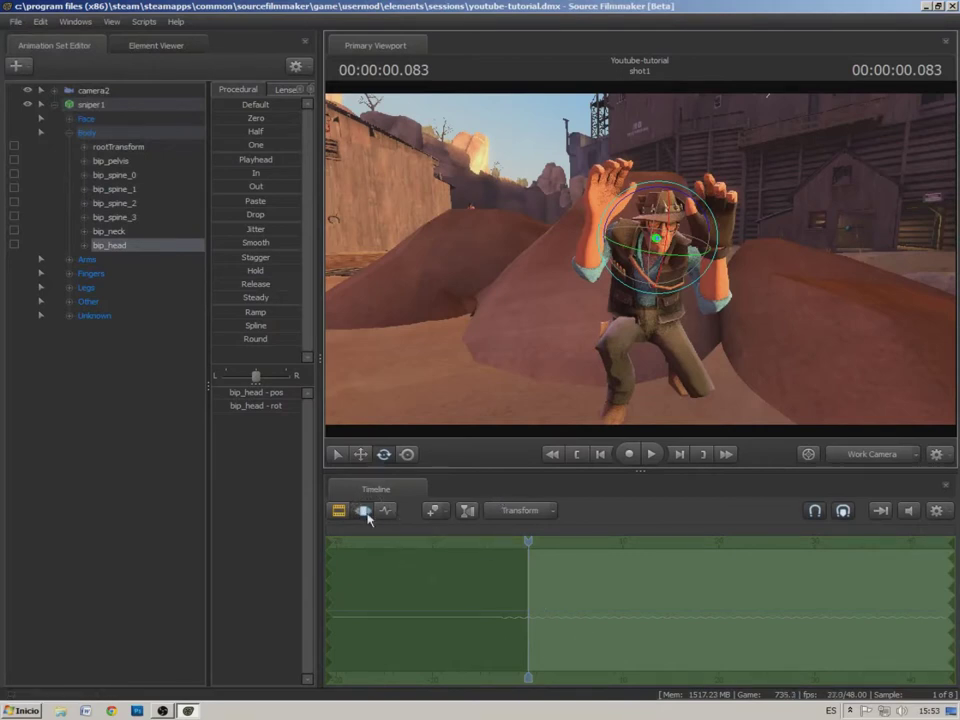
In the Graph Editor, add bip_head keyframes at 00:00:00.041 and 00:00:01.604
{"action": "left_click", "coordinate": [389, 514]}
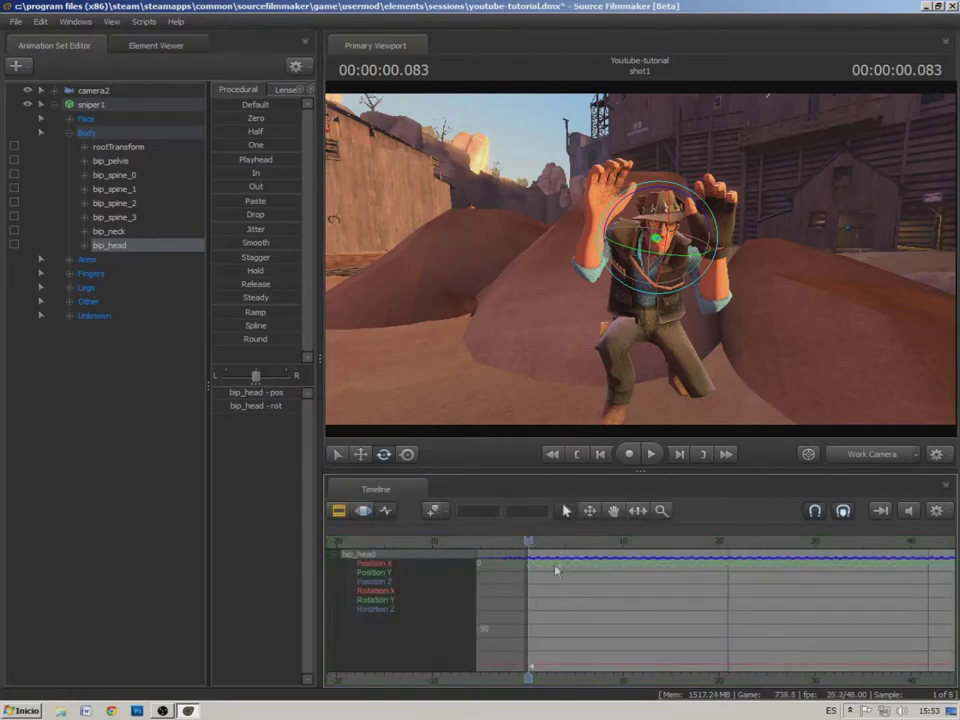
{"action": "scroll", "coordinate": [534, 583], "scroll_direction": "up", "scroll_amount": 2}
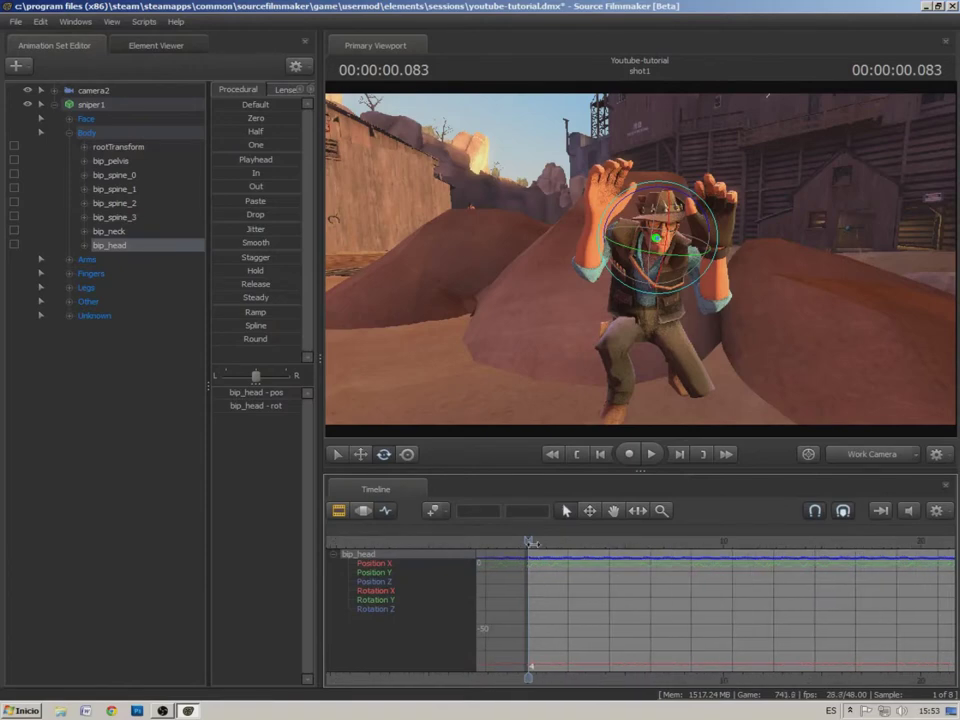
{"action": "mouse_move", "coordinate": [531, 541]}
{"action": "left_mouse_down"}
{"action": "mouse_move", "coordinate": [594, 541]}
{"action": "mouse_move", "coordinate": [506, 544]}
{"action": "mouse_move", "coordinate": [554, 544]}
{"action": "mouse_move", "coordinate": [528, 548]}
{"action": "left_mouse_up"}
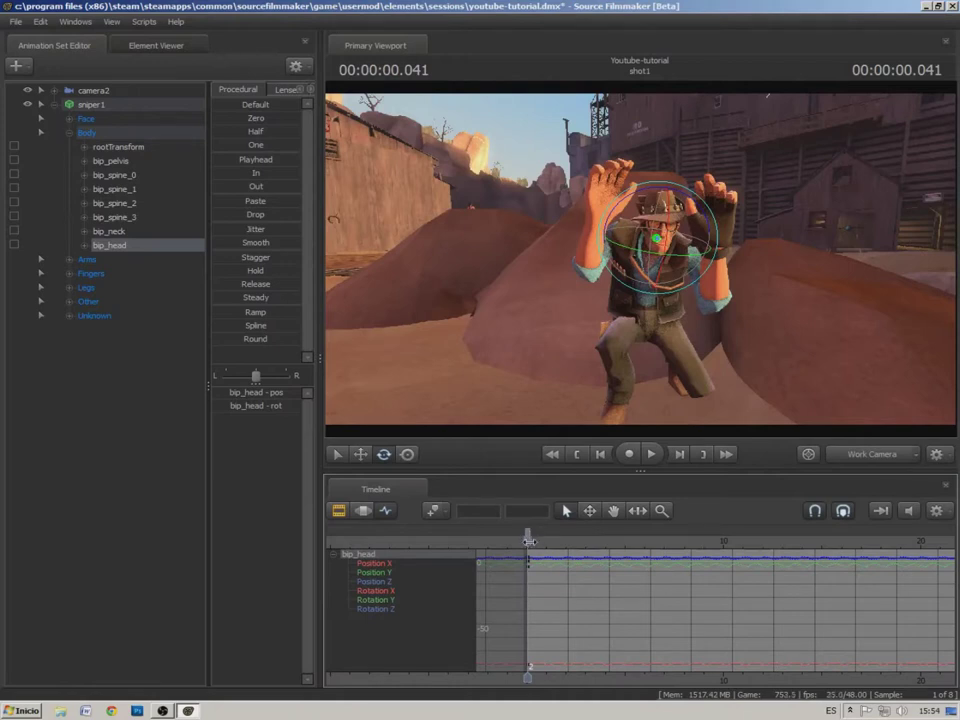
{"action": "left_click_drag", "start_coordinate": [528, 541], "coordinate": [562, 548]}
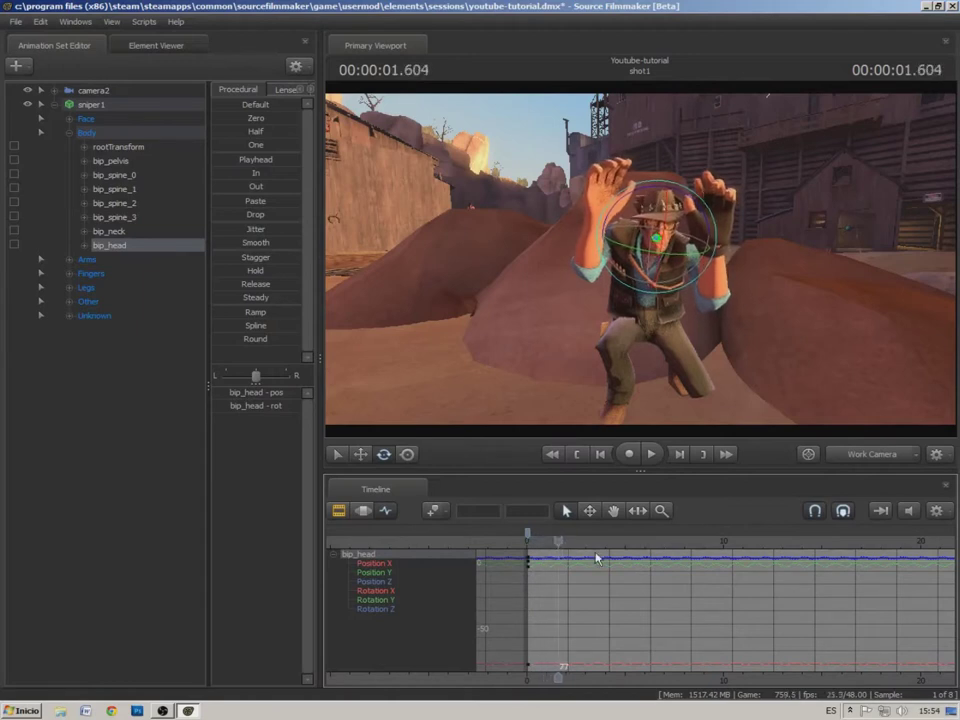
{"action": "mouse_move", "coordinate": [558, 543]}
{"action": "left_mouse_down"}
{"action": "mouse_move", "coordinate": [522, 545]}
{"action": "mouse_move", "coordinate": [558, 548]}
{"action": "left_mouse_up"}
Frame the sniper closer and rotate bip_head at 00:00:01.604 and again at 00:00:01.666 to turn the head sideways
{"action": "left_click_drag", "start_coordinate": [774, 338], "coordinate": [700, 338]}
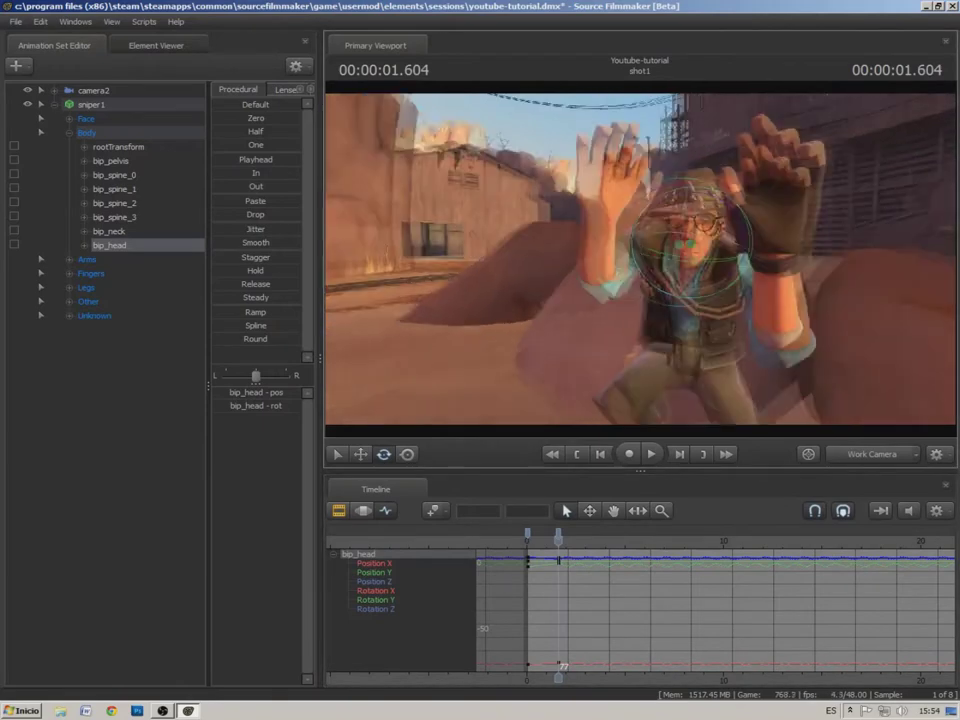
{"action": "left_click_drag", "start_coordinate": [697, 263], "coordinate": [705, 198]}
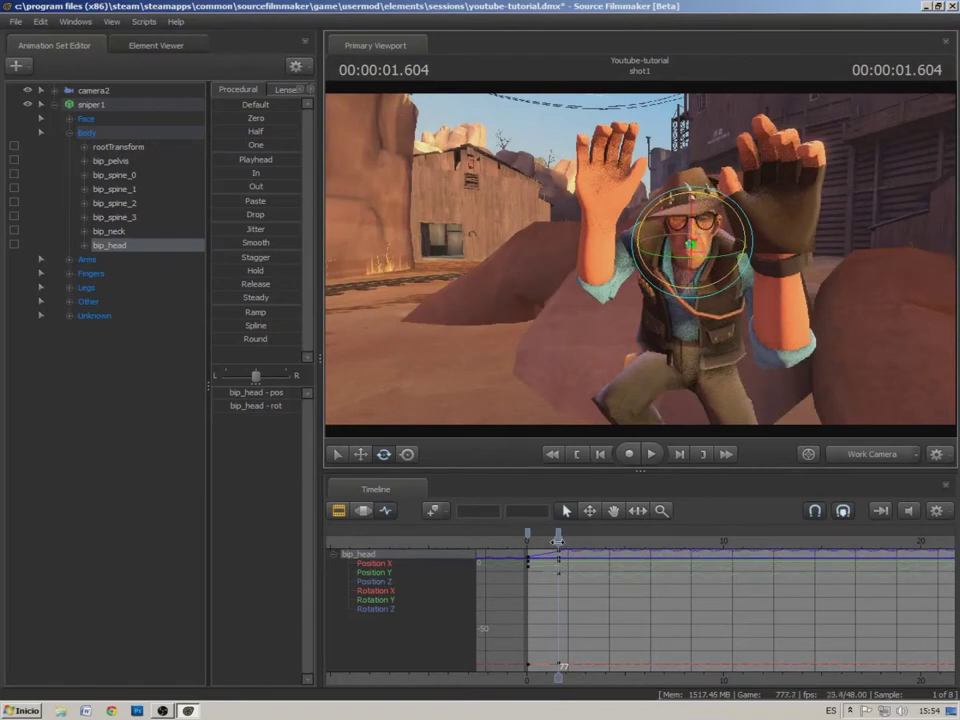
{"action": "mouse_move", "coordinate": [557, 540]}
{"action": "left_mouse_down"}
{"action": "mouse_move", "coordinate": [528, 540]}
{"action": "mouse_move", "coordinate": [568, 541]}
{"action": "mouse_move", "coordinate": [543, 541]}
{"action": "mouse_move", "coordinate": [559, 541]}
{"action": "left_mouse_up"}
{"action": "left_click_drag", "start_coordinate": [708, 262], "coordinate": [738, 258]}
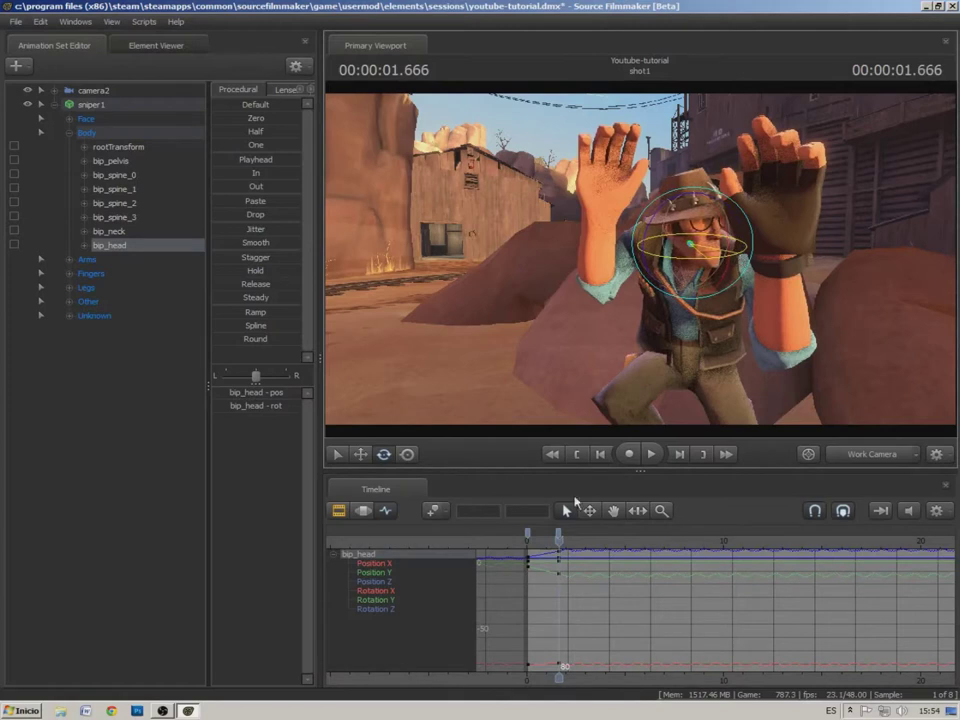
Delete bip_head's keyframe at frame 77, and try rotating the head at 00:00:01.895 before undoing that rotation
{"action": "left_click_drag", "start_coordinate": [557, 541], "coordinate": [520, 544]}
{"action": "scroll", "coordinate": [561, 543], "scroll_direction": "up", "scroll_amount": 5}
{"action": "left_click", "coordinate": [634, 534]}
{"action": "mouse_move", "coordinate": [524, 543]}
{"action": "left_mouse_down"}
{"action": "mouse_move", "coordinate": [592, 553]}
{"action": "mouse_move", "coordinate": [652, 541]}
{"action": "left_mouse_up"}
{"action": "key", "text": "Delete"}
{"action": "left_click_drag", "start_coordinate": [699, 265], "coordinate": [726, 266]}
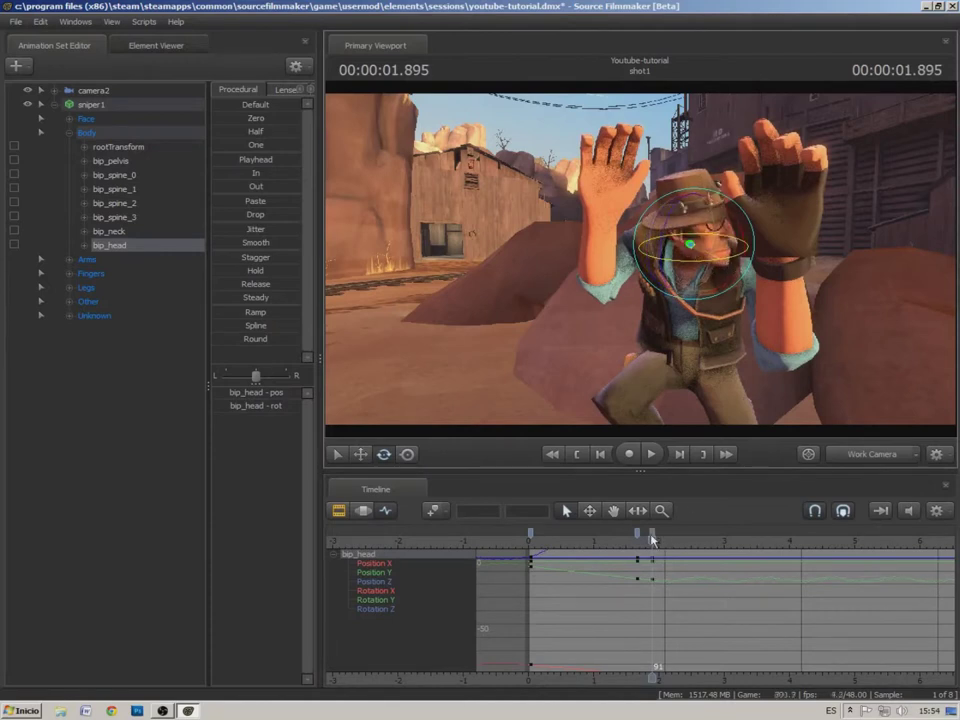
{"action": "key", "text": "ctrl+z"}
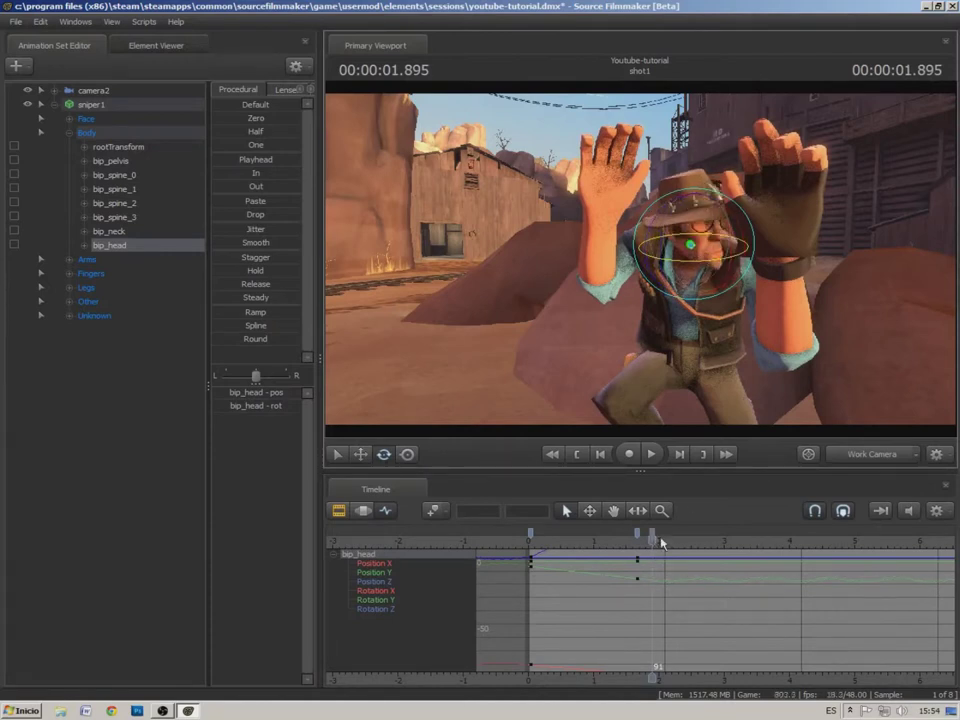
Play the head turn from 00:00:00.020 and stop at 00:00:02.083
{"action": "left_click_drag", "start_coordinate": [655, 542], "coordinate": [530, 543]}
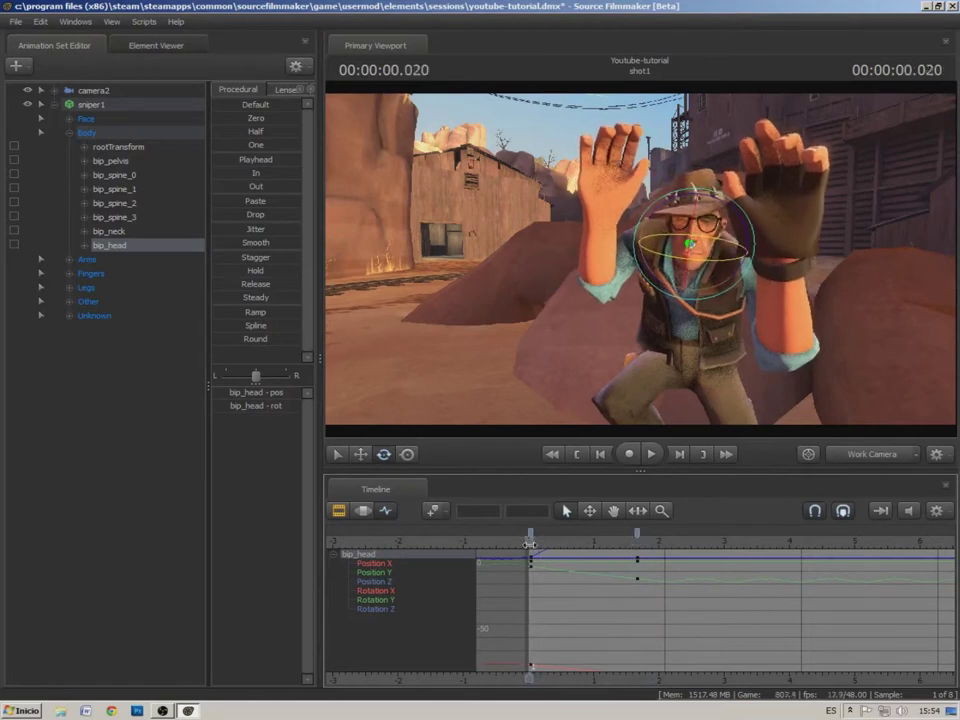
{"action": "left_click", "coordinate": [651, 454]}
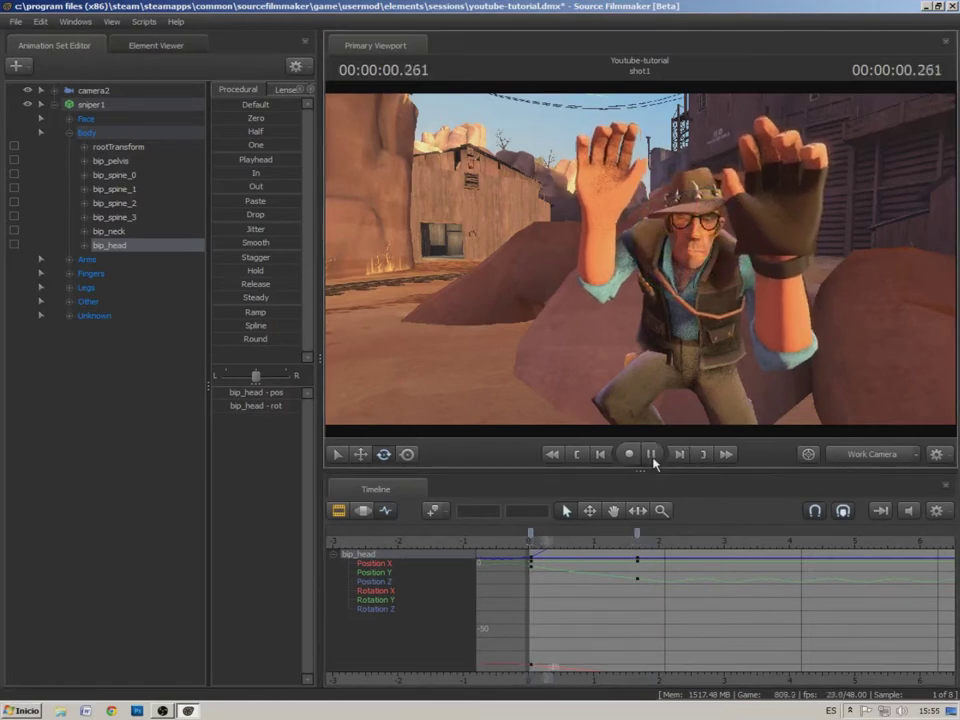
{"action": "left_click", "coordinate": [652, 456]}
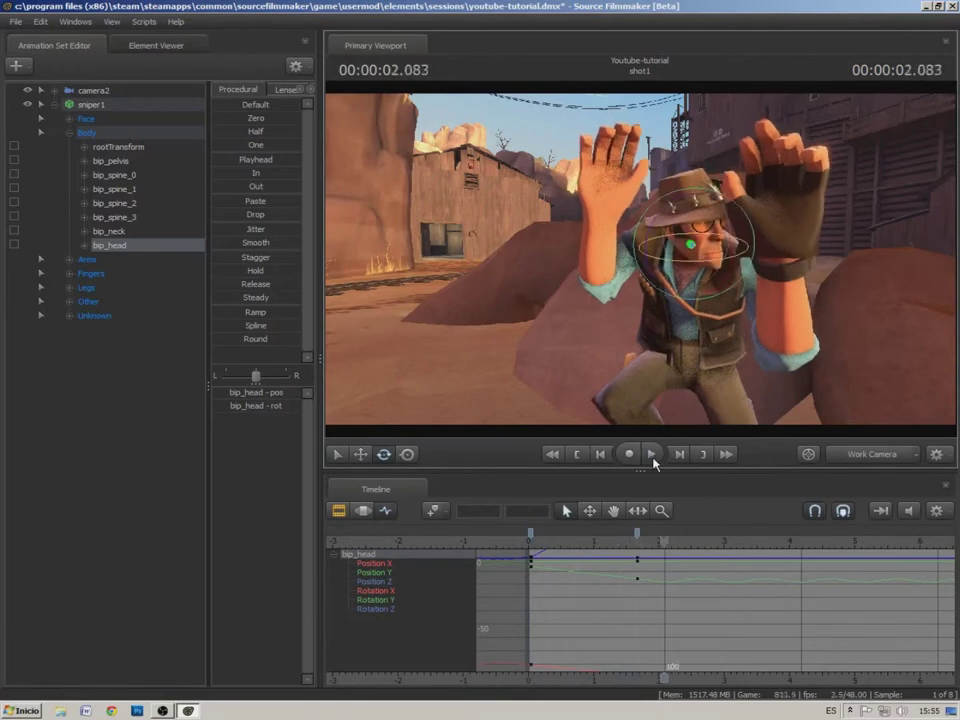
Add a bip_head keyframe at 00:00:02.416 and move the playhead back to 00:00:01.645
{"action": "mouse_move", "coordinate": [663, 541]}
{"action": "left_mouse_down"}
{"action": "mouse_move", "coordinate": [637, 541]}
{"action": "mouse_move", "coordinate": [649, 540]}
{"action": "left_mouse_up"}
{"action": "left_click_drag", "start_coordinate": [682, 541], "coordinate": [686, 540]}
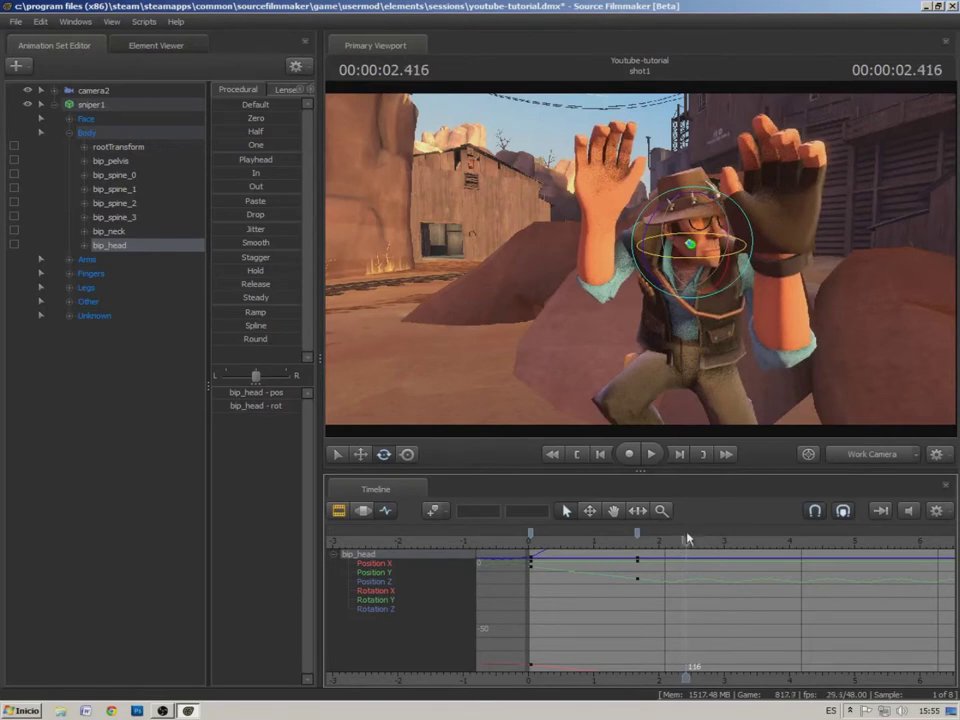
{"action": "key", "text": "m"}
{"action": "mouse_move", "coordinate": [661, 541]}
{"action": "left_mouse_down"}
{"action": "mouse_move", "coordinate": [643, 542]}
{"action": "mouse_move", "coordinate": [686, 542]}
{"action": "mouse_move", "coordinate": [636, 546]}
{"action": "left_mouse_up"}
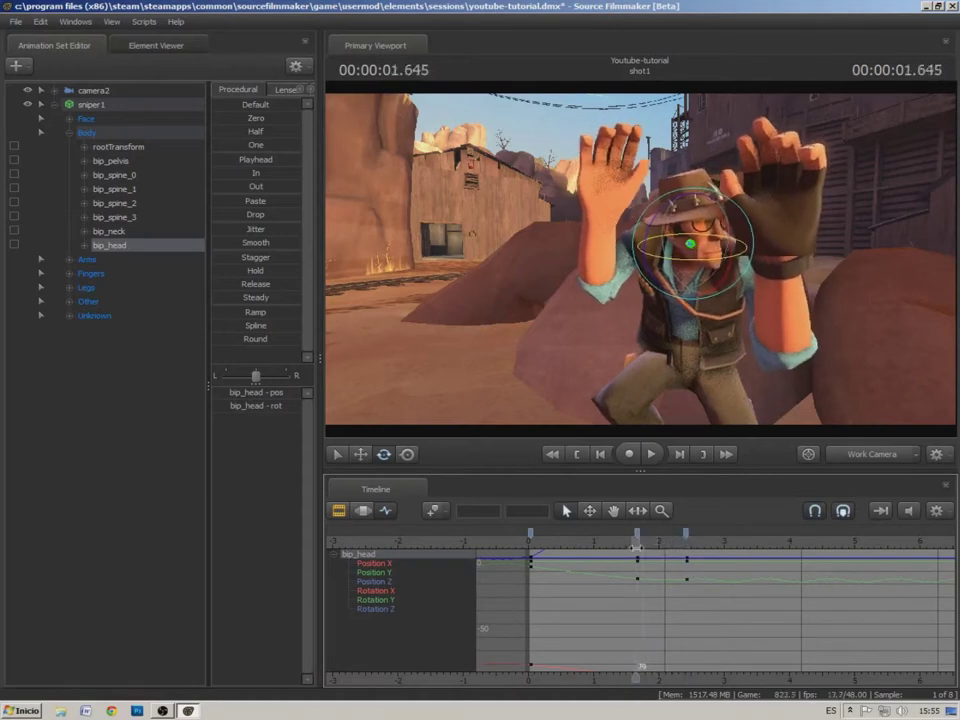
Compare bip_head's animation in the Motion Editor and Graph Editor, checking the keyframes near 00:00:01.645 and 00:00:02.416
{"action": "key", "text": "F3"}
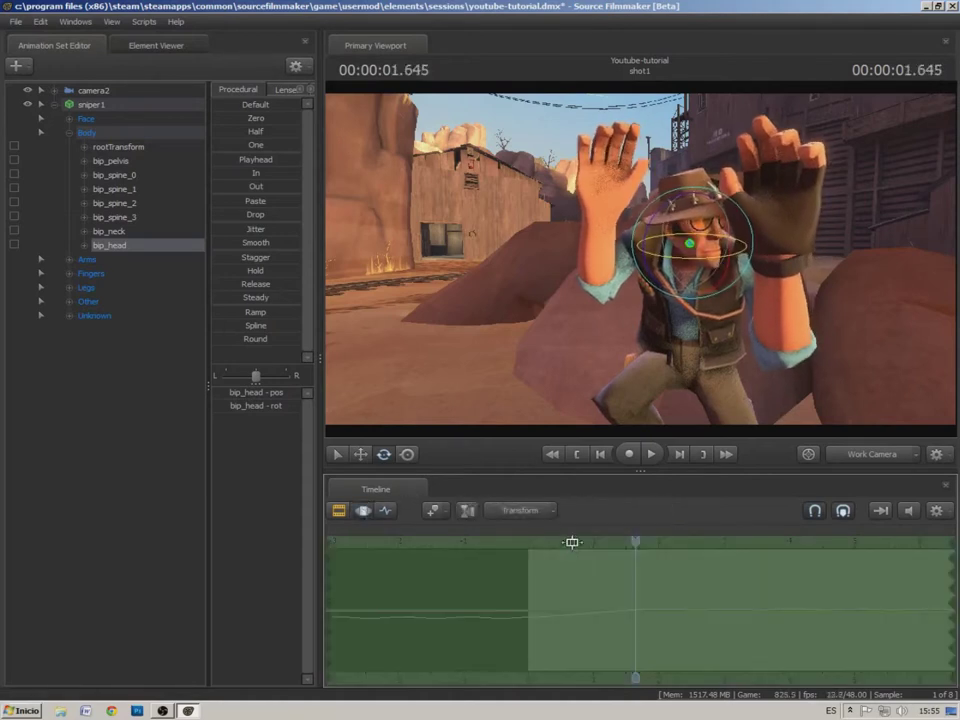
{"action": "left_click", "coordinate": [386, 511]}
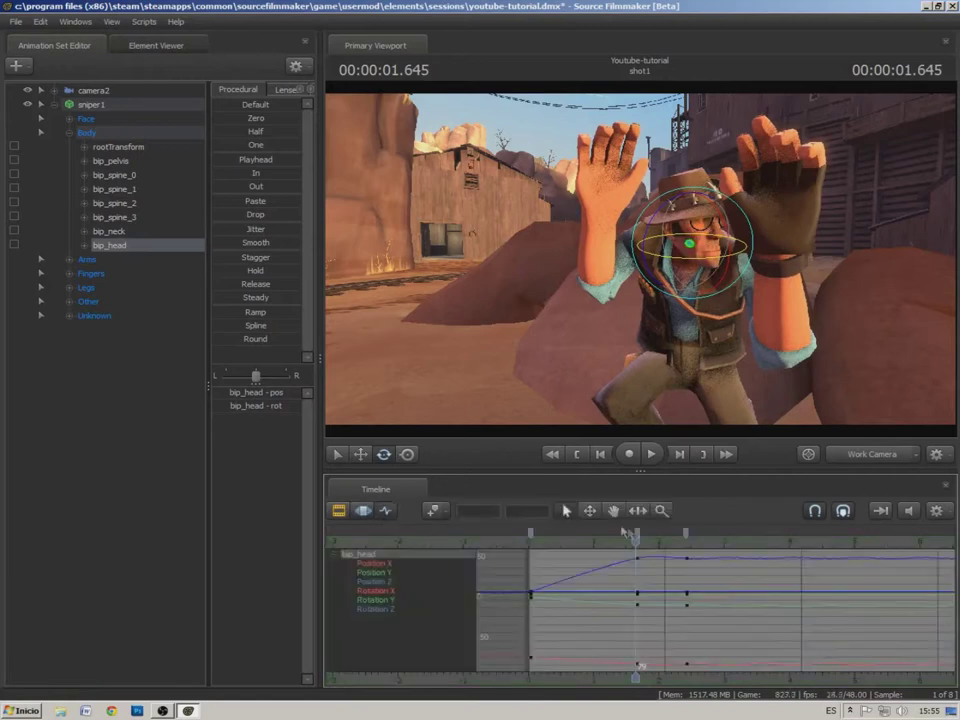
{"action": "left_click_drag", "start_coordinate": [672, 547], "coordinate": [687, 548]}
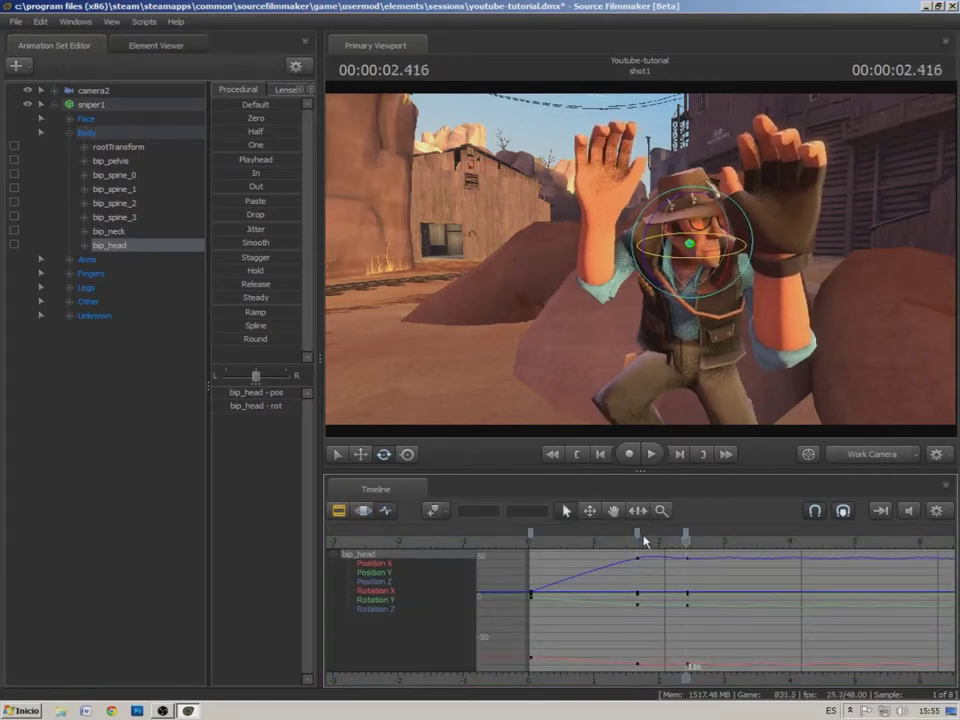
{"action": "left_click", "coordinate": [638, 537]}
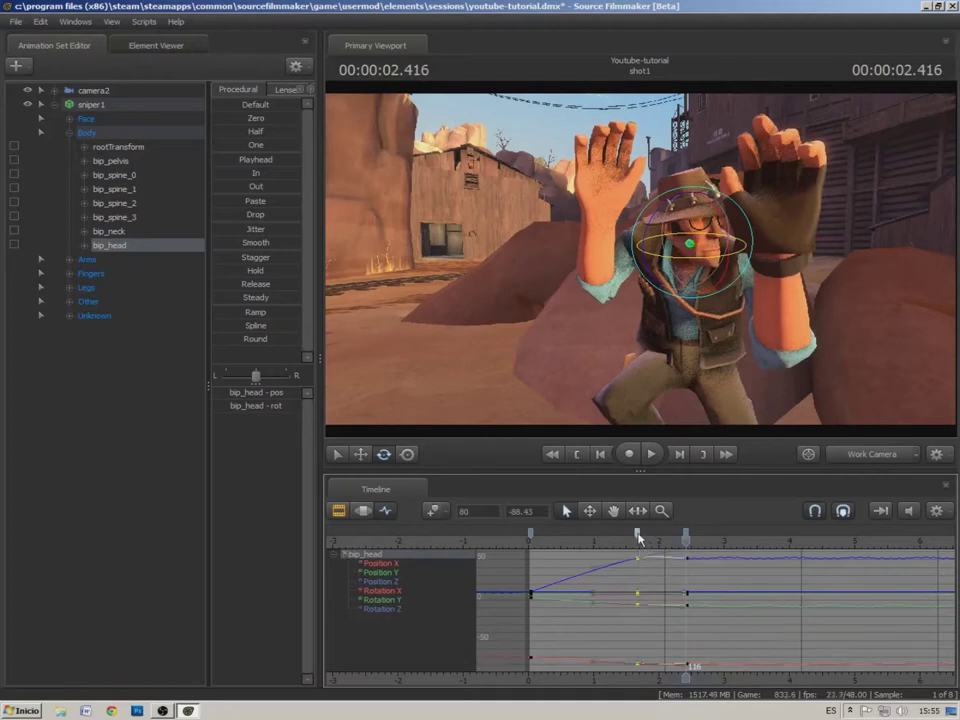
{"action": "left_click", "coordinate": [638, 535]}
{"action": "left_click", "coordinate": [637, 535]}
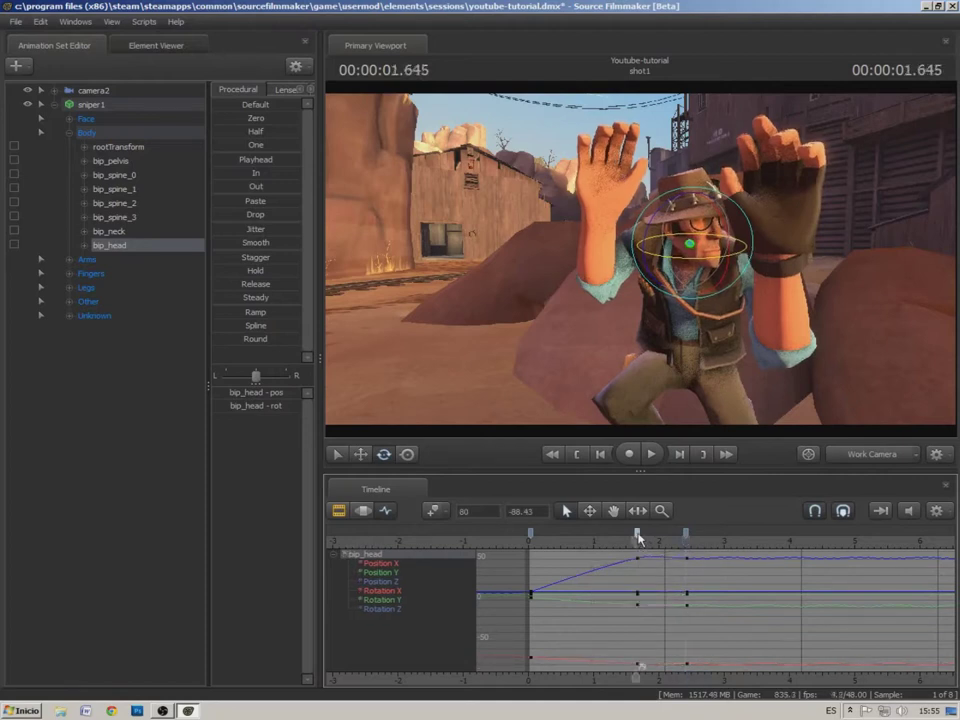
{"action": "key", "text": "F3"}
{"action": "key", "text": "ctrl+3"}
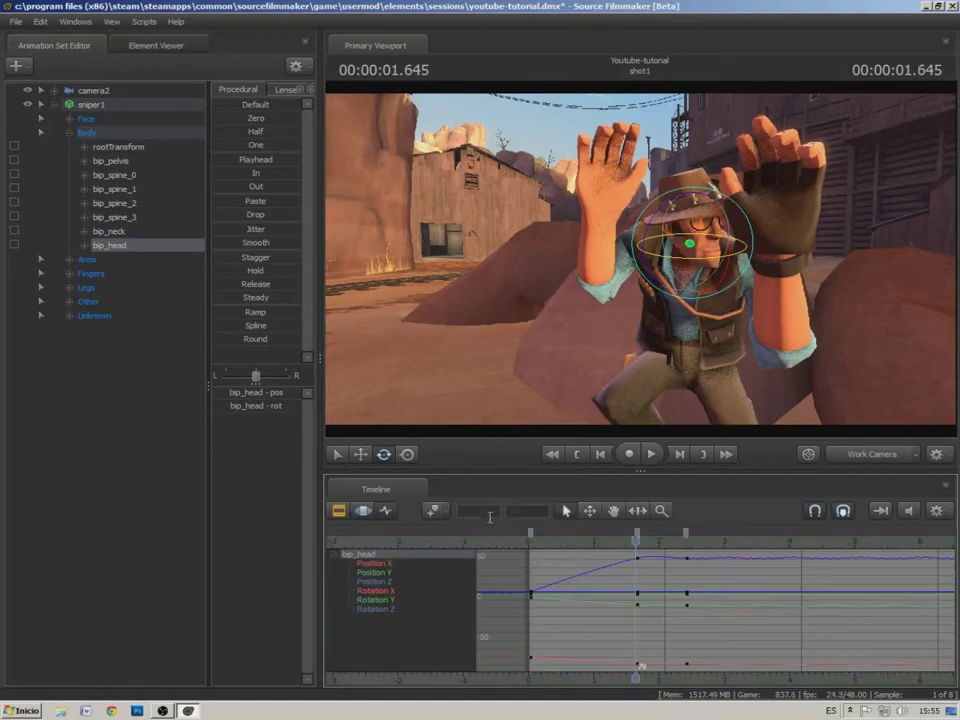
Undo the bip_head rotations and keyframe edits back to the single keyframe at the animation's start
{"action": "key", "text": "ctrl+z"}
{"action": "key", "text": "ctrl+z"}
{"action": "key", "text": "ctrl+z"}
{"action": "key", "text": "ctrl+z"}
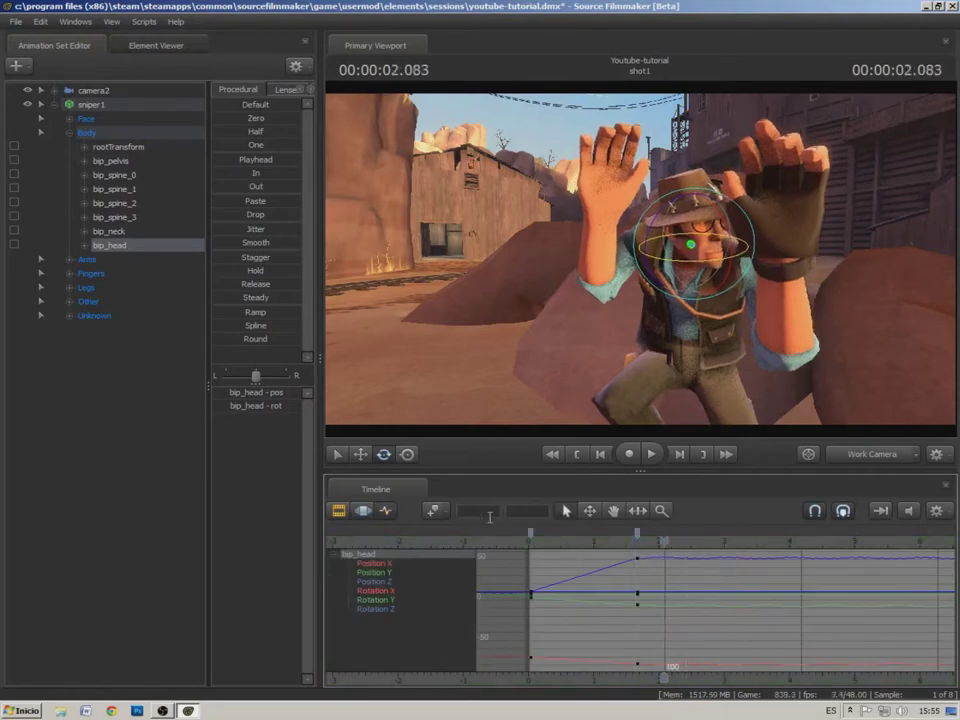
{"action": "key", "text": "ctrl+z"}
{"action": "key", "text": "ctrl+z"}
{"action": "key", "text": "ctrl+z"}
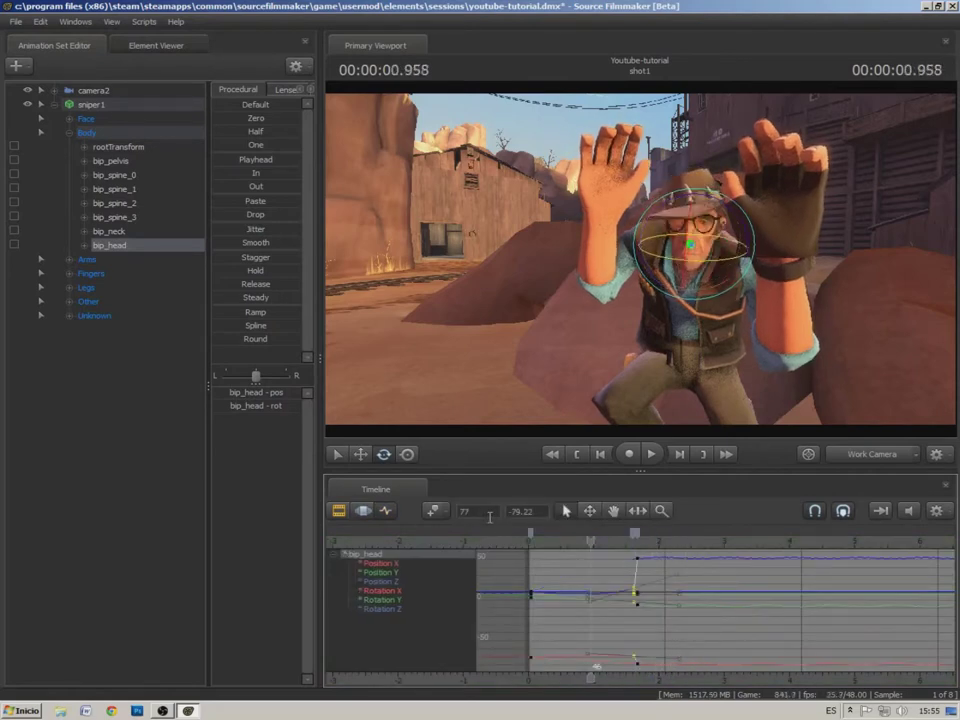
{"action": "key", "text": "ctrl+z"}
{"action": "key", "text": "ctrl+z"}
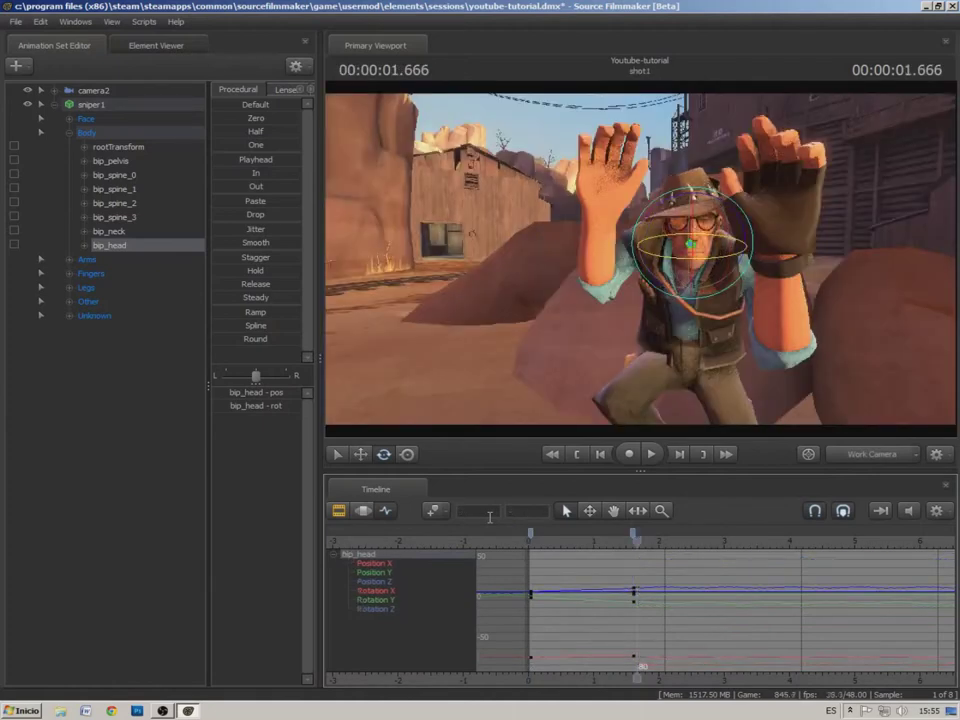
{"action": "key", "text": "ctrl+z"}
{"action": "key", "text": "ctrl+z"}
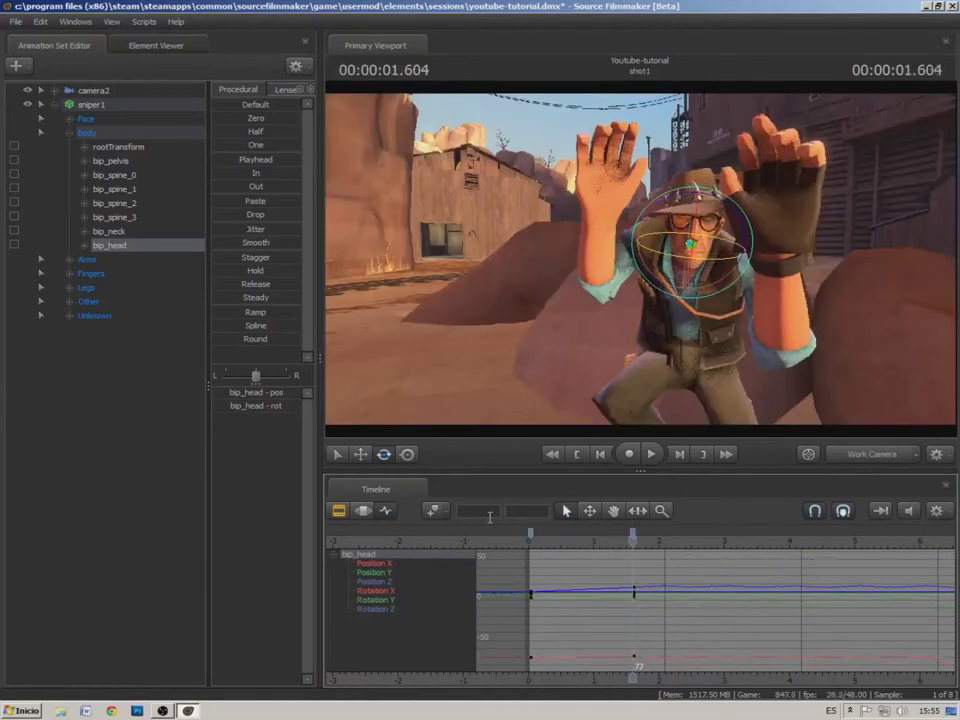
{"action": "key", "text": "ctrl+z"}
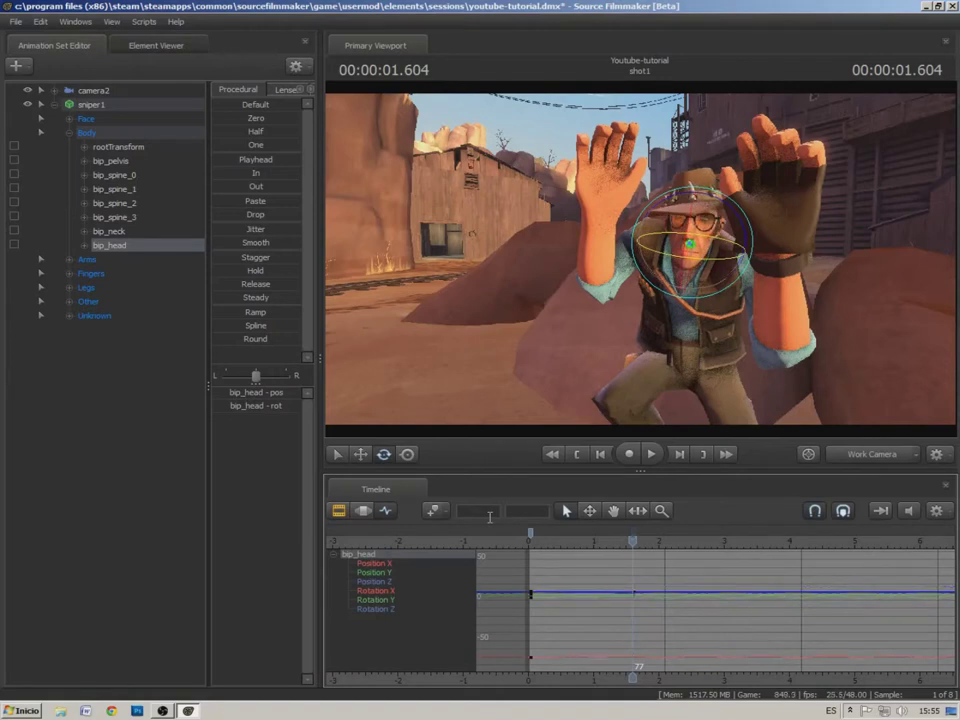
Undo the remaining bip_head keyframe at the animation's start
{"action": "key", "text": "ctrl+z"}
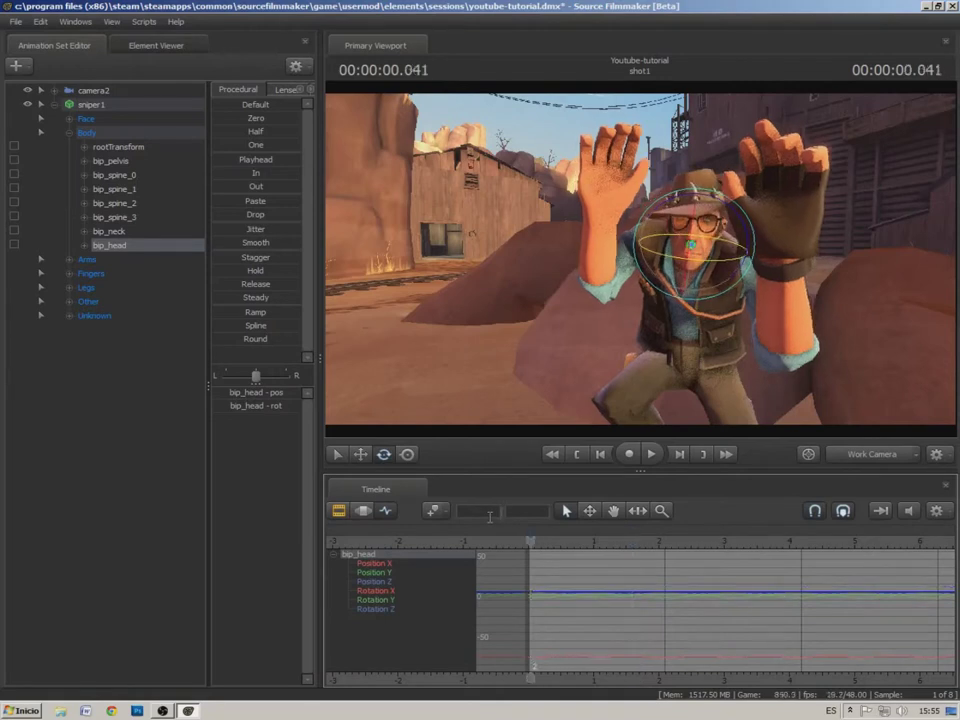
{"action": "key", "text": "ctrl+z"}
{"action": "key", "text": "ctrl+z"}
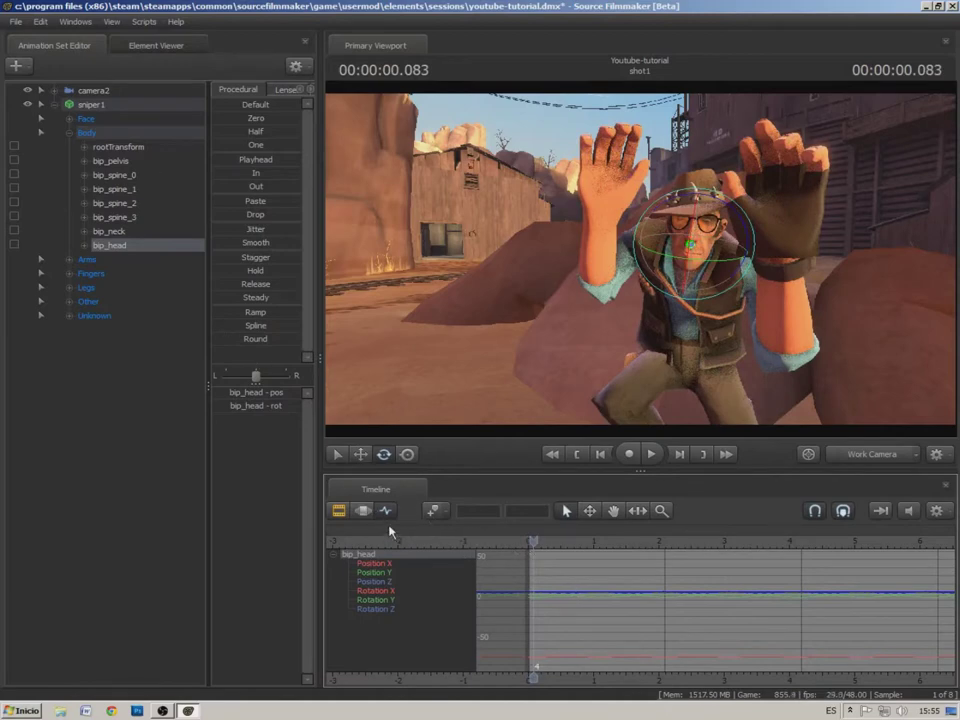
Play the animation briefly and return the playhead to 00:00:00.062
{"action": "key", "text": "space"}
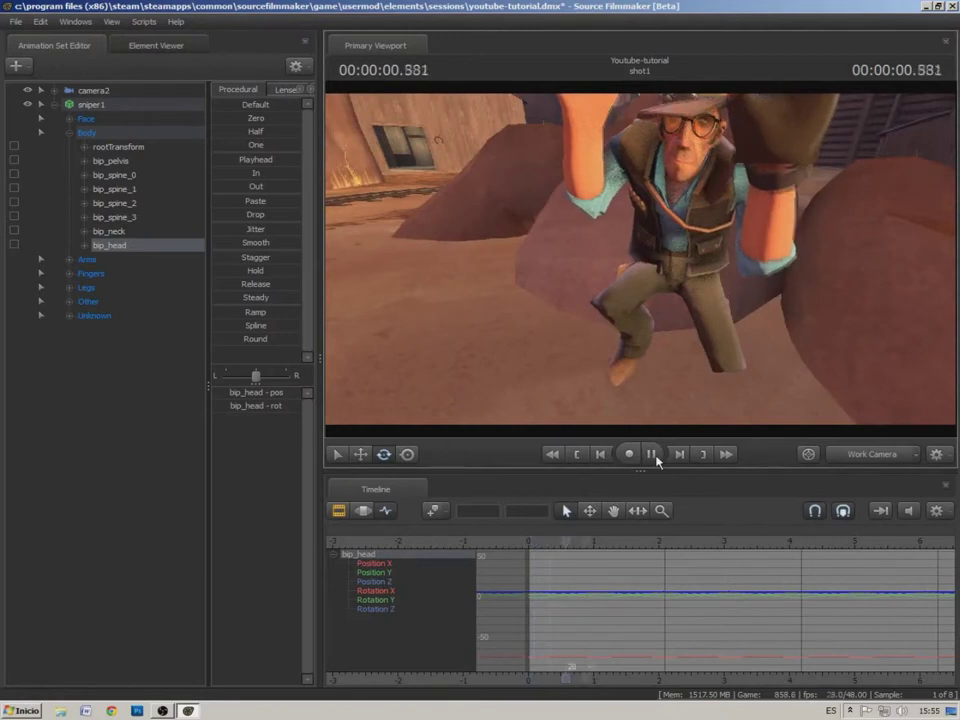
{"action": "key", "text": "space"}
{"action": "left_click_drag", "start_coordinate": [592, 542], "coordinate": [532, 542]}
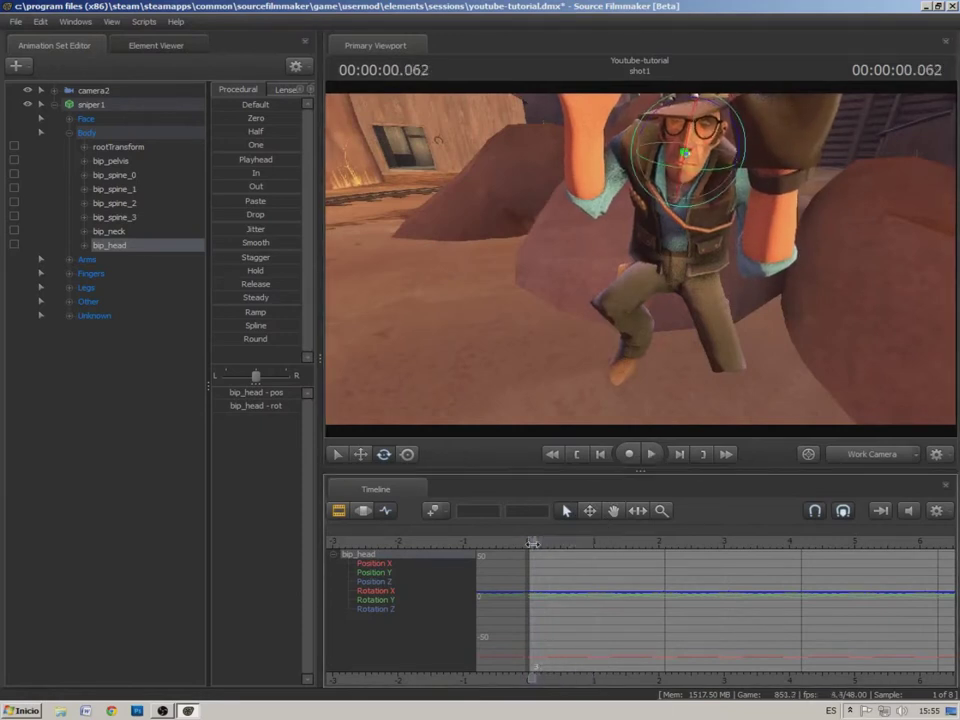
Show bip_head in the Motion Editor and move the start of its time selection to 0.5 seconds
{"action": "left_click", "coordinate": [364, 511]}
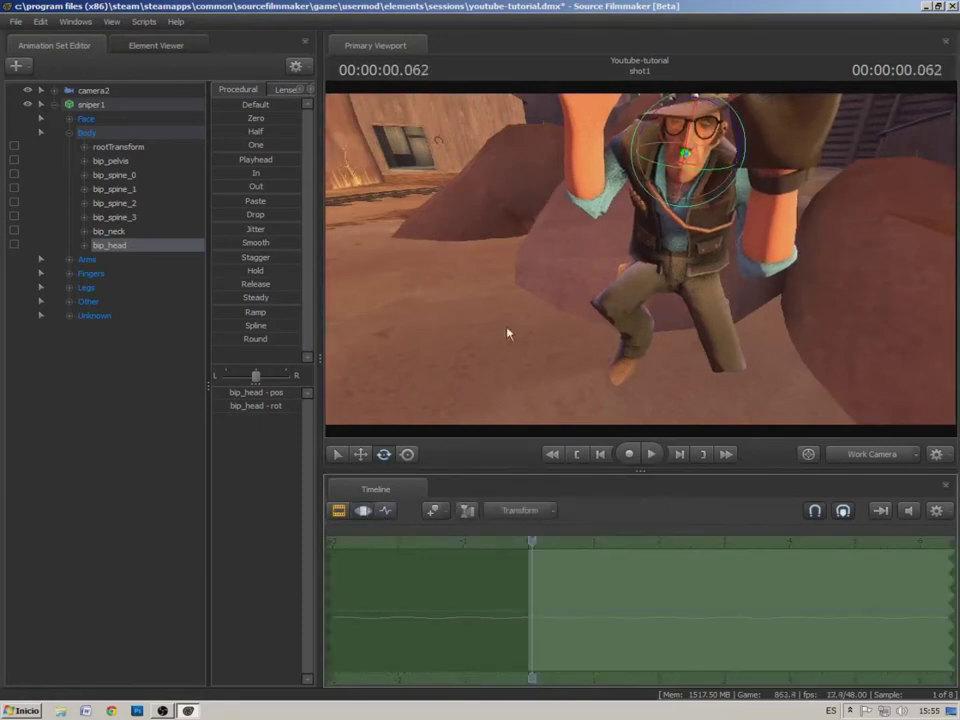
{"action": "left_click_drag", "start_coordinate": [637, 273], "coordinate": [637, 222]}
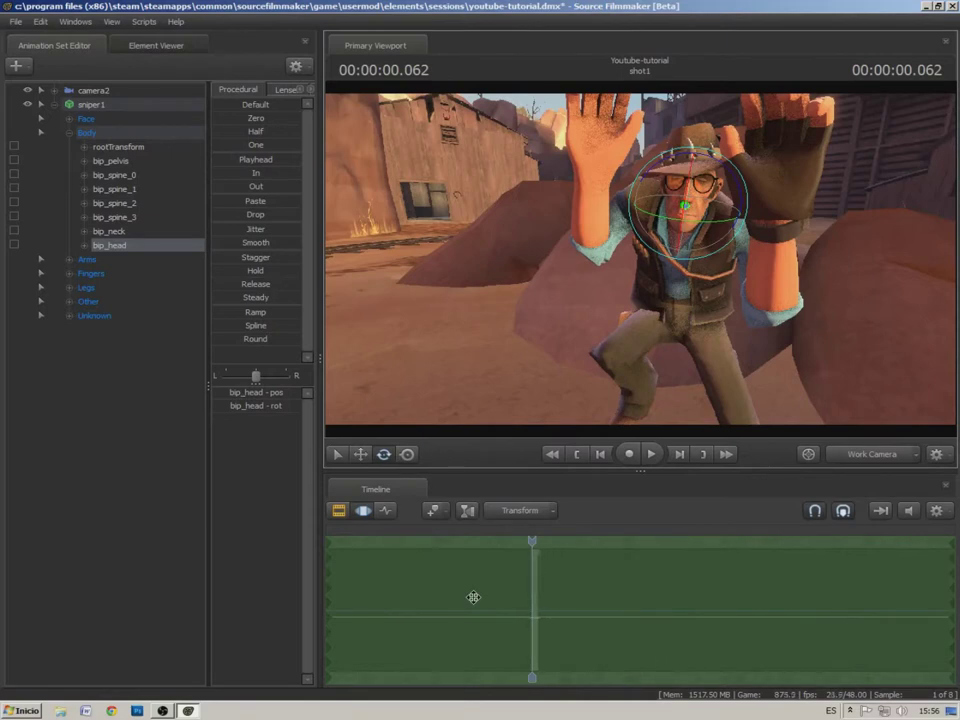
{"action": "scroll", "coordinate": [602, 625], "scroll_direction": "up", "scroll_amount": 10}
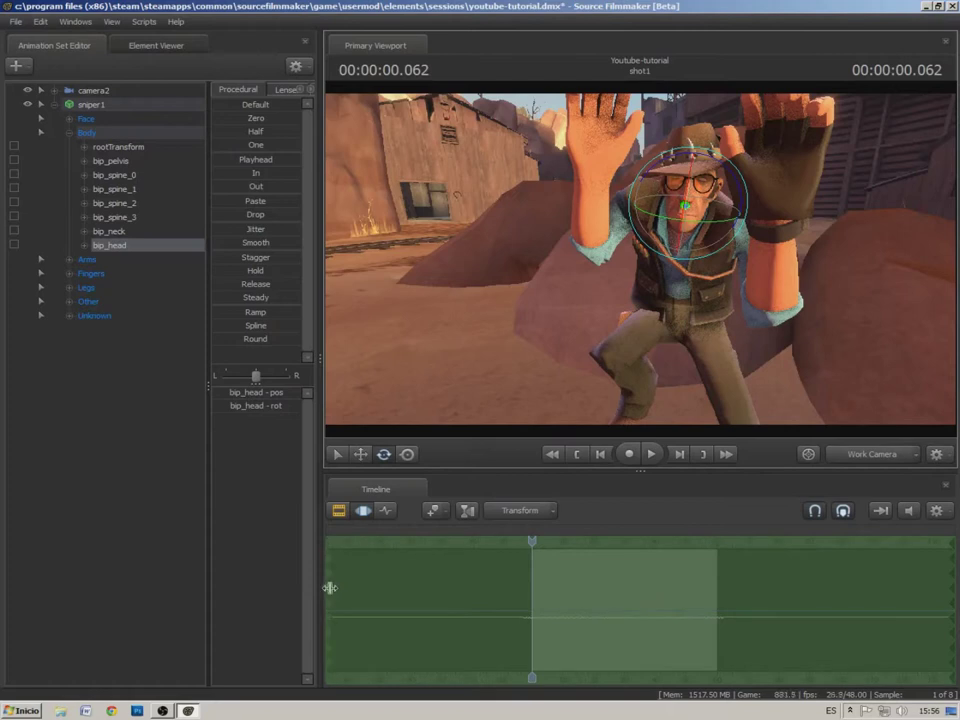
{"action": "left_click_drag", "start_coordinate": [330, 587], "coordinate": [346, 586]}
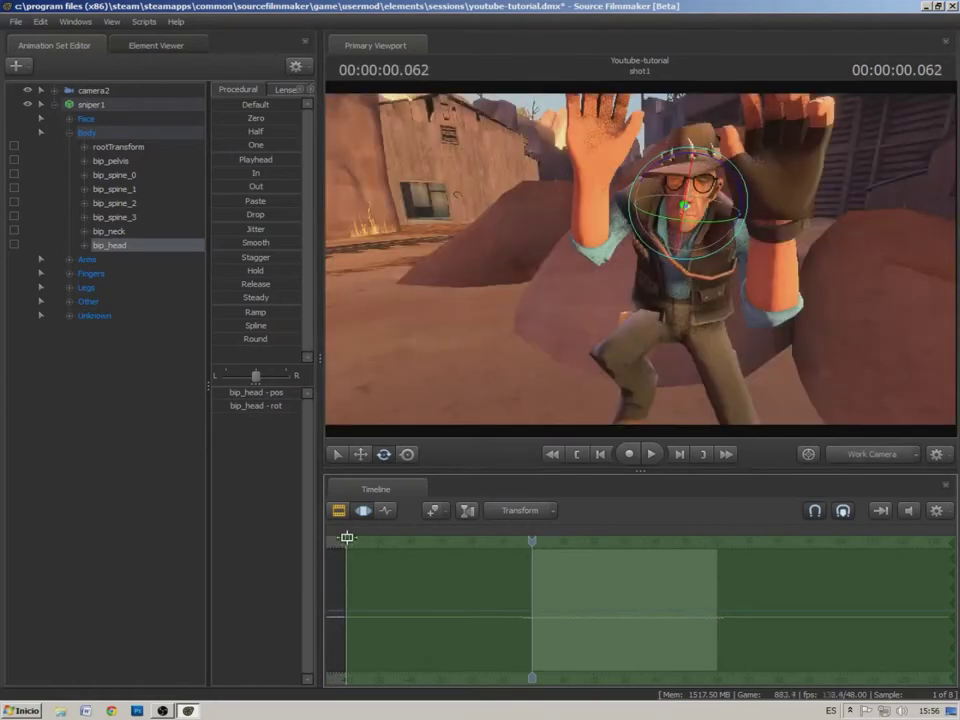
{"action": "scroll", "coordinate": [397, 602], "scroll_direction": "down", "scroll_amount": 5}
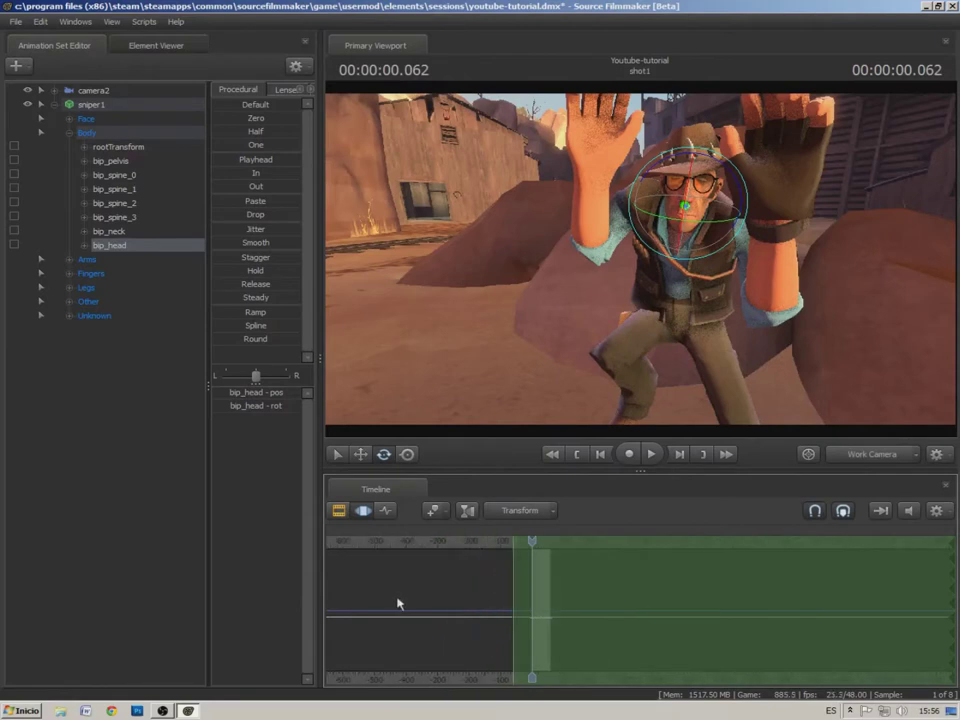
{"action": "scroll", "coordinate": [513, 580], "scroll_direction": "up", "scroll_amount": 3}
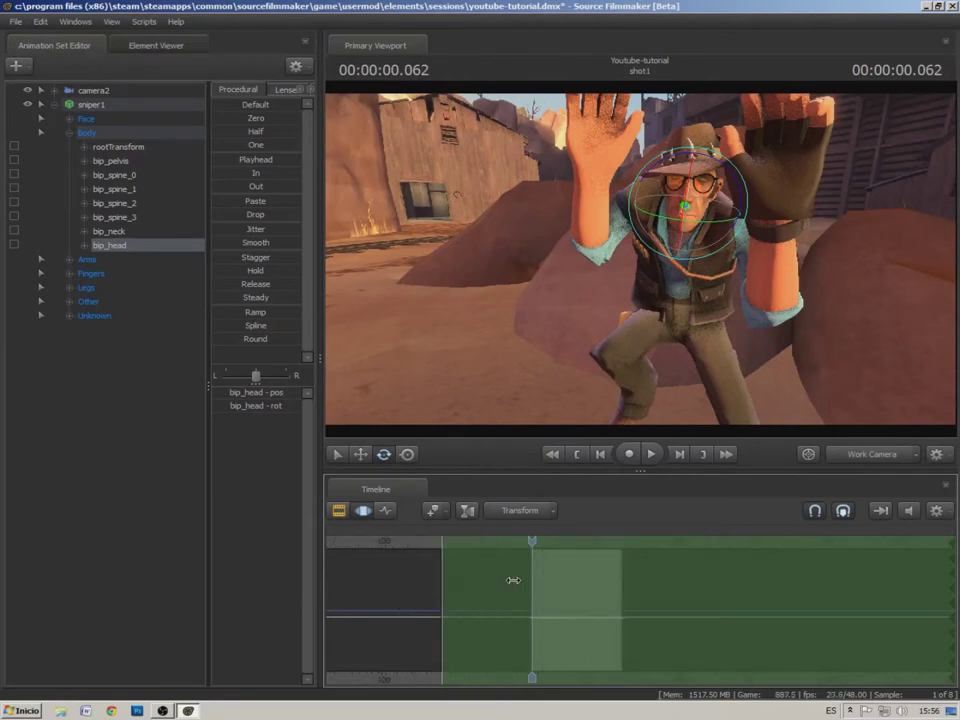
{"action": "scroll", "coordinate": [513, 580], "scroll_direction": "up", "scroll_amount": 2}
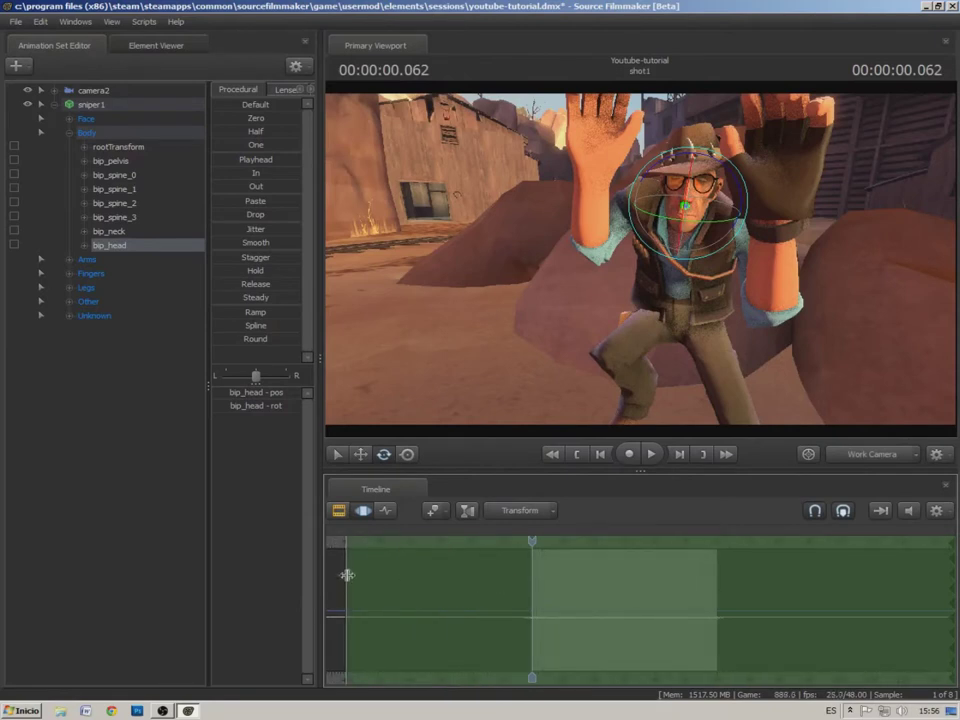
{"action": "left_click_drag", "start_coordinate": [346, 575], "coordinate": [529, 577]}
{"action": "scroll", "coordinate": [545, 579], "scroll_direction": "up", "scroll_amount": 8}
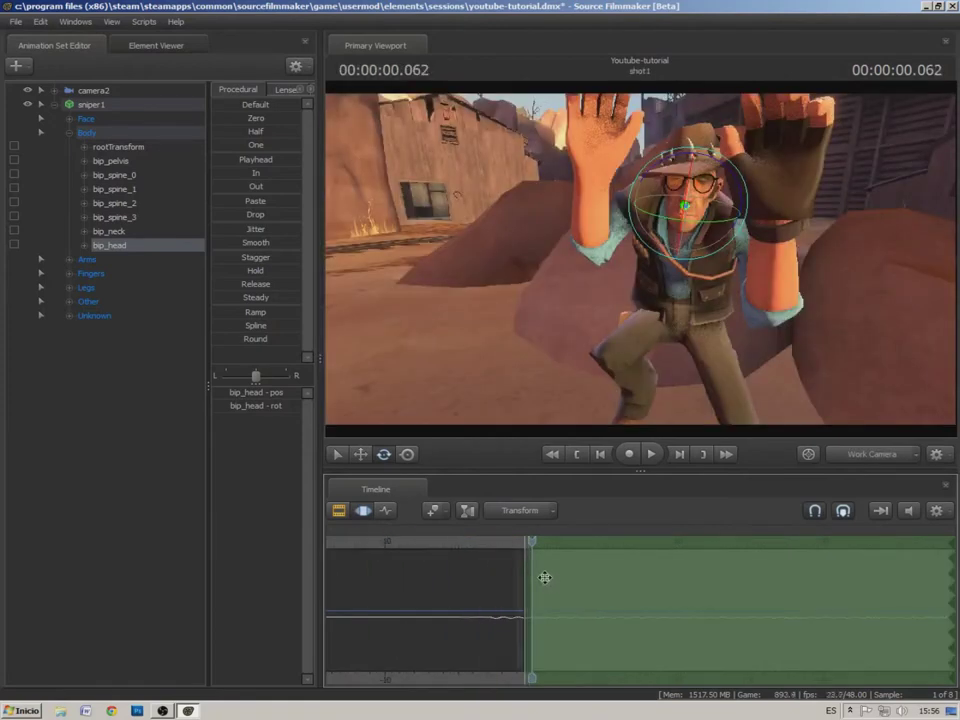
{"action": "left_click_drag", "start_coordinate": [495, 575], "coordinate": [624, 570]}
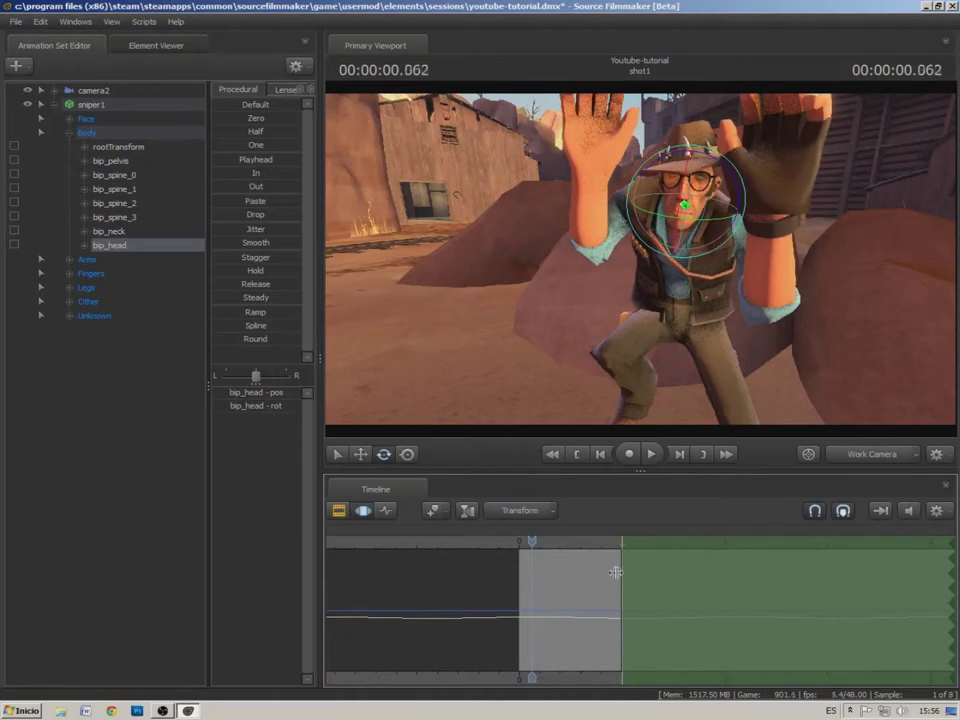
Play the animation from 00:00:00.000 and stop at 00:00:01.000
{"action": "left_click", "coordinate": [519, 541]}
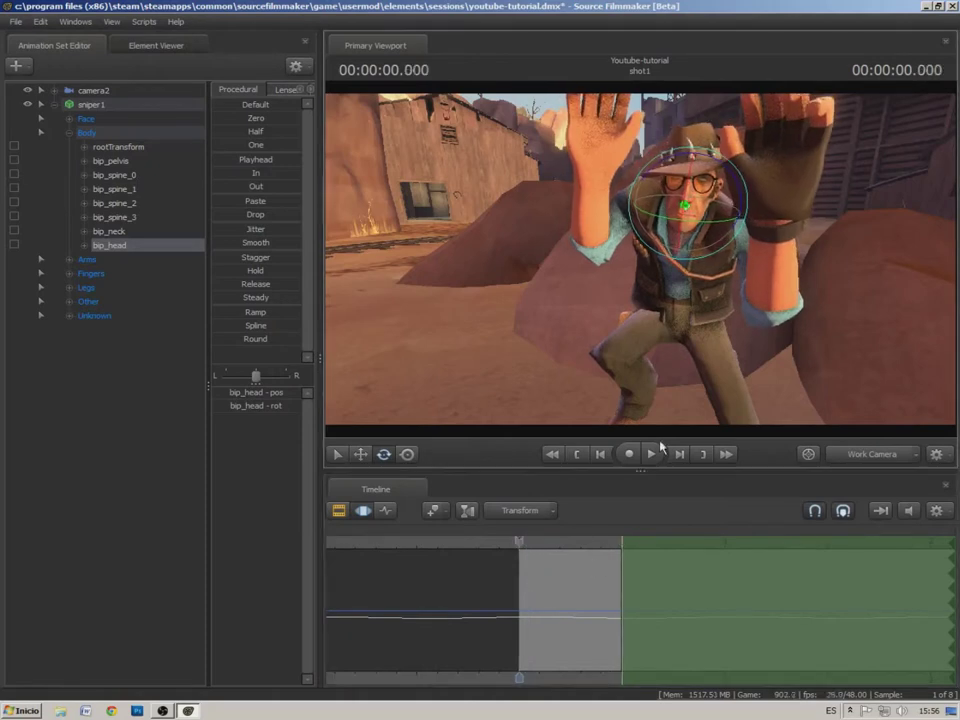
{"action": "left_click", "coordinate": [651, 454]}
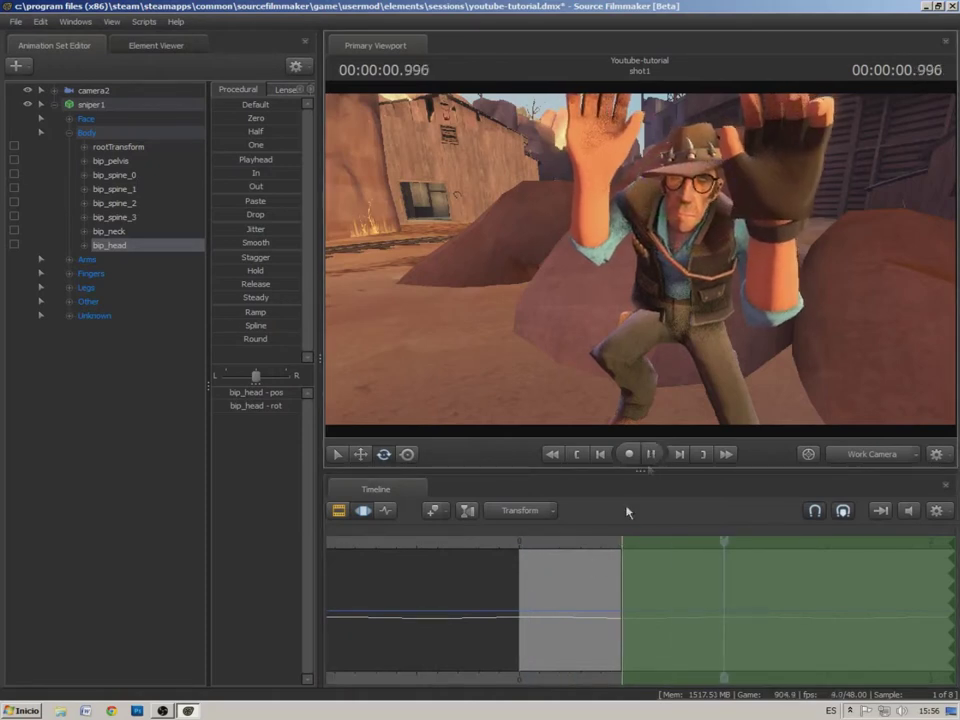
{"action": "scroll", "coordinate": [636, 540], "scroll_direction": "down", "scroll_amount": 4}
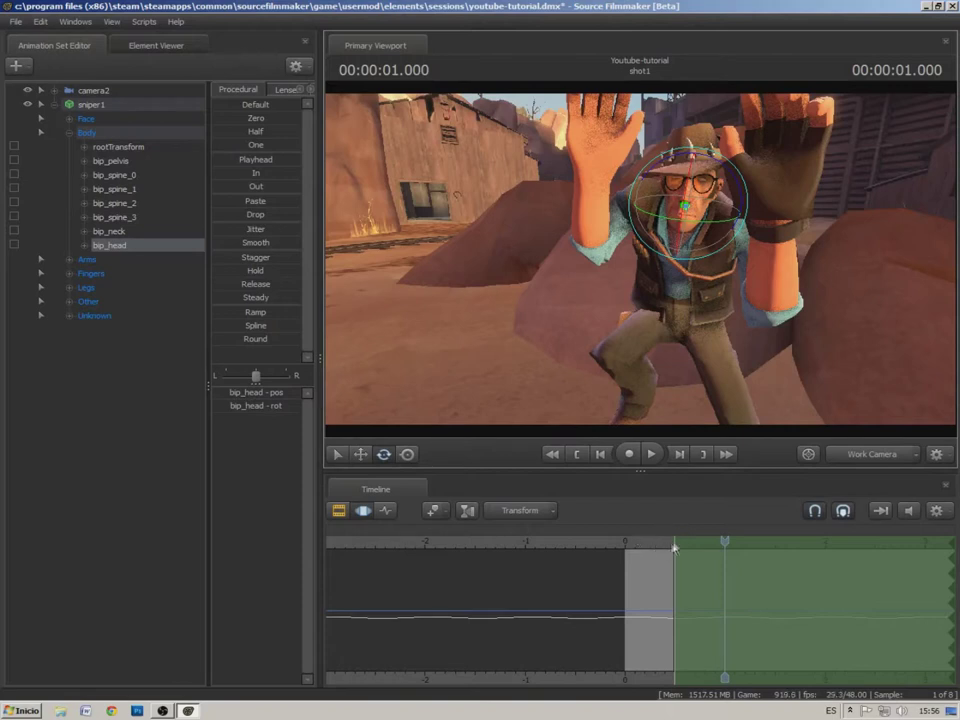
Turn bip_head sideways toward the gloved hand at 00:00:00.500 and scrub back to 00:00:00.270
{"action": "left_click", "coordinate": [673, 543]}
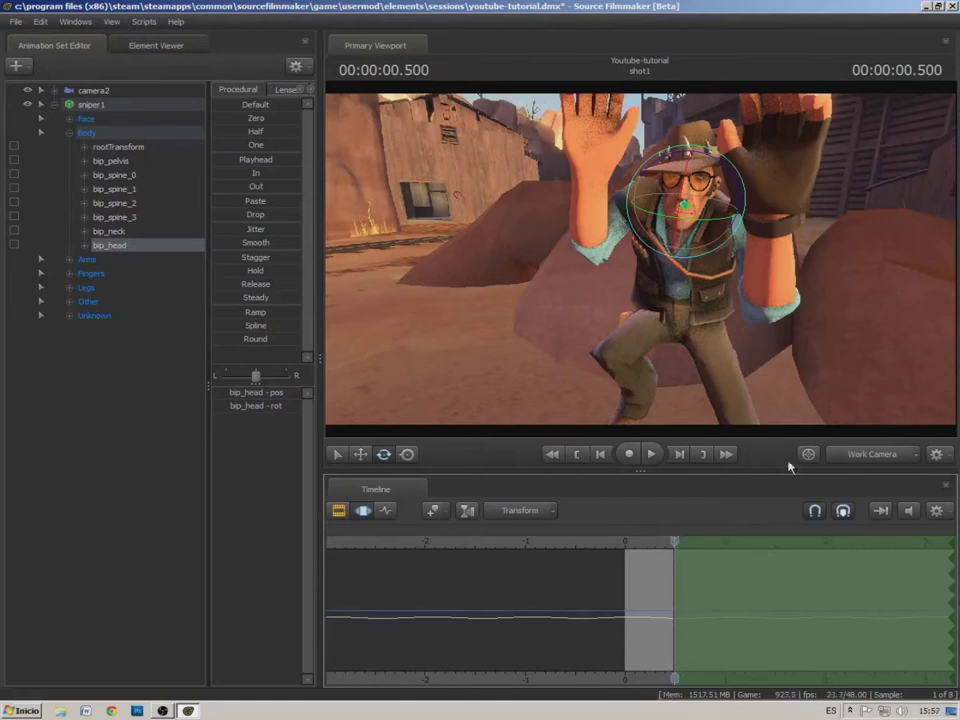
{"action": "left_click_drag", "start_coordinate": [689, 222], "coordinate": [742, 228]}
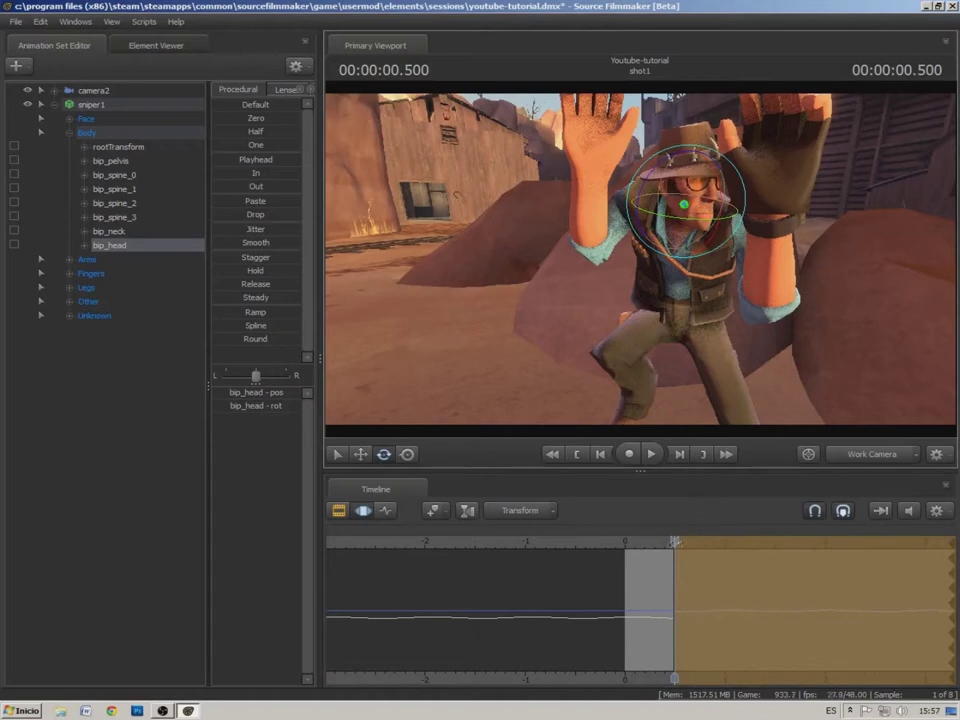
{"action": "left_click_drag", "start_coordinate": [675, 543], "coordinate": [651, 543]}
{"action": "scroll", "coordinate": [689, 584], "scroll_direction": "up", "scroll_amount": 2}
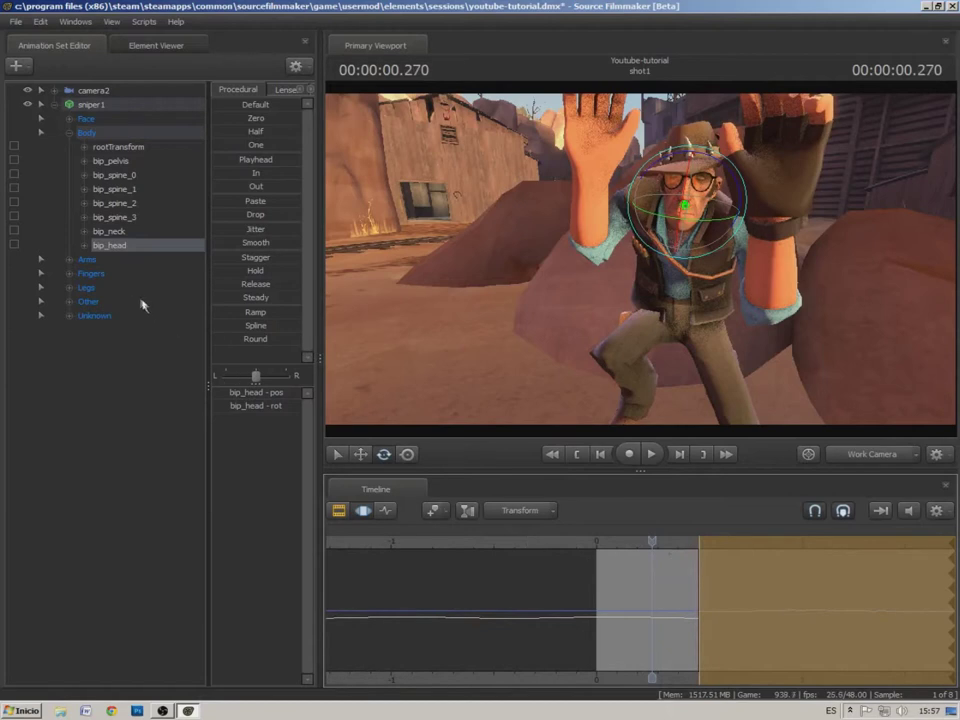
Deselect bip_head, play the animation to check the head turn, and place the playhead at 00:00:00.479
{"action": "left_click", "coordinate": [133, 381]}
{"action": "left_click", "coordinate": [656, 463]}
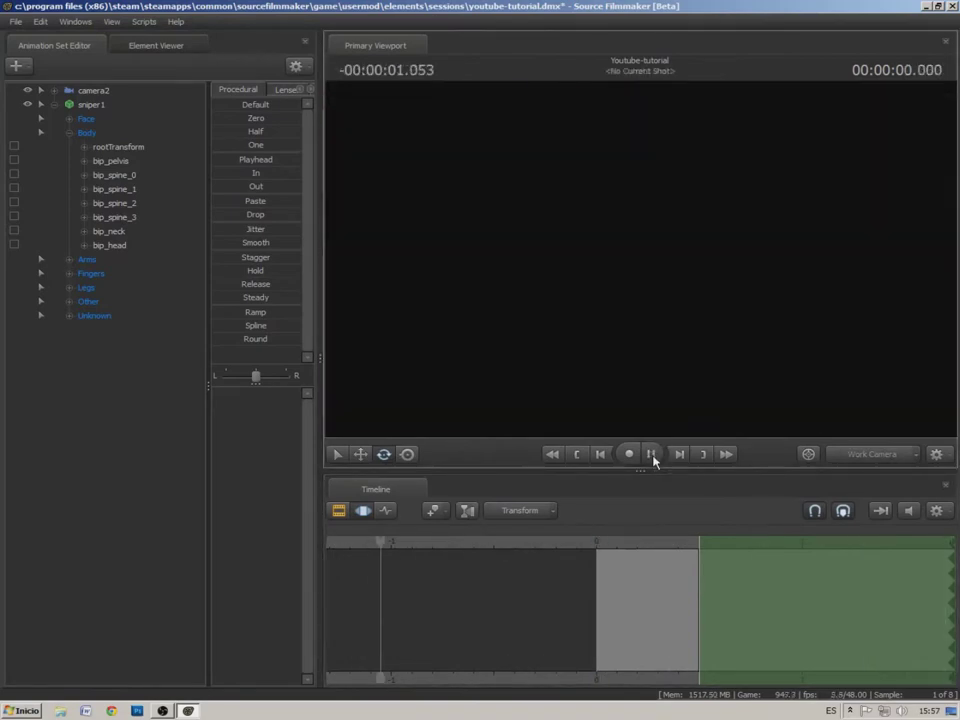
{"action": "left_click", "coordinate": [652, 456]}
{"action": "mouse_move", "coordinate": [690, 541]}
{"action": "left_mouse_down"}
{"action": "mouse_move", "coordinate": [709, 555]}
{"action": "mouse_move", "coordinate": [698, 556]}
{"action": "left_mouse_up"}
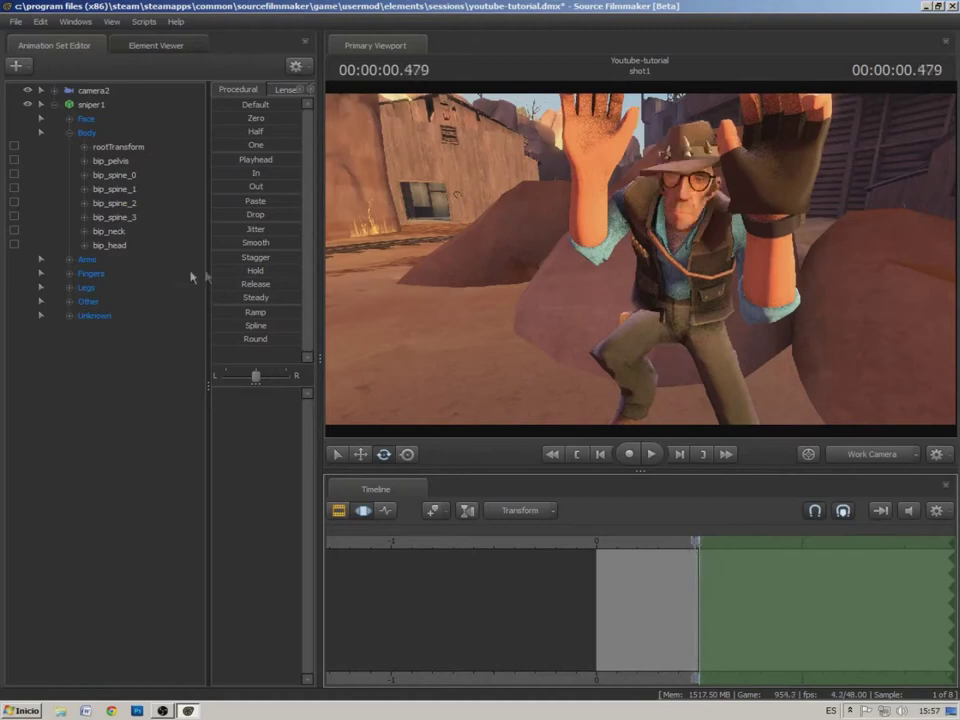
Reselect bip_head and try shifting the time selection's start to about 0.52 seconds and back toward 0.5
{"action": "left_click", "coordinate": [90, 104]}
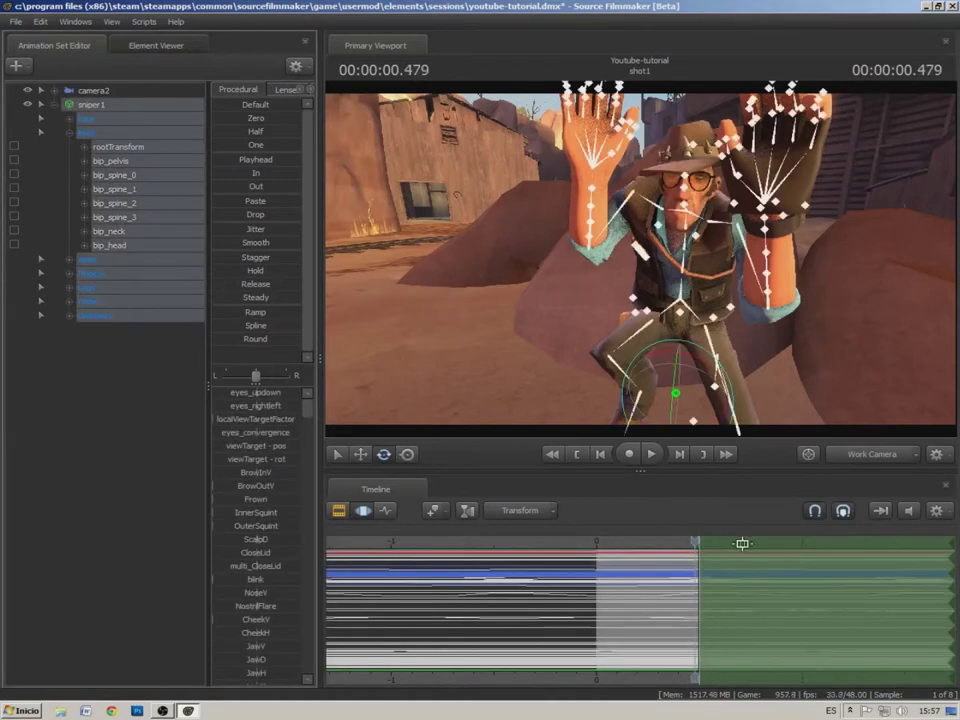
{"action": "scroll", "coordinate": [740, 545], "scroll_direction": "up", "scroll_amount": 3}
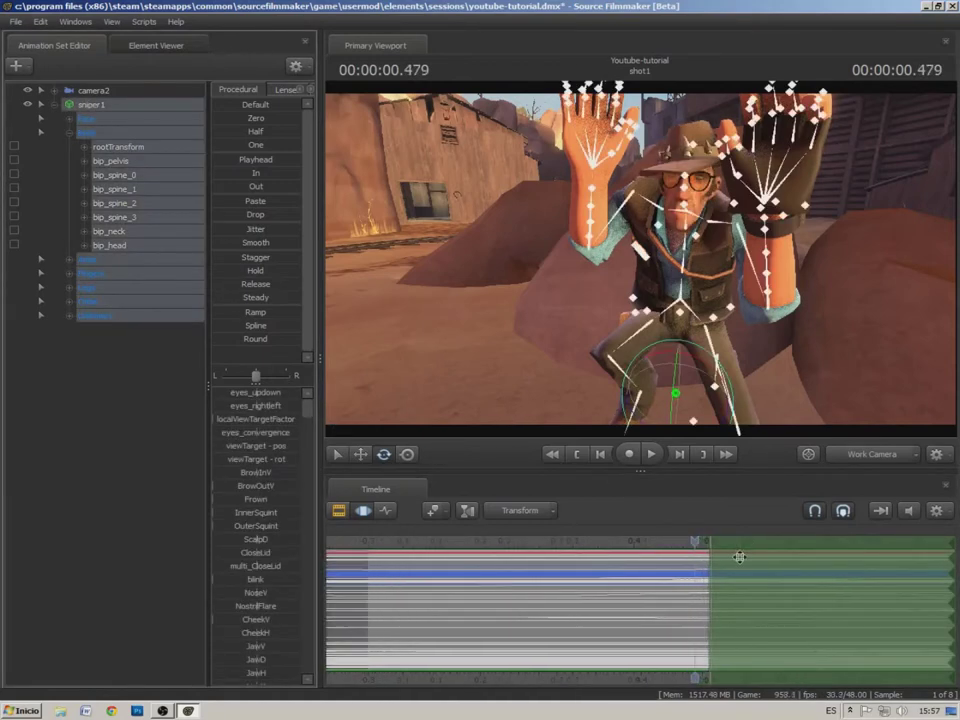
{"action": "left_click", "coordinate": [110, 245]}
{"action": "left_click_drag", "start_coordinate": [729, 576], "coordinate": [760, 575]}
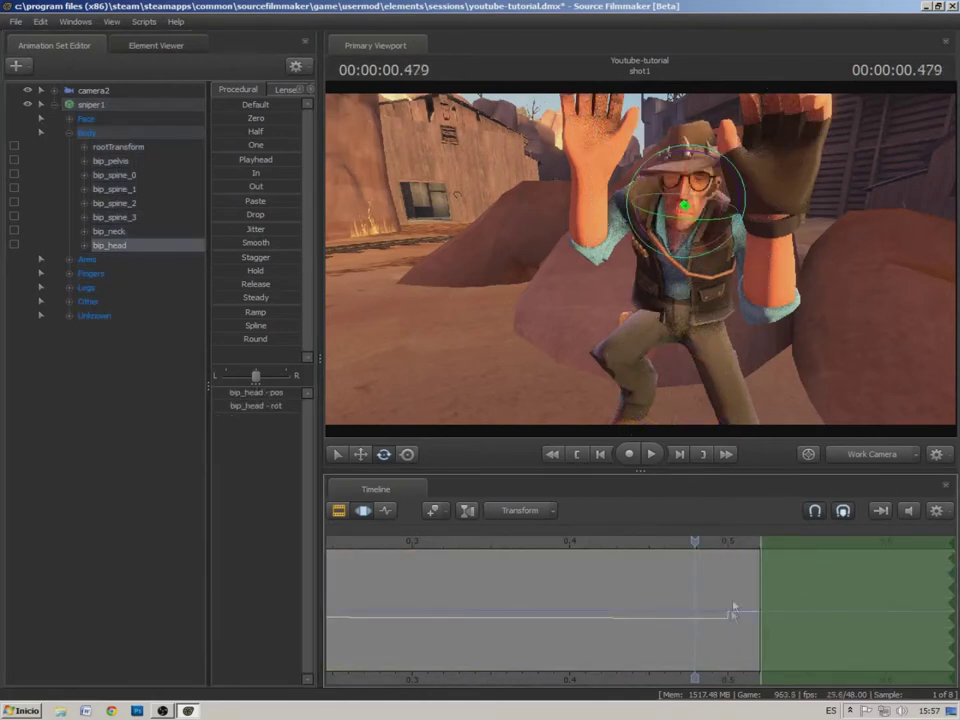
{"action": "left_click_drag", "start_coordinate": [757, 587], "coordinate": [733, 586]}
Undo the recent time selection changes and the bip_head rotation made at 00:00:00.500
{"action": "key", "text": "ctrl+z"}
{"action": "key", "text": "ctrl+z"}
{"action": "key", "text": "ctrl+z"}
{"action": "key", "text": "ctrl+z"}
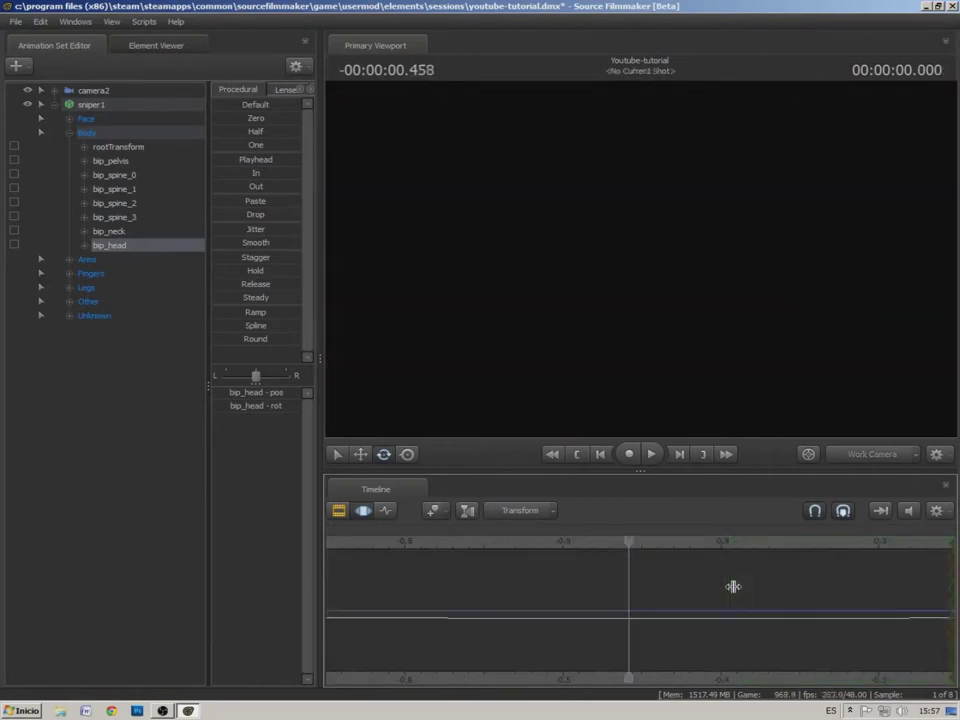
{"action": "scroll", "coordinate": [737, 594], "scroll_direction": "down", "scroll_amount": 5}
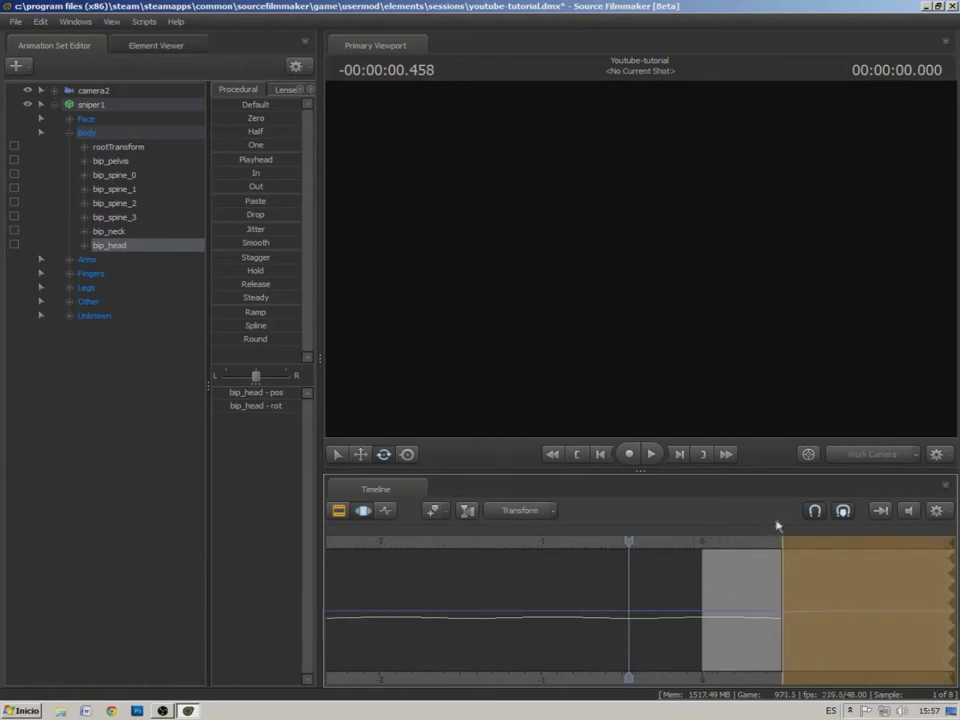
{"action": "left_click_drag", "start_coordinate": [782, 540], "coordinate": [797, 546]}
{"action": "key", "text": "ctrl+z"}
{"action": "key", "text": "ctrl+z"}
{"action": "key", "text": "ctrl+z"}
{"action": "key", "text": "ctrl+z"}
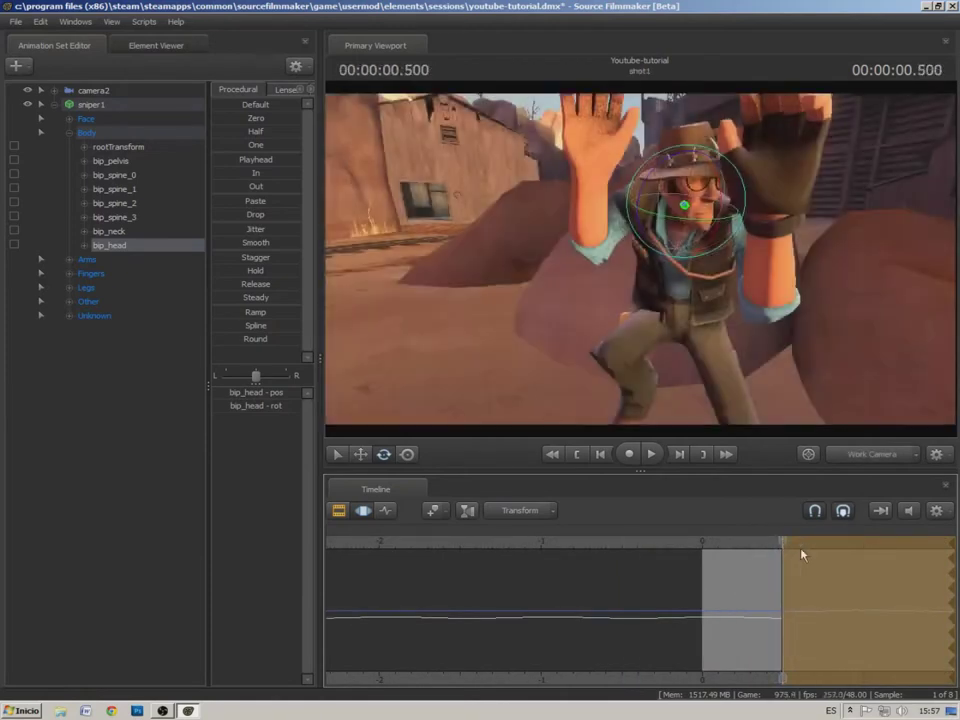
{"action": "scroll", "coordinate": [801, 553], "scroll_direction": "up", "scroll_amount": 5}
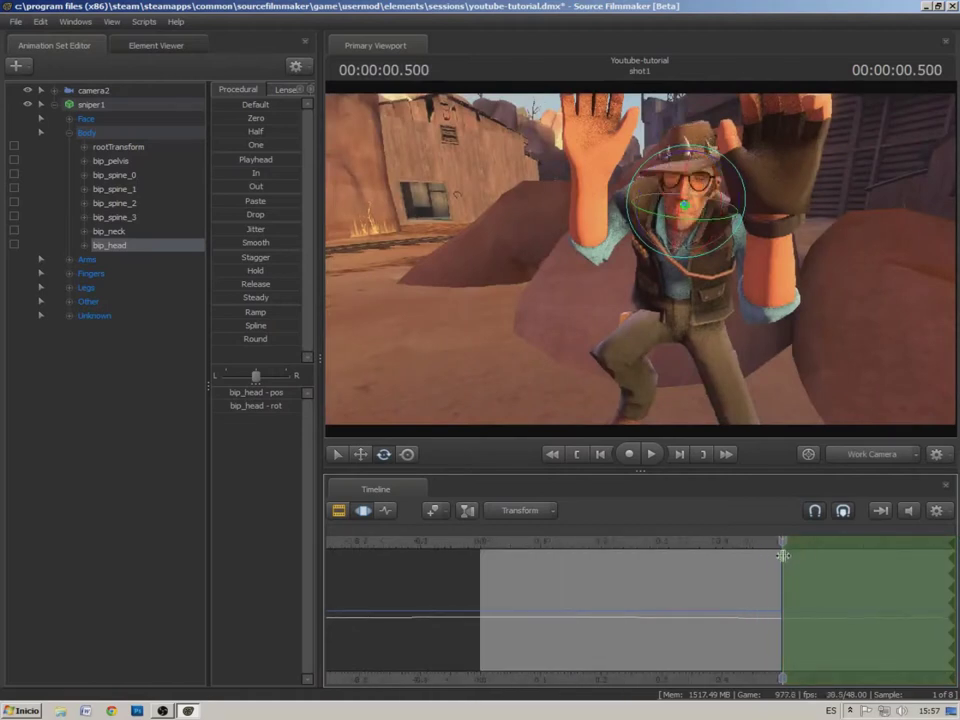
{"action": "scroll", "coordinate": [630, 553], "scroll_direction": "down", "scroll_amount": 1}
Extend the falloff at the time selection's start from 0.5 seconds back to 0.0
{"action": "left_click_drag", "start_coordinate": [781, 543], "coordinate": [578, 549]}
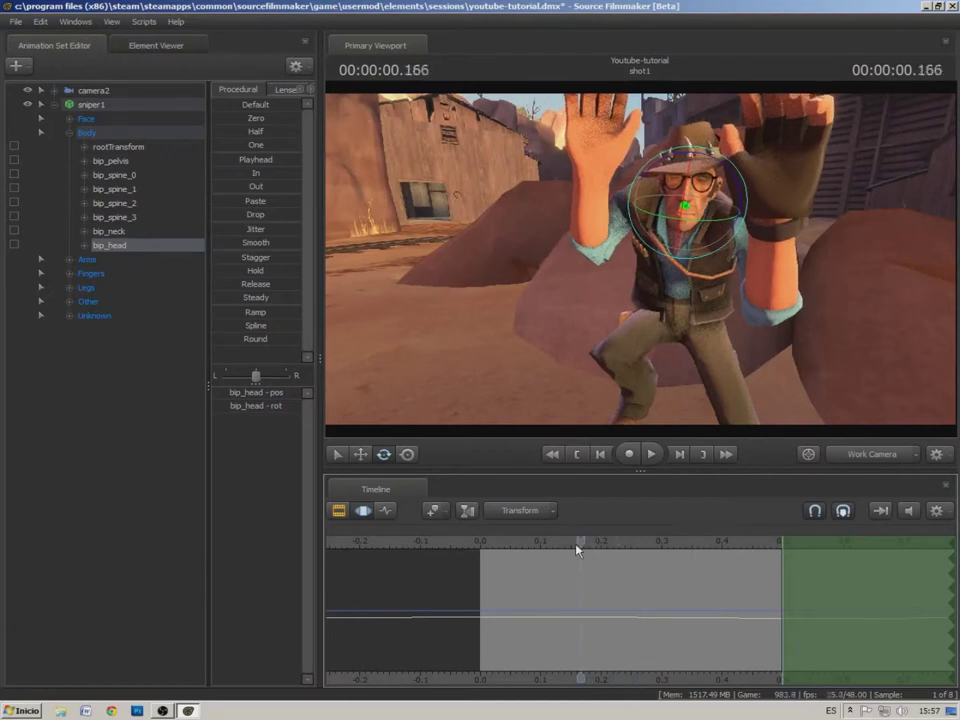
{"action": "left_click_drag", "start_coordinate": [660, 549], "coordinate": [693, 553]}
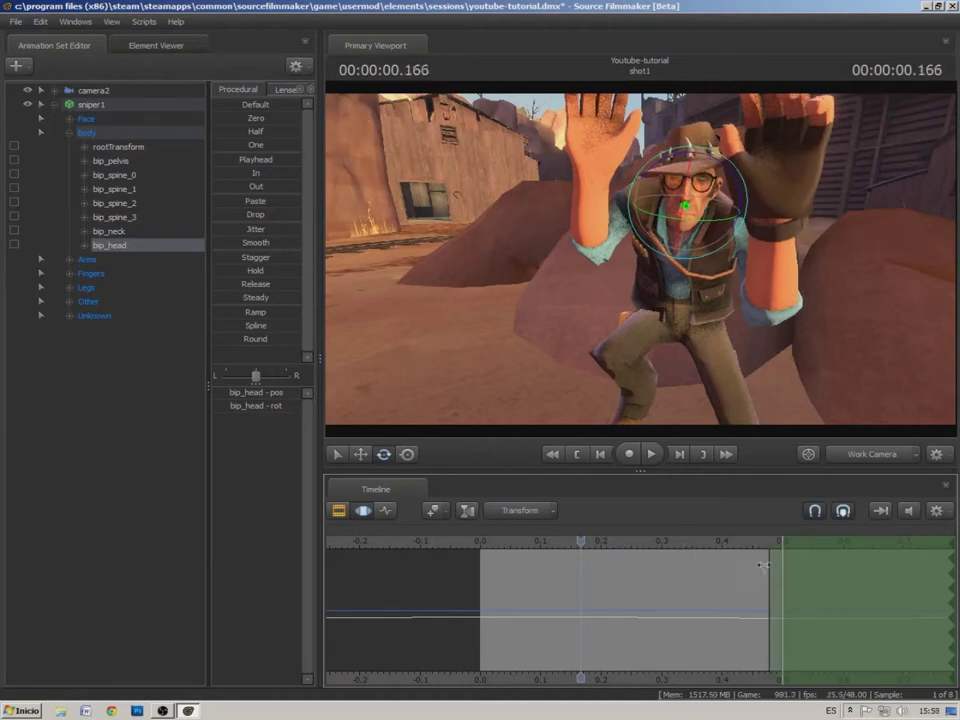
{"action": "left_click", "coordinate": [776, 537]}
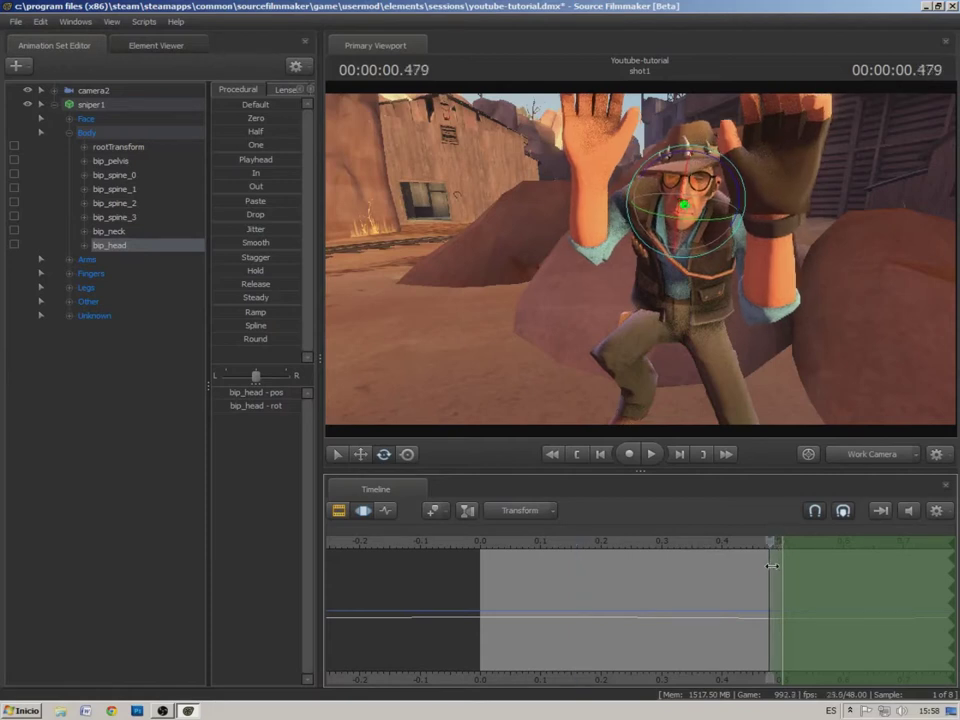
{"action": "scroll", "coordinate": [771, 565], "scroll_direction": "up", "scroll_amount": 3}
{"action": "scroll", "coordinate": [748, 576], "scroll_direction": "down", "scroll_amount": 3}
{"action": "left_click_drag", "start_coordinate": [769, 572], "coordinate": [478, 574]}
{"action": "scroll", "coordinate": [570, 574], "scroll_direction": "down", "scroll_amount": 3}
{"action": "scroll", "coordinate": [634, 570], "scroll_direction": "down", "scroll_amount": 2}
{"action": "scroll", "coordinate": [696, 566], "scroll_direction": "up", "scroll_amount": 4}
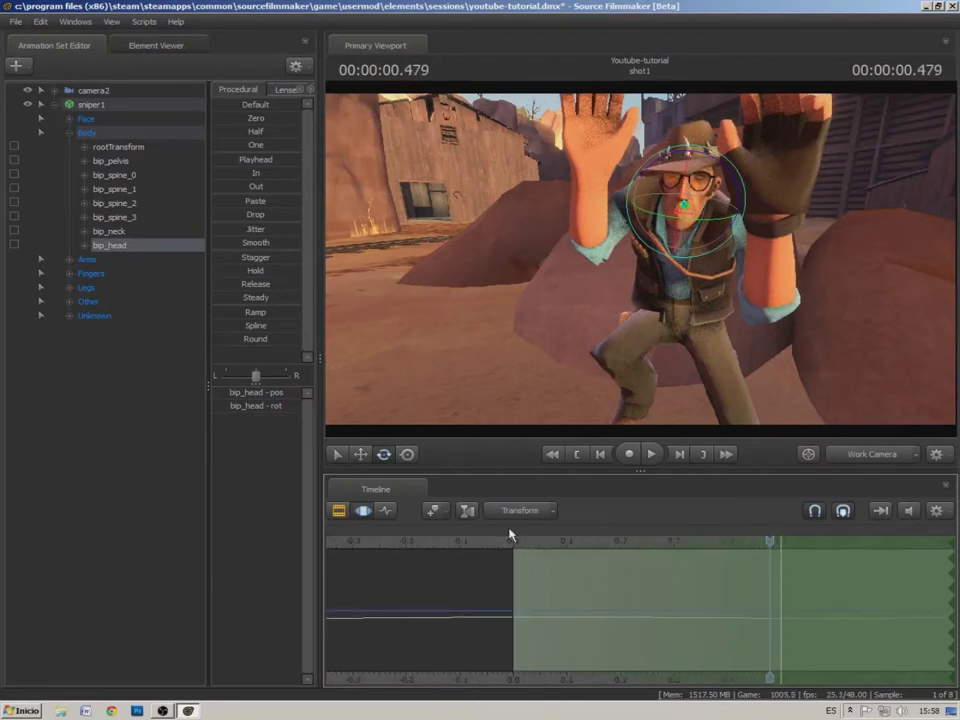
Move the playhead from 00:00:00.000 to 00:00:00.500 and rotate bip_head there with the falloff active
{"action": "left_click", "coordinate": [511, 538]}
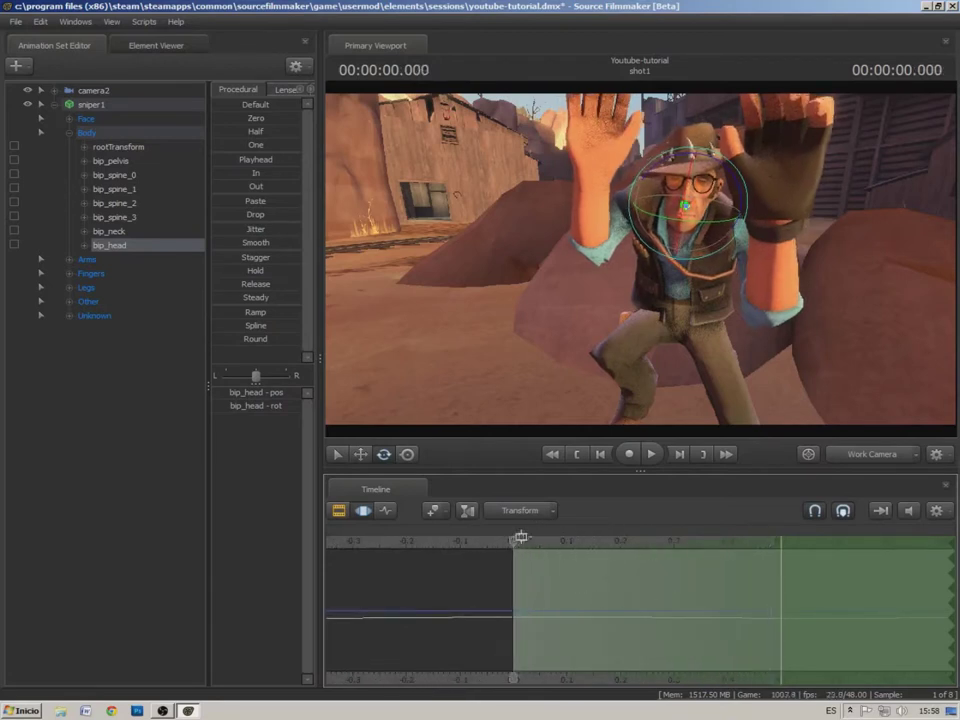
{"action": "left_click_drag", "start_coordinate": [512, 540], "coordinate": [785, 541]}
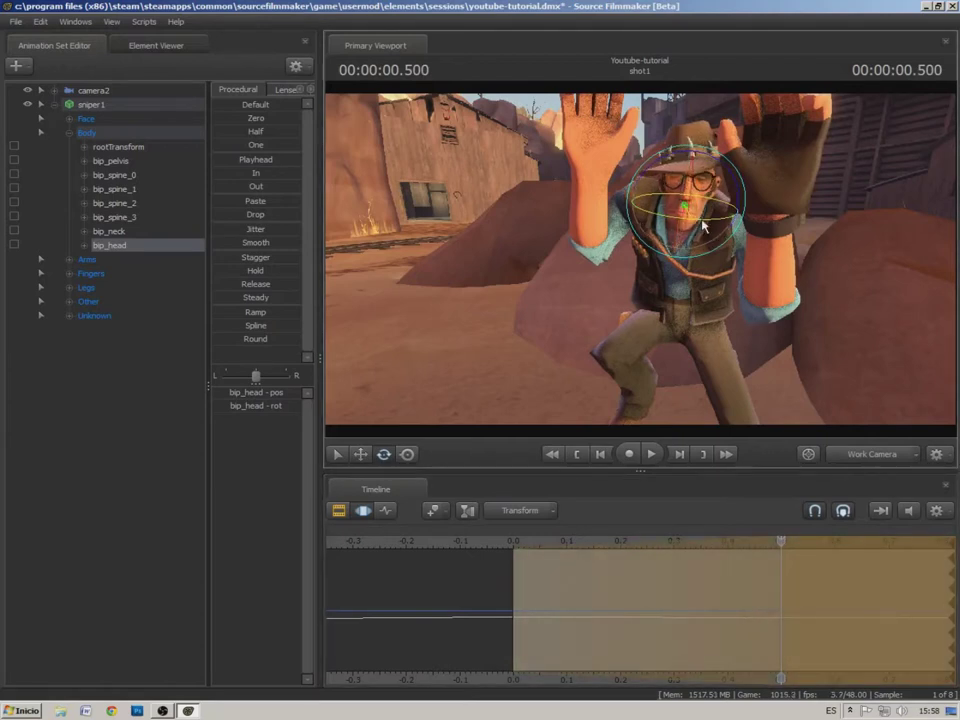
{"action": "left_click_drag", "start_coordinate": [713, 226], "coordinate": [708, 158]}
Return the playhead to 00:00:00.000 and play back the bip_head rotation
{"action": "left_click_drag", "start_coordinate": [781, 541], "coordinate": [513, 542]}
{"action": "left_click", "coordinate": [652, 455]}
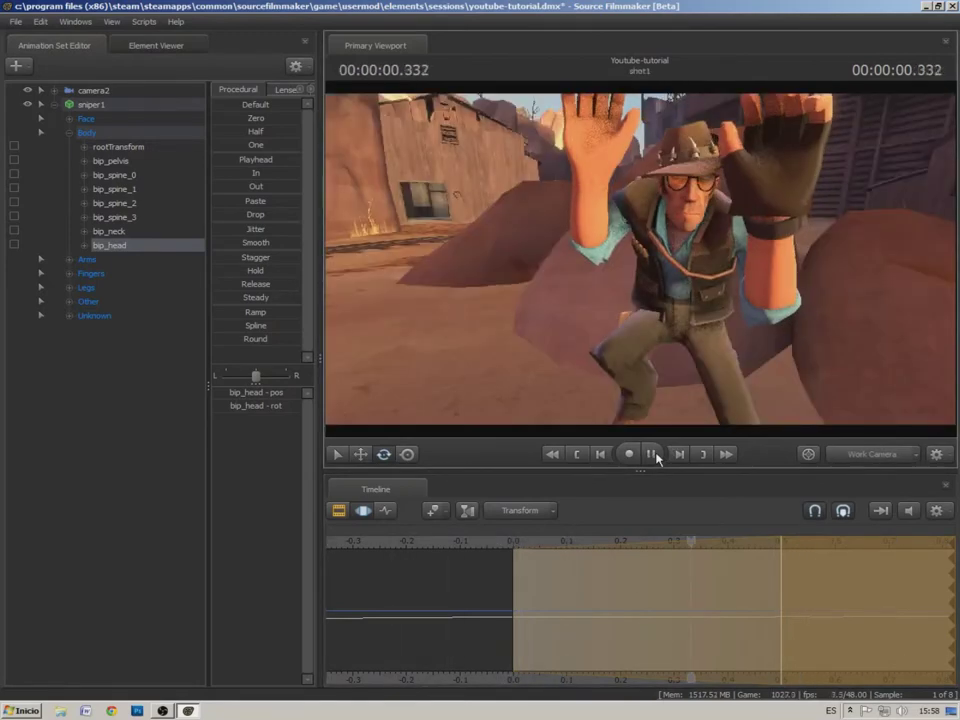
{"action": "left_click", "coordinate": [652, 455]}
Lengthen the falloff at the time selection's start by moving its full-strength edge to about 0.73 seconds
{"action": "scroll", "coordinate": [750, 570], "scroll_direction": "down", "scroll_amount": 3}
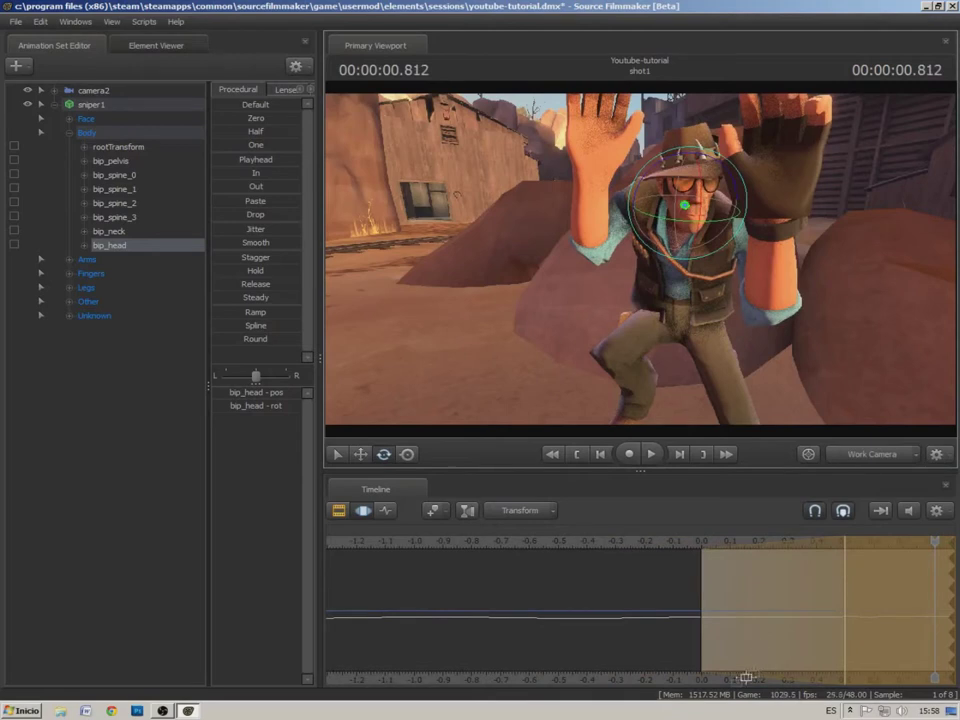
{"action": "middle_click_drag", "start_coordinate": [700, 682], "coordinate": [395, 678]}
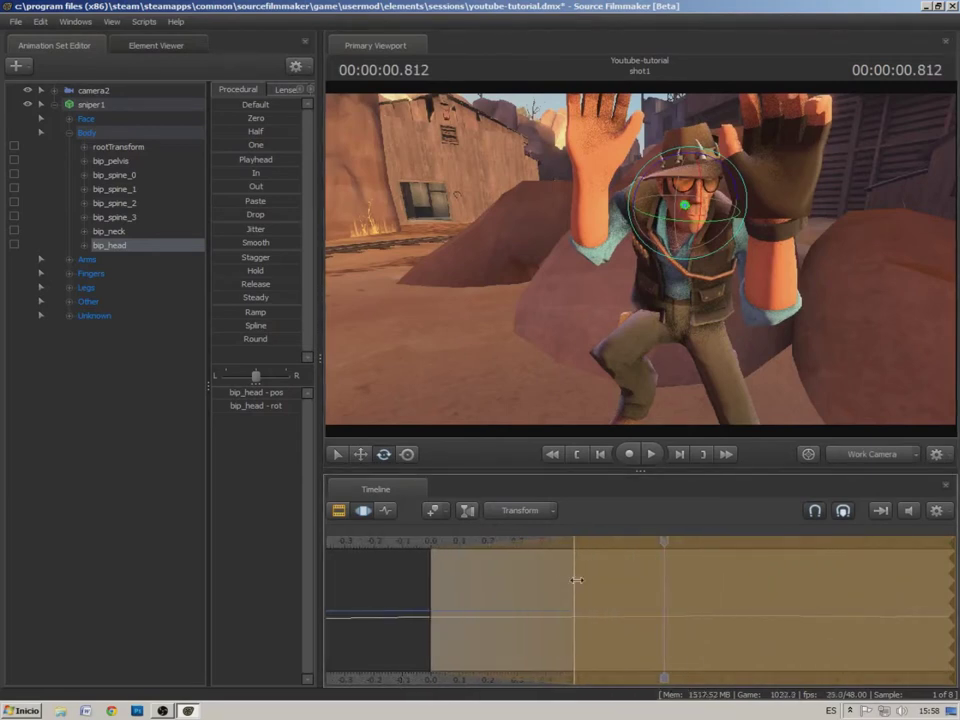
{"action": "left_click_drag", "start_coordinate": [587, 580], "coordinate": [640, 583]}
Replay the head turn with the longer falloff and scrub through it from about 00:00:00.041 to 00:00:00.729
{"action": "left_click", "coordinate": [521, 540]}
{"action": "left_click", "coordinate": [653, 454]}
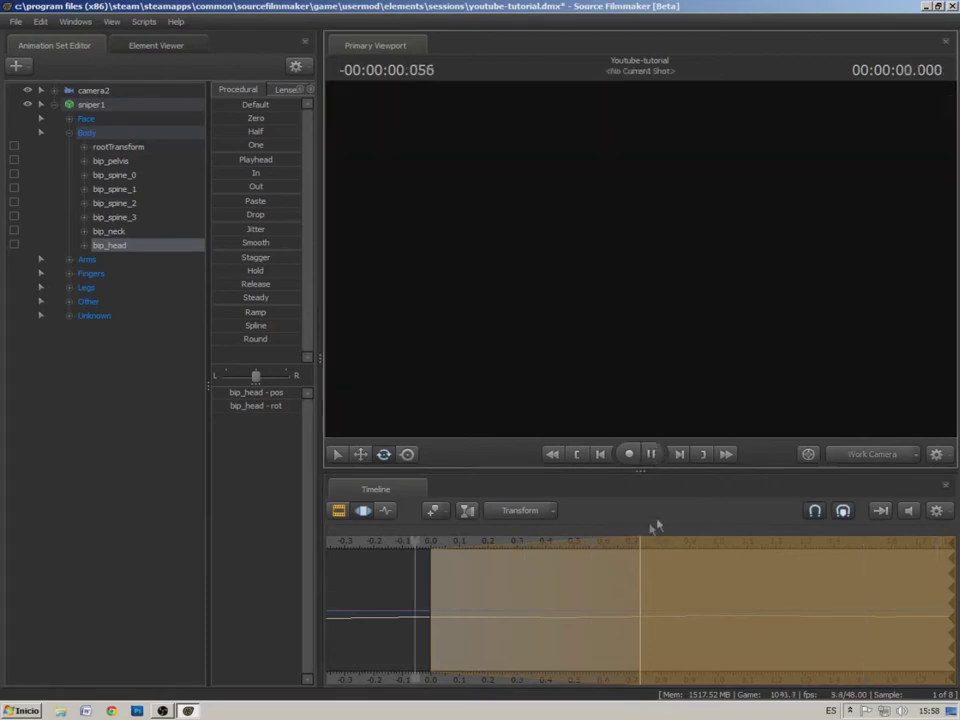
{"action": "left_click", "coordinate": [651, 456]}
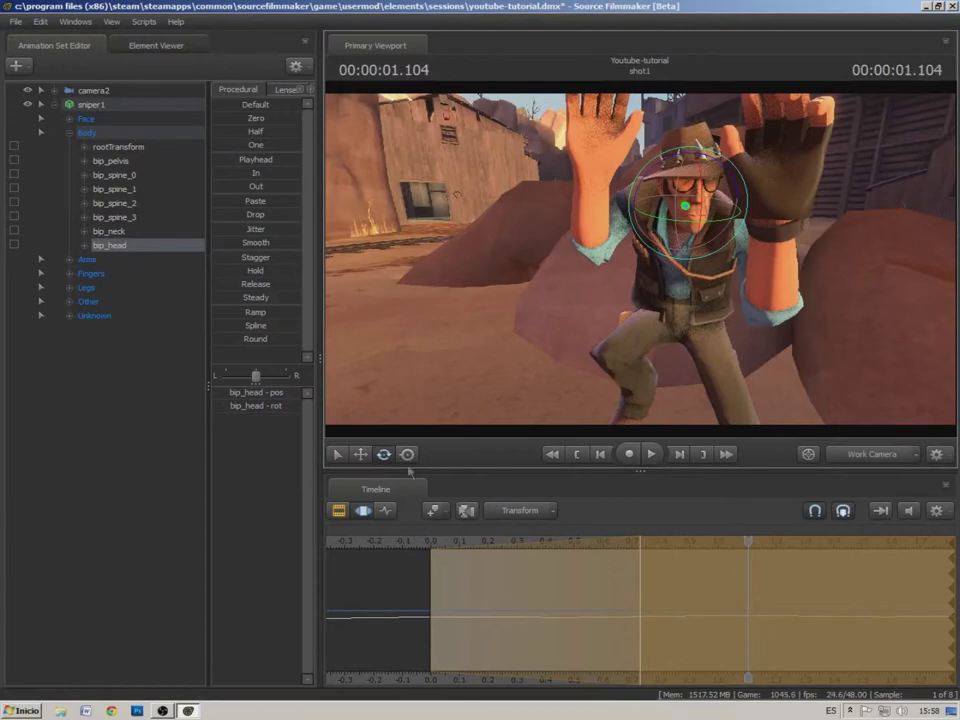
{"action": "left_click", "coordinate": [441, 538]}
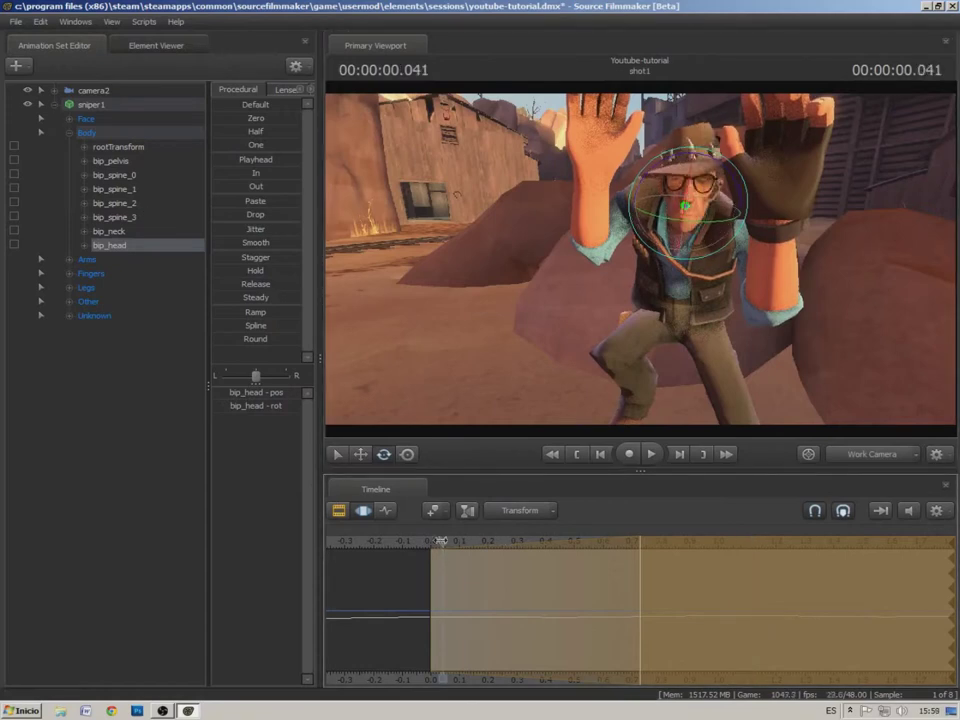
{"action": "left_click_drag", "start_coordinate": [444, 540], "coordinate": [641, 542]}
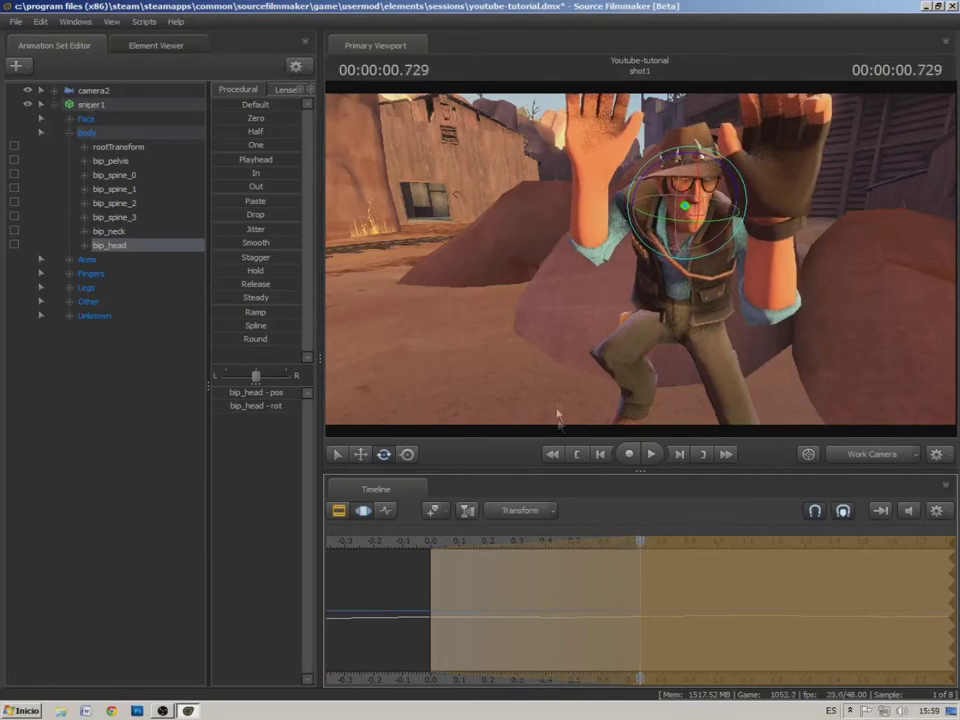
Move the work camera in to a close-up of the sniper's face
{"action": "left_click_drag", "start_coordinate": [514, 352], "coordinate": [514, 352]}
{"action": "key", "text": "d"}
{"action": "key", "text": "w"}
{"action": "key", "text": "z"}
{"action": "key", "text": "x"}
{"action": "key", "text": "z"}
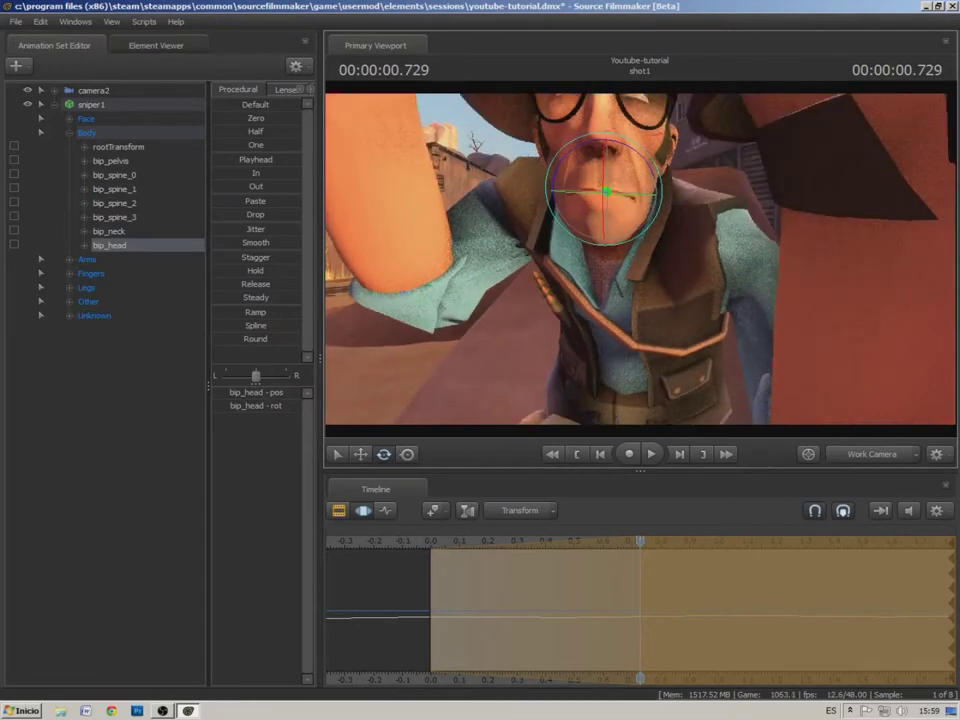
{"action": "left_click_drag", "start_coordinate": [610, 226], "coordinate": [609, 290]}
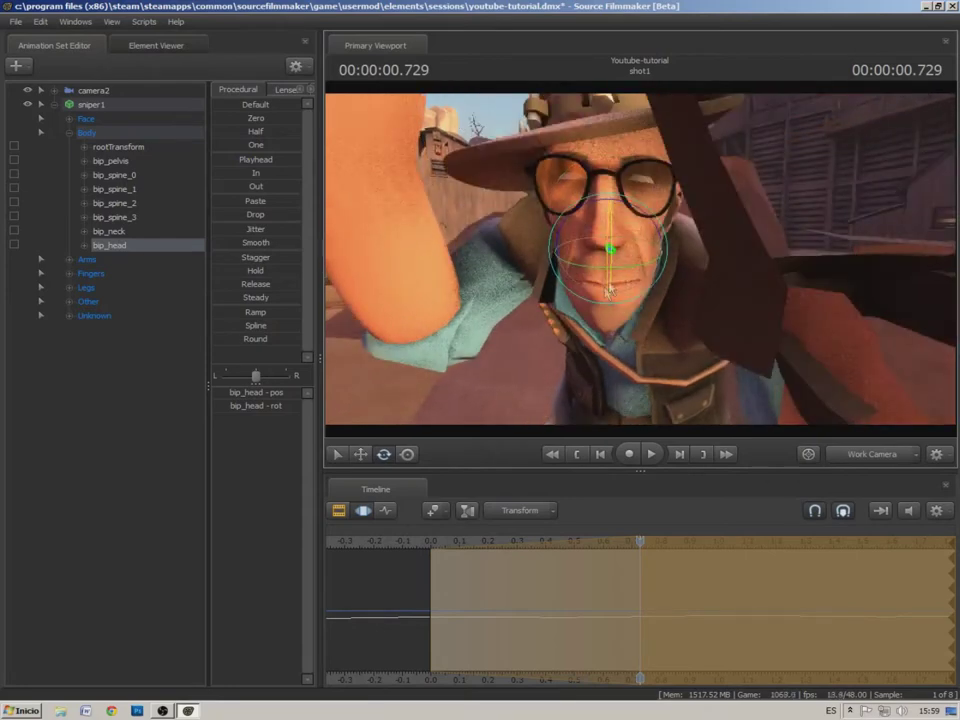
Deselect bip_head, expand the sniper's Face group and select its Eyes controls
{"action": "left_click", "coordinate": [157, 374]}
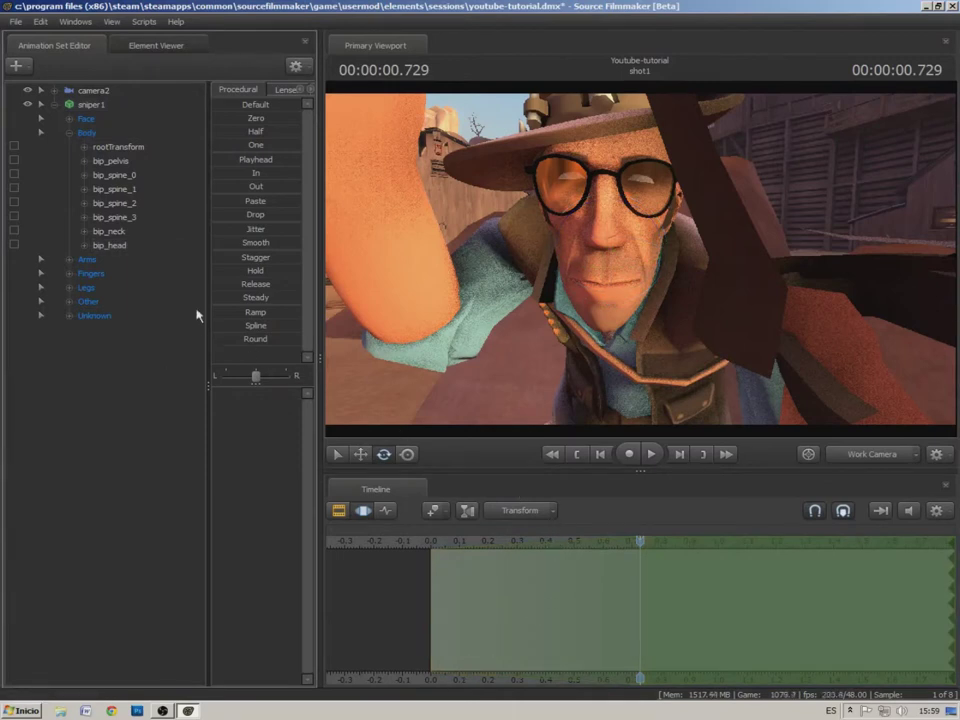
{"action": "left_click", "coordinate": [88, 120]}
{"action": "left_click", "coordinate": [71, 119]}
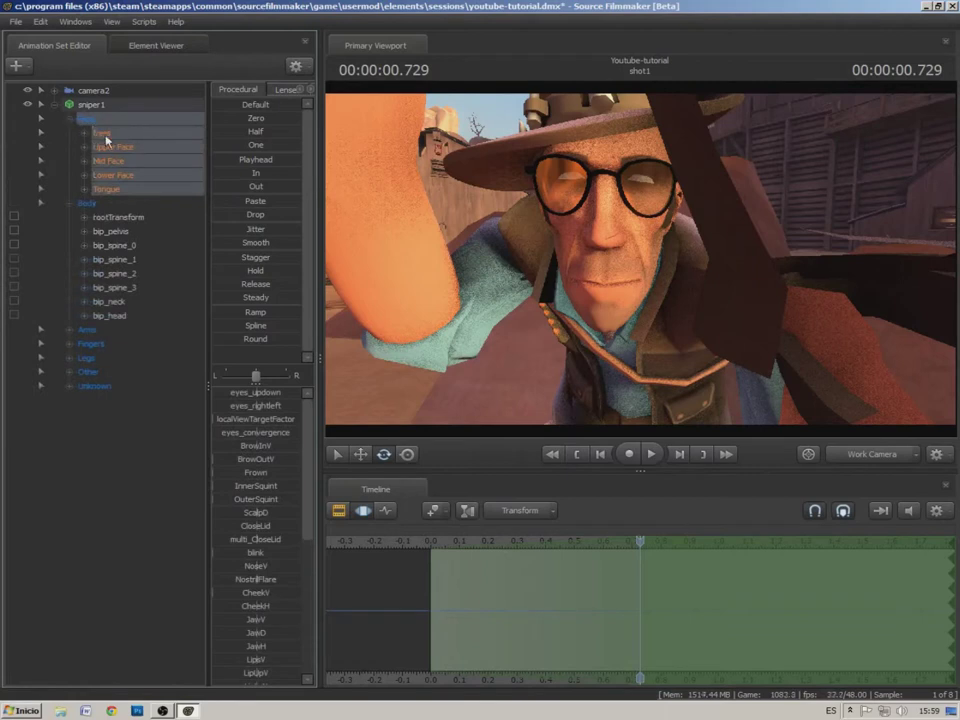
{"action": "left_click", "coordinate": [105, 133]}
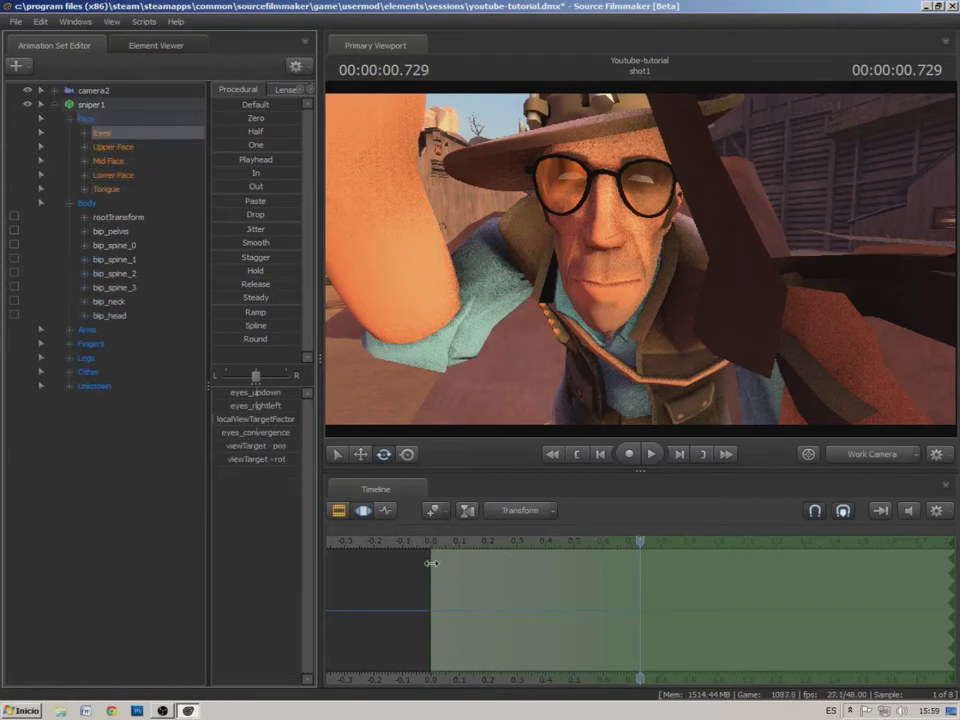
Shape the time selection to hold from about 0.73 to 1.25 seconds, with falloffs starting at about 0.1 and ending at about 1.9
{"action": "left_click_drag", "start_coordinate": [434, 565], "coordinate": [468, 575]}
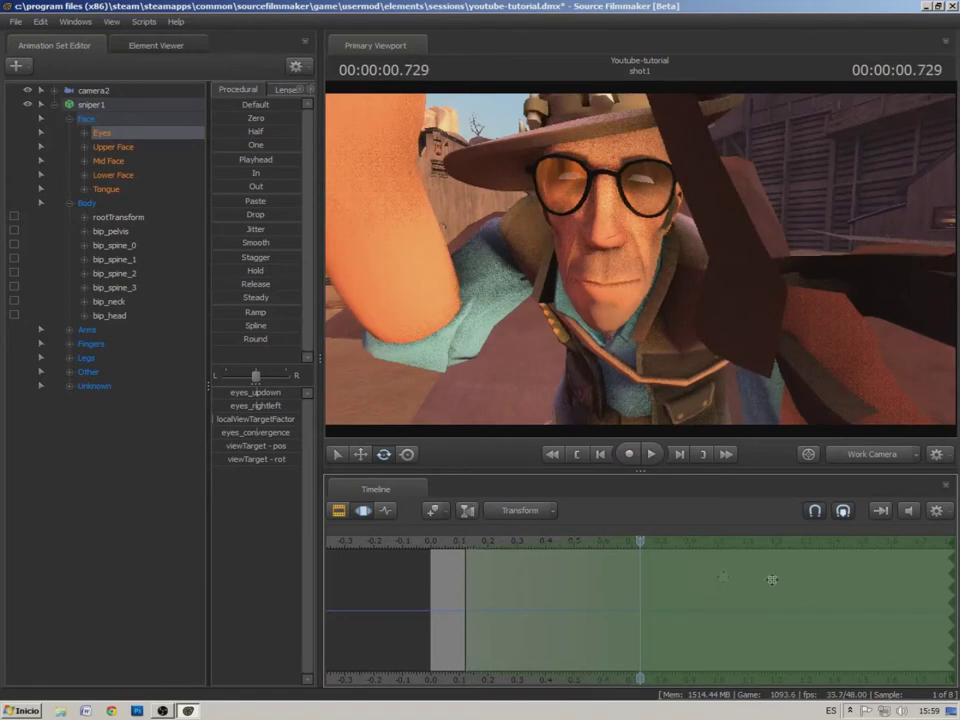
{"action": "left_click_drag", "start_coordinate": [948, 592], "coordinate": [790, 597]}
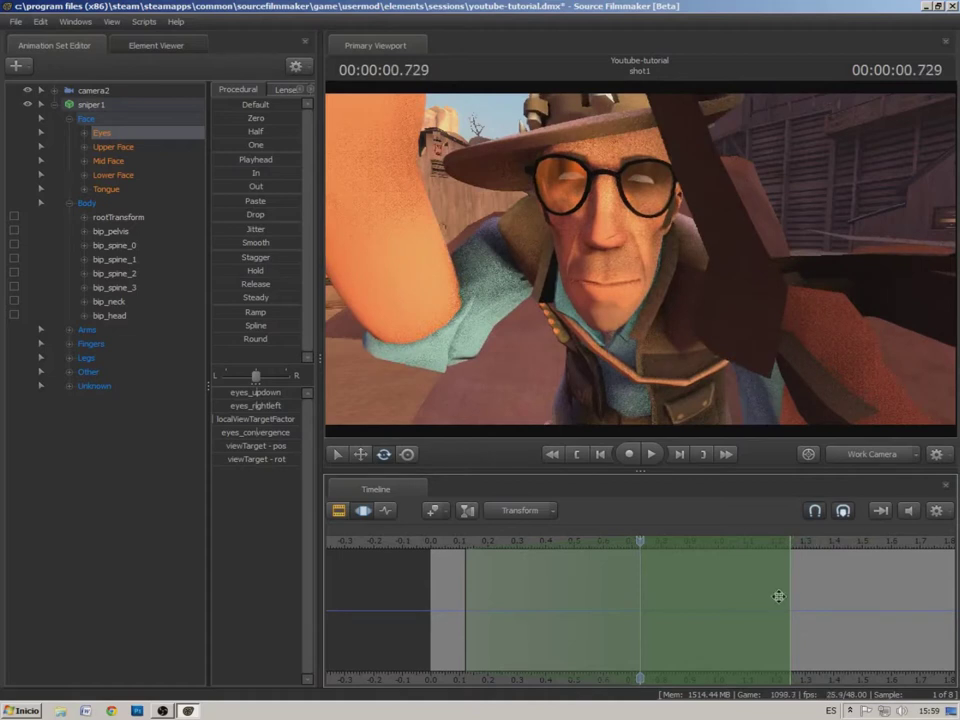
{"action": "left_click_drag", "start_coordinate": [778, 596], "coordinate": [778, 595]}
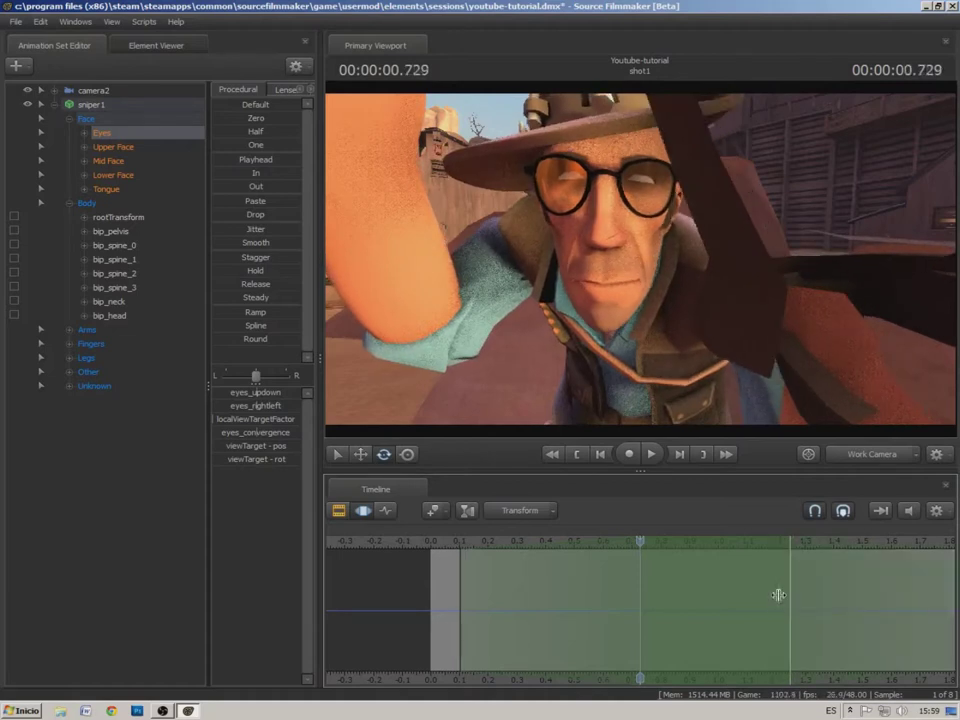
{"action": "scroll", "coordinate": [778, 596], "scroll_direction": "down", "scroll_amount": 2}
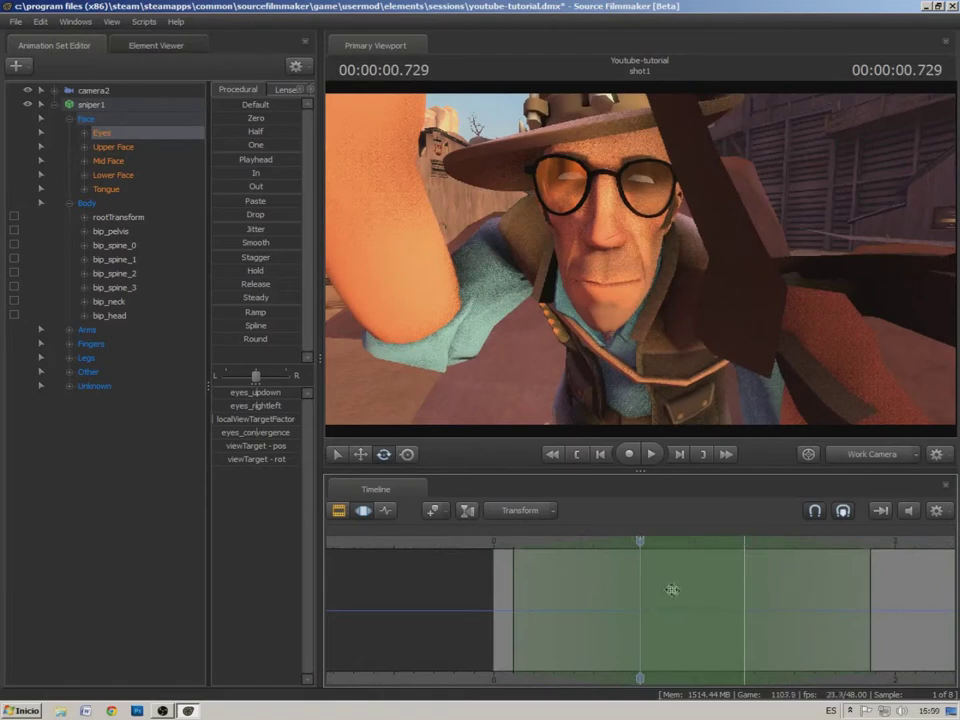
{"action": "scroll", "coordinate": [645, 545], "scroll_direction": "up", "scroll_amount": 1}
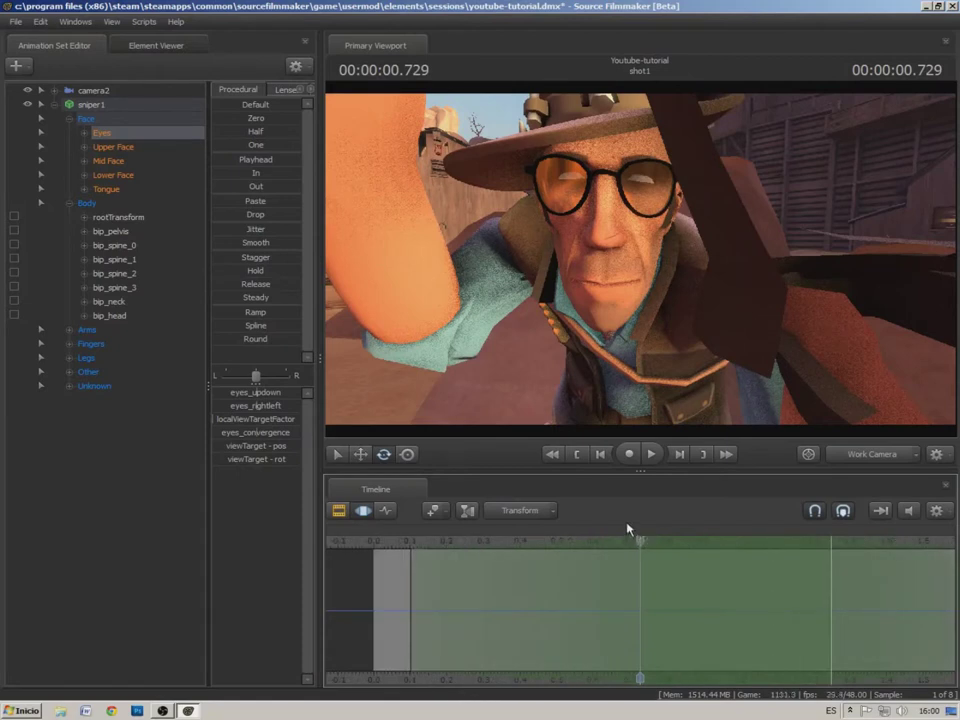
Scrub through the time selection, park the playhead at 00:00:00.750 and expand the Eyes group to list its individual controls
{"action": "left_click", "coordinate": [388, 541]}
{"action": "mouse_move", "coordinate": [390, 540]}
{"action": "left_mouse_down"}
{"action": "mouse_move", "coordinate": [599, 562]}
{"action": "mouse_move", "coordinate": [641, 541]}
{"action": "mouse_move", "coordinate": [833, 543]}
{"action": "left_mouse_up"}
{"action": "scroll", "coordinate": [833, 543], "scroll_direction": "down", "scroll_amount": 4}
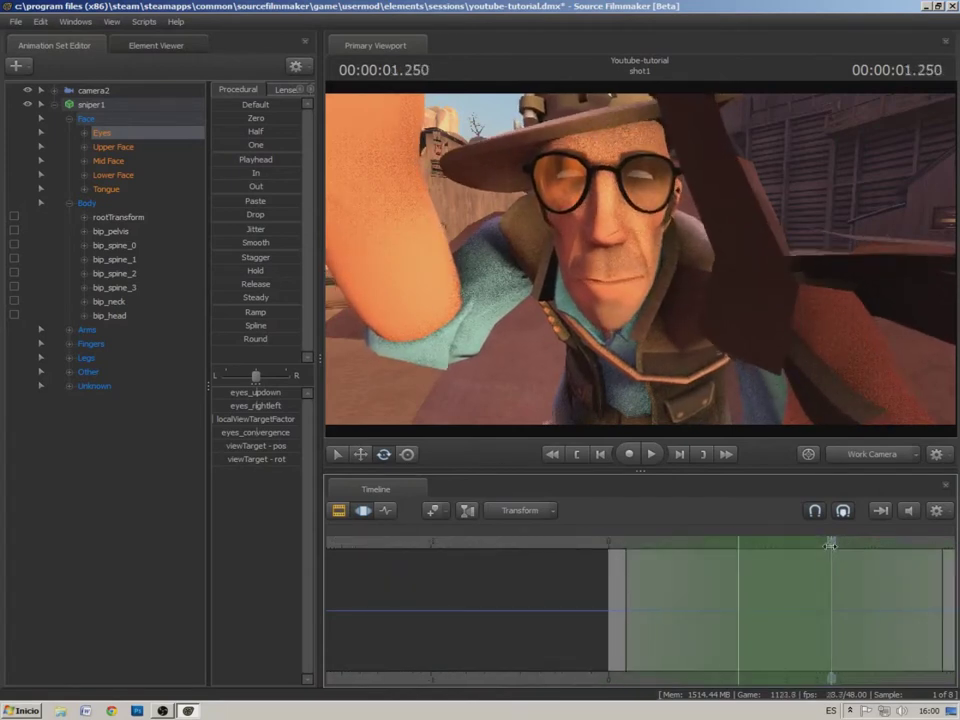
{"action": "left_click_drag", "start_coordinate": [833, 541], "coordinate": [805, 543]}
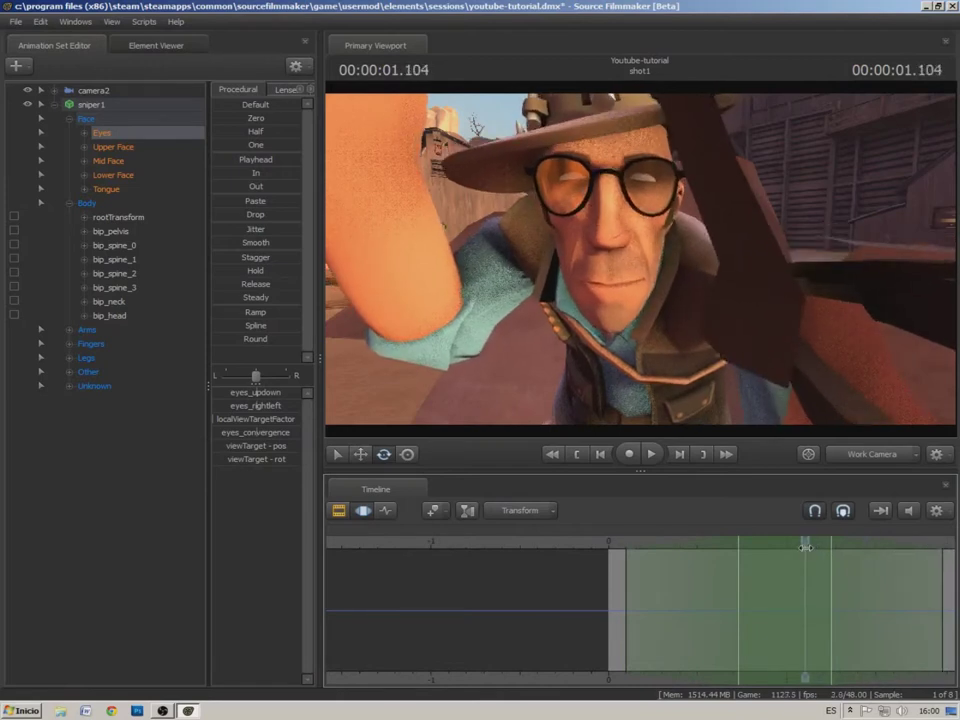
{"action": "left_click", "coordinate": [742, 541]}
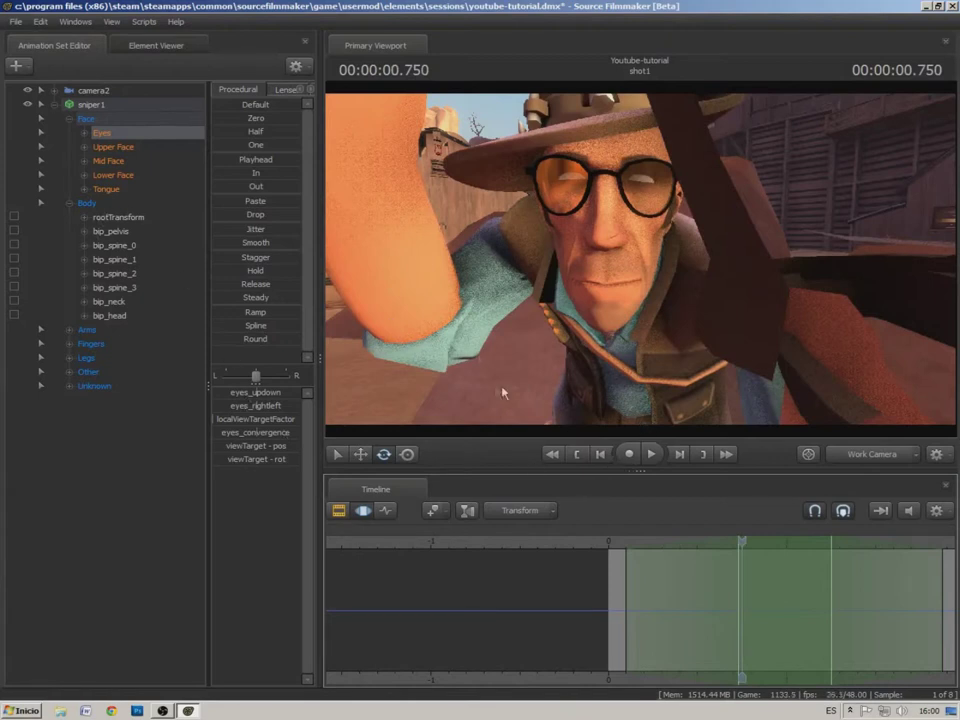
{"action": "double_click", "coordinate": [106, 134]}
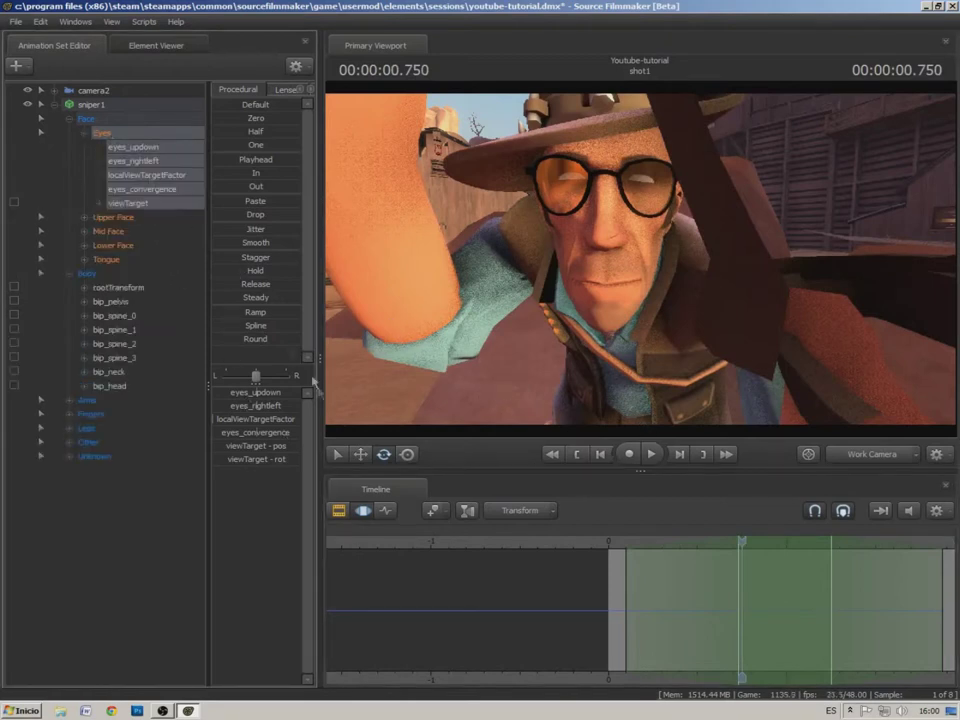
Adjust the sniper's eyes_updown and eyes_rightleft controls at 0.750 s so he looks towards the camera
{"action": "left_click_drag", "start_coordinate": [641, 347], "coordinate": [641, 330]}
{"action": "scroll", "coordinate": [680, 542], "scroll_direction": "up", "scroll_amount": 3}
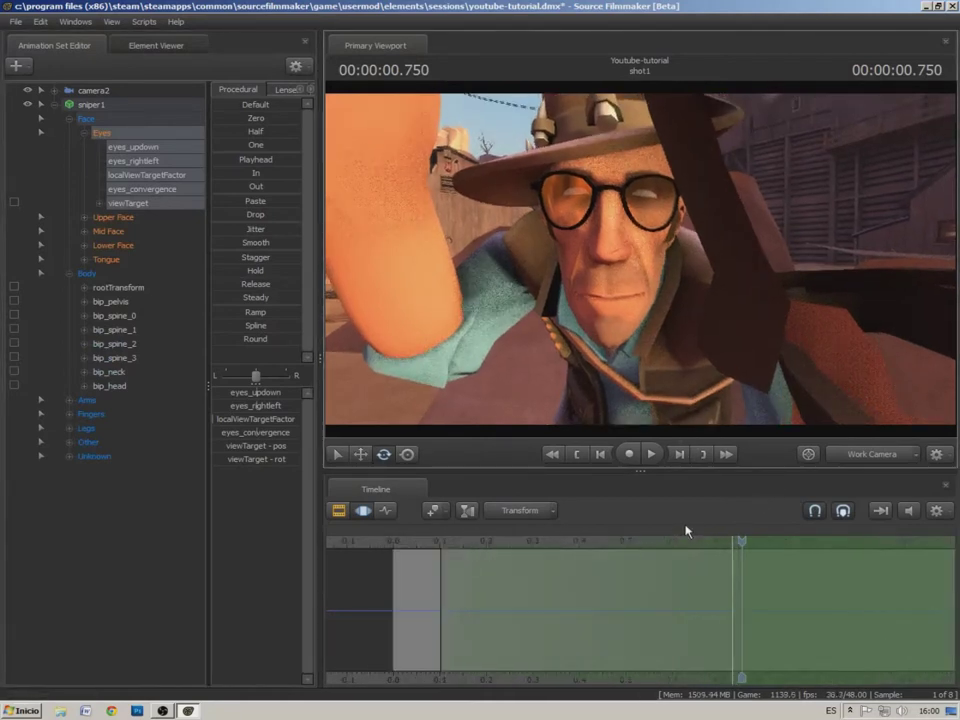
{"action": "left_click_drag", "start_coordinate": [260, 398], "coordinate": [285, 398]}
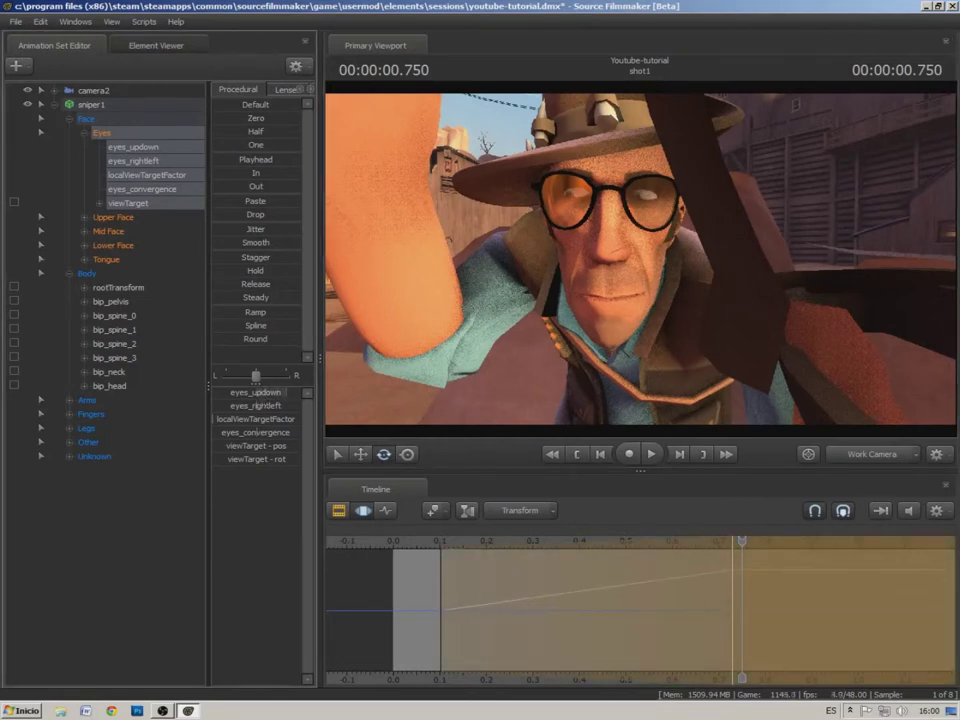
{"action": "left_click_drag", "start_coordinate": [268, 410], "coordinate": [268, 410]}
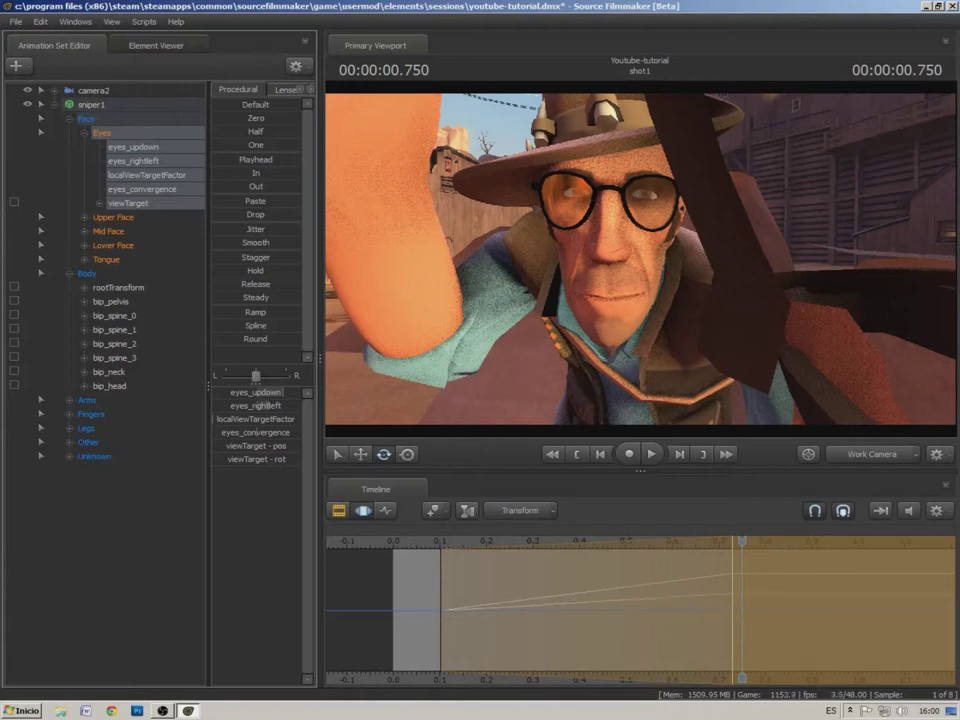
Play the shot from 0.062 s to check the sniper's eye movement
{"action": "left_click", "coordinate": [423, 541]}
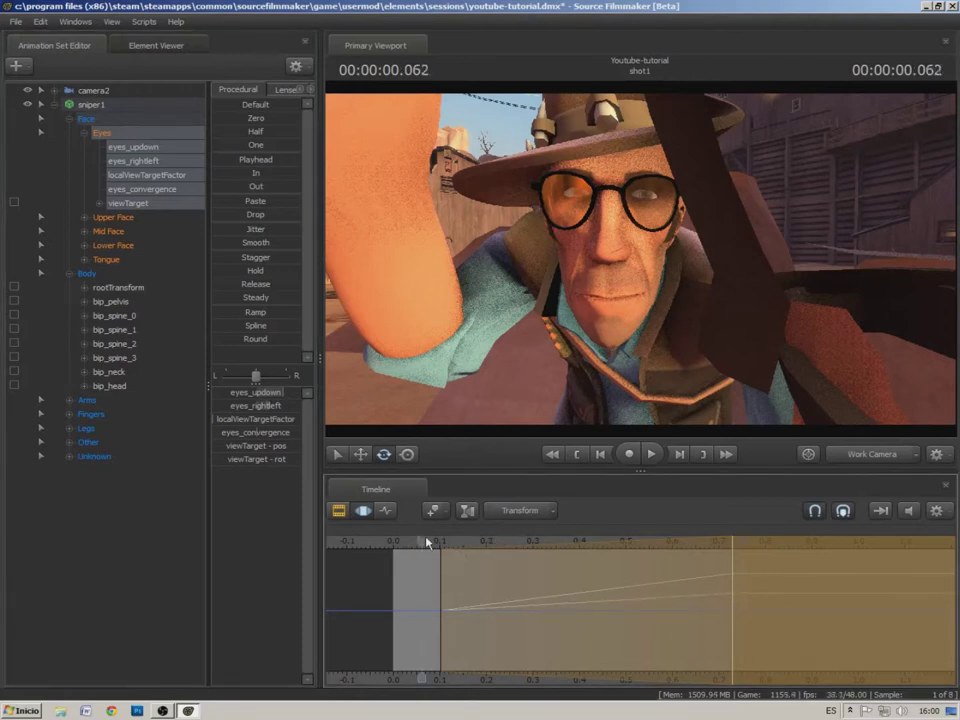
{"action": "scroll", "coordinate": [423, 541], "scroll_direction": "down", "scroll_amount": 3}
{"action": "scroll", "coordinate": [479, 549], "scroll_direction": "down", "scroll_amount": 2}
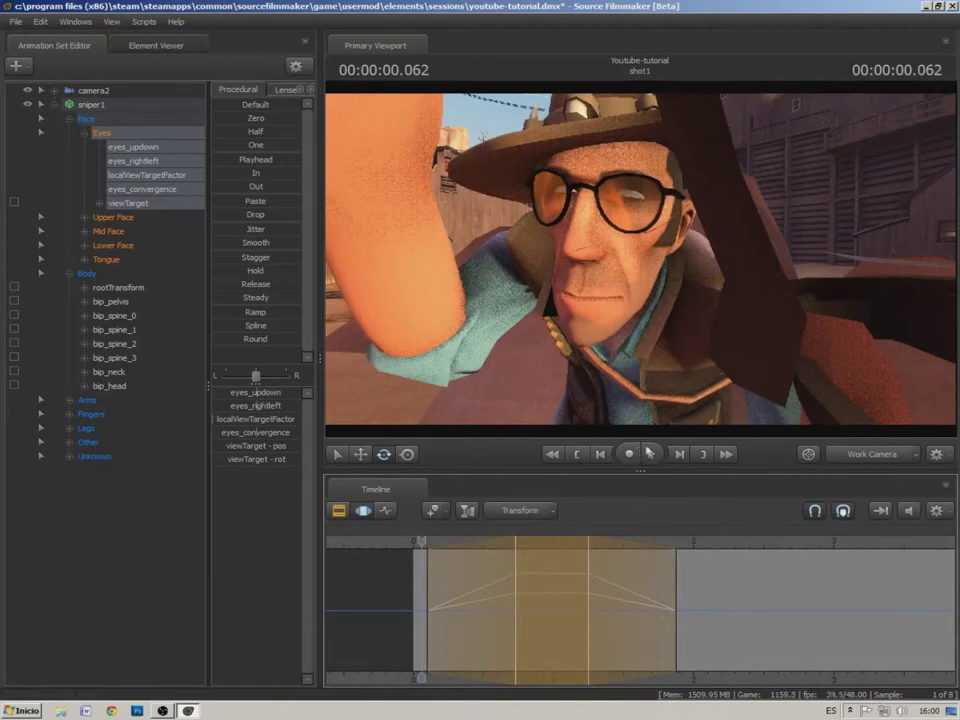
{"action": "left_click", "coordinate": [652, 454]}
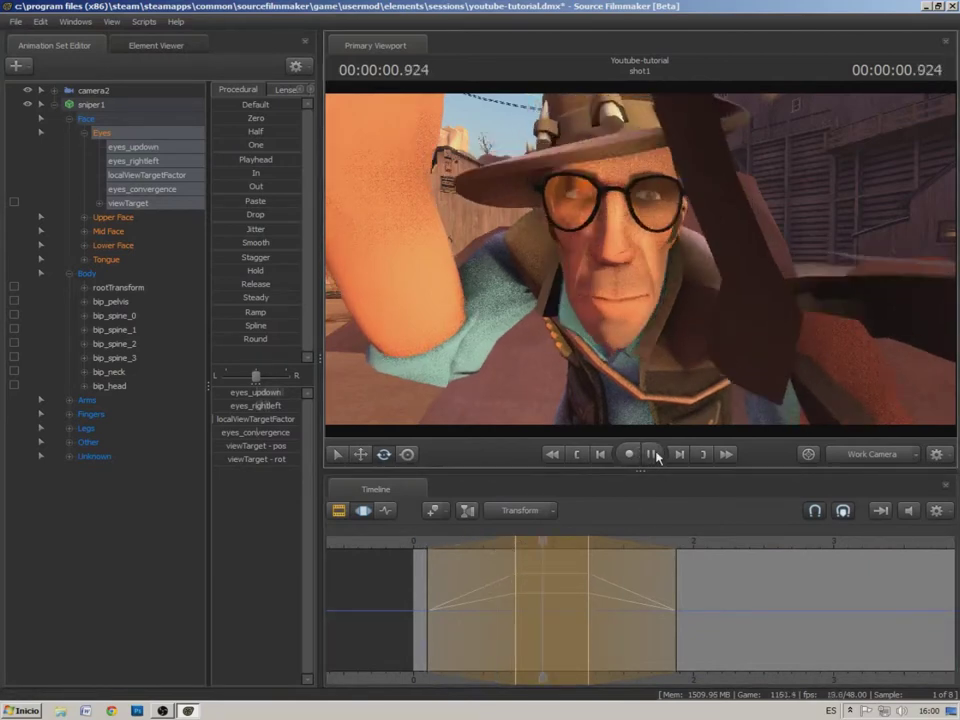
{"action": "left_click", "coordinate": [652, 454]}
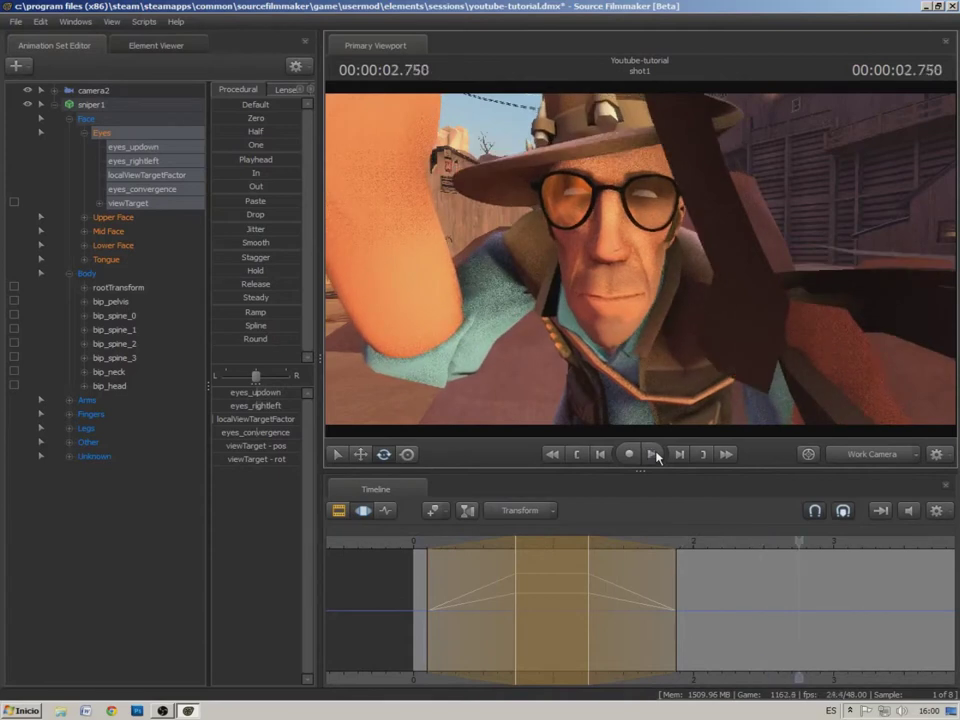
Extend the time selection's hold to the end of the timeline so the gaze persists, and preview it from 1.145 s
{"action": "left_click", "coordinate": [574, 541]}
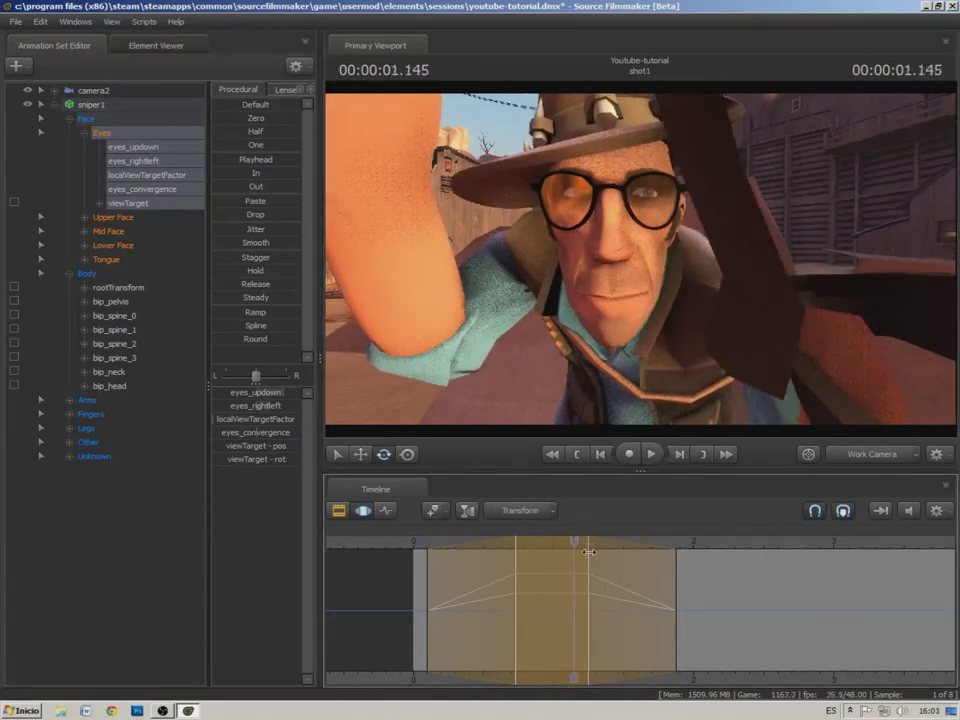
{"action": "left_click_drag", "start_coordinate": [589, 552], "coordinate": [952, 564]}
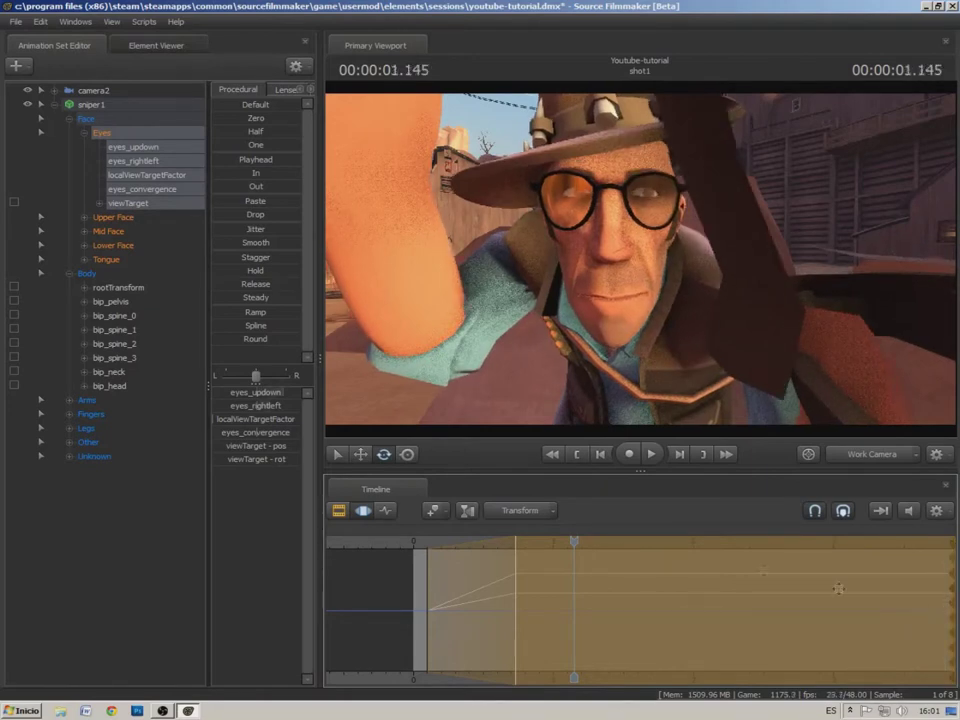
{"action": "left_click", "coordinate": [651, 456]}
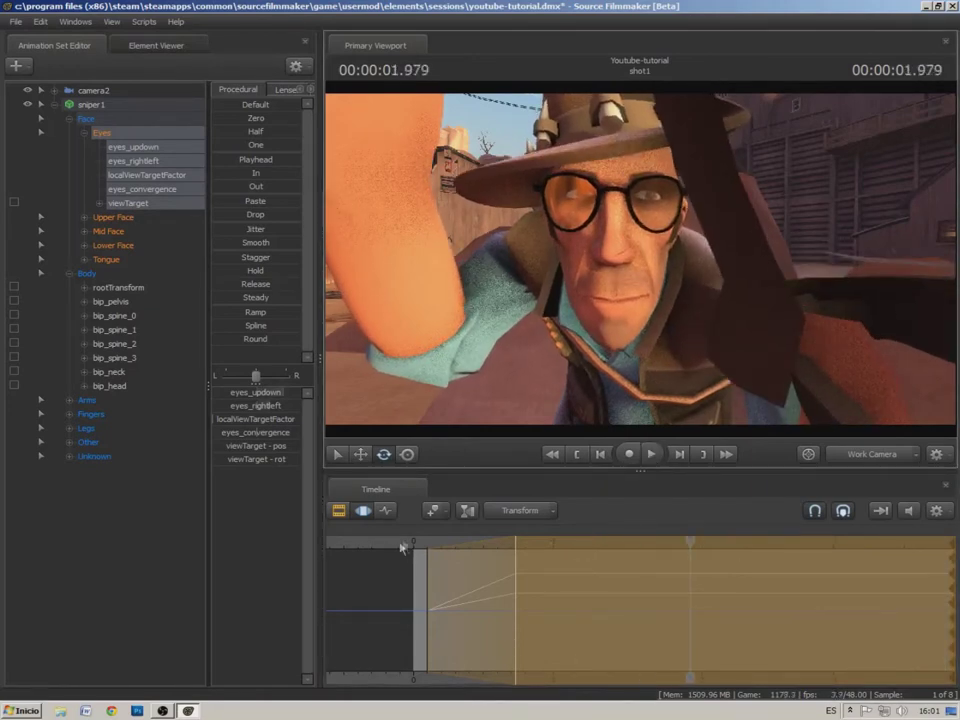
Replay the shot from its beginning and save the session
{"action": "left_click", "coordinate": [413, 540]}
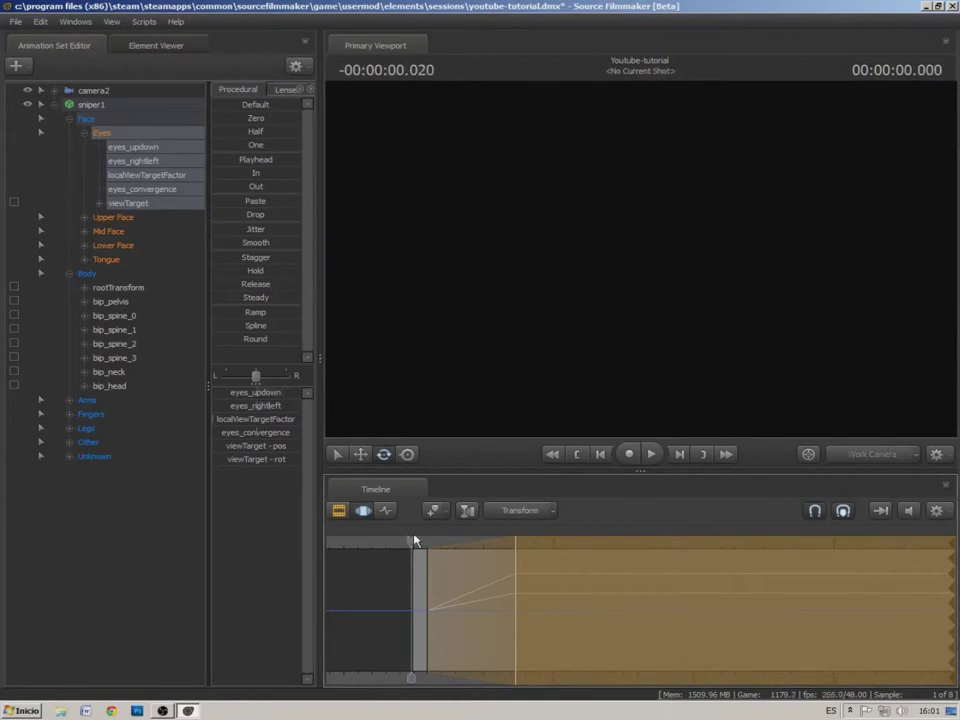
{"action": "left_click", "coordinate": [417, 541]}
{"action": "left_click", "coordinate": [651, 454]}
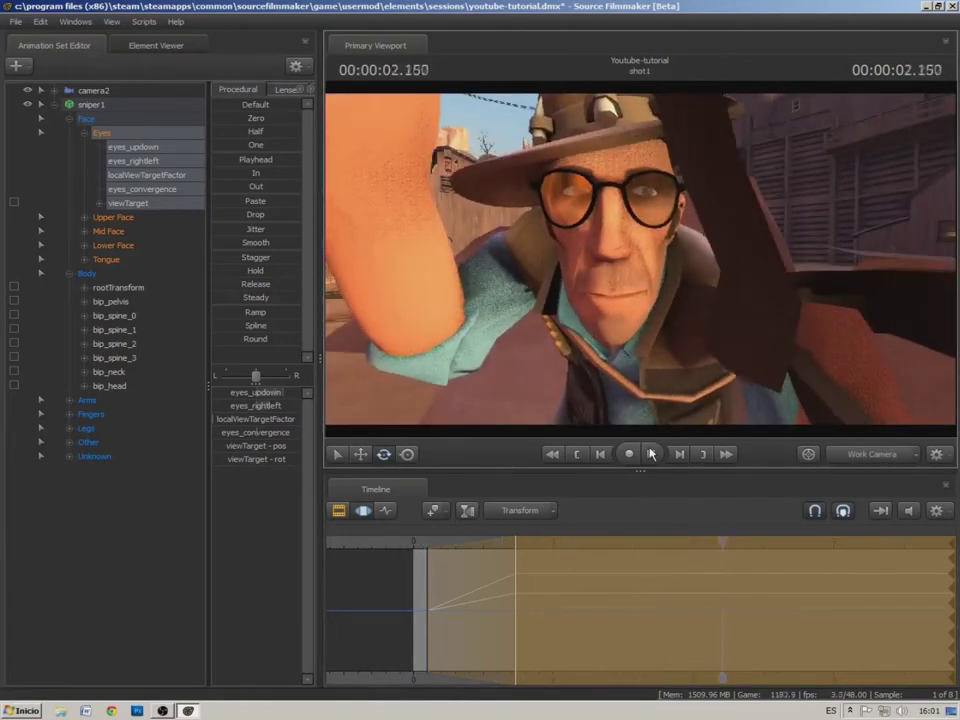
{"action": "left_click", "coordinate": [651, 454]}
{"action": "left_click", "coordinate": [16, 21]}
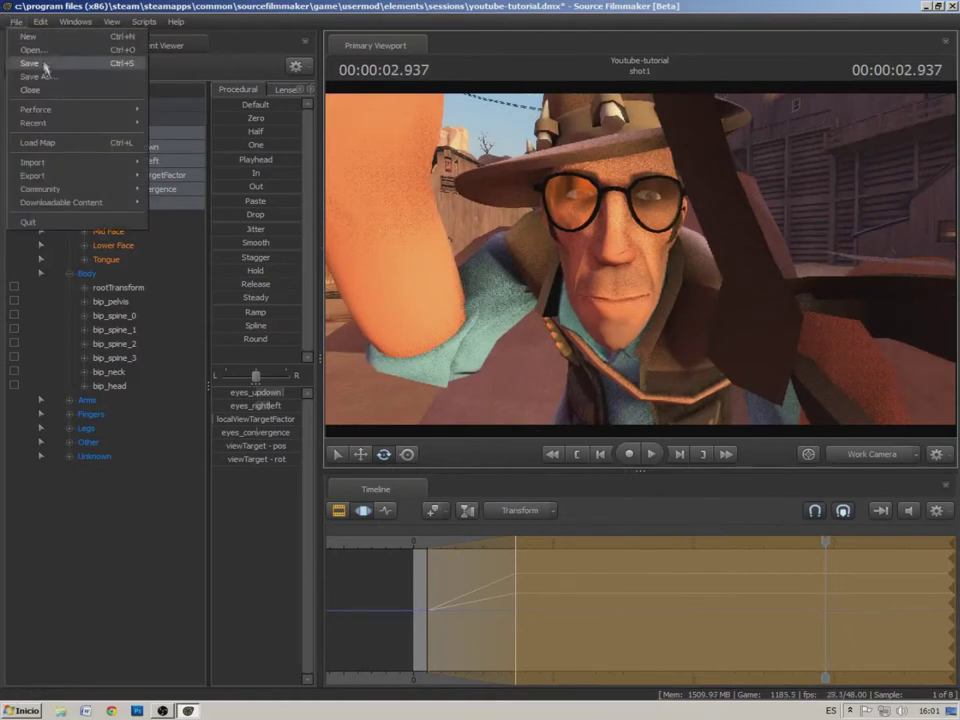
{"action": "left_click", "coordinate": [43, 65]}
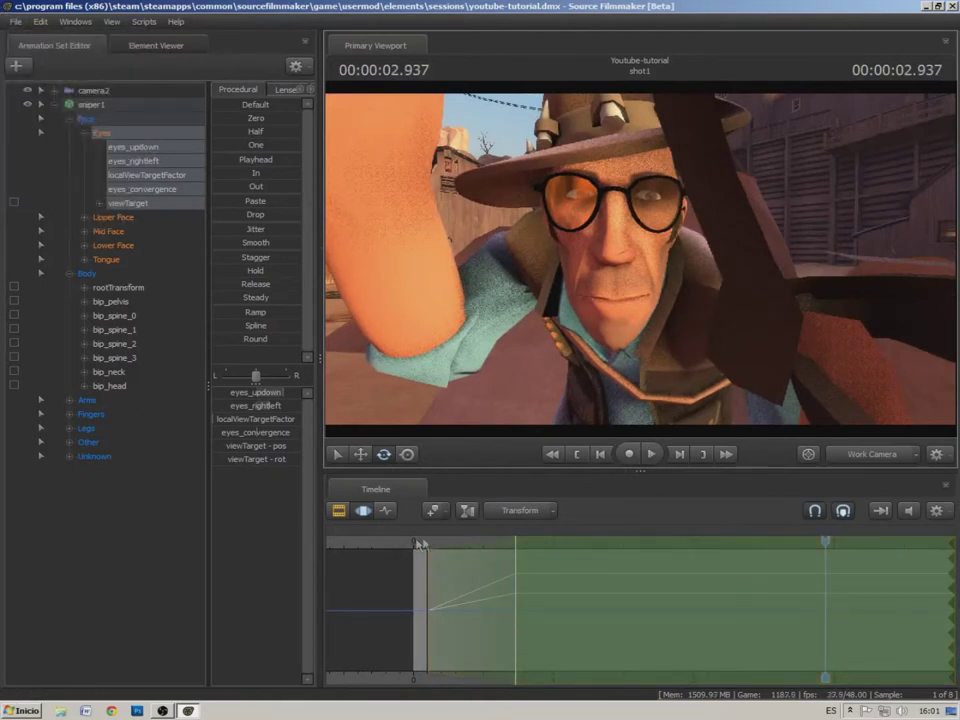
Start creating an animation set for a new model in the open yard and filter the model list for "scout"
{"action": "left_click_drag", "start_coordinate": [549, 363], "coordinate": [815, 245]}
{"action": "key", "text": "s"}
{"action": "key", "text": "a"}
{"action": "key", "text": "w"}
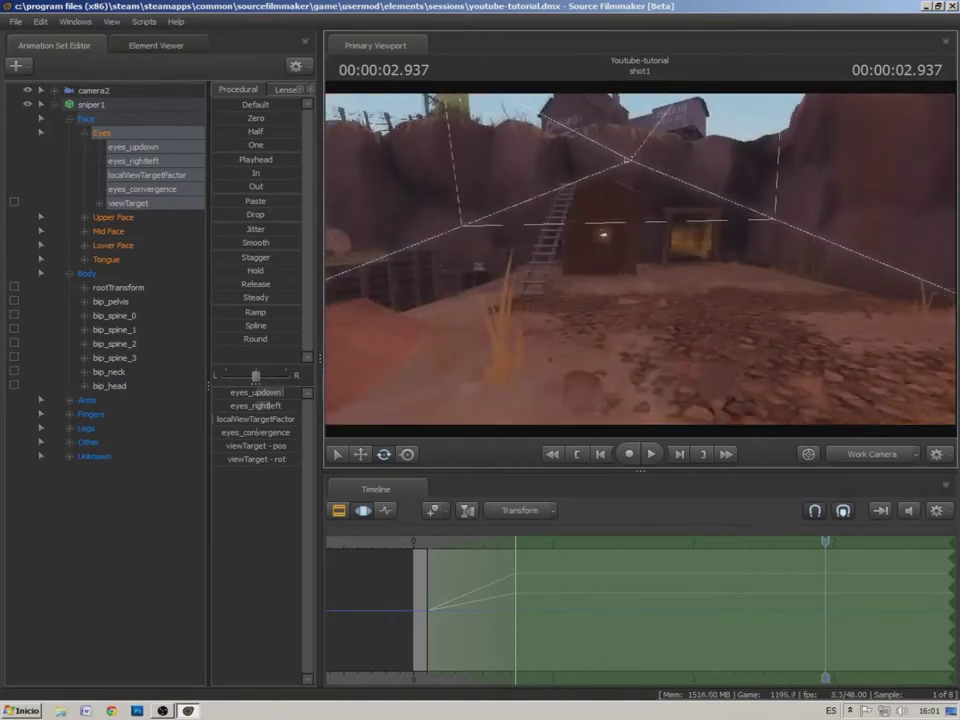
{"action": "right_click_drag", "start_coordinate": [430, 292], "coordinate": [642, 265]}
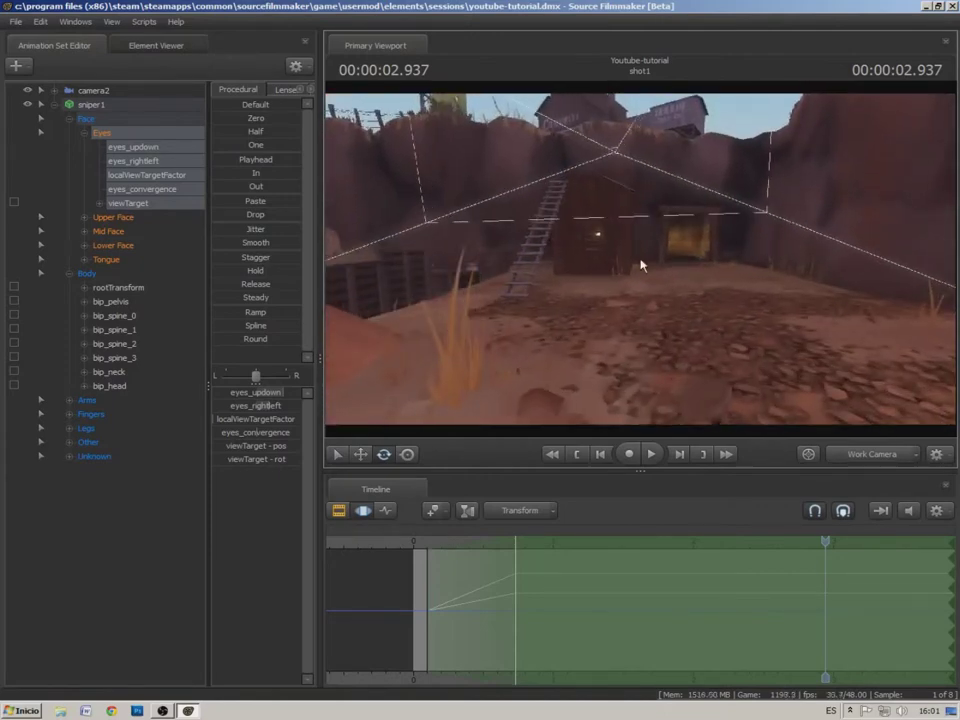
{"action": "right_click_drag", "start_coordinate": [662, 272], "coordinate": [540, 236]}
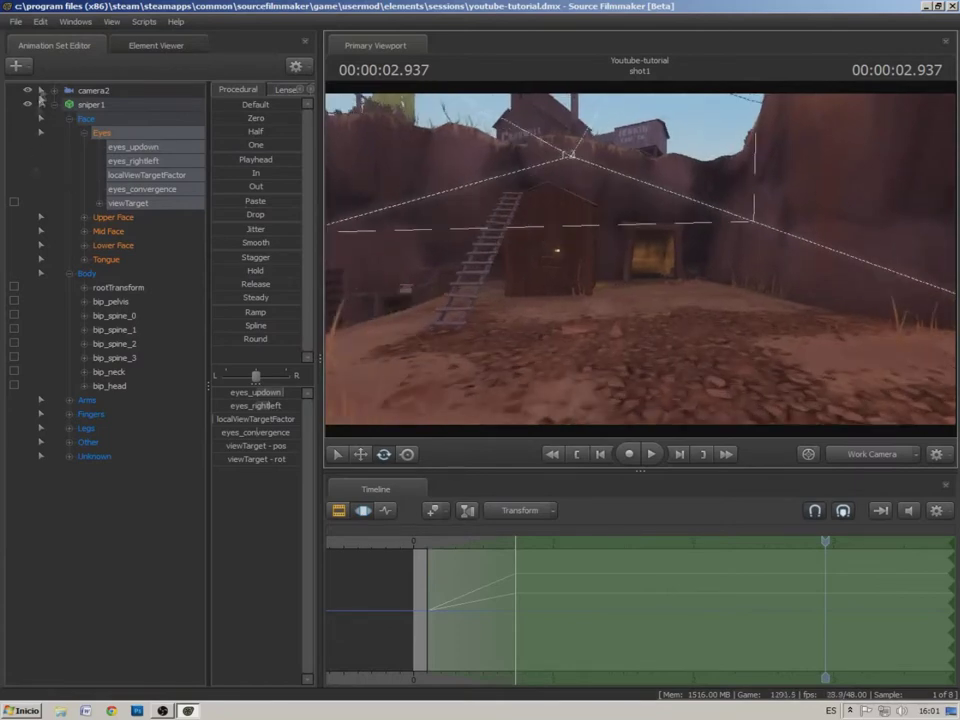
{"action": "left_click", "coordinate": [28, 66]}
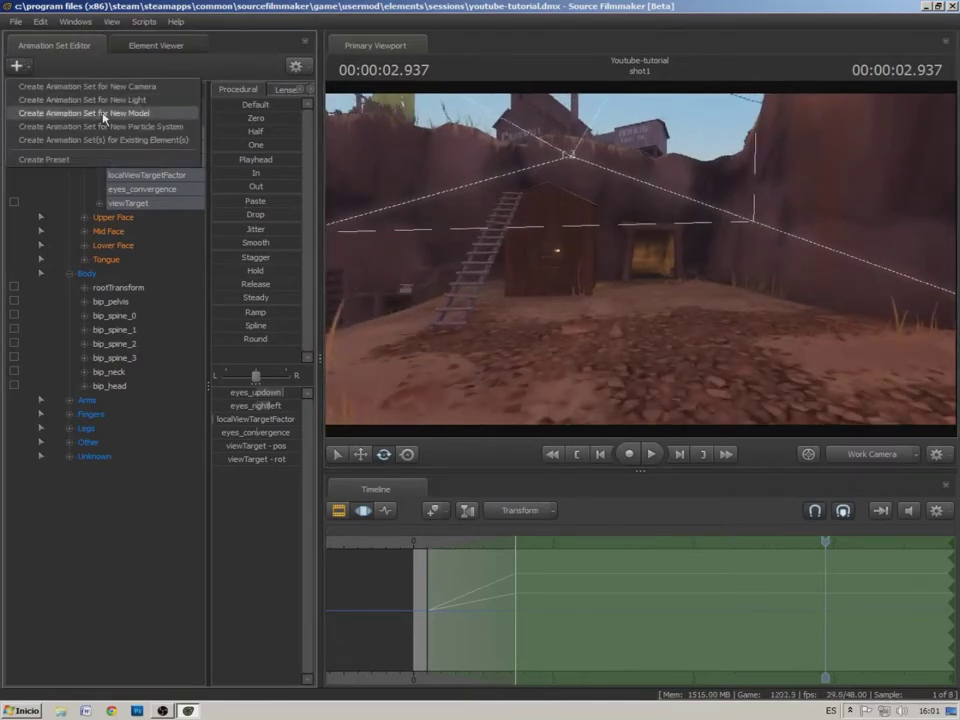
{"action": "left_click", "coordinate": [142, 110]}
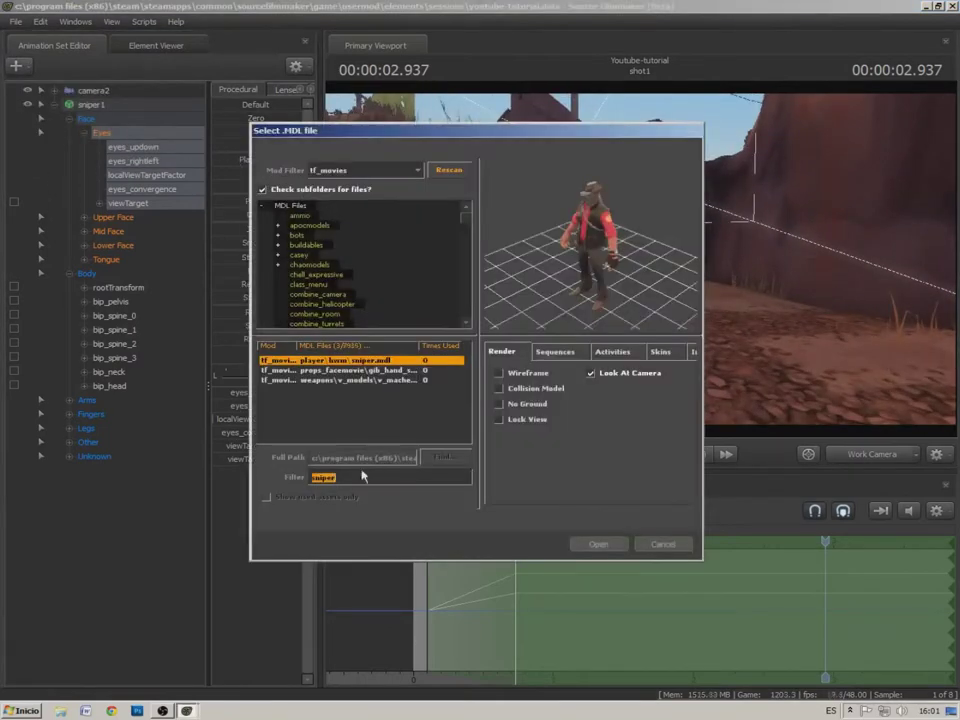
{"action": "type", "text": "scout"}
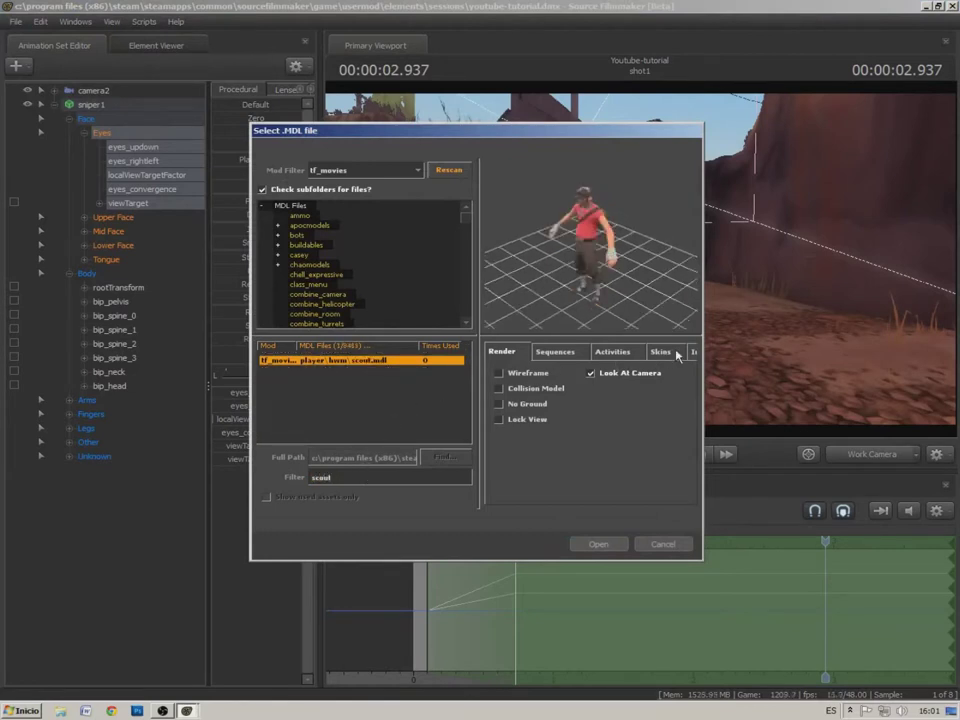
Browse the scout model's sequences, activities and skins, preview skin0 to skin4, and leave the model selection without adding anything
{"action": "left_click", "coordinate": [567, 356]}
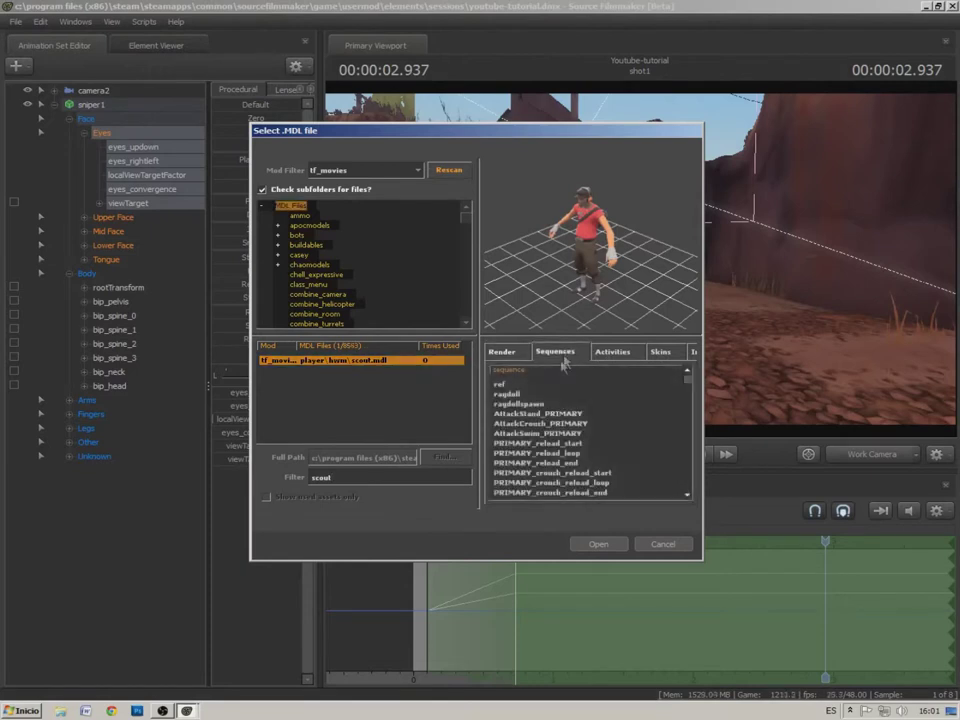
{"action": "left_click", "coordinate": [612, 356]}
{"action": "left_click", "coordinate": [660, 352]}
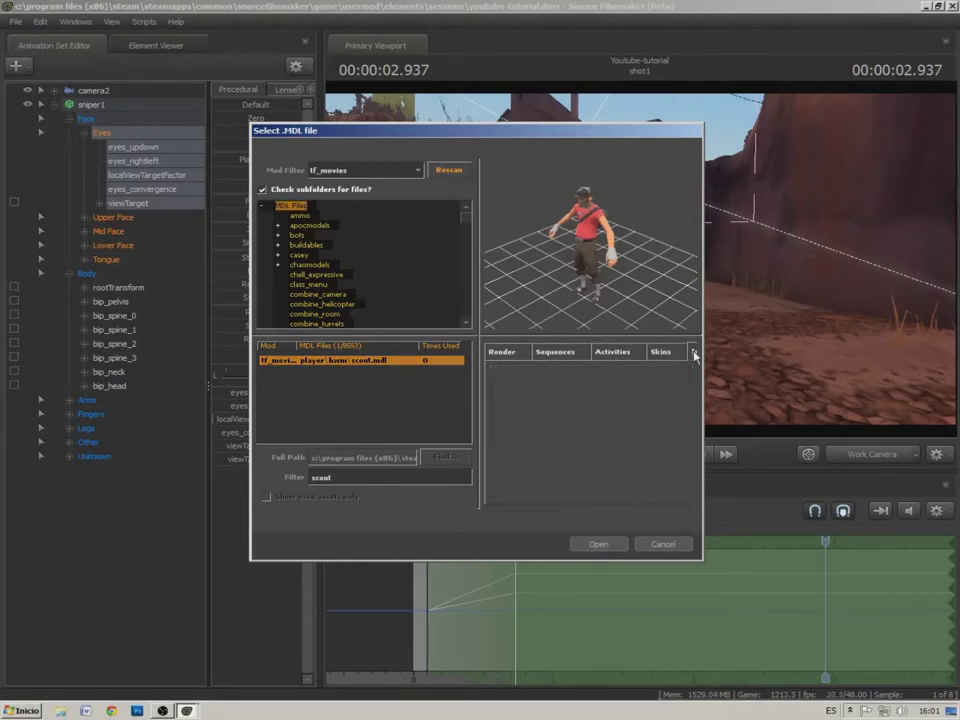
{"action": "left_click", "coordinate": [514, 424]}
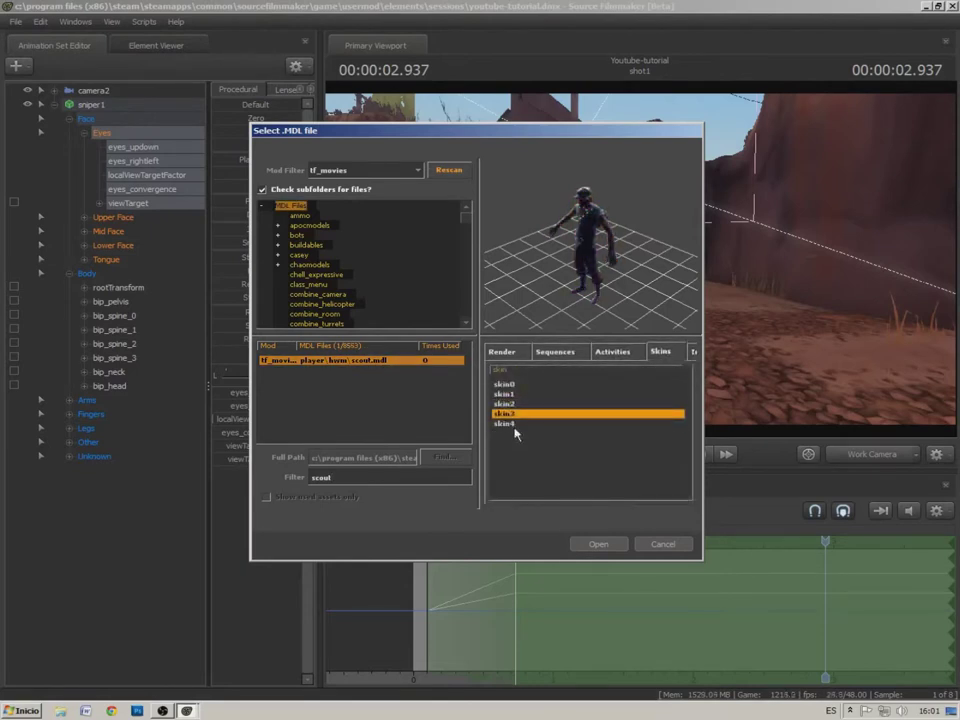
{"action": "left_click", "coordinate": [510, 424]}
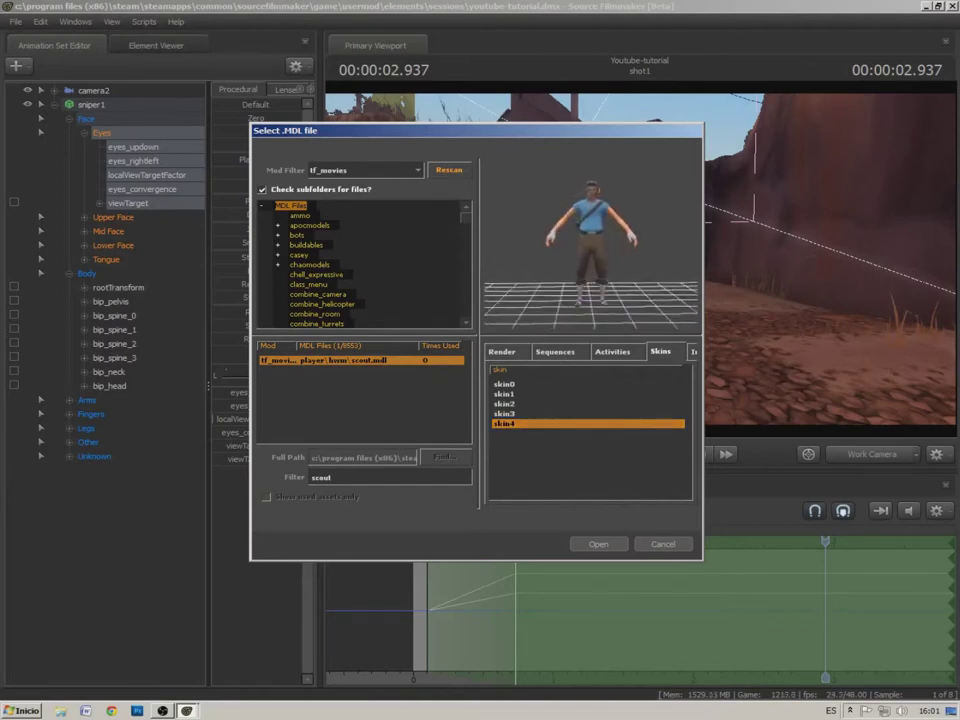
{"action": "left_click", "coordinate": [540, 384]}
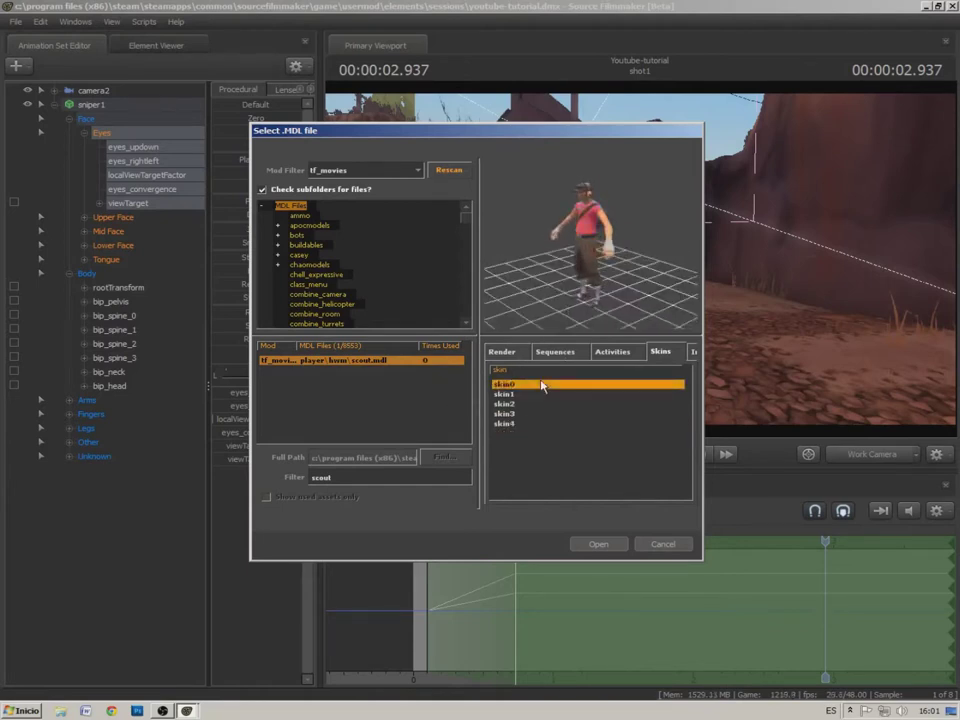
{"action": "left_click", "coordinate": [520, 394]}
{"action": "key", "text": "Down"}
{"action": "key", "text": "Down"}
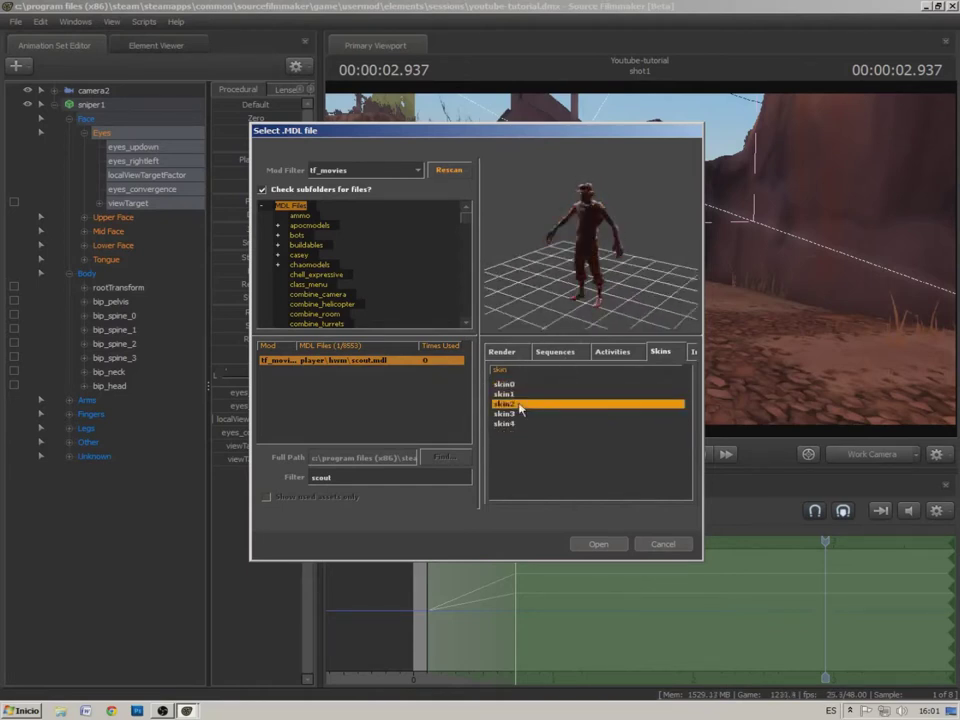
{"action": "key", "text": "Up"}
{"action": "key", "text": "Up"}
{"action": "key", "text": "Up"}
{"action": "key", "text": "Down"}
{"action": "key", "text": "Down"}
{"action": "key", "text": "Down"}
{"action": "key", "text": "Down"}
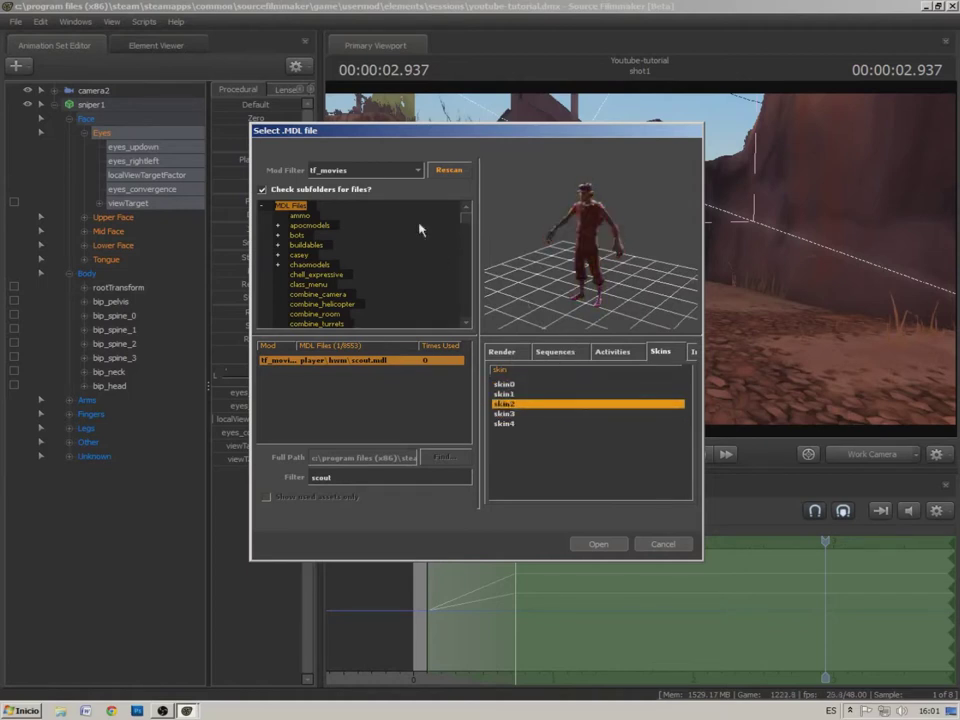
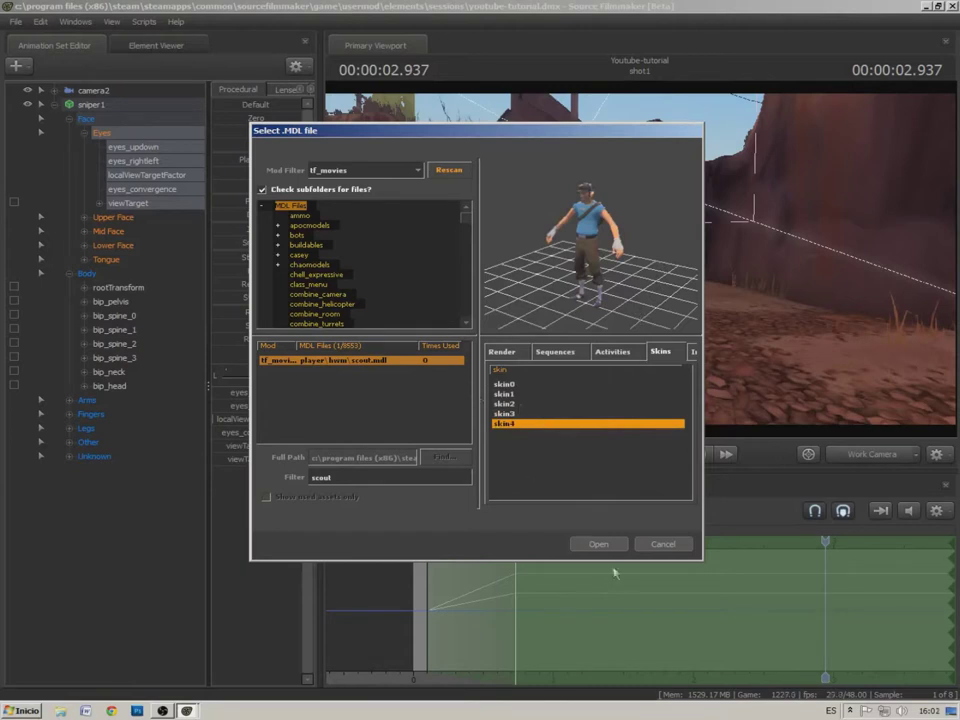
{"action": "left_click", "coordinate": [668, 546]}
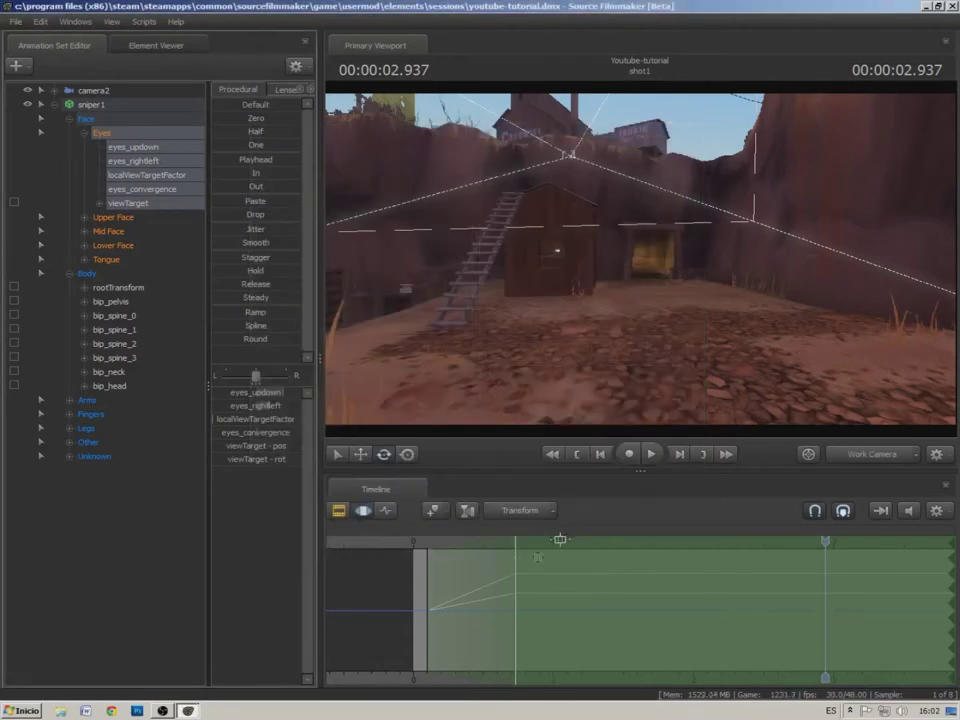
Extend the start of the time selection across everything before the shot and set the playhead to 0.187 s
{"action": "left_click", "coordinate": [515, 553]}
{"action": "left_click_drag", "start_coordinate": [514, 553], "coordinate": [306, 560]}
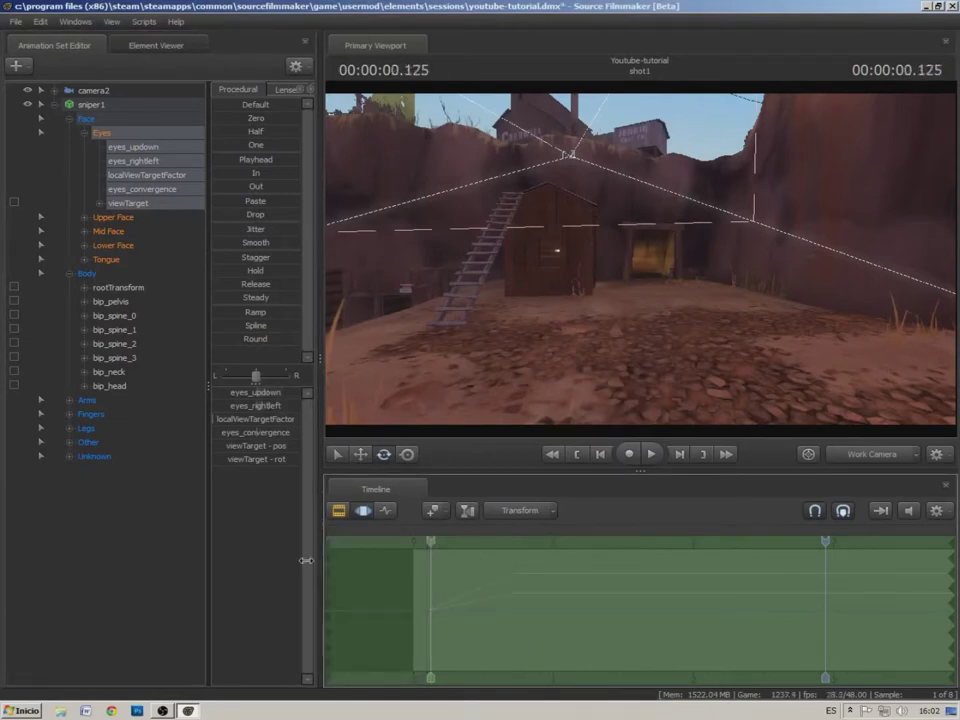
{"action": "left_click", "coordinate": [440, 540]}
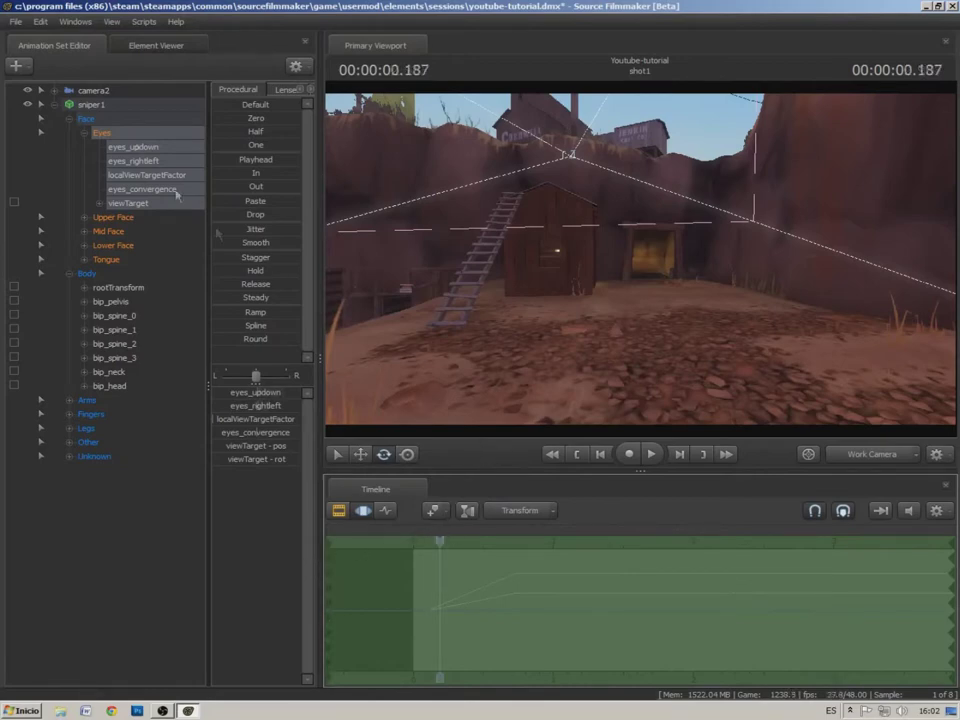
Create an animation set for the scout.mdl model and inspect the scout's placement in the scene from the side
{"action": "left_click", "coordinate": [17, 62]}
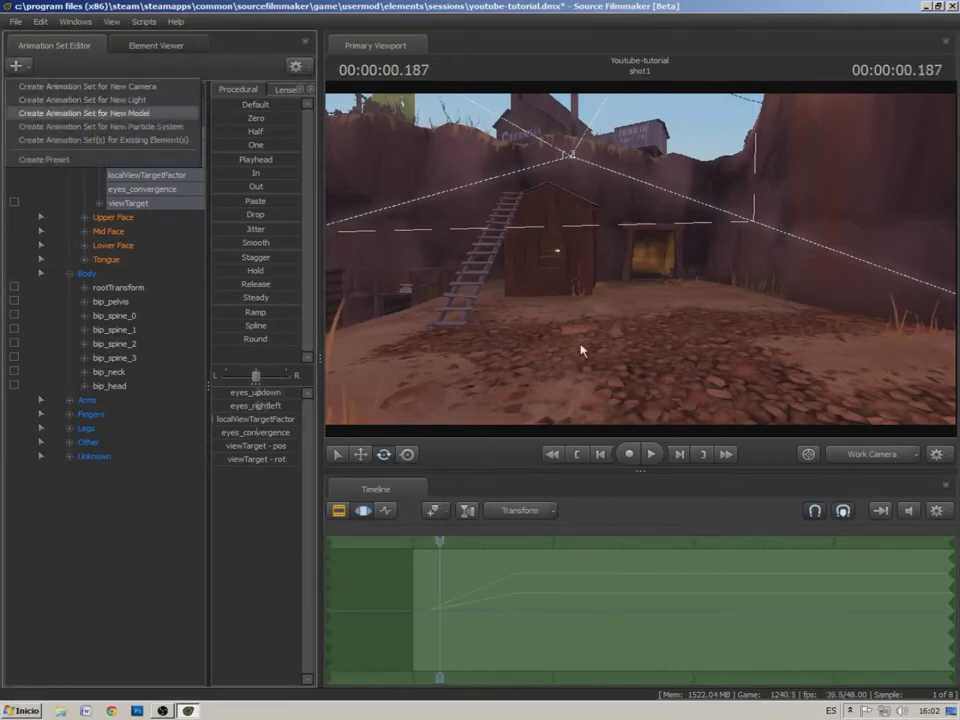
{"action": "left_click", "coordinate": [84, 113]}
{"action": "left_click", "coordinate": [609, 544]}
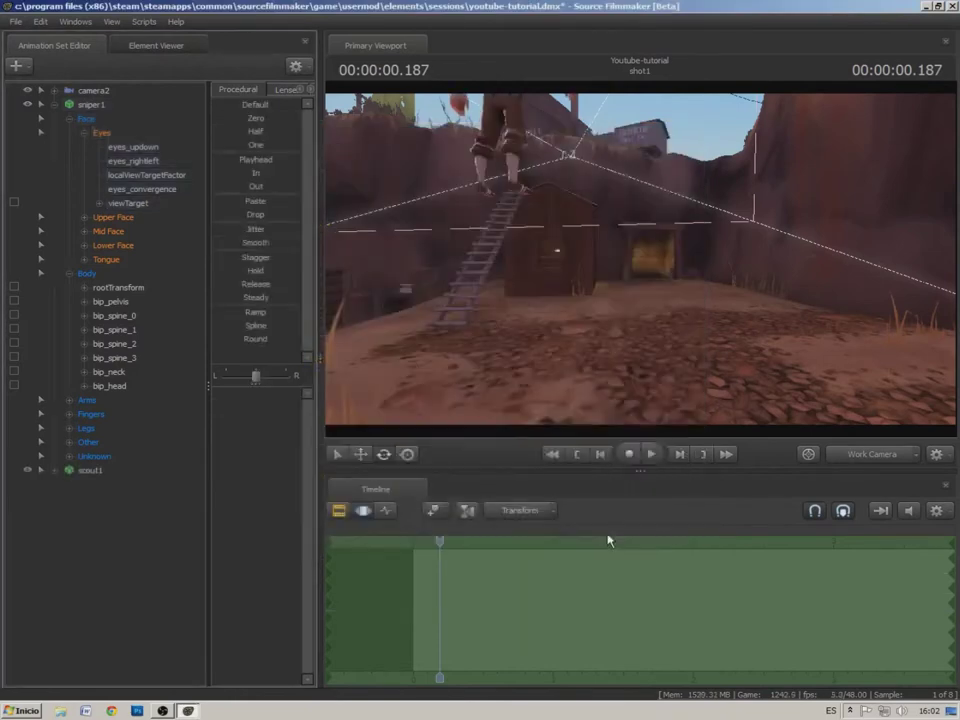
{"action": "left_click_drag", "start_coordinate": [637, 366], "coordinate": [780, 270]}
{"action": "right_click_drag", "start_coordinate": [595, 345], "coordinate": [641, 265]}
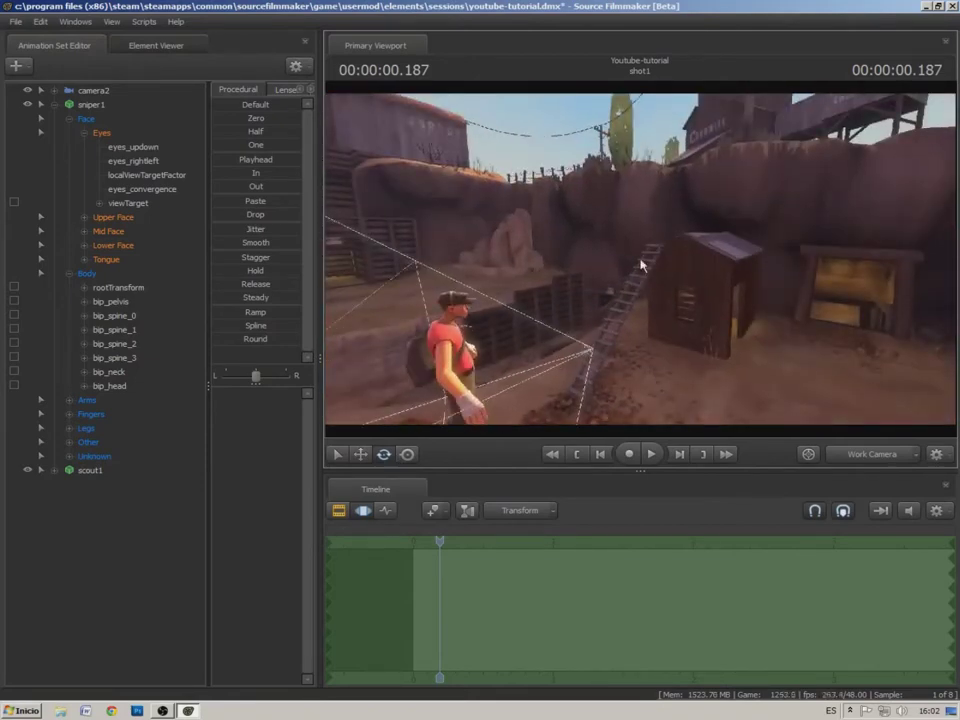
{"action": "left_click_drag", "start_coordinate": [640, 262], "coordinate": [606, 262]}
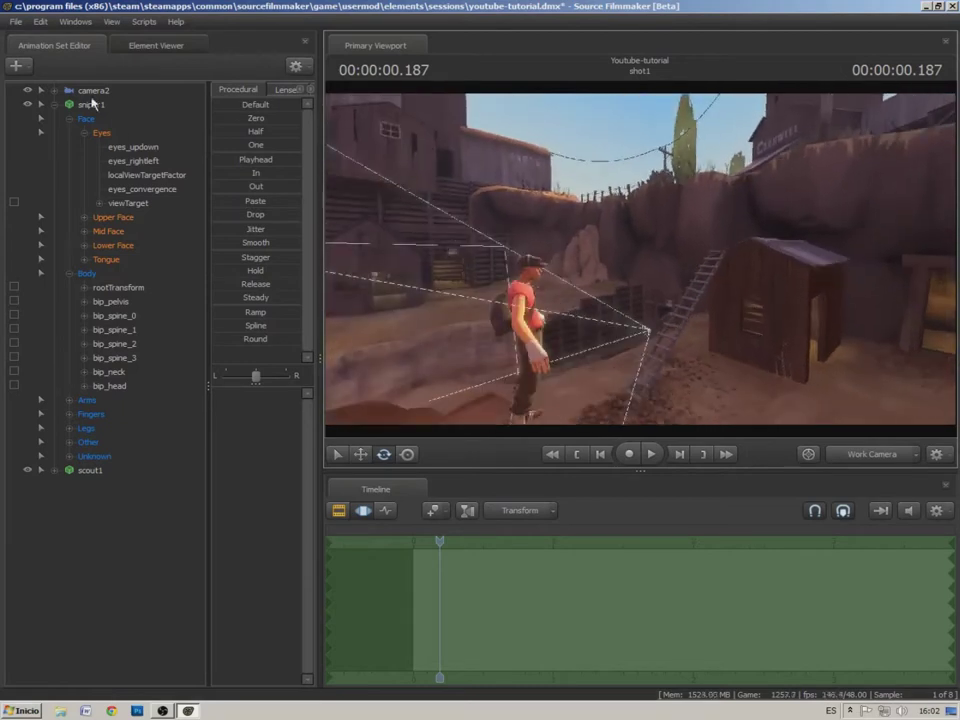
Set the scout's skin to 4 and look at the model from the front
{"action": "right_click", "coordinate": [92, 472]}
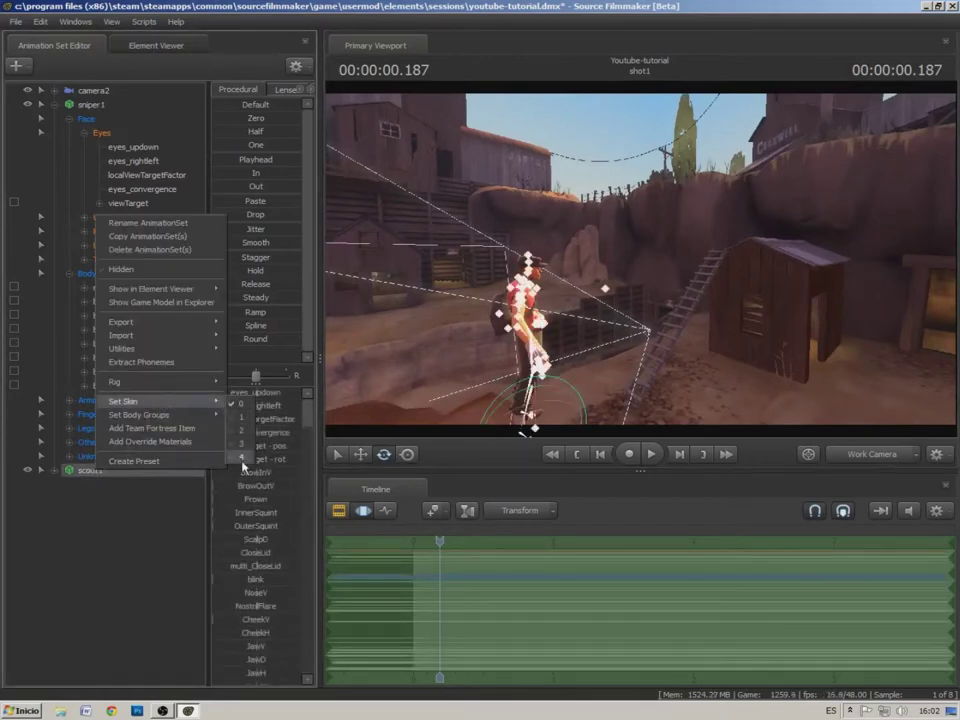
{"action": "left_click", "coordinate": [241, 458]}
{"action": "left_click_drag", "start_coordinate": [849, 304], "coordinate": [940, 370]}
{"action": "left_click_drag", "start_coordinate": [640, 262], "coordinate": [510, 262]}
{"action": "right_click_drag", "start_coordinate": [640, 240], "coordinate": [640, 240]}
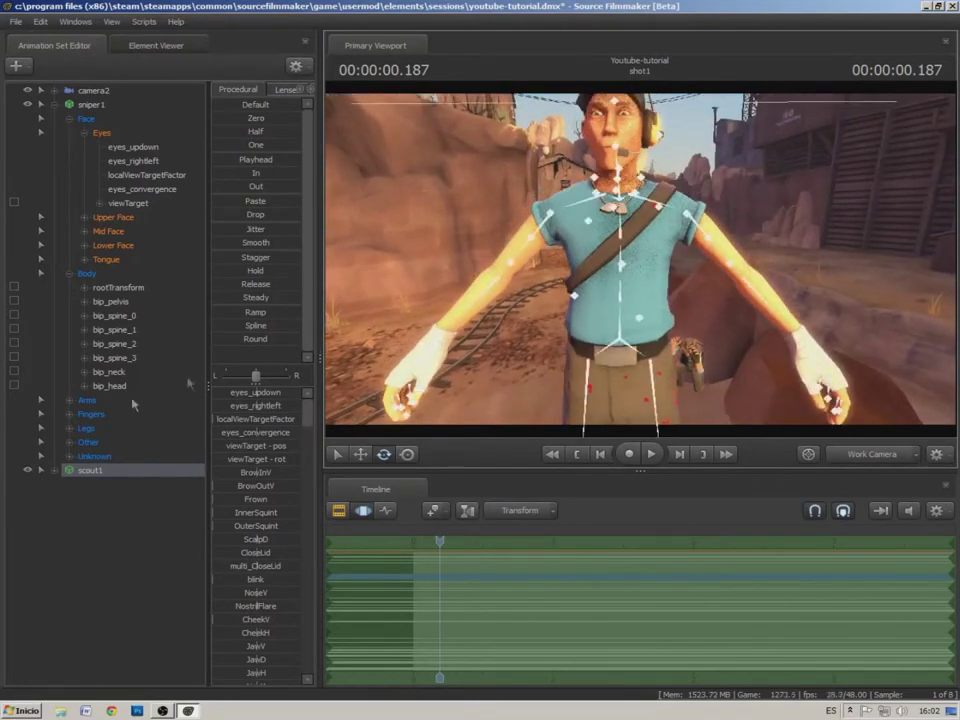
Set the scout's pack body group to <none> to remove the bag
{"action": "left_click", "coordinate": [55, 471]}
{"action": "right_click", "coordinate": [88, 474]}
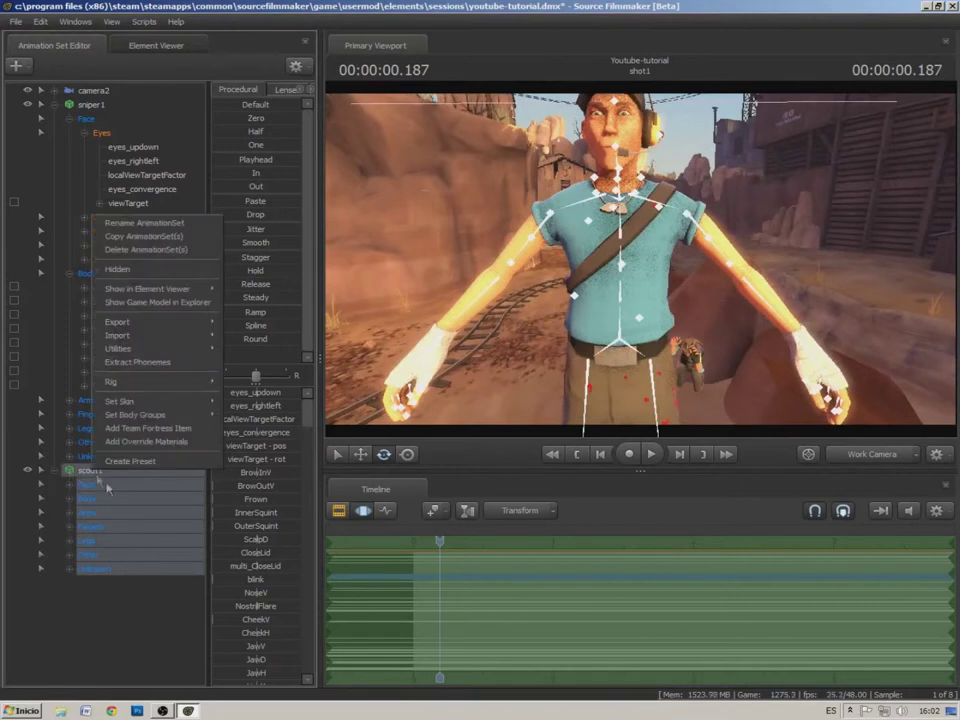
{"action": "mouse_move", "coordinate": [130, 414]}
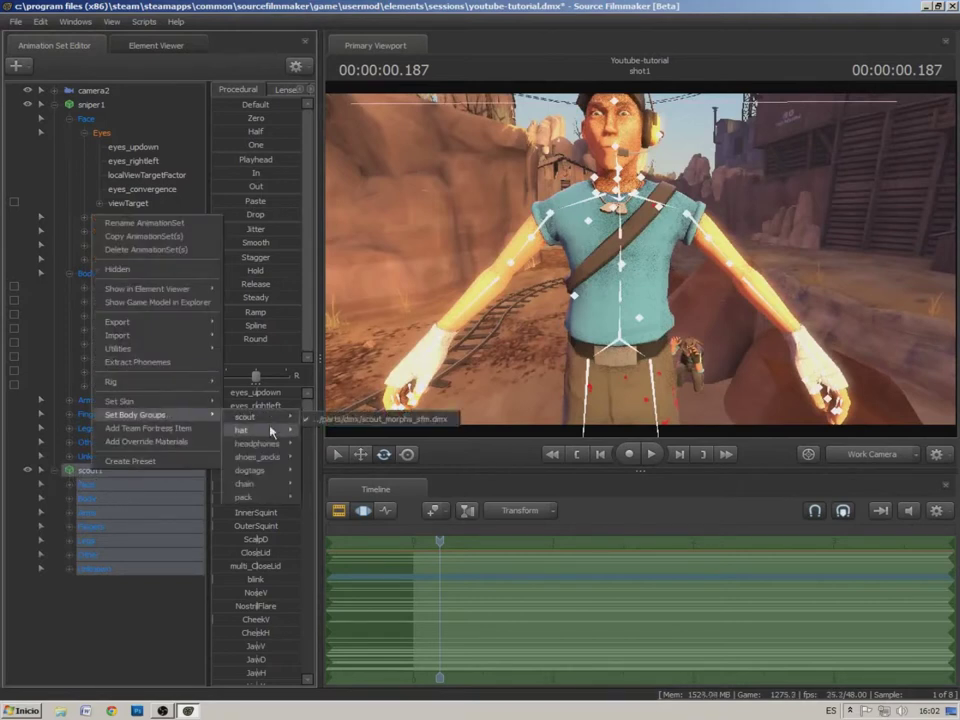
{"action": "mouse_move", "coordinate": [271, 432]}
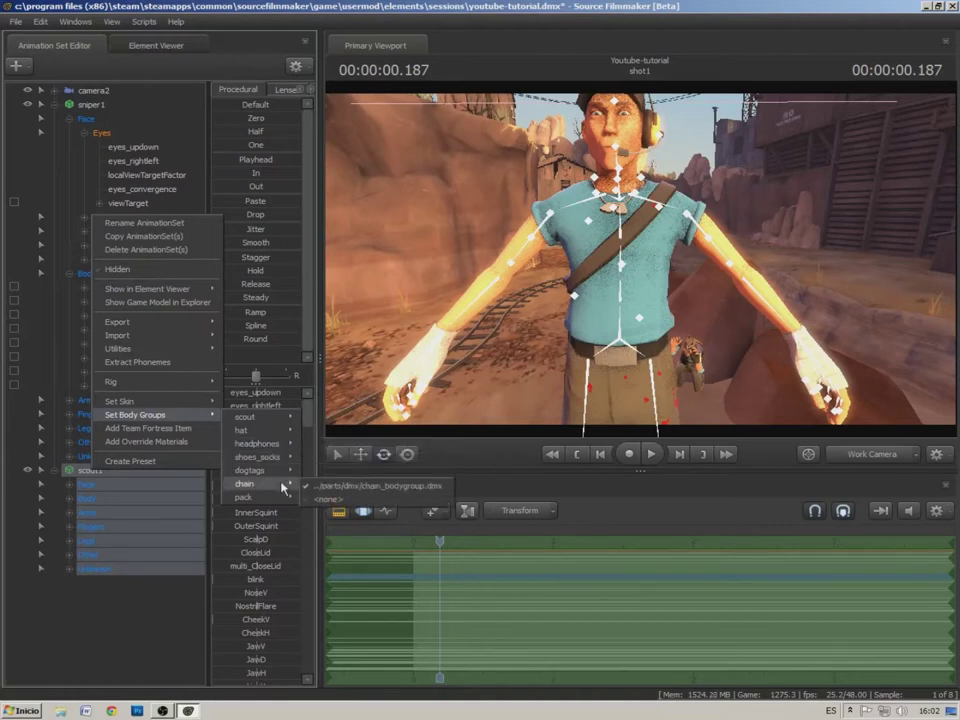
{"action": "mouse_move", "coordinate": [283, 500]}
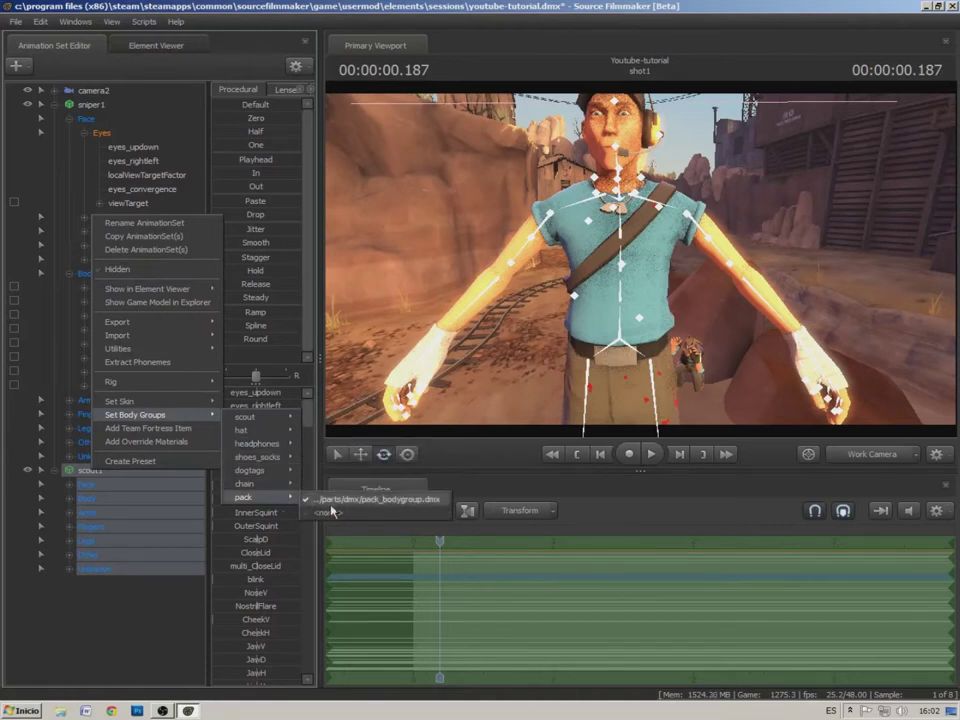
{"action": "left_click", "coordinate": [318, 512]}
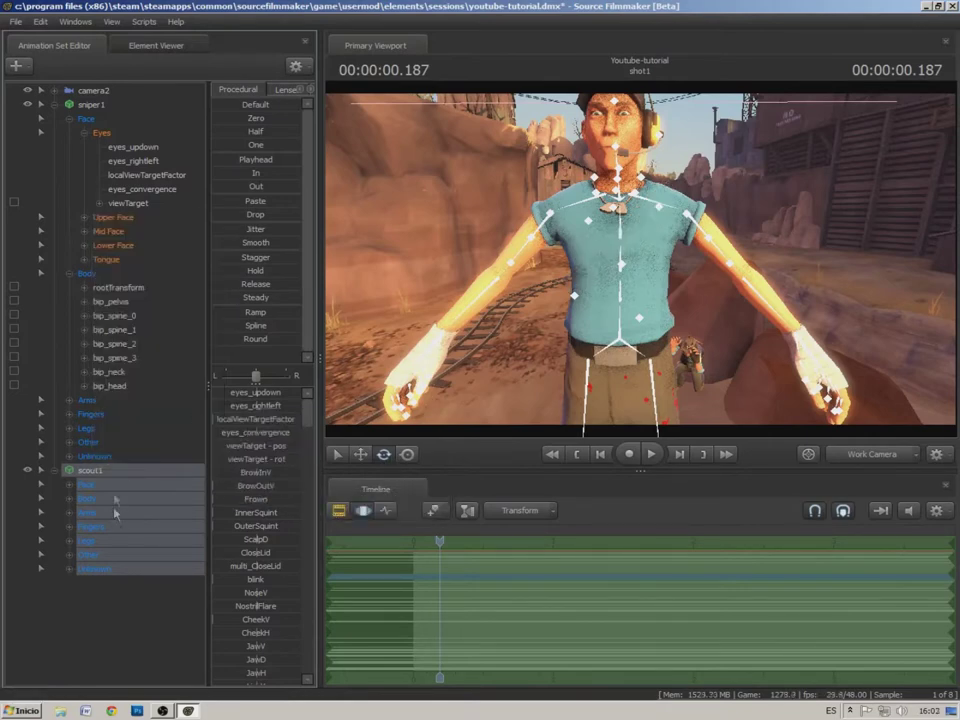
{"action": "right_click", "coordinate": [108, 469]}
{"action": "left_click", "coordinate": [586, 251]}
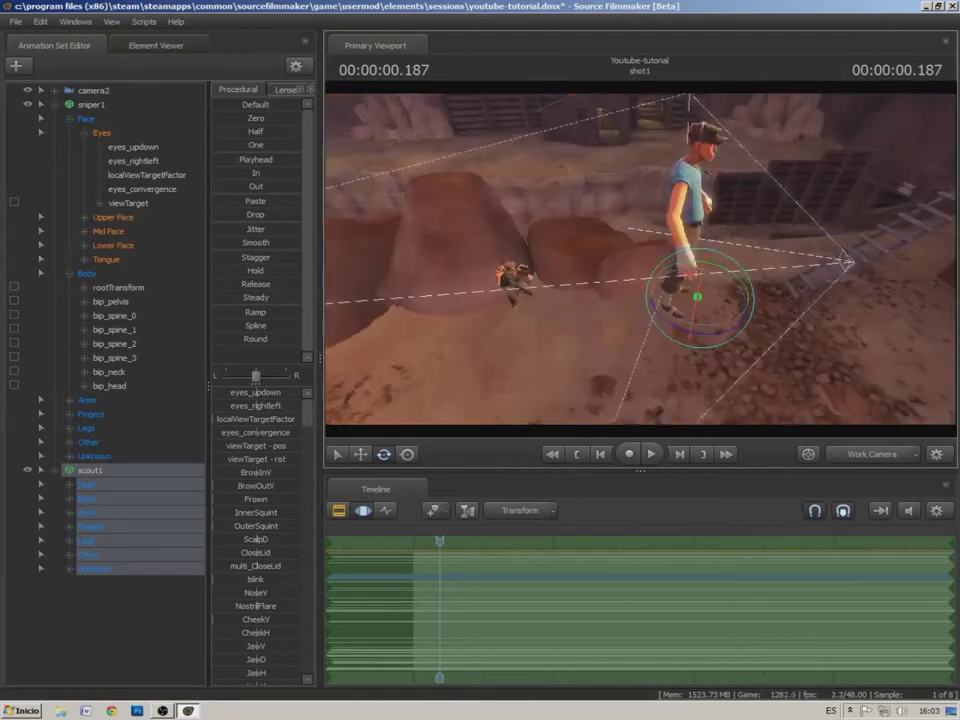
Move the scout from beside the camera across the yard toward the lit doorway beyond the wooden shed
{"action": "left_click_drag", "start_coordinate": [520, 375], "coordinate": [443, 382]}
{"action": "left_click", "coordinate": [359, 455]}
{"action": "left_click_drag", "start_coordinate": [640, 260], "coordinate": [864, 257]}
{"action": "left_click_drag", "start_coordinate": [458, 430], "coordinate": [516, 358]}
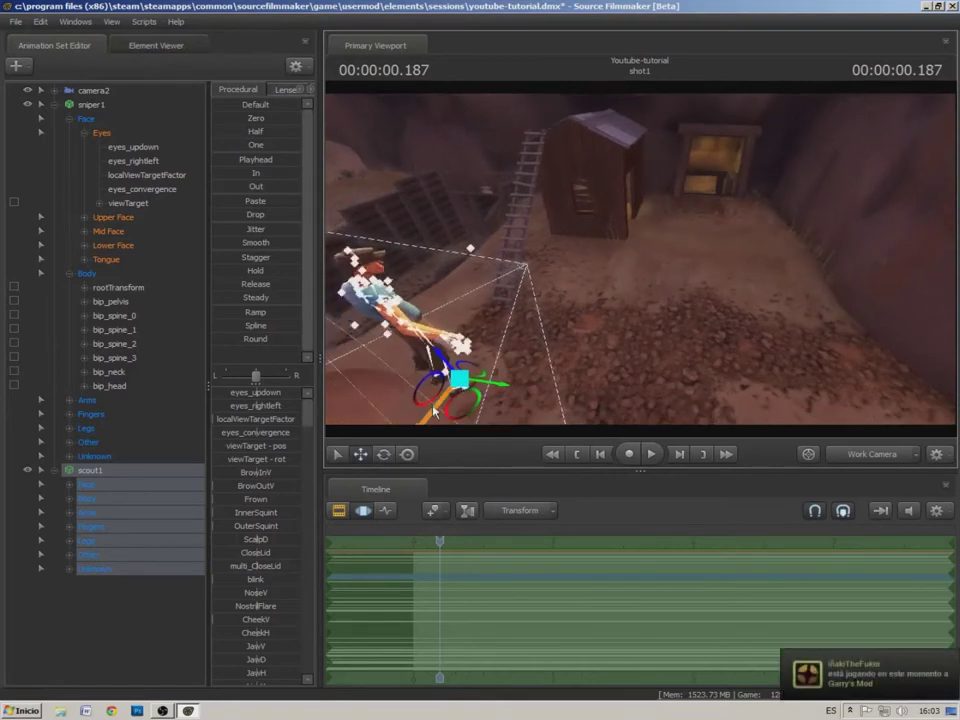
{"action": "left_click_drag", "start_coordinate": [433, 413], "coordinate": [661, 173]}
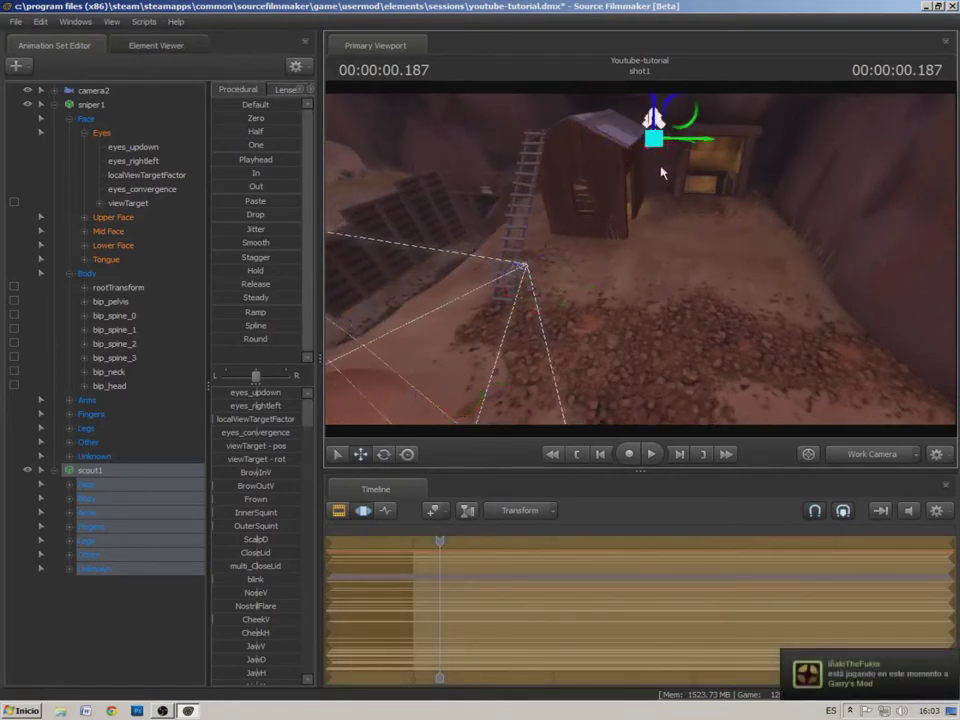
{"action": "left_click_drag", "start_coordinate": [656, 122], "coordinate": [660, 188]}
{"action": "key", "text": "w"}
Position the scout on the ground in front of the wooden-framed tunnel entrance
{"action": "left_click_drag", "start_coordinate": [634, 267], "coordinate": [616, 313]}
{"action": "left_click_drag", "start_coordinate": [631, 186], "coordinate": [634, 186]}
{"action": "left_click_drag", "start_coordinate": [664, 224], "coordinate": [747, 234]}
{"action": "left_click_drag", "start_coordinate": [672, 258], "coordinate": [683, 283]}
{"action": "key", "text": "w"}
{"action": "key", "text": "w"}
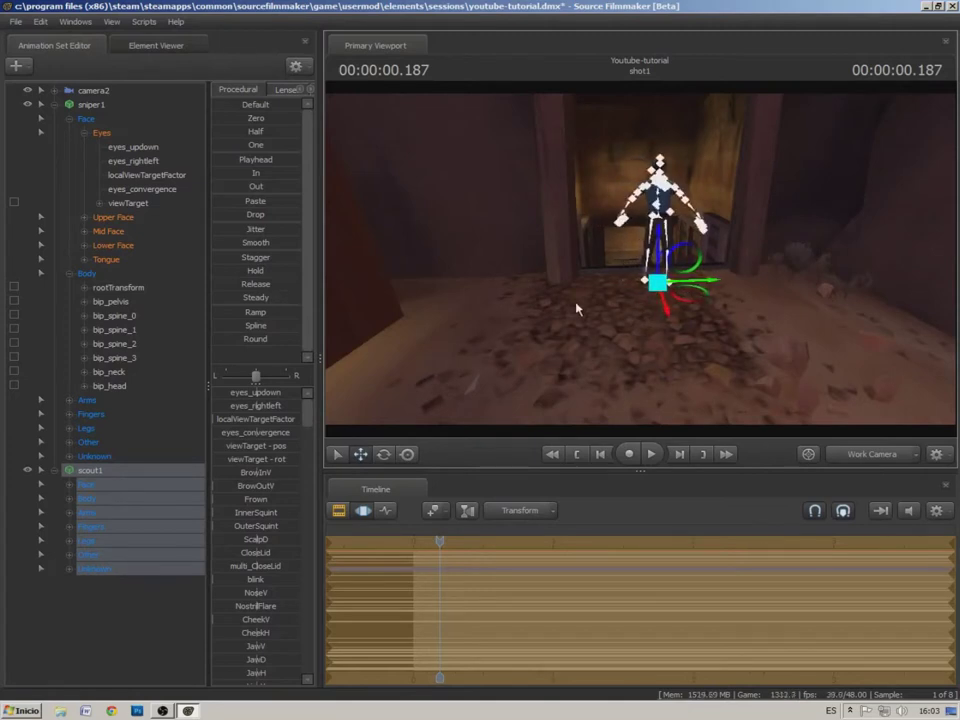
{"action": "left_click_drag", "start_coordinate": [549, 346], "coordinate": [546, 392]}
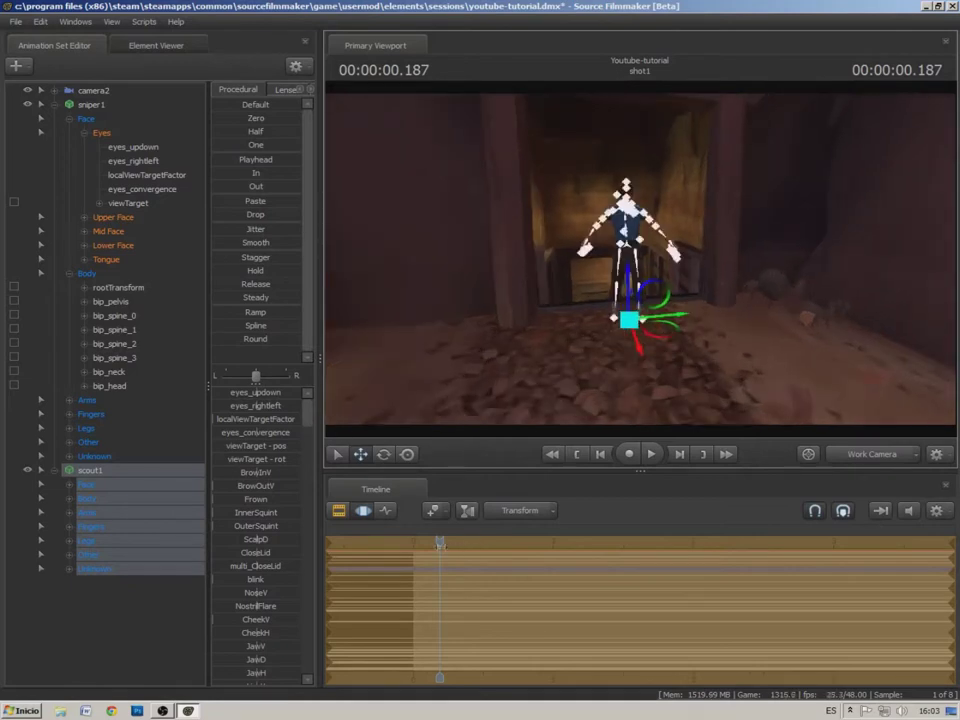
Rotate the scout slightly and nudge it sideways within the tunnel entrance
{"action": "left_click", "coordinate": [383, 454]}
{"action": "left_click_drag", "start_coordinate": [650, 352], "coordinate": [639, 299]}
{"action": "left_click_drag", "start_coordinate": [480, 261], "coordinate": [627, 396]}
{"action": "key", "text": "w"}
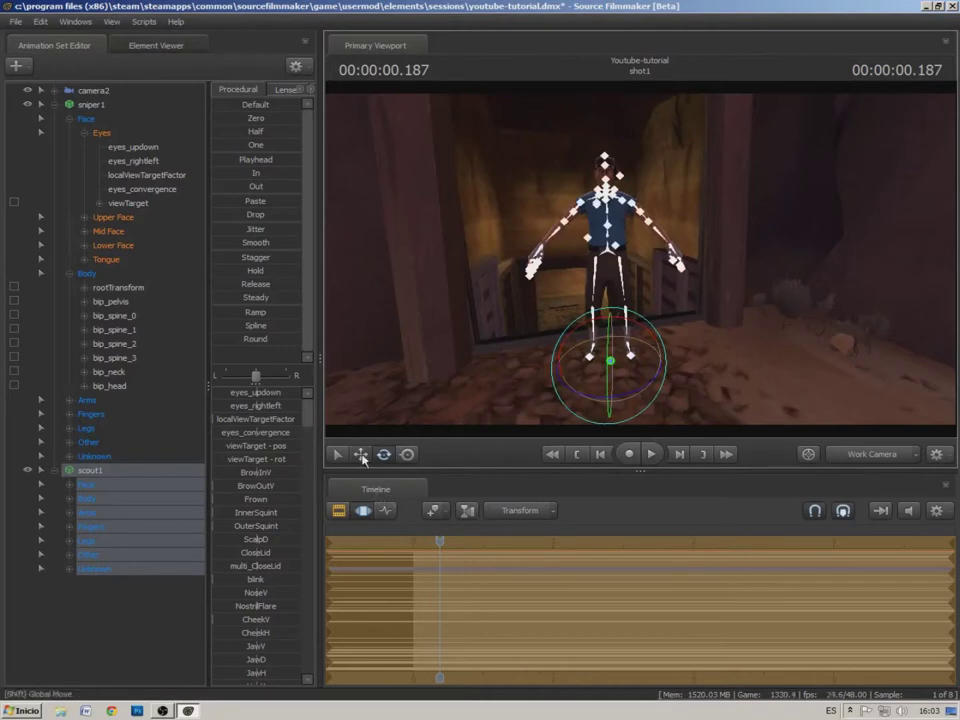
{"action": "left_click", "coordinate": [360, 454]}
{"action": "left_click_drag", "start_coordinate": [645, 366], "coordinate": [628, 369]}
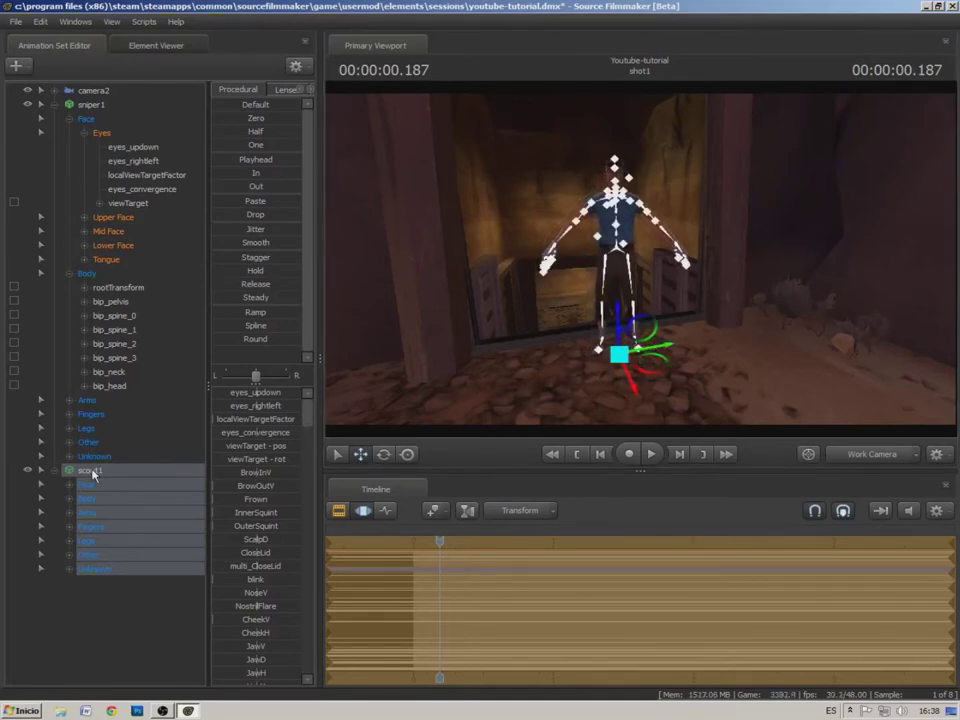
Set the scout's hat body group to <none> and check the bare head up close
{"action": "right_click", "coordinate": [92, 472]}
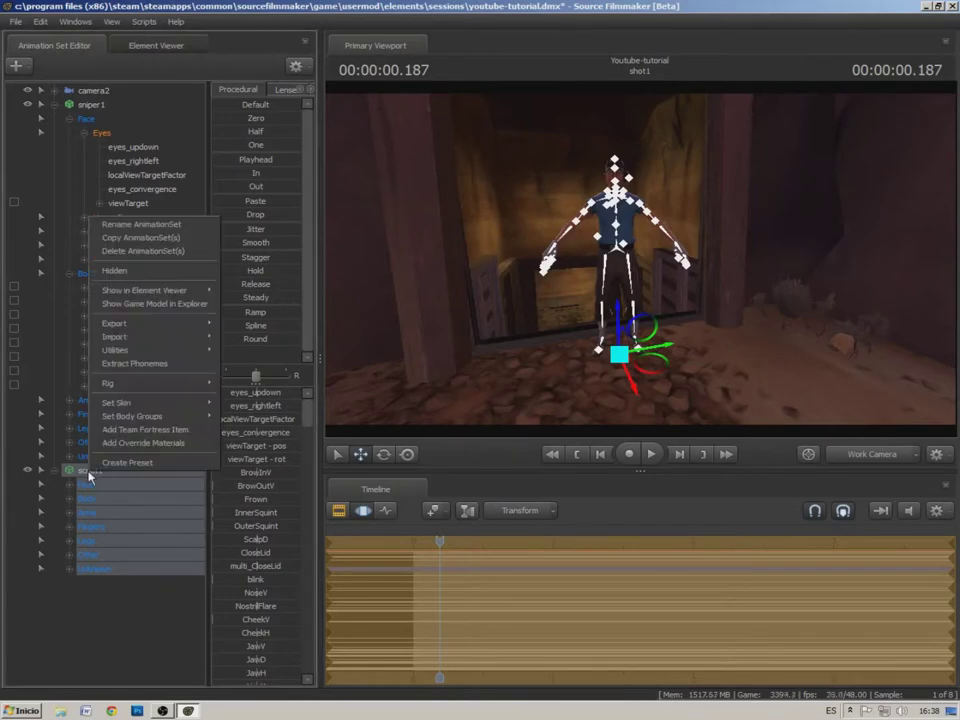
{"action": "mouse_move", "coordinate": [150, 416]}
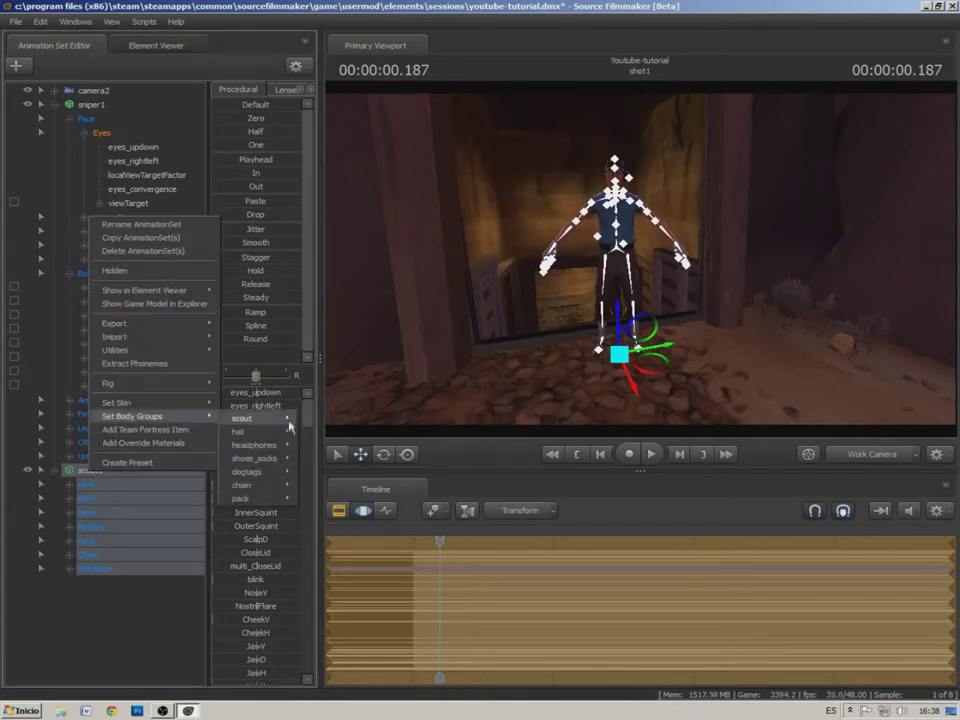
{"action": "mouse_move", "coordinate": [290, 433]}
{"action": "left_click", "coordinate": [321, 447]}
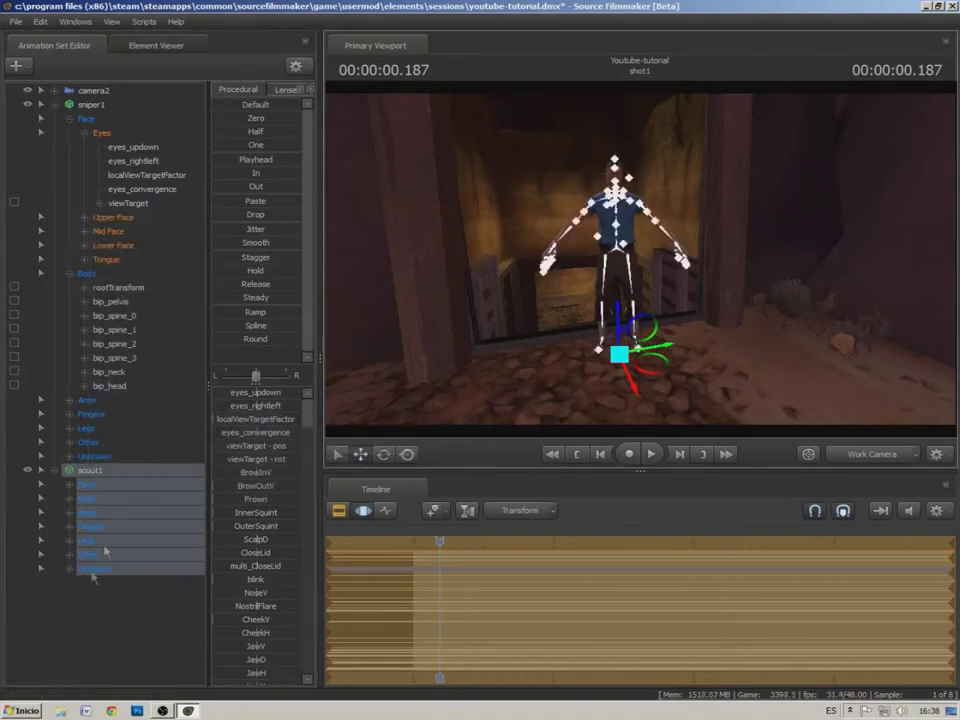
{"action": "left_click", "coordinate": [405, 428]}
{"action": "left_click_drag", "start_coordinate": [640, 259], "coordinate": [622, 220]}
{"action": "key", "text": "w"}
Start creating an animation set for a new model and limit the model list to the tf mod
{"action": "left_click", "coordinate": [27, 68]}
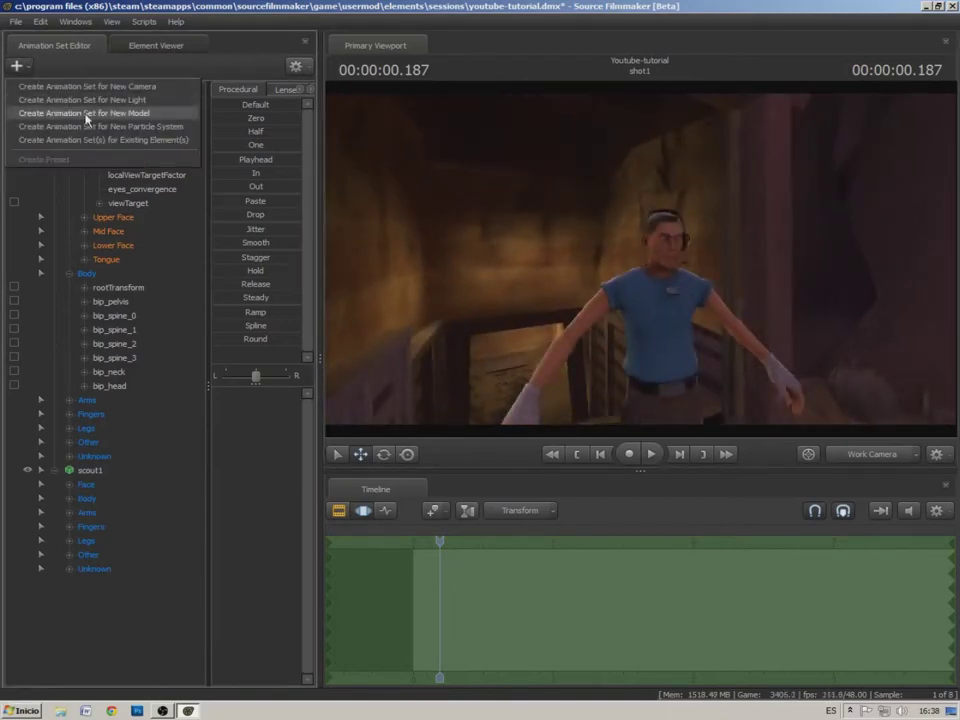
{"action": "left_click", "coordinate": [84, 113]}
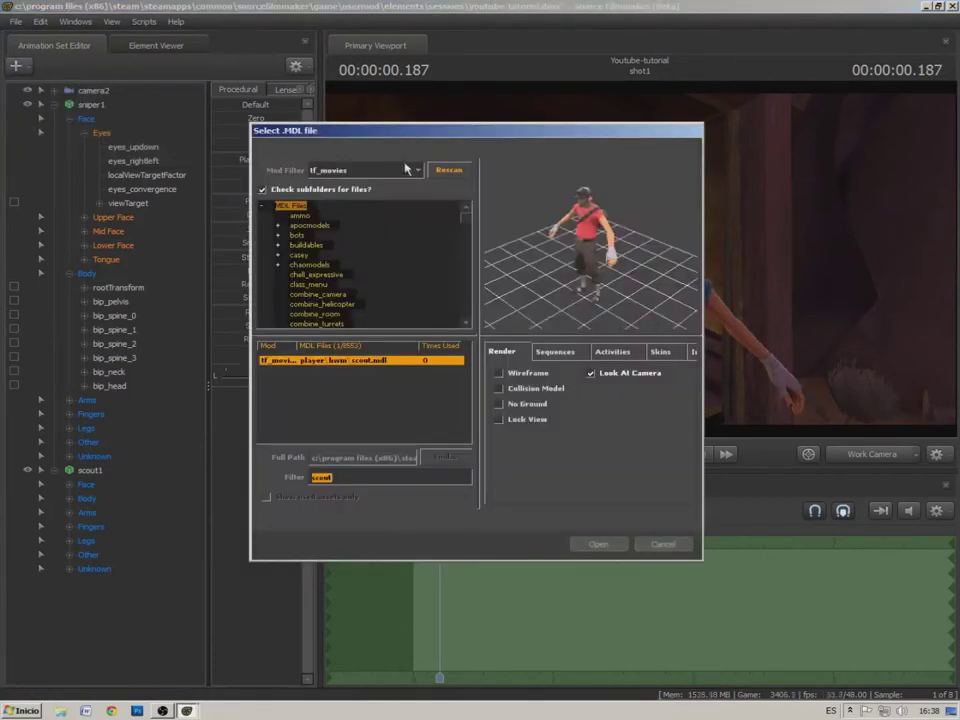
{"action": "left_click", "coordinate": [408, 170]}
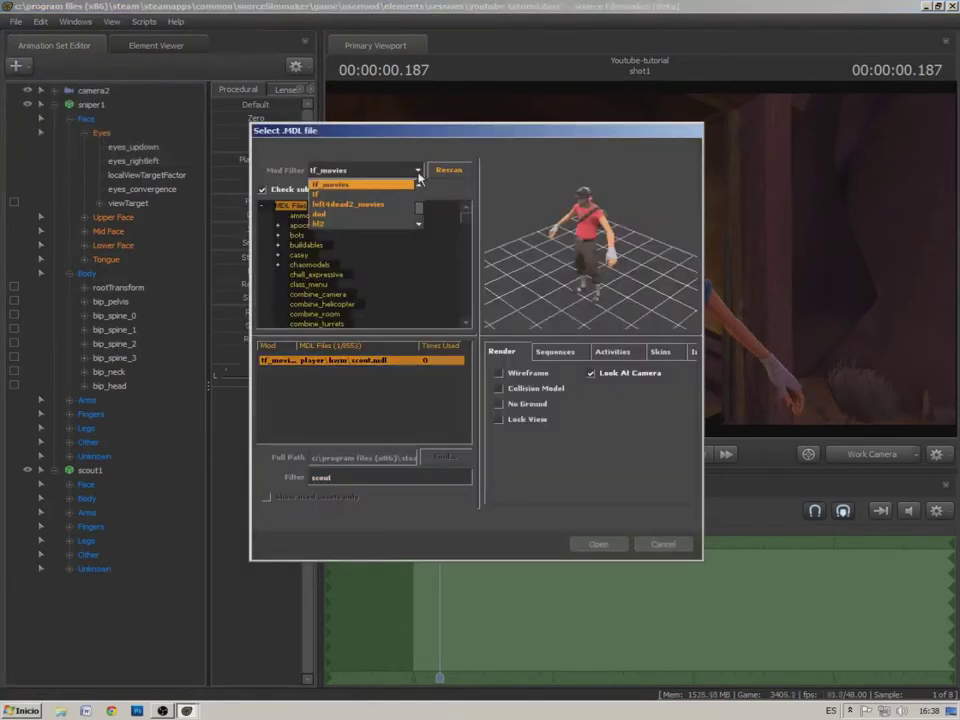
Clear the name filter and browse through the unfiltered tf models with their previews
{"action": "left_click", "coordinate": [342, 476]}
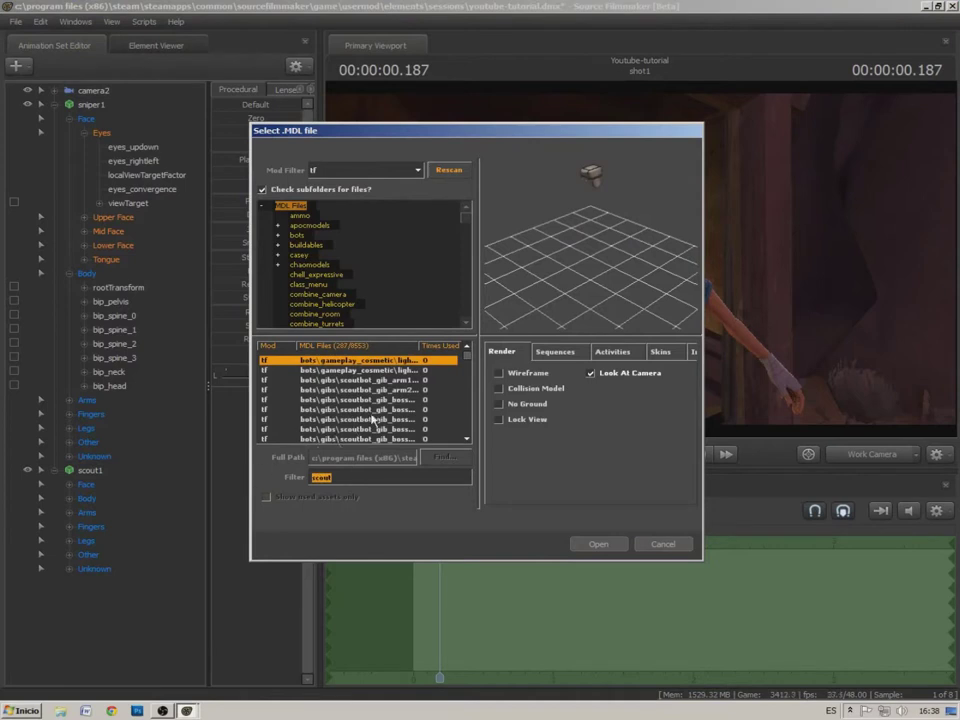
{"action": "key", "text": "BackSpace"}
{"action": "left_click", "coordinate": [403, 400]}
{"action": "scroll", "coordinate": [402, 404], "scroll_direction": "down", "scroll_amount": 10}
{"action": "key", "text": "Down"}
{"action": "key", "text": "Down"}
{"action": "key", "text": "Down"}
{"action": "key", "text": "Down"}
{"action": "key", "text": "Down"}
{"action": "key", "text": "Down"}
{"action": "key", "text": "Down"}
{"action": "key", "text": "Down"}
{"action": "key", "text": "Down"}
{"action": "key", "text": "Down"}
{"action": "key", "text": "Down"}
{"action": "key", "text": "Down"}
{"action": "key", "text": "Down"}
{"action": "key", "text": "Down"}
{"action": "key", "text": "Down"}
{"action": "key", "text": "Down"}
{"action": "key", "text": "Down"}
{"action": "key", "text": "Down"}
{"action": "key", "text": "Down"}
{"action": "key", "text": "Down"}
{"action": "key", "text": "Down"}
{"action": "key", "text": "Down"}
{"action": "key", "text": "Down"}
{"action": "key", "text": "Down"}
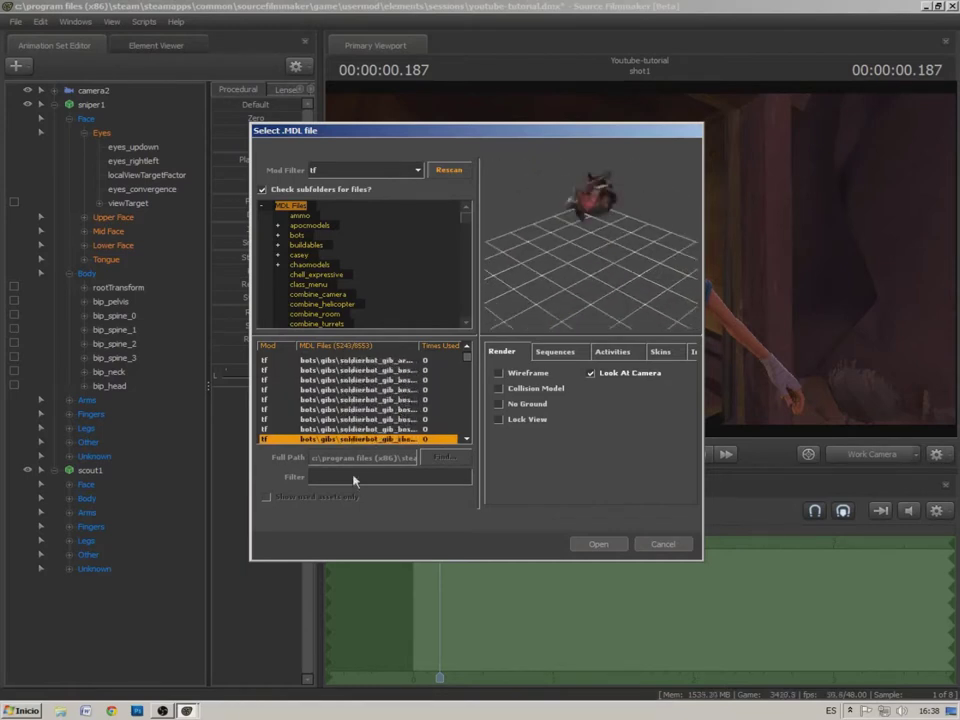
Filter the models for "scout" and create an animation set for the batter helmet from the scout items
{"action": "left_click", "coordinate": [354, 476]}
{"action": "type", "text": "scout"}
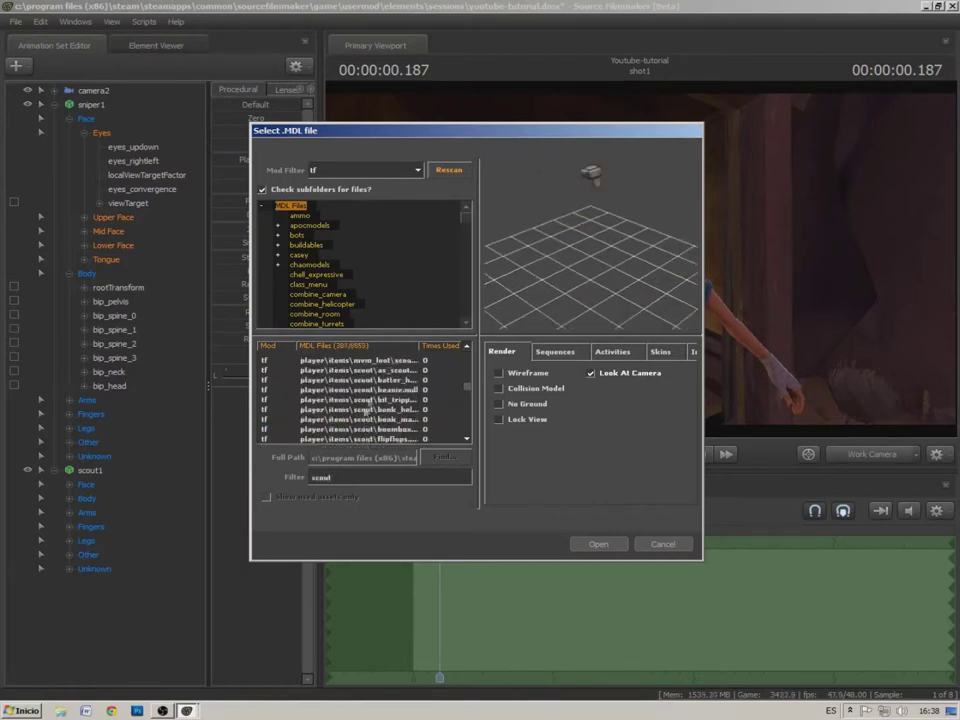
{"action": "left_click", "coordinate": [374, 381]}
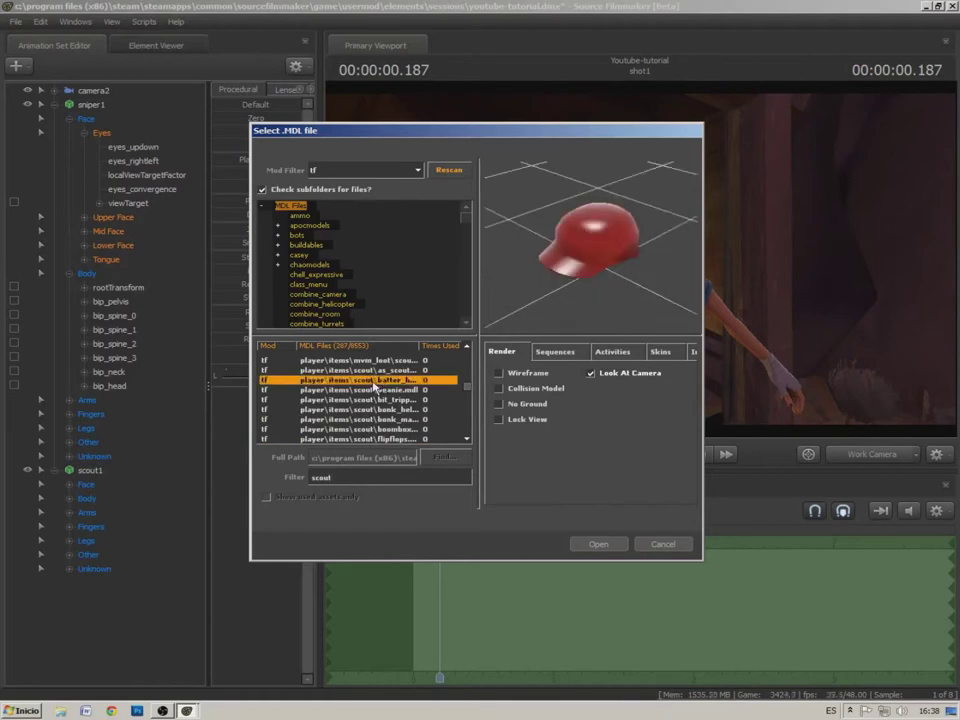
{"action": "left_click", "coordinate": [576, 544]}
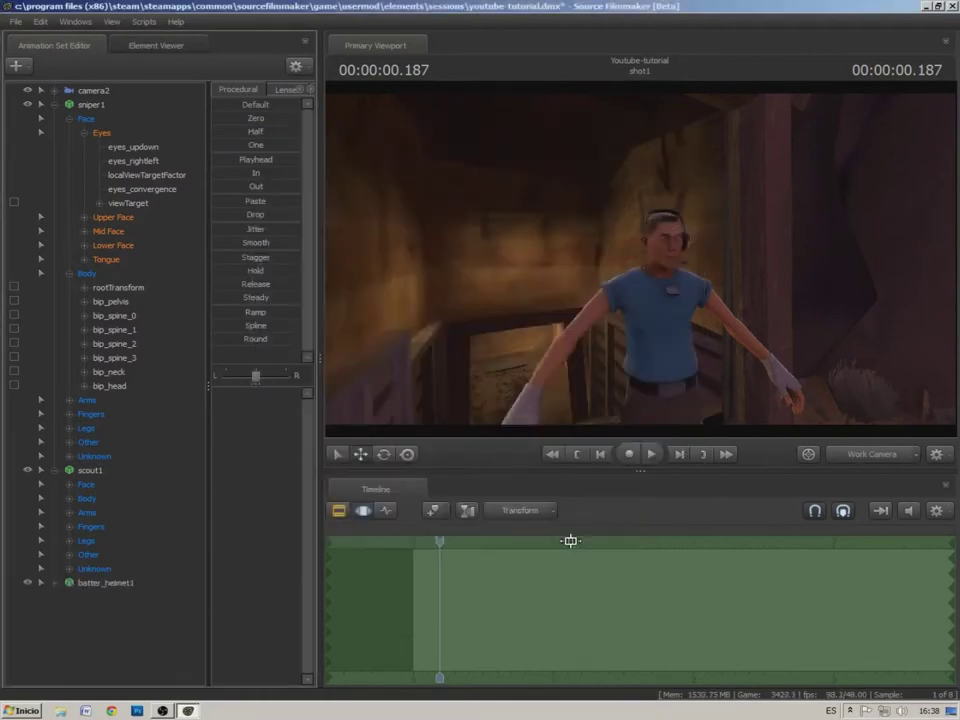
Select the batter helmet and move it from the camera toward the scout at the tunnel entrance
{"action": "left_click_drag", "start_coordinate": [464, 360], "coordinate": [650, 380]}
{"action": "key", "text": "w"}
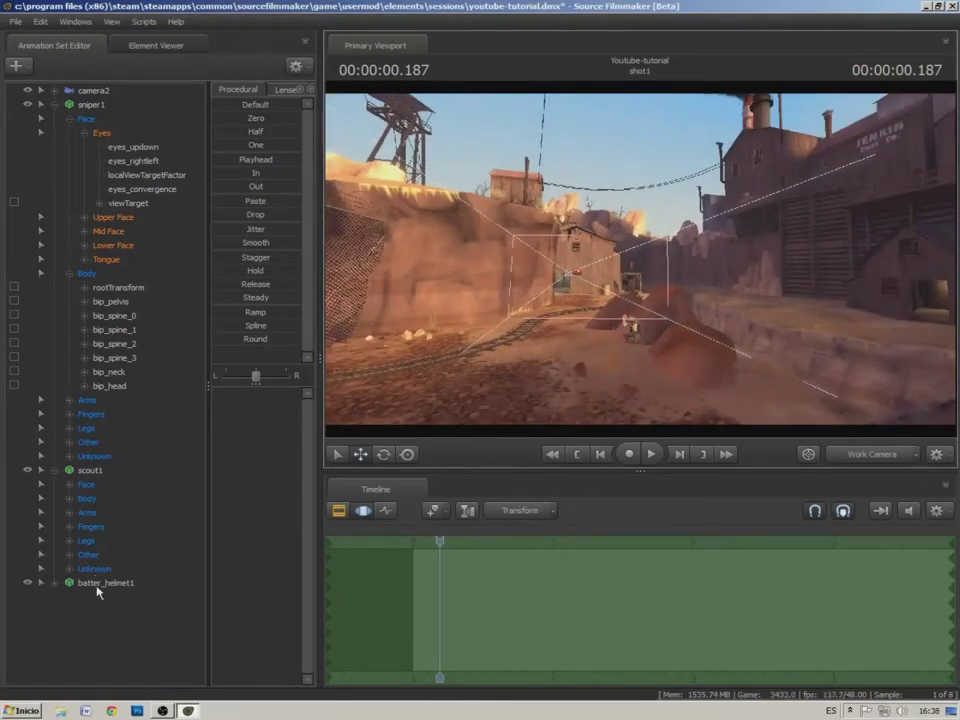
{"action": "left_click", "coordinate": [97, 586]}
{"action": "left_click_drag", "start_coordinate": [651, 271], "coordinate": [420, 260]}
{"action": "key", "text": "w"}
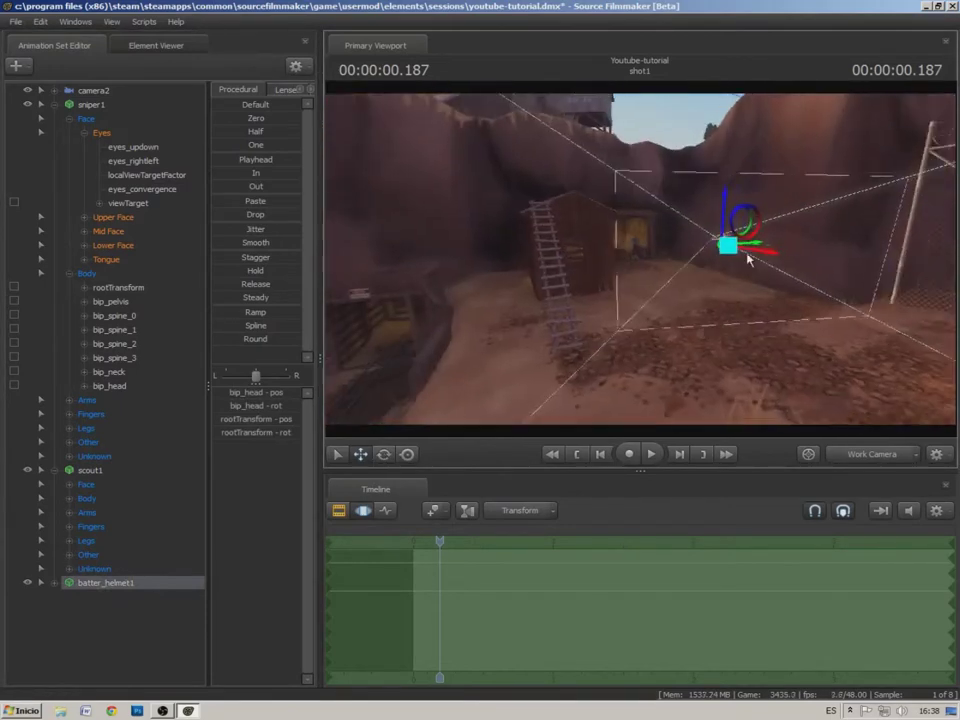
{"action": "left_click_drag", "start_coordinate": [764, 257], "coordinate": [728, 243]}
{"action": "left_click_drag", "start_coordinate": [728, 310], "coordinate": [795, 318]}
{"action": "key", "text": "w"}
{"action": "left_click_drag", "start_coordinate": [685, 236], "coordinate": [638, 251]}
{"action": "left_click_drag", "start_coordinate": [546, 270], "coordinate": [568, 250]}
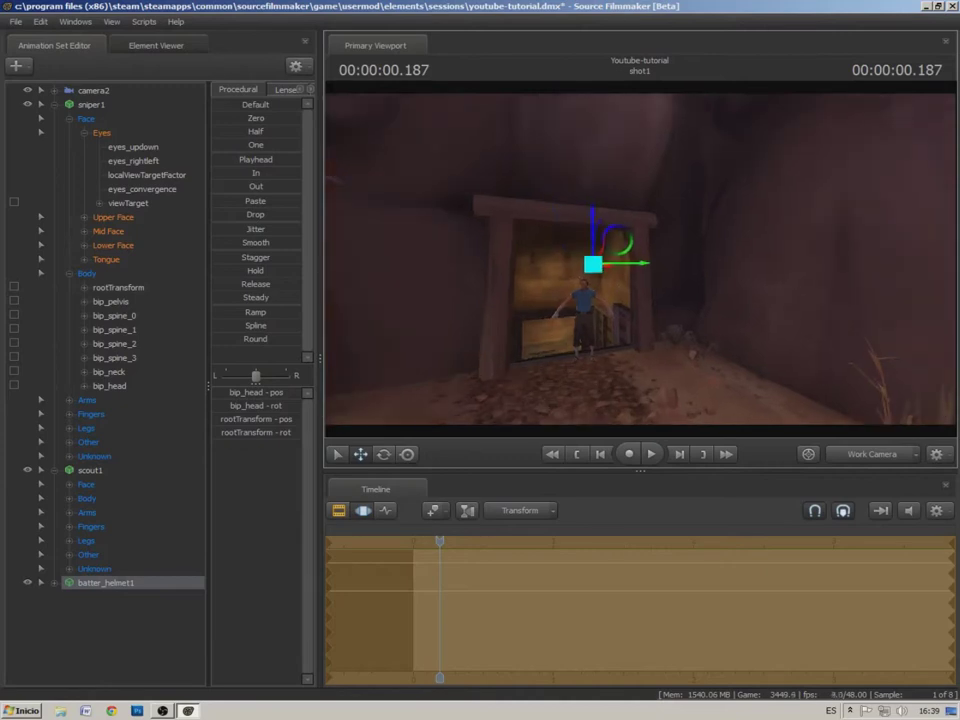
Shift the batter helmet along its red axis to bring it closer in depth to the scout
{"action": "key", "text": "w"}
{"action": "left_click_drag", "start_coordinate": [568, 250], "coordinate": [696, 259]}
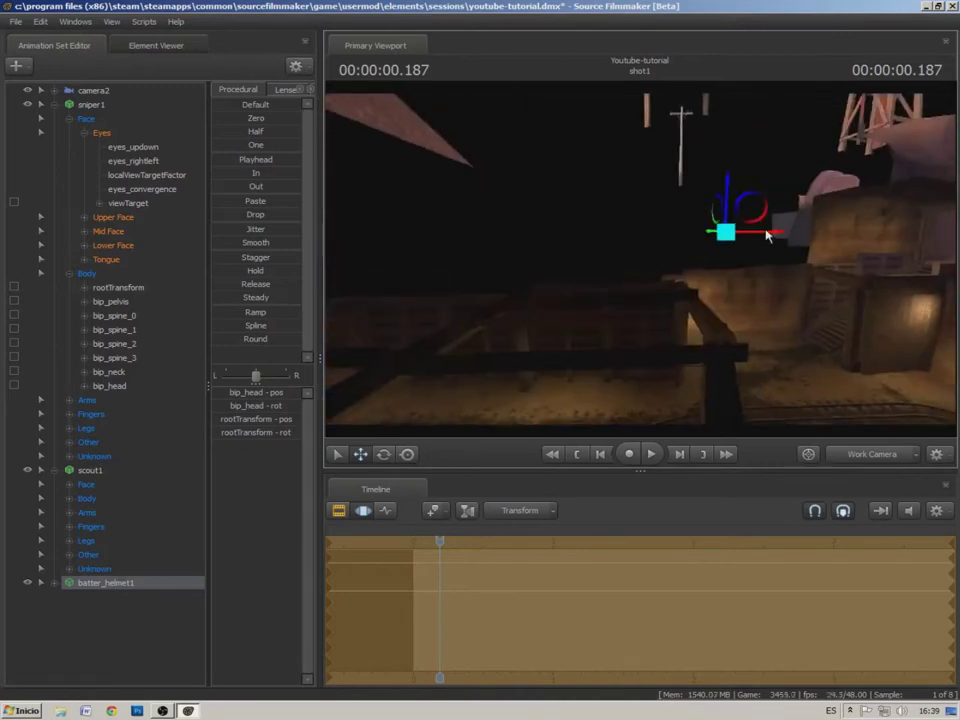
{"action": "left_click_drag", "start_coordinate": [759, 253], "coordinate": [761, 253]}
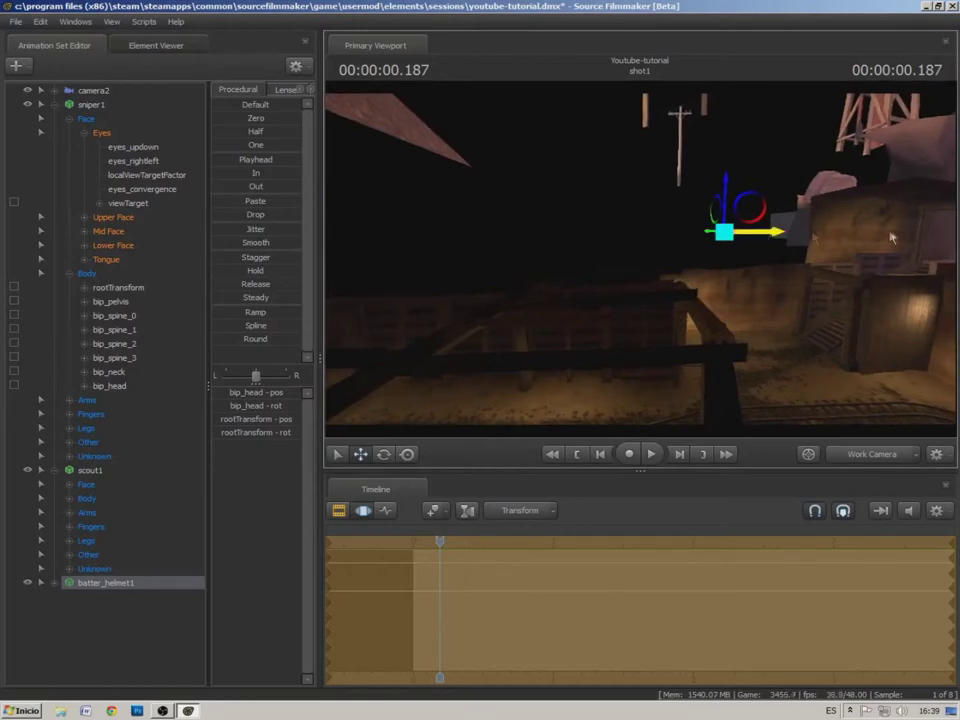
{"action": "left_click_drag", "start_coordinate": [892, 237], "coordinate": [932, 236]}
{"action": "left_click_drag", "start_coordinate": [776, 268], "coordinate": [700, 270]}
{"action": "key", "text": "w"}
{"action": "right_click_drag", "start_coordinate": [775, 296], "coordinate": [775, 296]}
Slide the batter helmet along its green axis to line it up above the scout's head
{"action": "left_click_drag", "start_coordinate": [568, 271], "coordinate": [540, 275]}
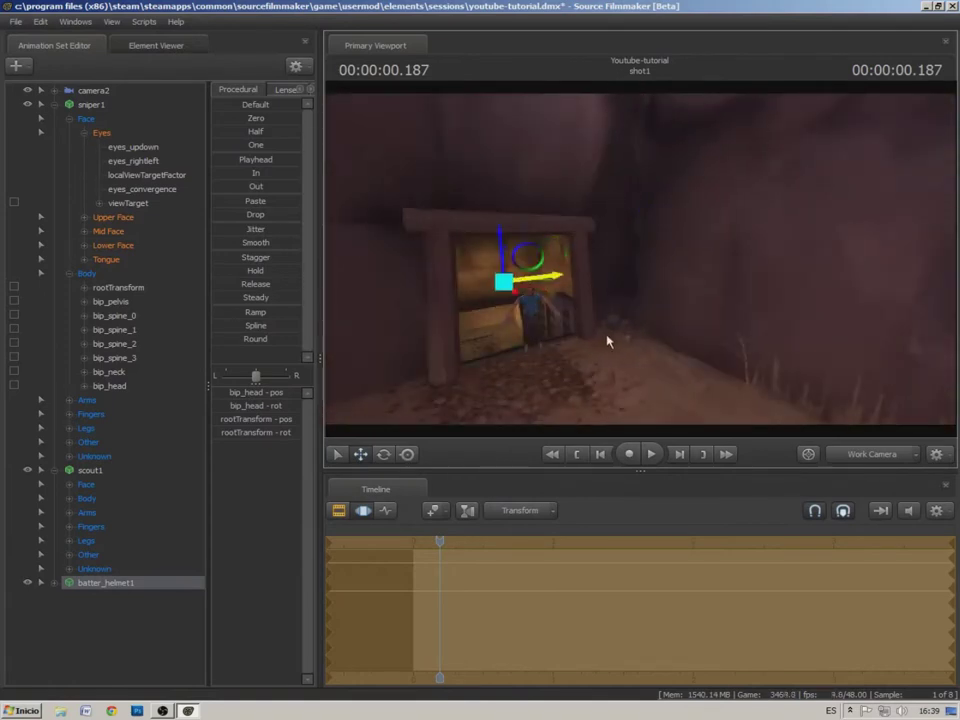
{"action": "left_click_drag", "start_coordinate": [606, 336], "coordinate": [540, 322]}
{"action": "key", "text": "s"}
{"action": "key", "text": "w"}
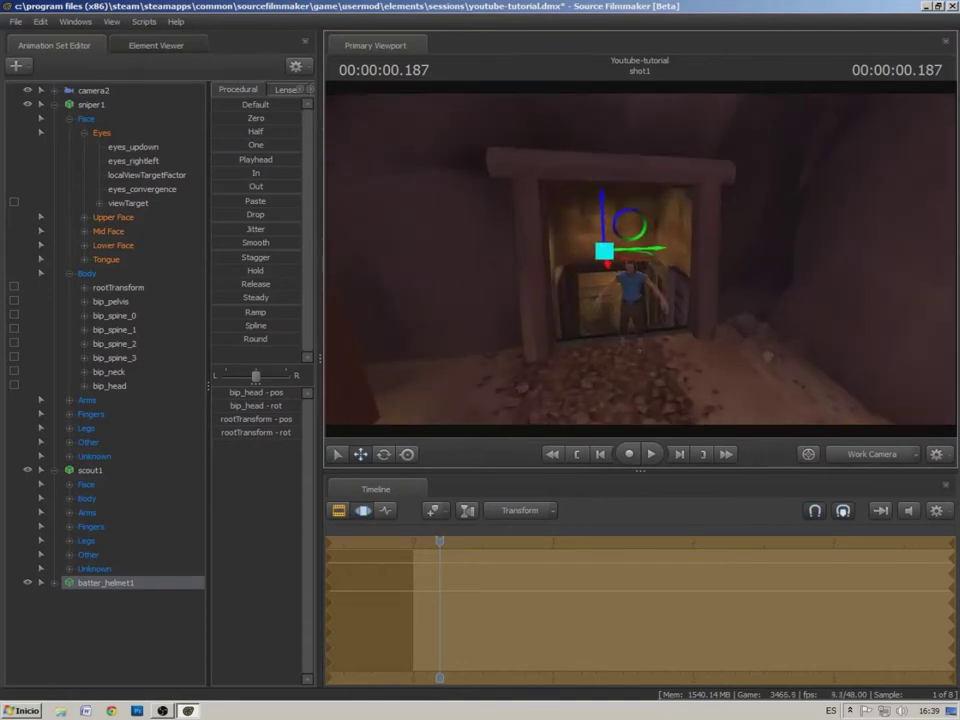
{"action": "key", "text": "w"}
{"action": "left_click_drag", "start_coordinate": [637, 254], "coordinate": [656, 254]}
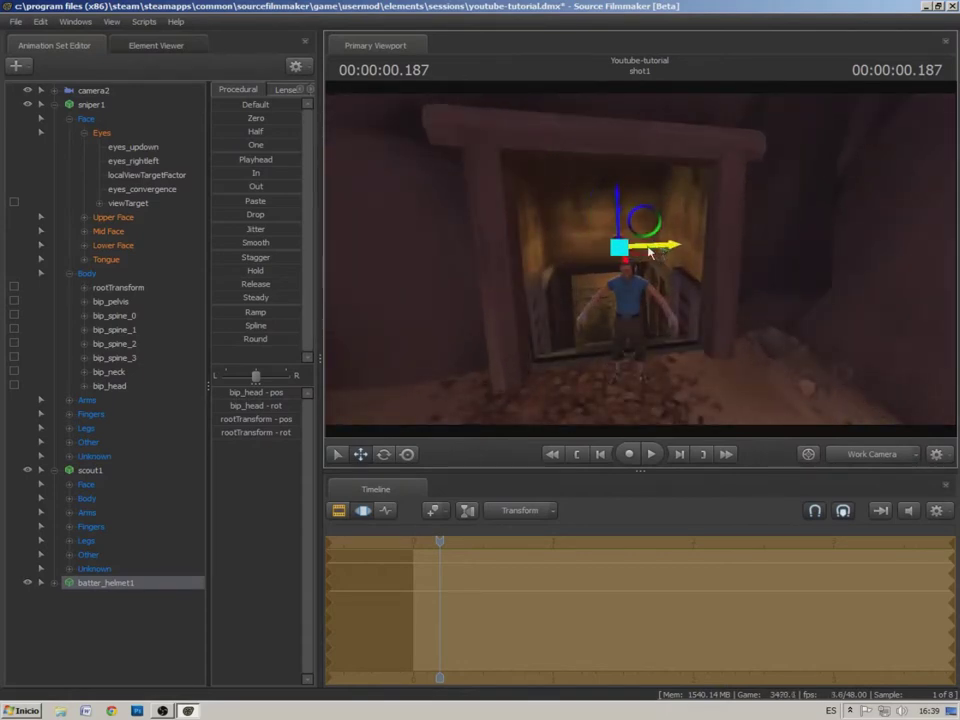
Rotate the batter helmet on the scout's head until its brim points the same way as his face
{"action": "left_click_drag", "start_coordinate": [568, 197], "coordinate": [730, 270]}
{"action": "key", "text": "w"}
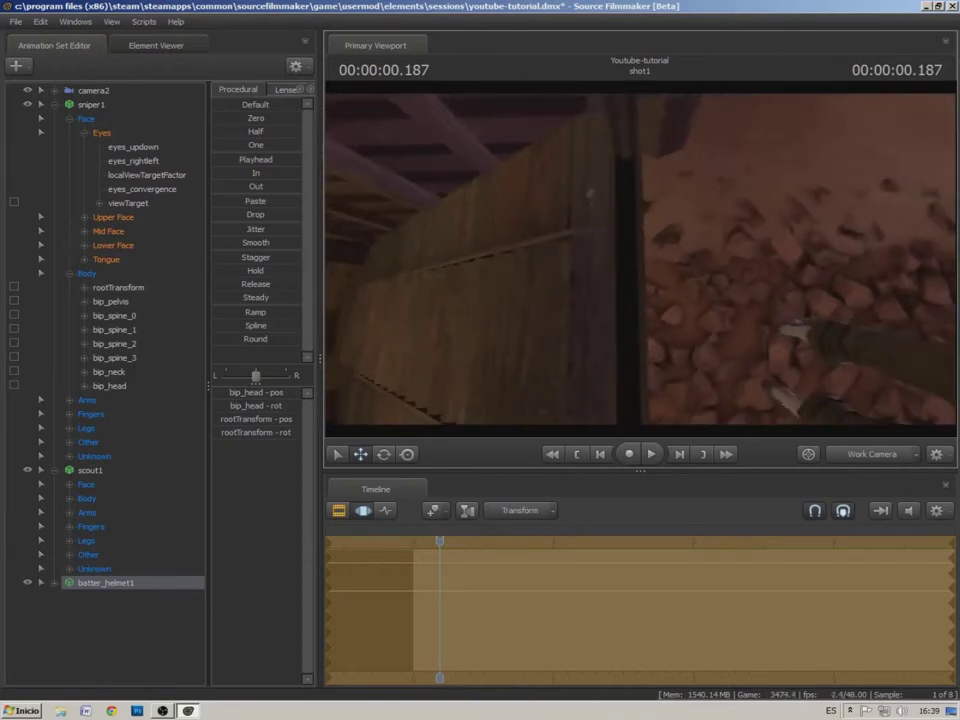
{"action": "left_click_drag", "start_coordinate": [568, 210], "coordinate": [633, 210]}
{"action": "key", "text": "space"}
{"action": "key", "text": "space"}
{"action": "left_click_drag", "start_coordinate": [575, 212], "coordinate": [551, 228]}
{"action": "key", "text": "e"}
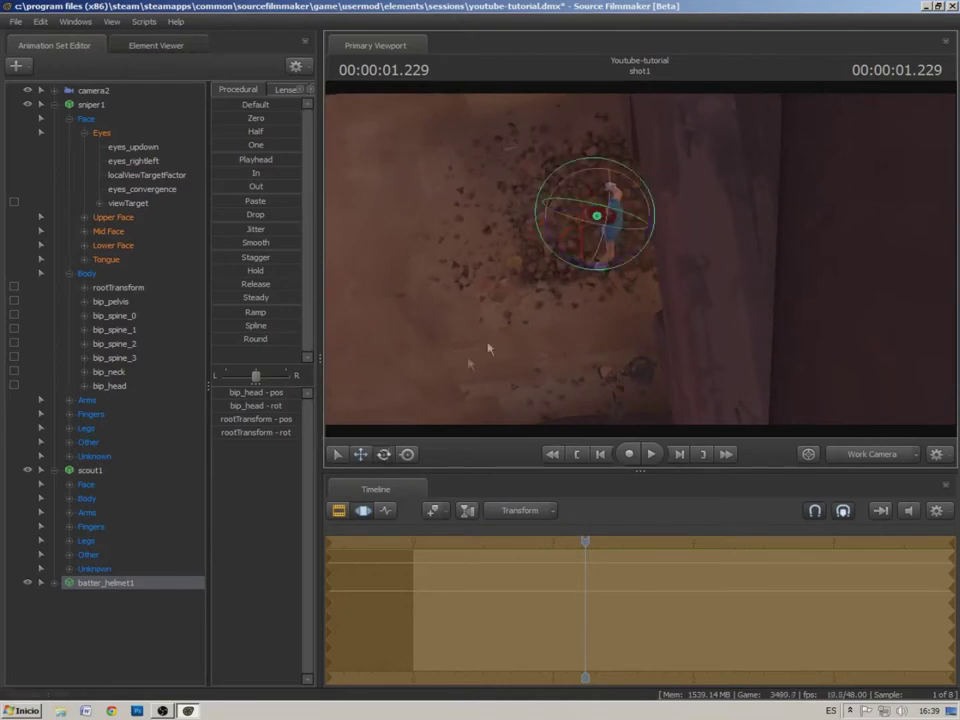
{"action": "left_click_drag", "start_coordinate": [640, 259], "coordinate": [636, 160]}
{"action": "left_click_drag", "start_coordinate": [551, 228], "coordinate": [636, 287]}
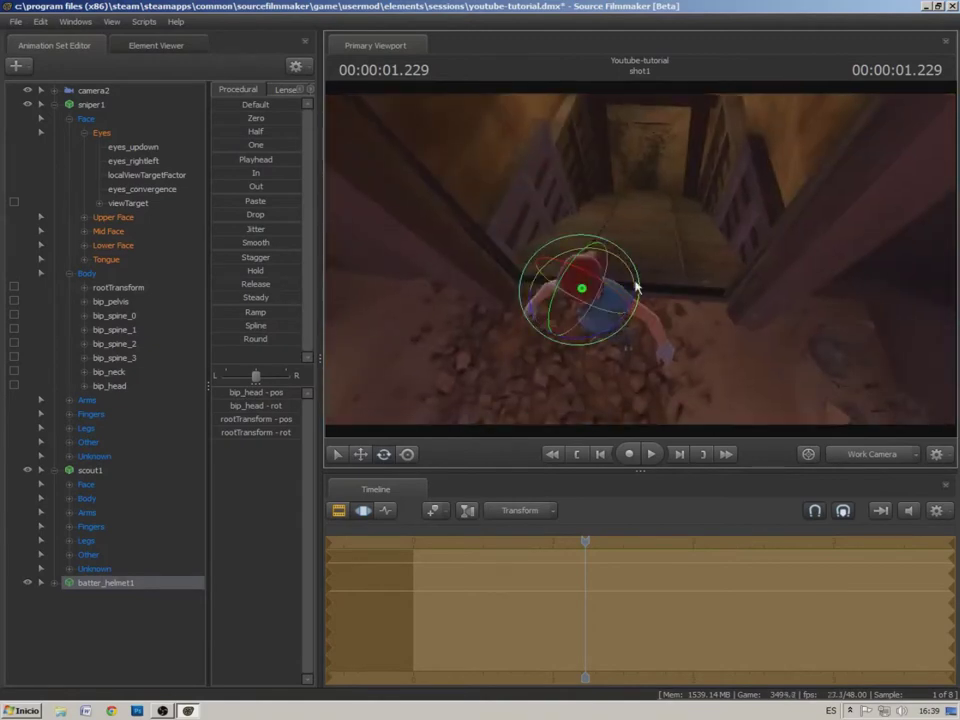
{"action": "left_click_drag", "start_coordinate": [636, 292], "coordinate": [566, 320]}
{"action": "key", "text": "ctrl+z"}
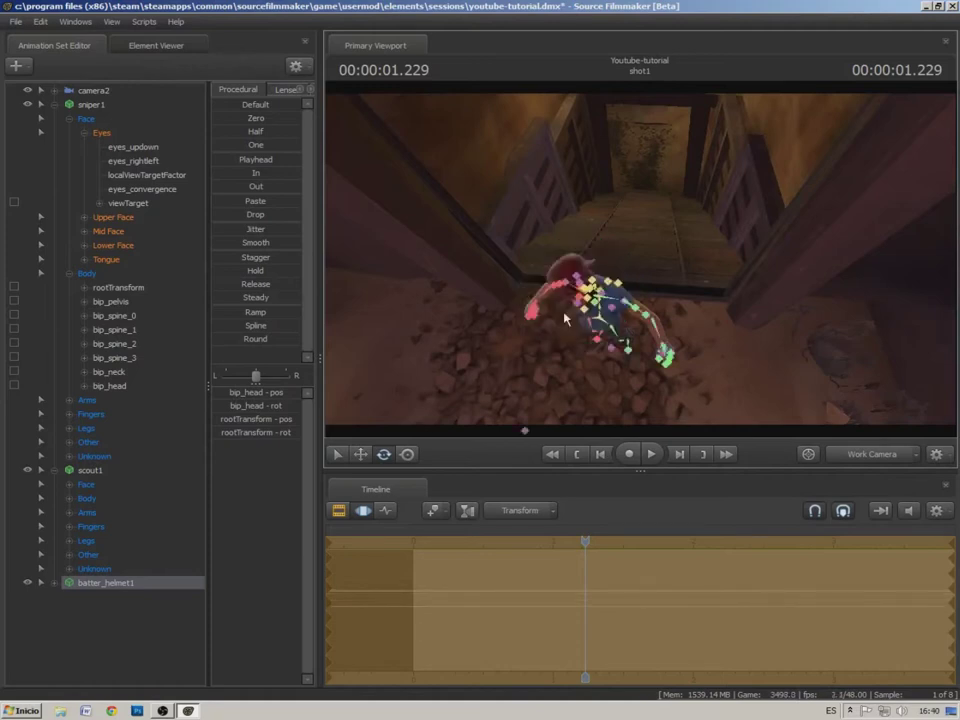
{"action": "left_click_drag", "start_coordinate": [633, 283], "coordinate": [690, 266]}
{"action": "left_click_drag", "start_coordinate": [784, 241], "coordinate": [586, 212]}
{"action": "left_click_drag", "start_coordinate": [657, 213], "coordinate": [594, 213]}
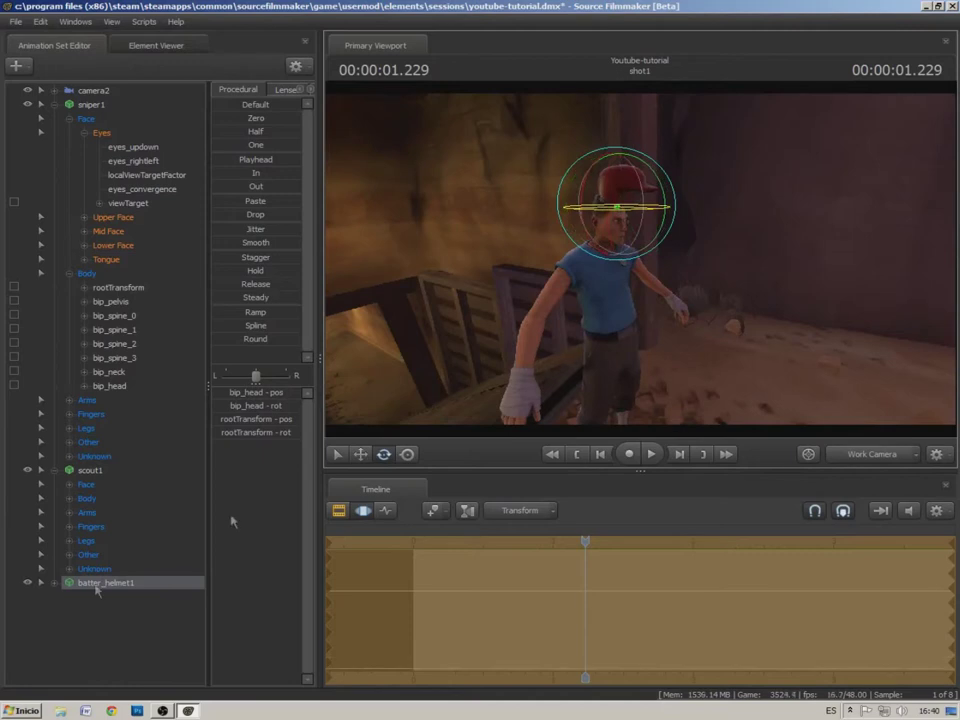
Switch the batter helmet from its red skin to the blue one
{"action": "right_click", "coordinate": [92, 582]}
{"action": "mouse_move", "coordinate": [188, 548]}
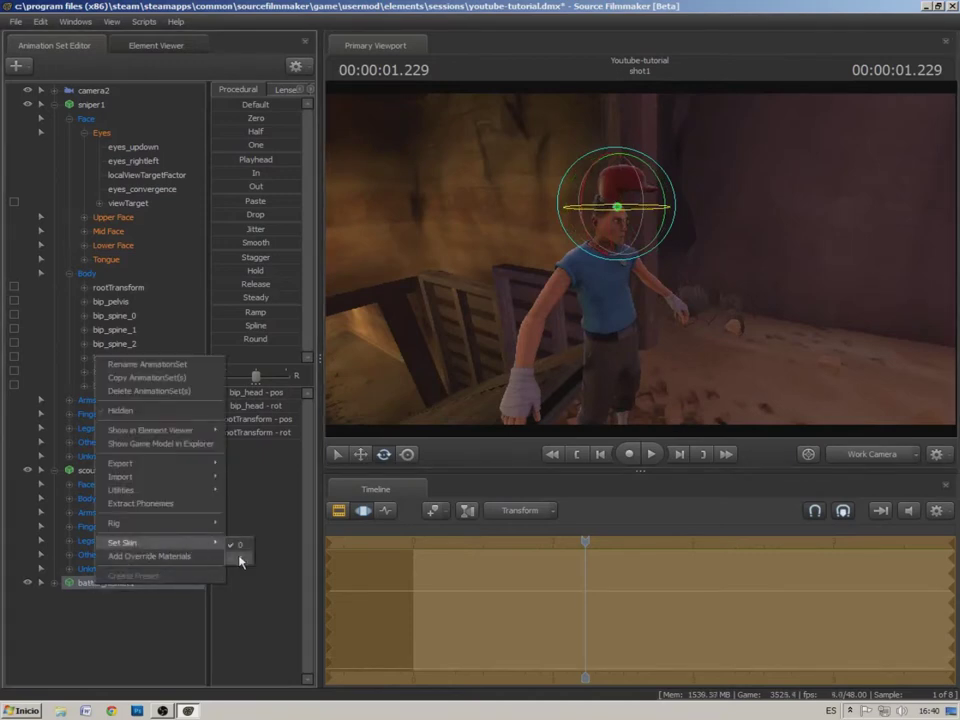
{"action": "left_click", "coordinate": [240, 558]}
Lower the batter helmet along its blue axis until it sits down over the scout's head
{"action": "mouse_move", "coordinate": [640, 260]}
{"action": "left_mouse_down"}
{"action": "mouse_move", "coordinate": [627, 238]}
{"action": "mouse_move", "coordinate": [582, 258]}
{"action": "mouse_move", "coordinate": [530, 259]}
{"action": "mouse_move", "coordinate": [640, 262]}
{"action": "left_mouse_up"}
{"action": "left_click", "coordinate": [358, 454]}
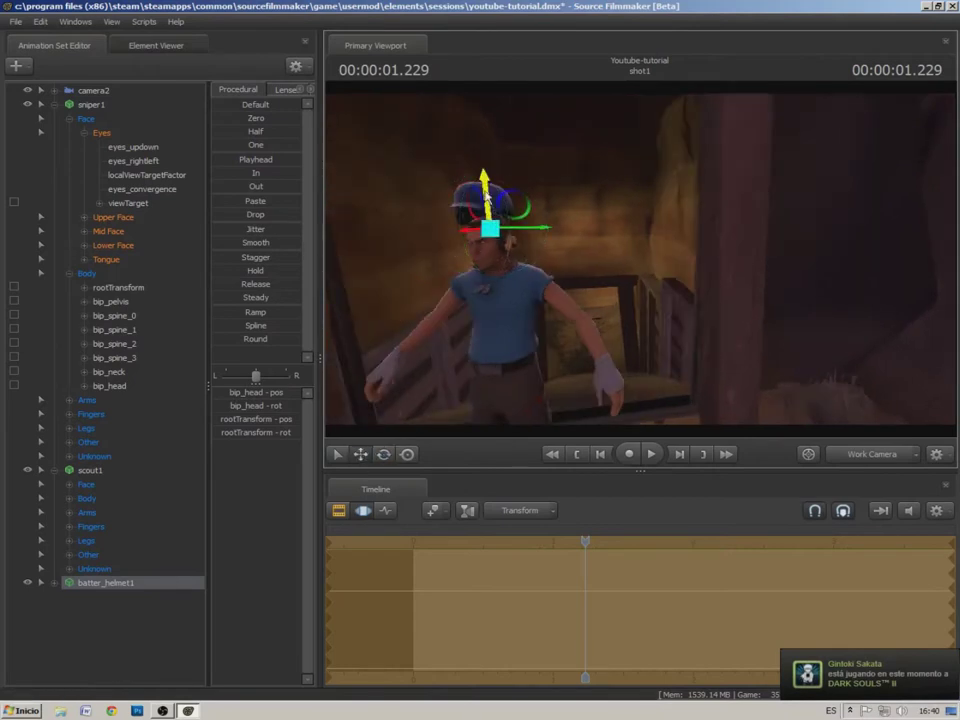
{"action": "left_click_drag", "start_coordinate": [486, 200], "coordinate": [488, 223]}
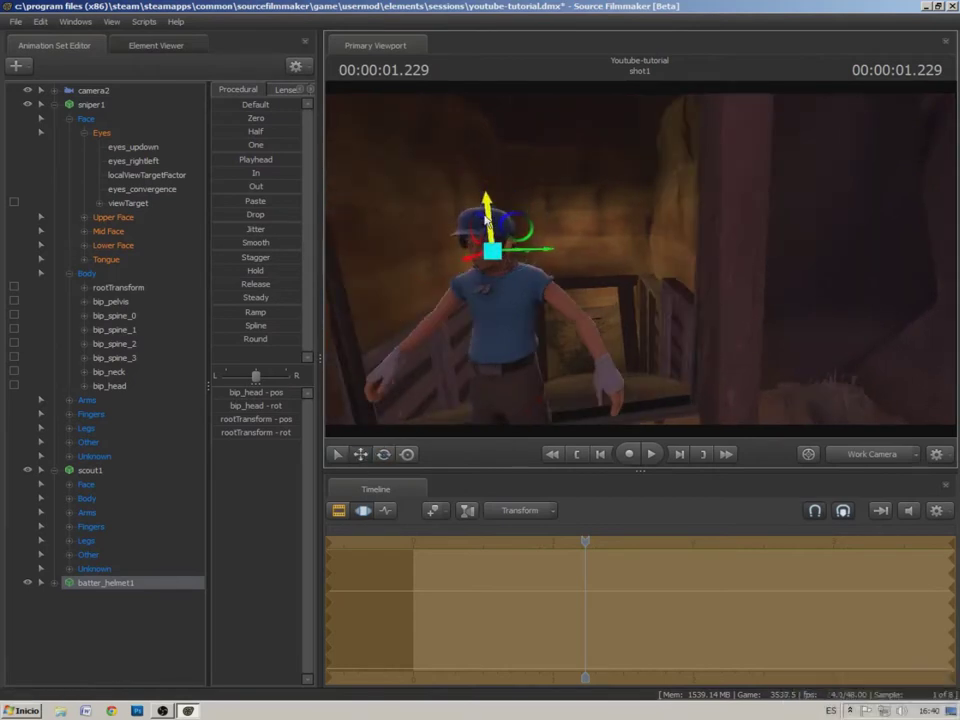
{"action": "left_click_drag", "start_coordinate": [513, 366], "coordinate": [462, 352]}
{"action": "key", "text": "w"}
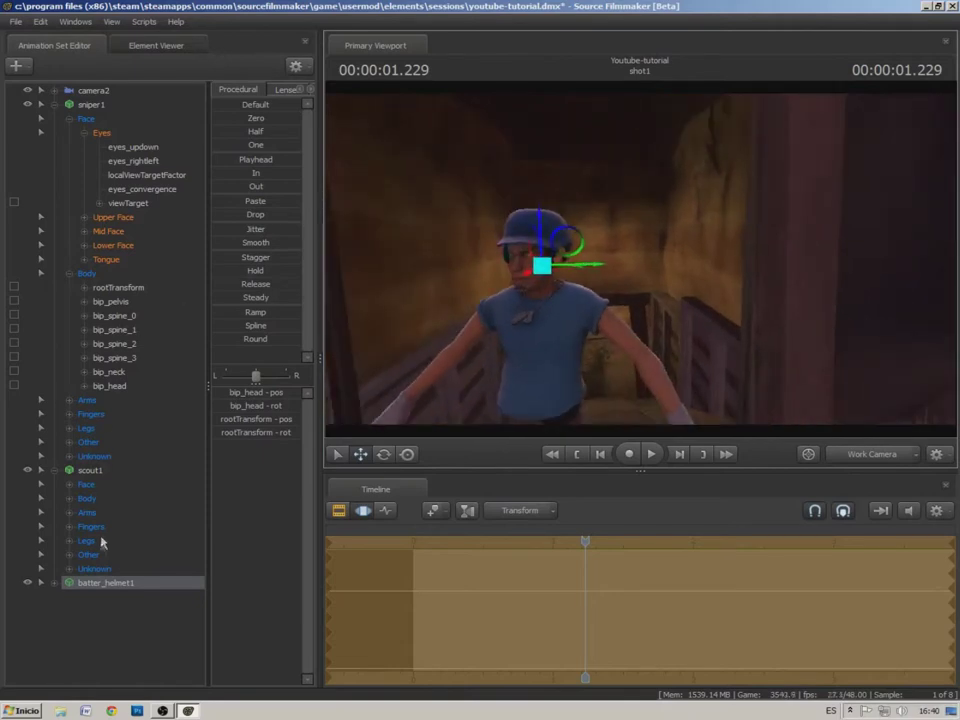
Set the scout's headphones body group to <none>
{"action": "left_click", "coordinate": [89, 470]}
{"action": "right_click", "coordinate": [89, 470]}
{"action": "mouse_move", "coordinate": [180, 410]}
{"action": "mouse_move", "coordinate": [280, 428]}
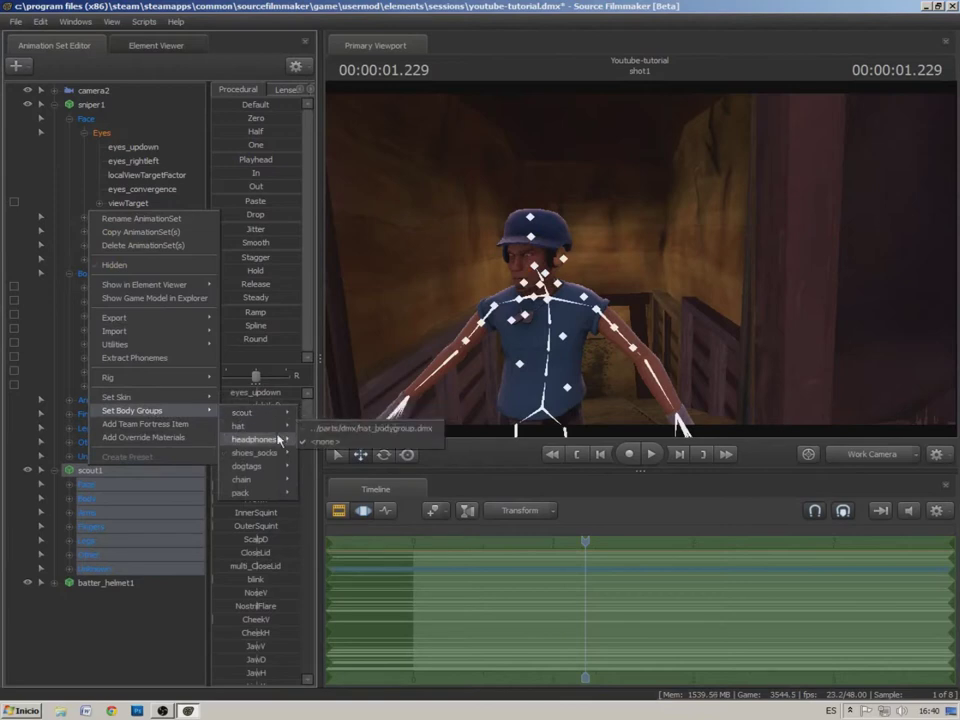
{"action": "left_click", "coordinate": [330, 452]}
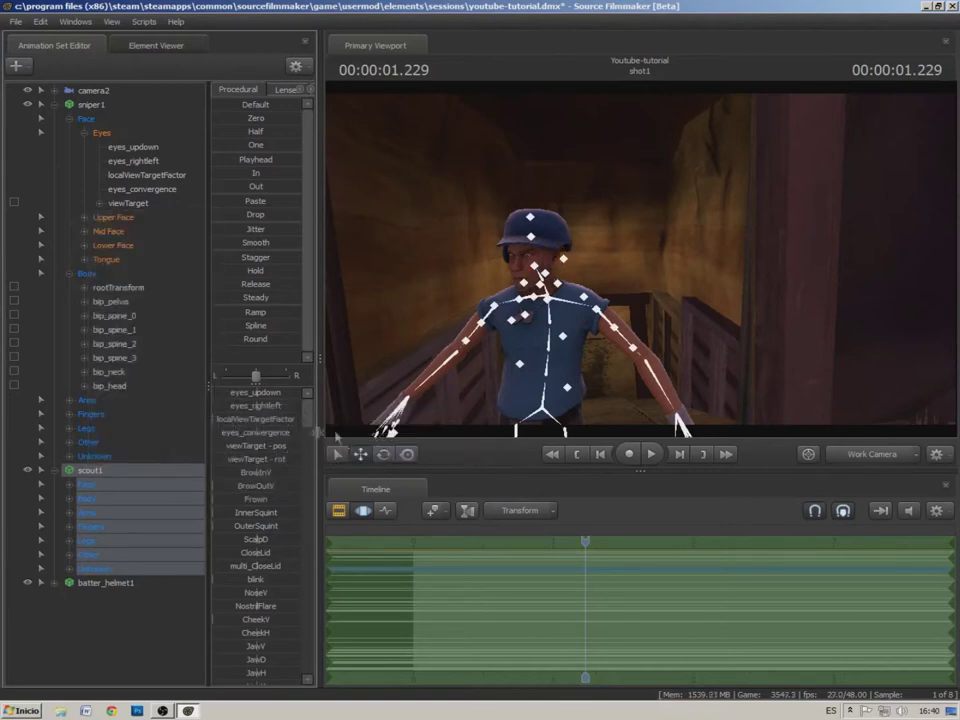
Shift the batter helmet sideways along its green axis and lower it further onto the scout's head
{"action": "left_click", "coordinate": [105, 582]}
{"action": "left_click_drag", "start_coordinate": [401, 284], "coordinate": [405, 284]}
{"action": "key", "text": "w"}
{"action": "left_click_drag", "start_coordinate": [626, 258], "coordinate": [617, 256]}
{"action": "left_click", "coordinate": [383, 454]}
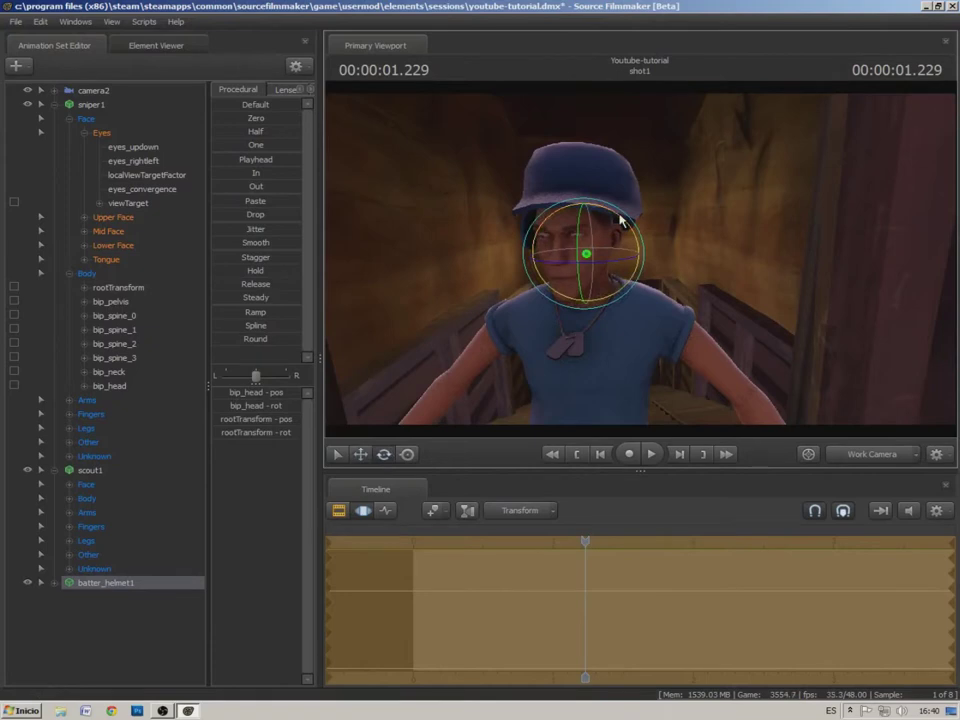
{"action": "key", "text": "w"}
{"action": "left_click_drag", "start_coordinate": [640, 259], "coordinate": [750, 259]}
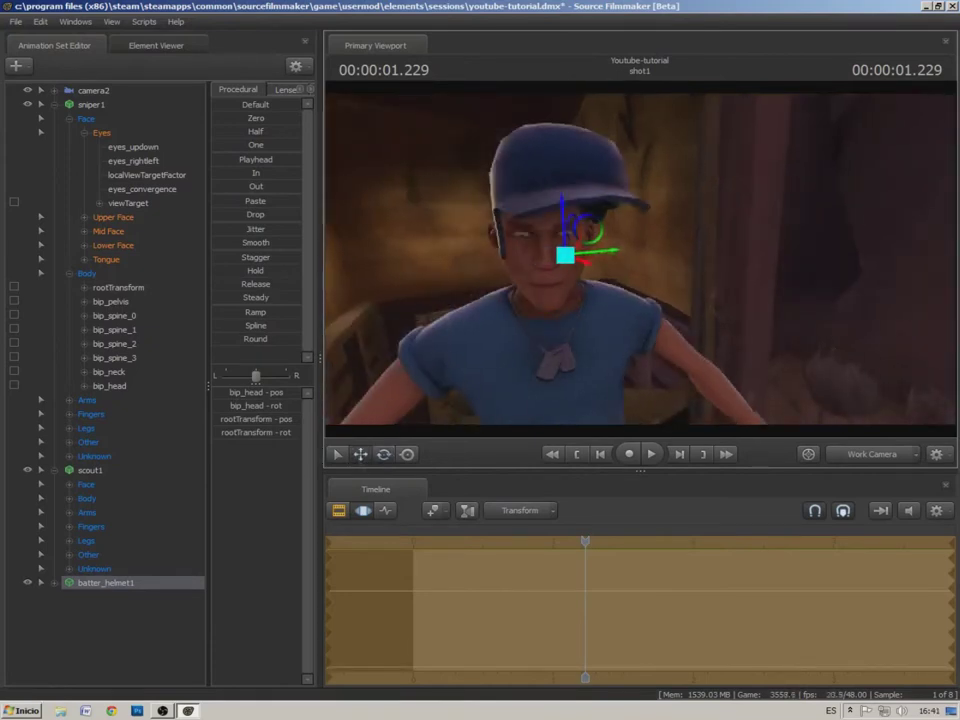
{"action": "left_click_drag", "start_coordinate": [590, 258], "coordinate": [566, 258]}
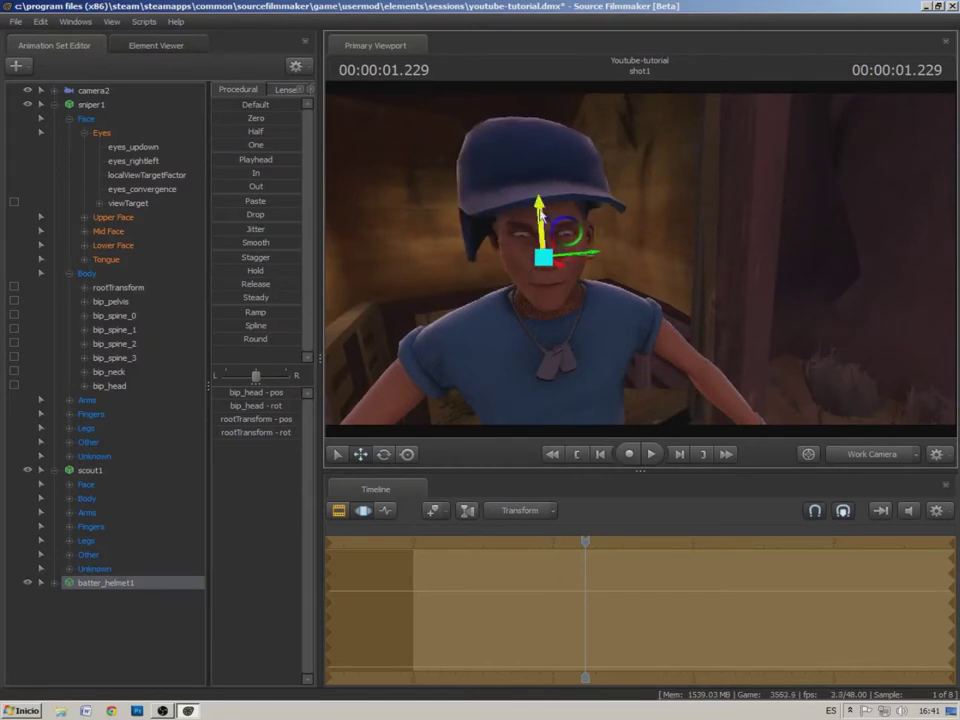
{"action": "left_click_drag", "start_coordinate": [541, 212], "coordinate": [542, 226]}
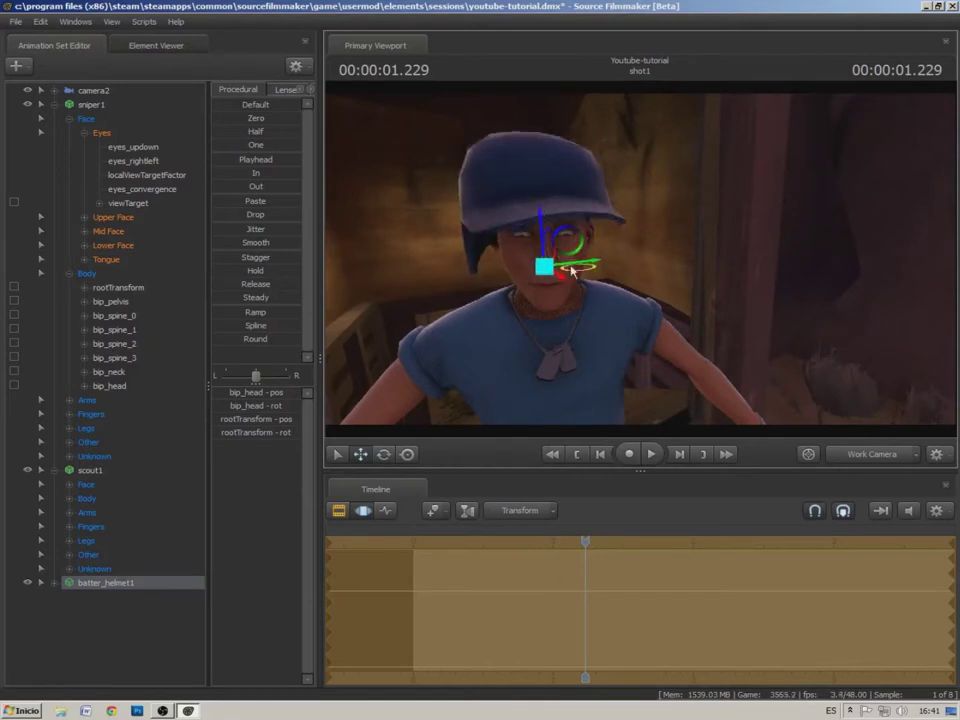
{"action": "left_click_drag", "start_coordinate": [571, 266], "coordinate": [576, 266]}
Rotate the batter helmet so its brim lines up with the front of the scout's face
{"action": "left_click_drag", "start_coordinate": [640, 260], "coordinate": [335, 275]}
{"action": "key", "text": "w"}
{"action": "key", "text": "s"}
{"action": "key", "text": "w"}
{"action": "left_click_drag", "start_coordinate": [580, 280], "coordinate": [639, 267]}
{"action": "key", "text": "w"}
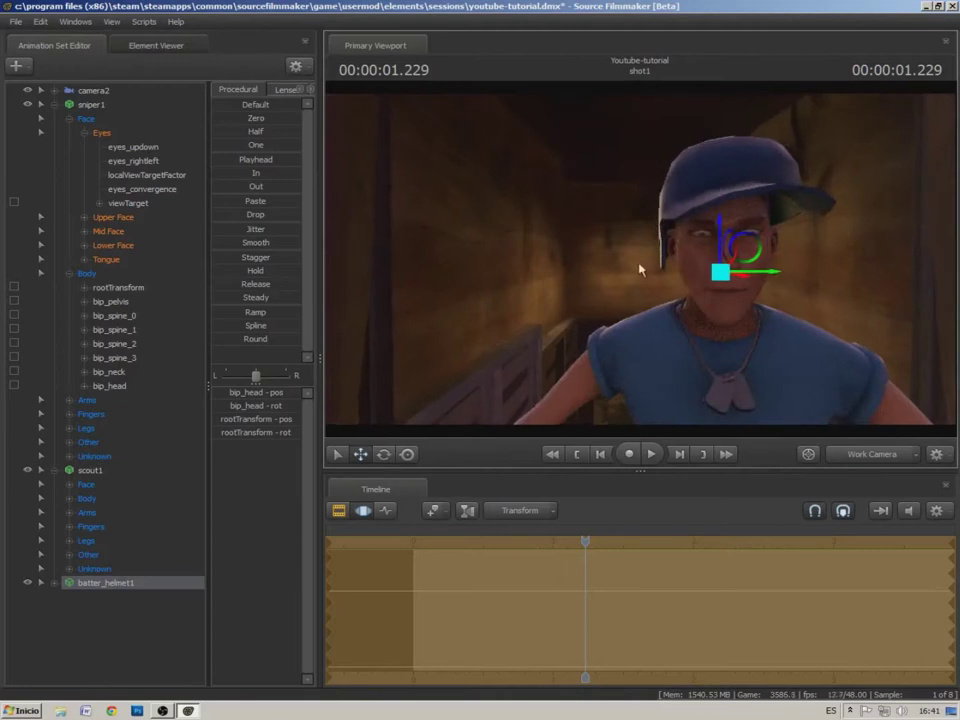
{"action": "key", "text": "e"}
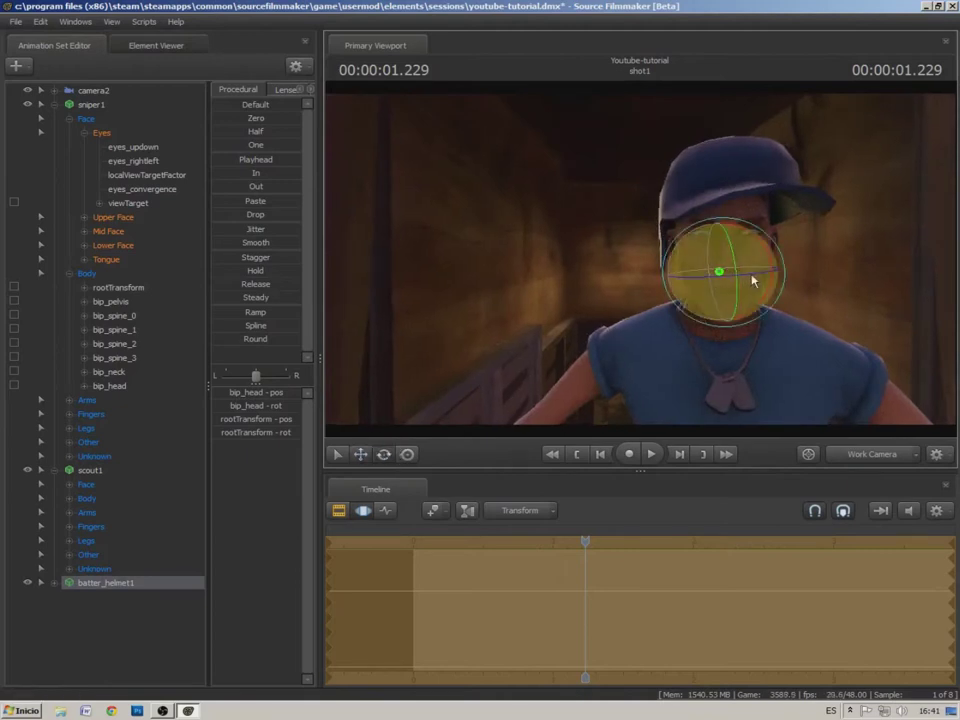
{"action": "left_click_drag", "start_coordinate": [748, 280], "coordinate": [738, 229]}
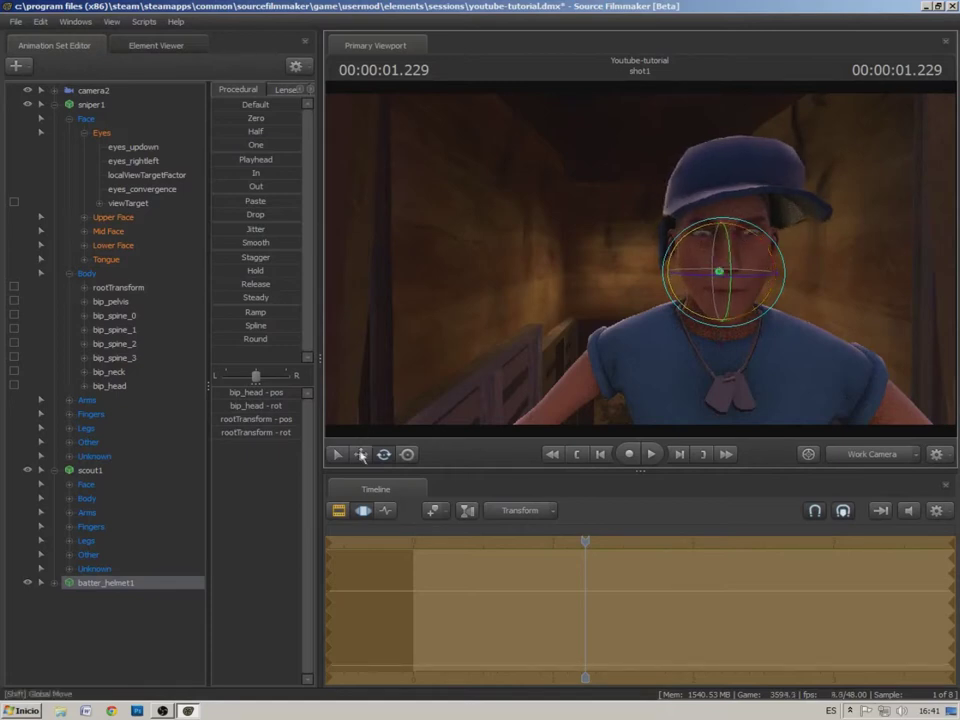
{"action": "left_click_drag", "start_coordinate": [758, 278], "coordinate": [740, 276]}
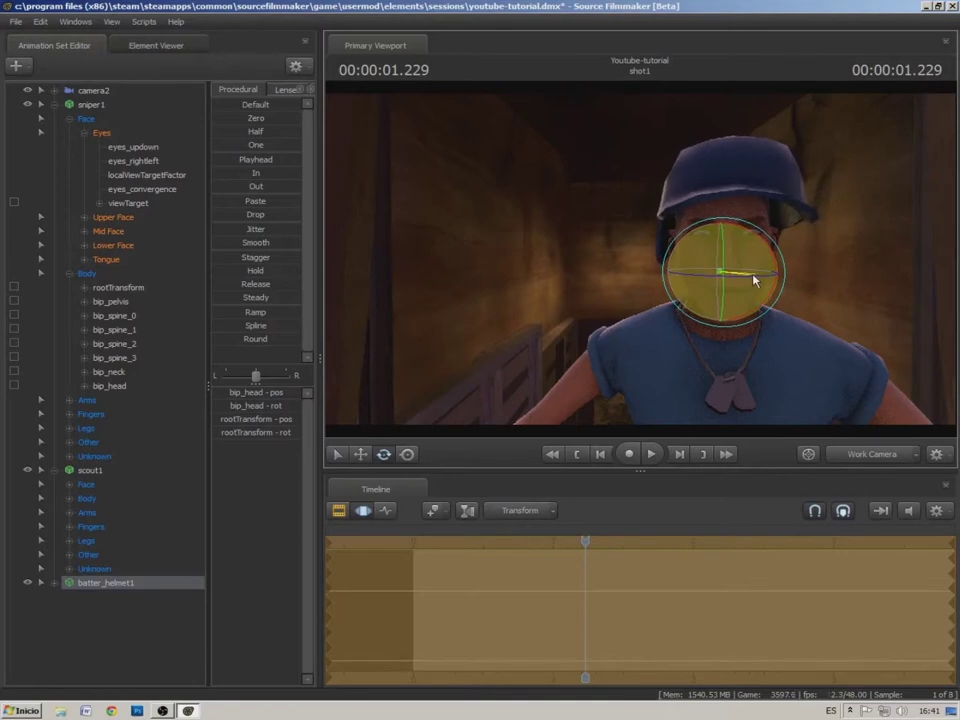
Lower the batter helmet slightly and adjust it along its green axis to centre it on the scout's head
{"action": "left_click", "coordinate": [360, 454]}
{"action": "left_click_drag", "start_coordinate": [720, 233], "coordinate": [719, 236]}
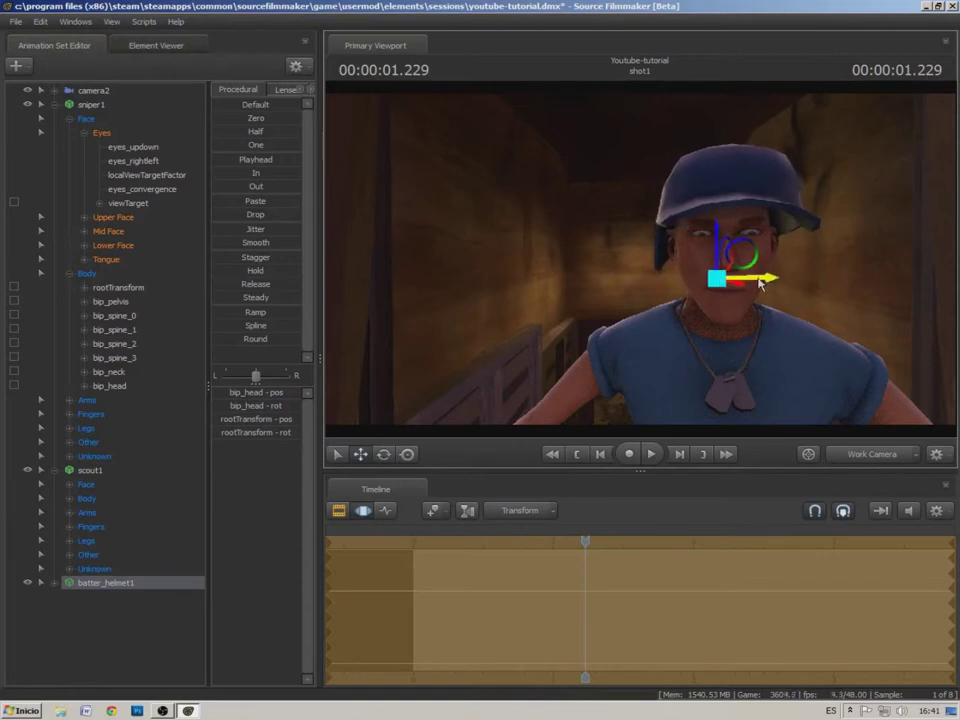
{"action": "left_click_drag", "start_coordinate": [760, 283], "coordinate": [700, 280]}
Set the scout's headphones body group back to headphones_bodygroup.dmx
{"action": "left_click_drag", "start_coordinate": [860, 318], "coordinate": [516, 286]}
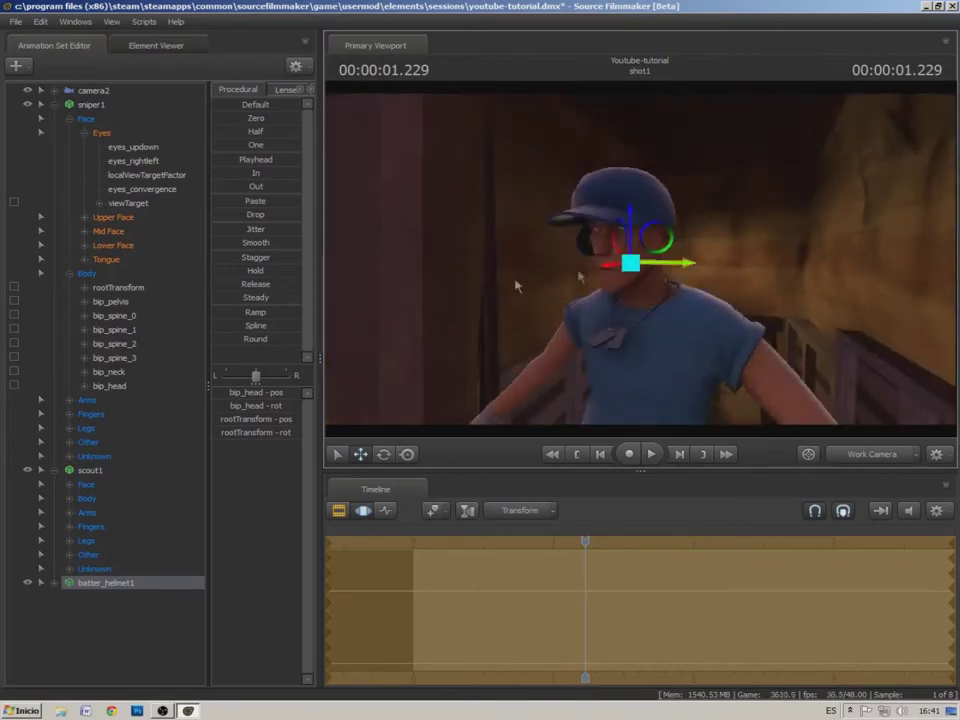
{"action": "right_click", "coordinate": [101, 477]}
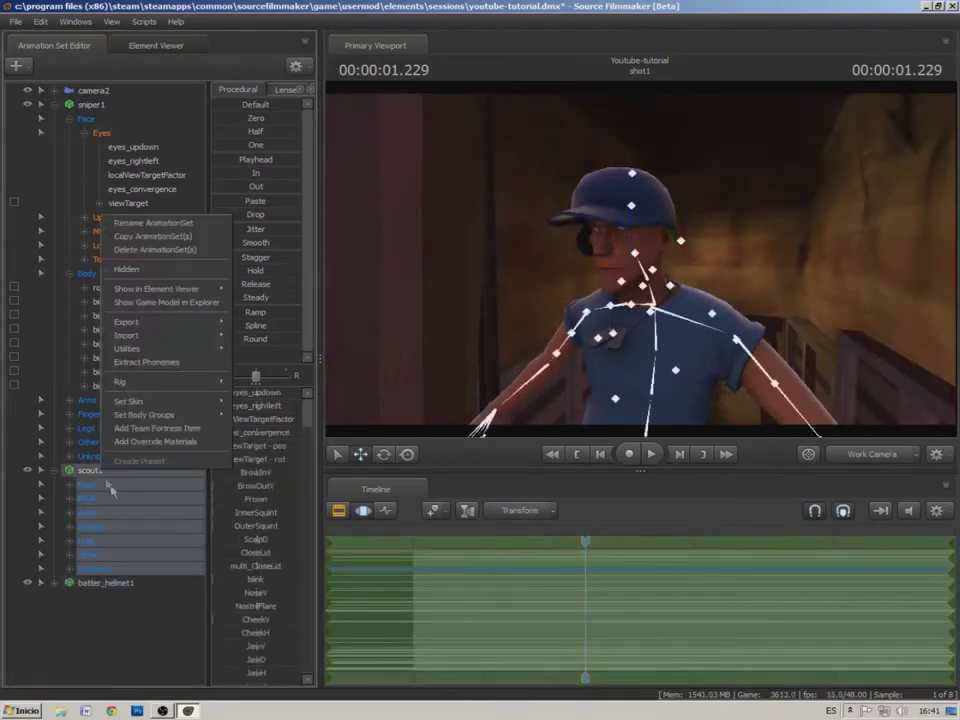
{"action": "mouse_move", "coordinate": [160, 414]}
{"action": "mouse_move", "coordinate": [300, 445]}
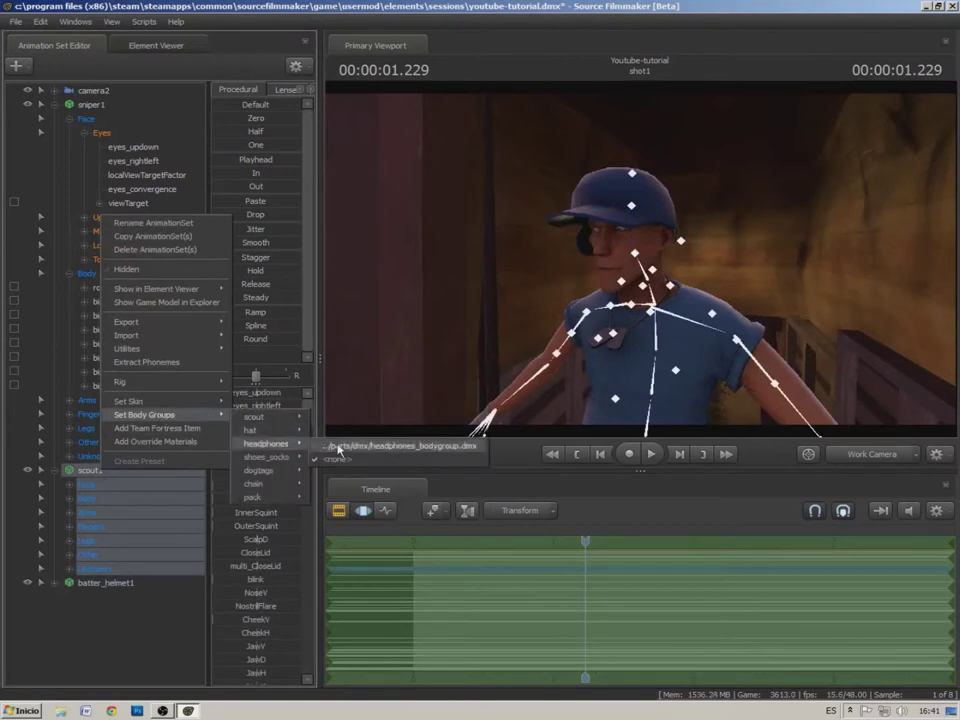
{"action": "left_click", "coordinate": [330, 446]}
Fine-tune the batter helmet's rotation on the scout's head and move the playhead back to 00:00:00.041
{"action": "left_click_drag", "start_coordinate": [600, 300], "coordinate": [720, 300], "text": "alt"}
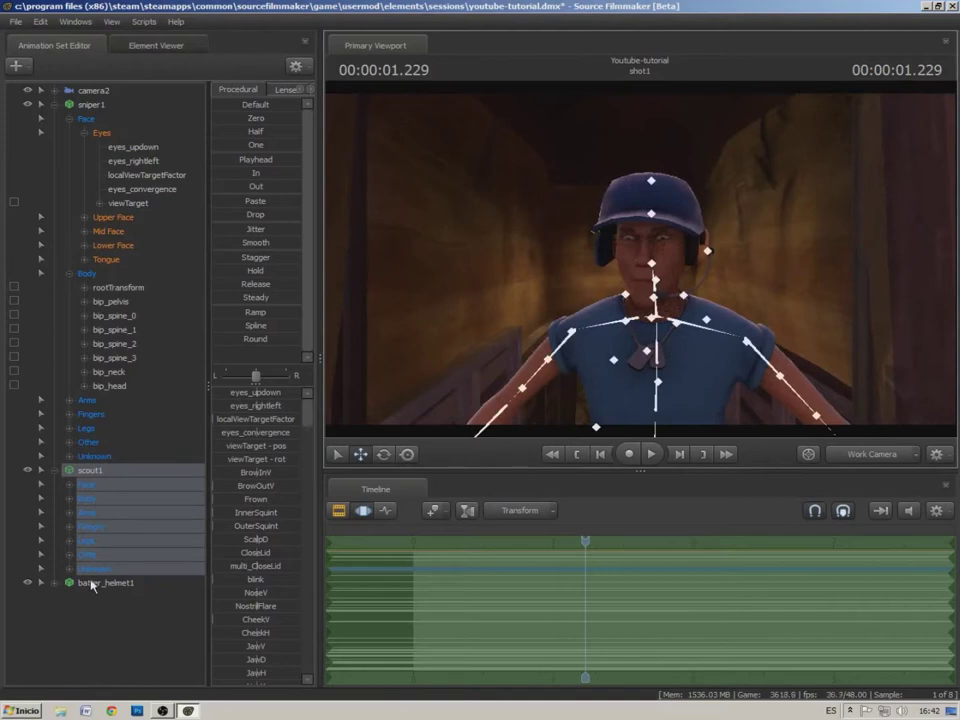
{"action": "left_click", "coordinate": [92, 583]}
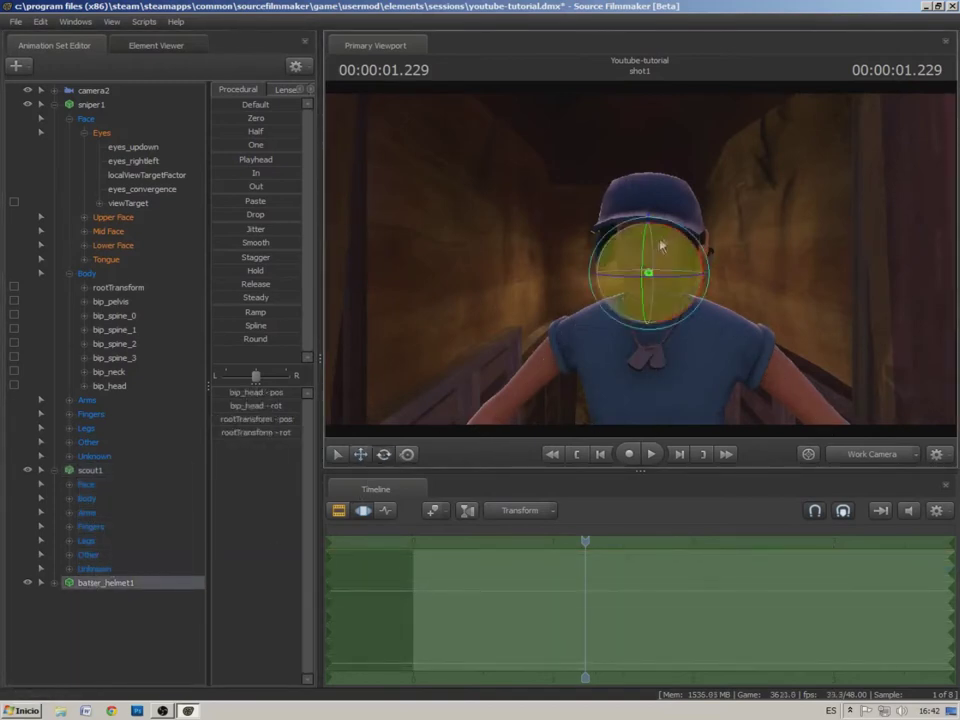
{"action": "left_click_drag", "start_coordinate": [670, 228], "coordinate": [671, 229]}
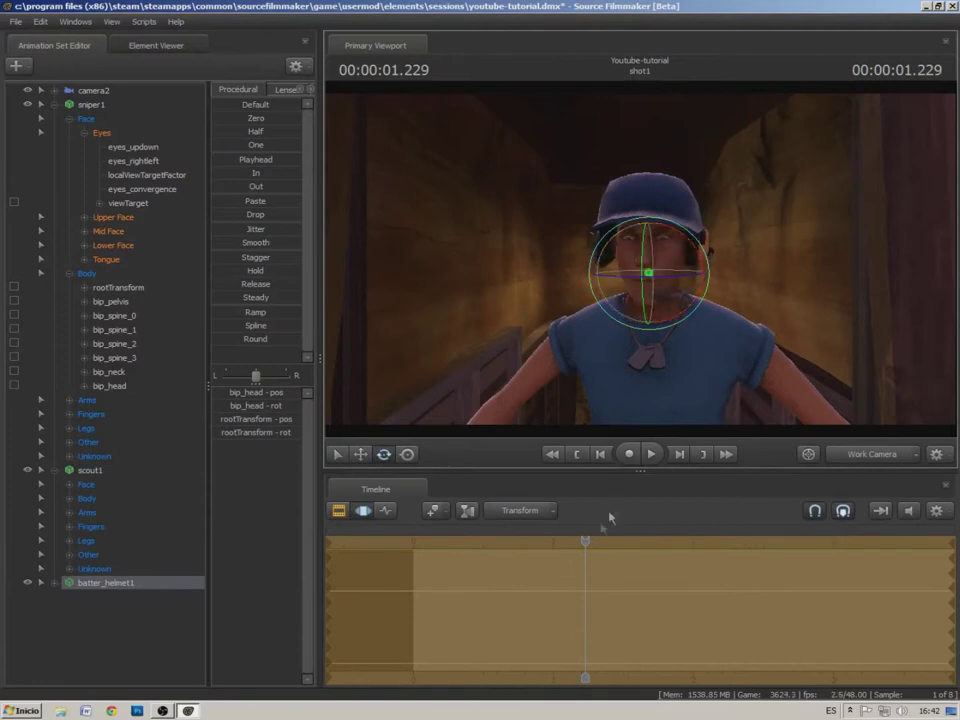
{"action": "left_click_drag", "start_coordinate": [584, 541], "coordinate": [419, 541]}
{"action": "left_click_drag", "start_coordinate": [423, 323], "coordinate": [473, 323]}
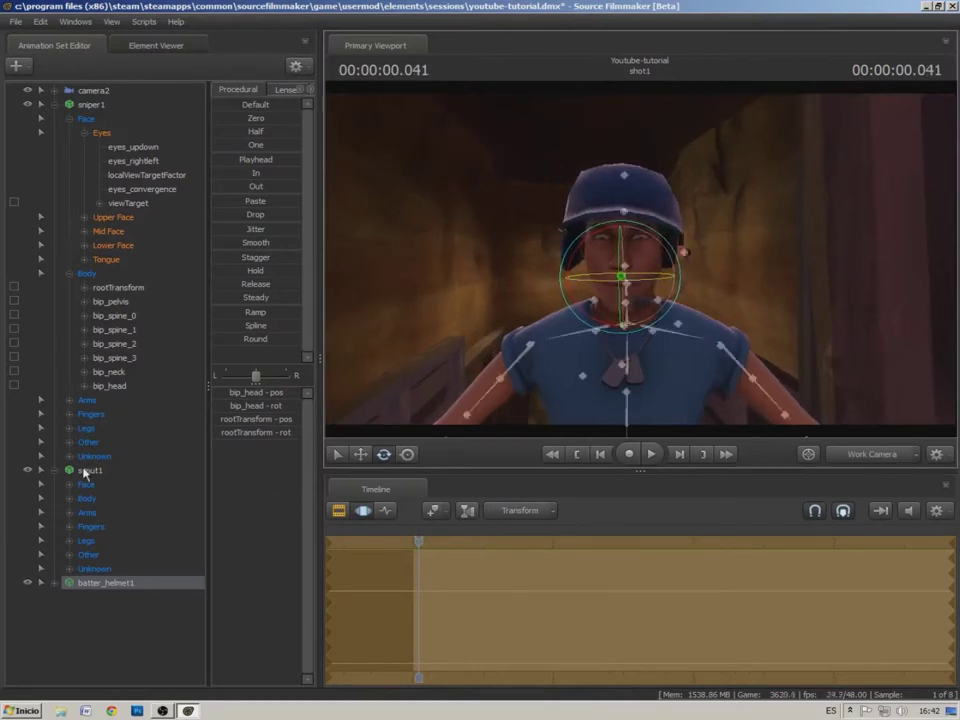
Nudge the batter helmet along its green axis to even out its fit on both sides of the scout's head
{"action": "left_click", "coordinate": [84, 470]}
{"action": "left_click", "coordinate": [88, 583]}
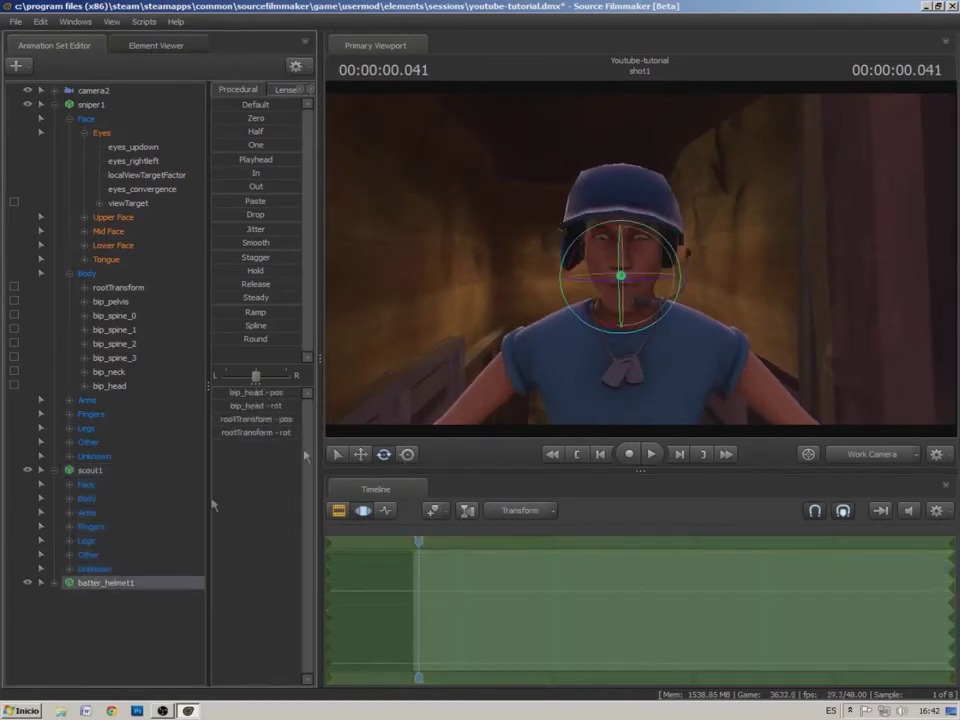
{"action": "left_click", "coordinate": [361, 454]}
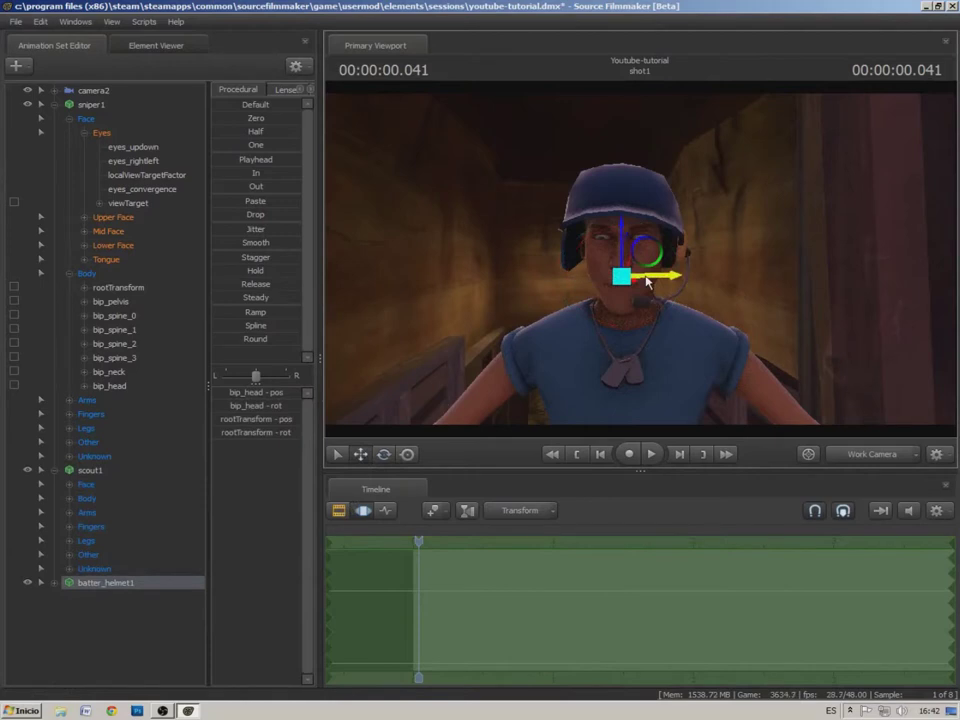
{"action": "left_click_drag", "start_coordinate": [646, 277], "coordinate": [646, 277]}
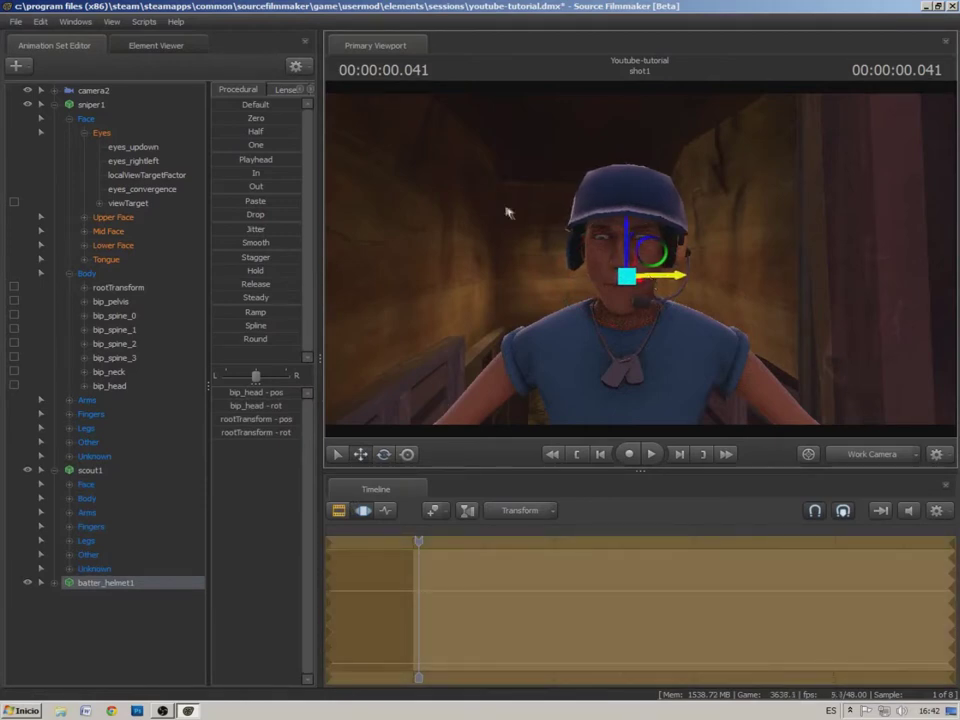
{"action": "left_click_drag", "start_coordinate": [640, 277], "coordinate": [590, 277]}
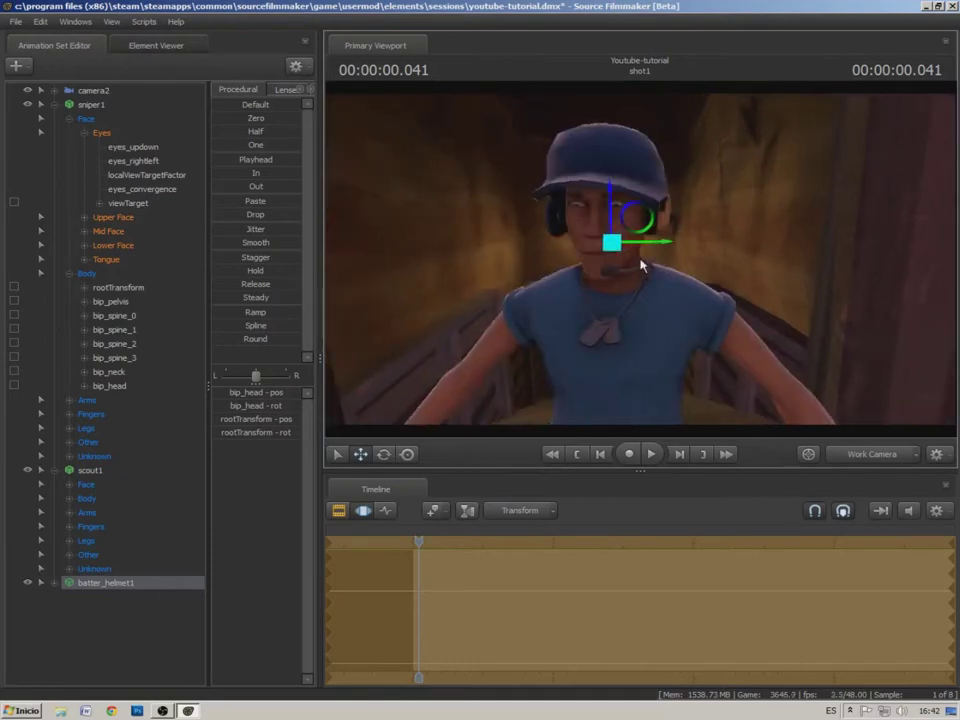
Lock the batter helmet's rootTransform and bip_head controls to the scout's bip_head bone
{"action": "left_click", "coordinate": [56, 584]}
{"action": "left_click", "coordinate": [70, 597]}
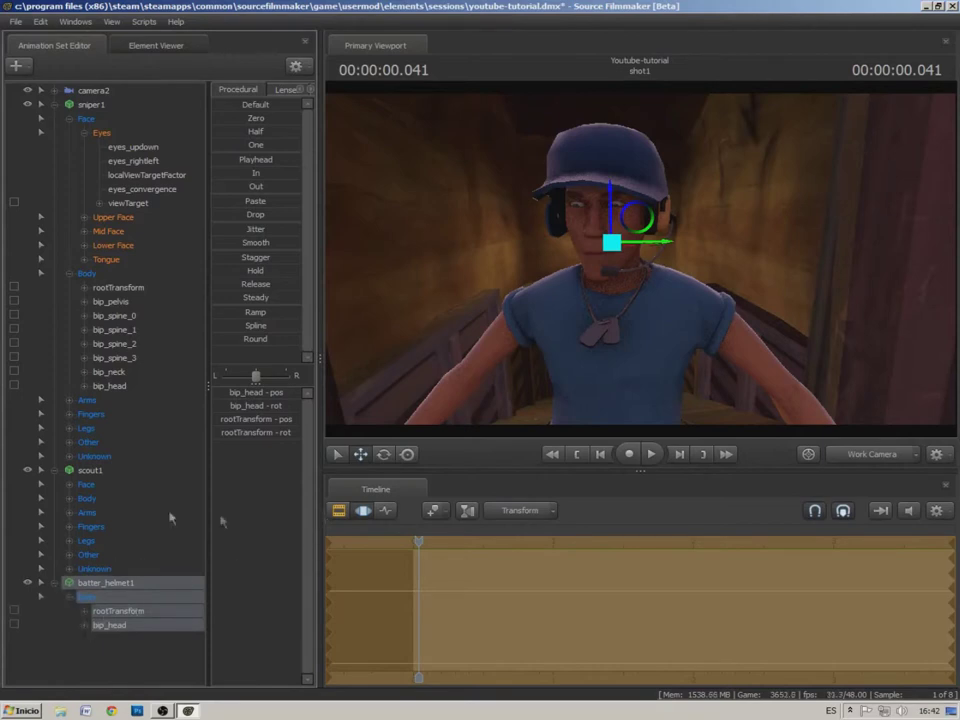
{"action": "left_click", "coordinate": [70, 498]}
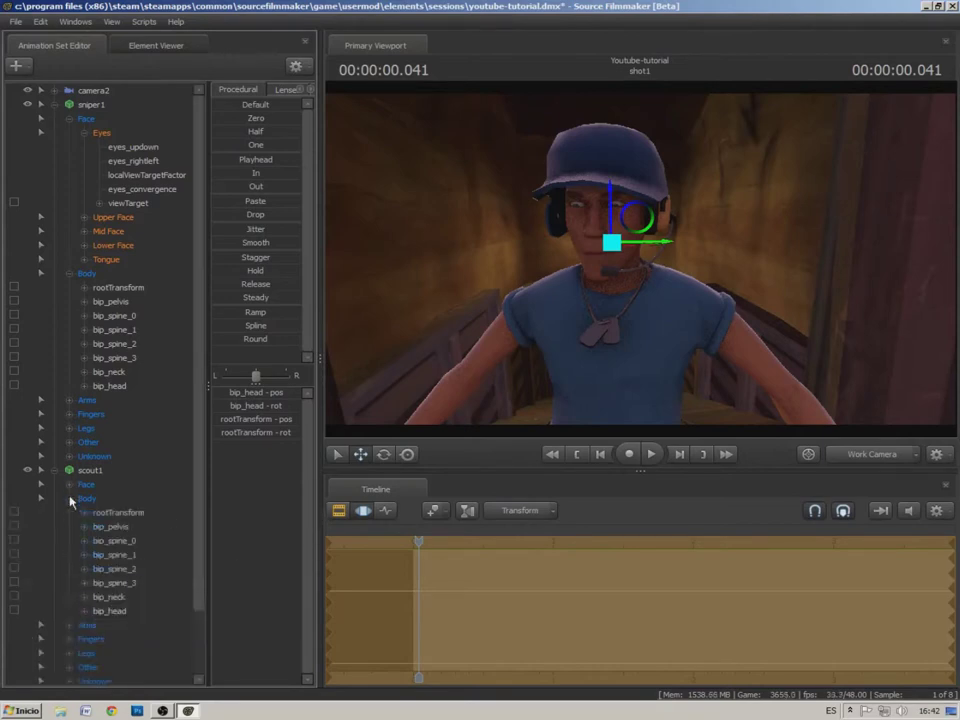
{"action": "scroll", "coordinate": [88, 505], "scroll_direction": "down", "scroll_amount": 2}
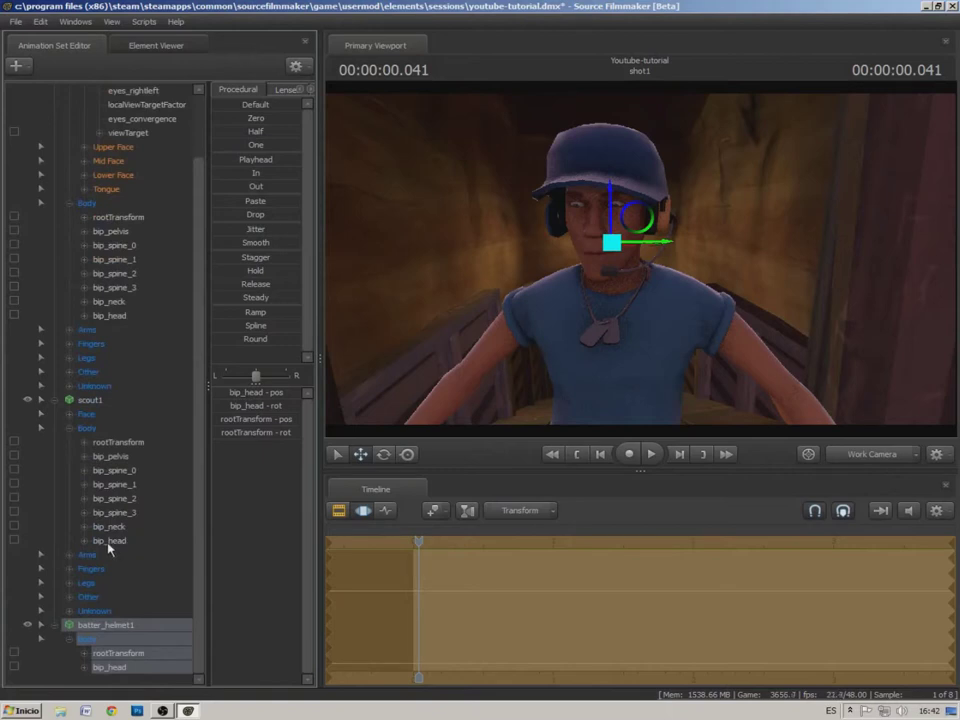
{"action": "left_click", "coordinate": [109, 541]}
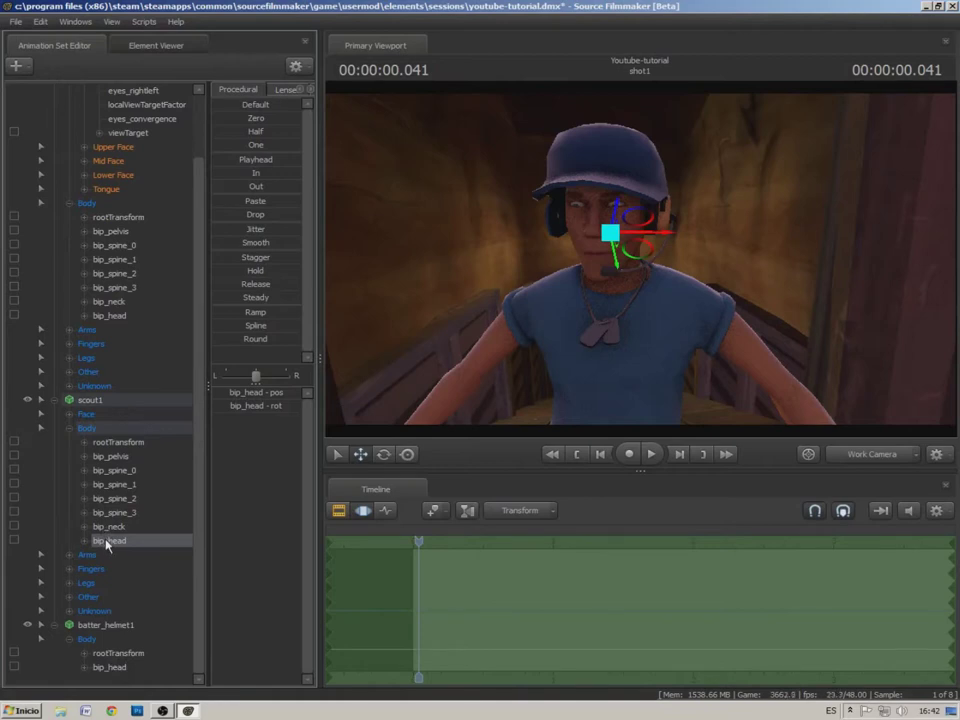
{"action": "left_click", "coordinate": [13, 666]}
{"action": "left_click_drag", "start_coordinate": [125, 543], "coordinate": [12, 653]}
{"action": "left_click", "coordinate": [107, 627]}
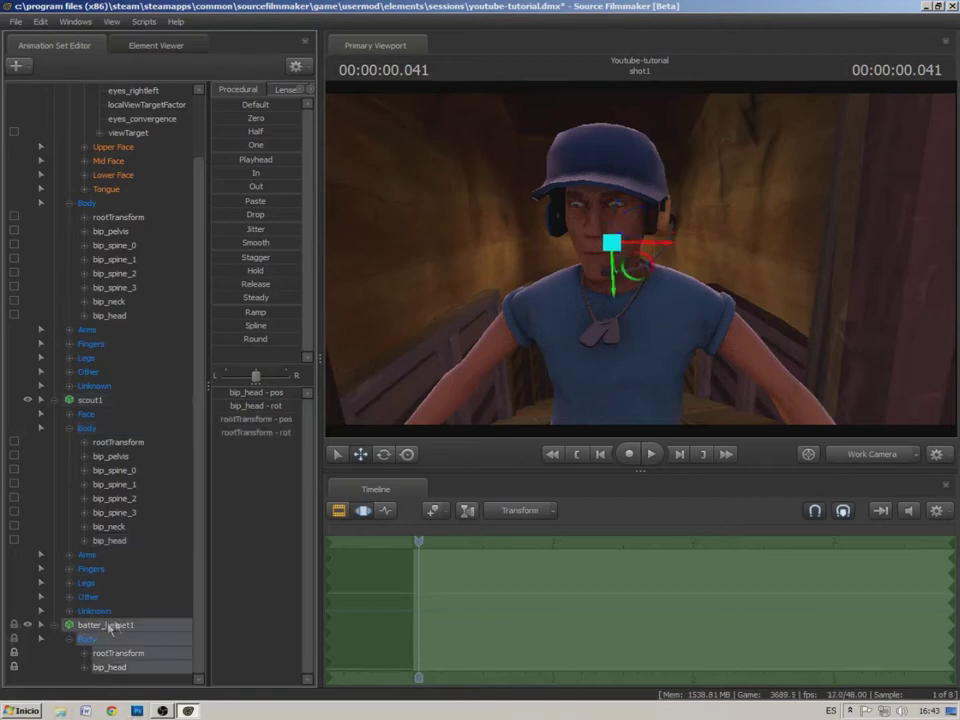
Rotate the scout's bip_head bone slightly sideways to test whether the locked helmet follows the head
{"action": "left_click", "coordinate": [112, 540]}
{"action": "left_click", "coordinate": [384, 454]}
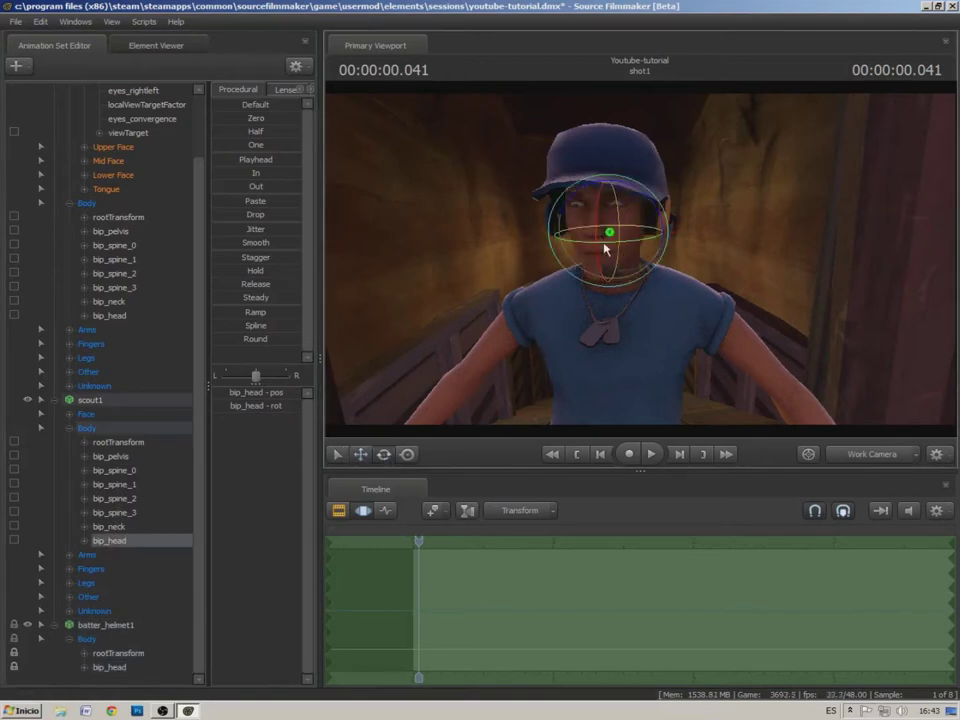
{"action": "mouse_move", "coordinate": [608, 246]}
{"action": "left_mouse_down"}
{"action": "mouse_move", "coordinate": [623, 242]}
{"action": "mouse_move", "coordinate": [614, 246]}
{"action": "left_mouse_up"}
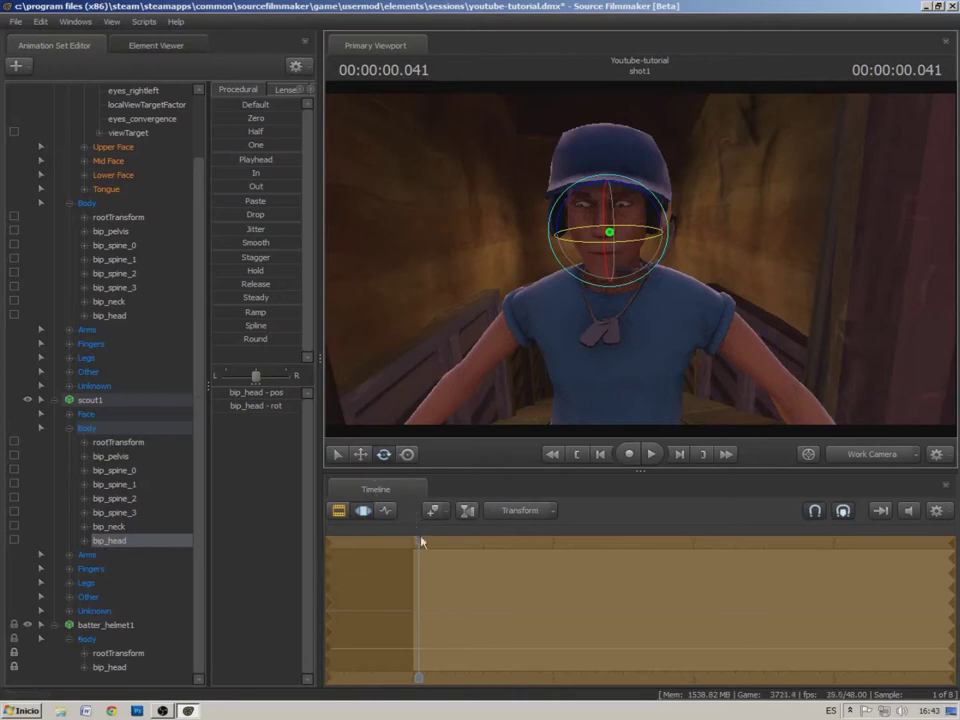
Move the playhead back to the start of the shot at 00:00:00.000
{"action": "left_click_drag", "start_coordinate": [416, 539], "coordinate": [414, 539]}
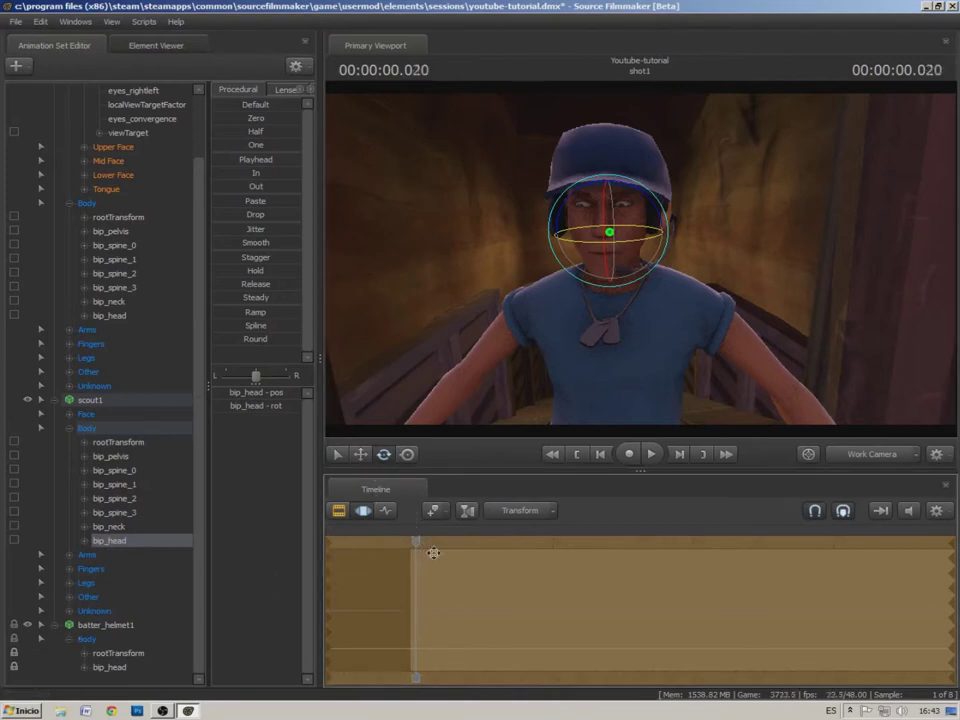
{"action": "scroll", "coordinate": [433, 553], "scroll_direction": "up", "scroll_amount": 5}
{"action": "left_click_drag", "start_coordinate": [402, 540], "coordinate": [398, 540]}
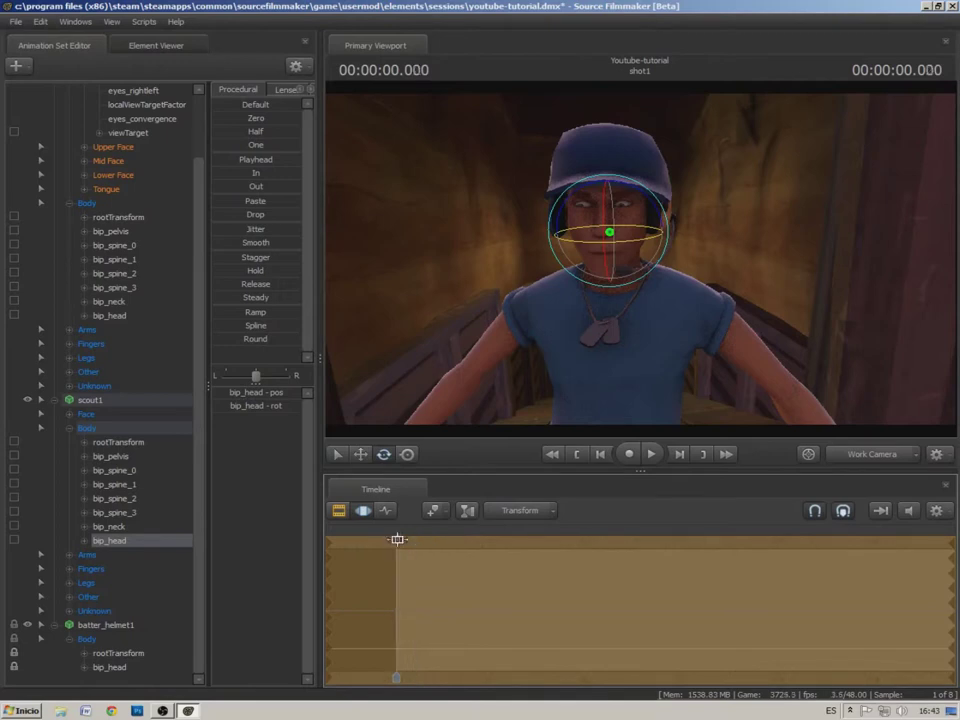
{"action": "left_click_drag", "start_coordinate": [384, 336], "coordinate": [384, 362]}
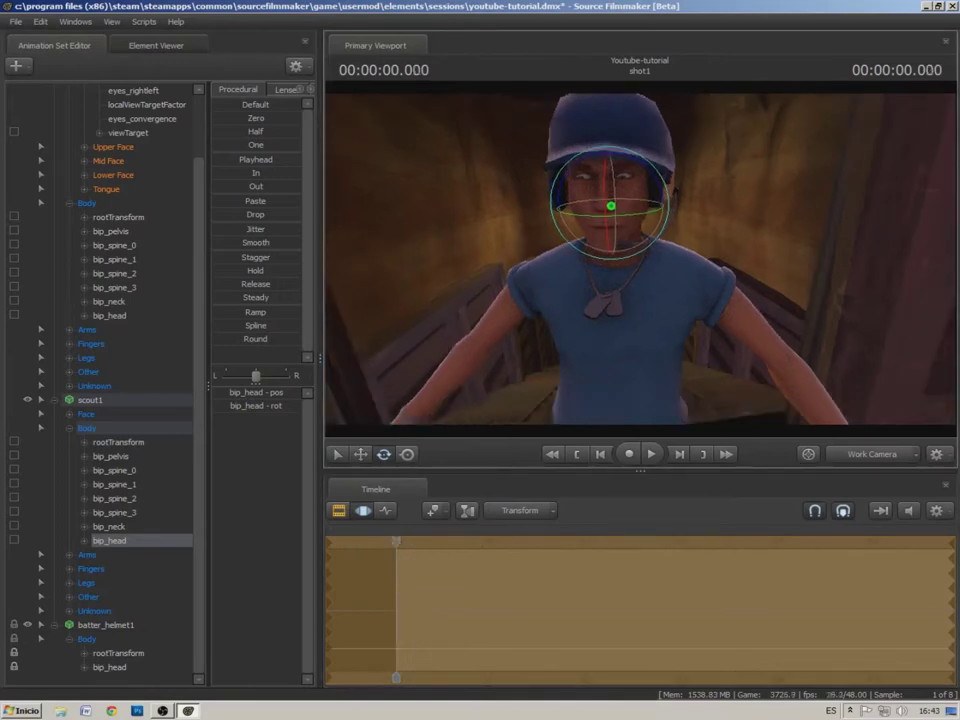
Select the whole scout1 animation set and open the sequence import for it
{"action": "key", "text": "s"}
{"action": "left_click", "coordinate": [103, 399]}
{"action": "left_click_drag", "start_coordinate": [374, 322], "coordinate": [374, 365]}
{"action": "left_click_drag", "start_coordinate": [638, 412], "coordinate": [636, 396]}
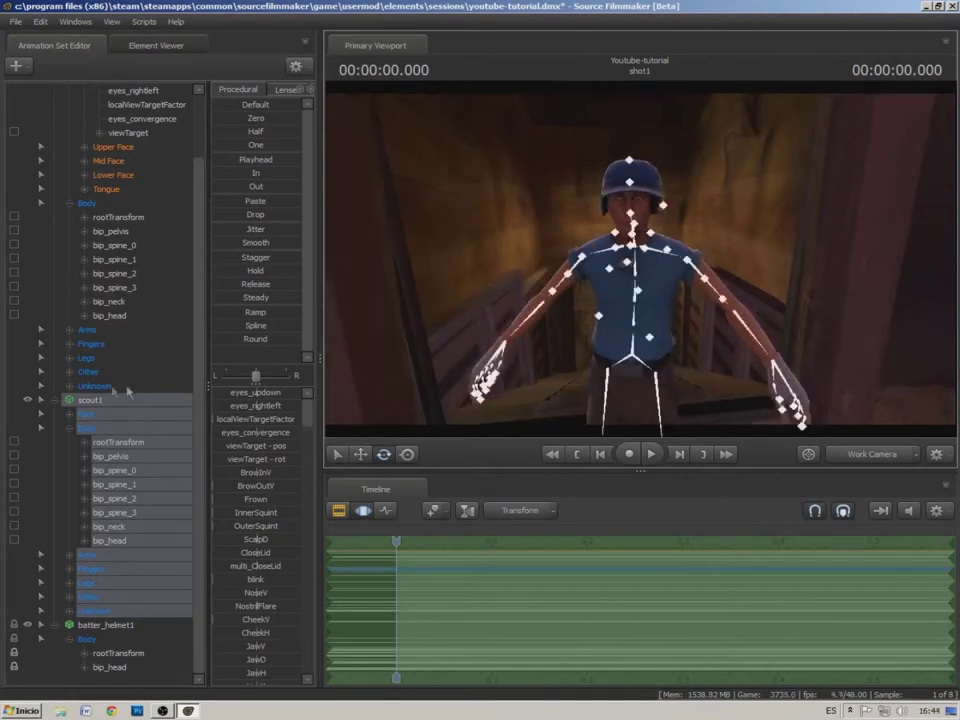
{"action": "right_click", "coordinate": [84, 400]}
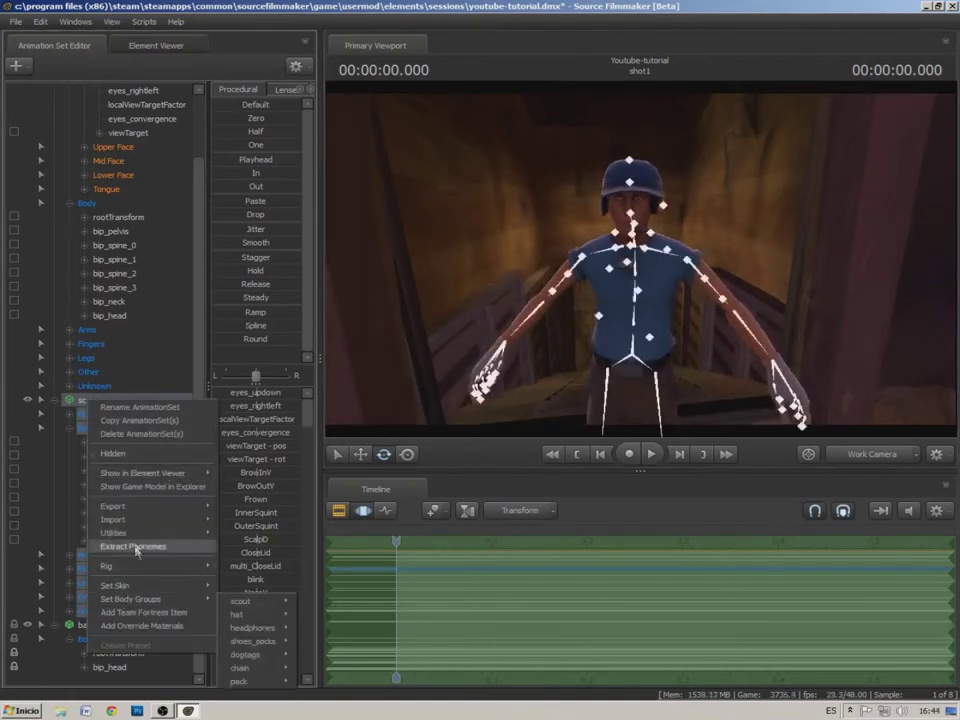
{"action": "left_click", "coordinate": [250, 540]}
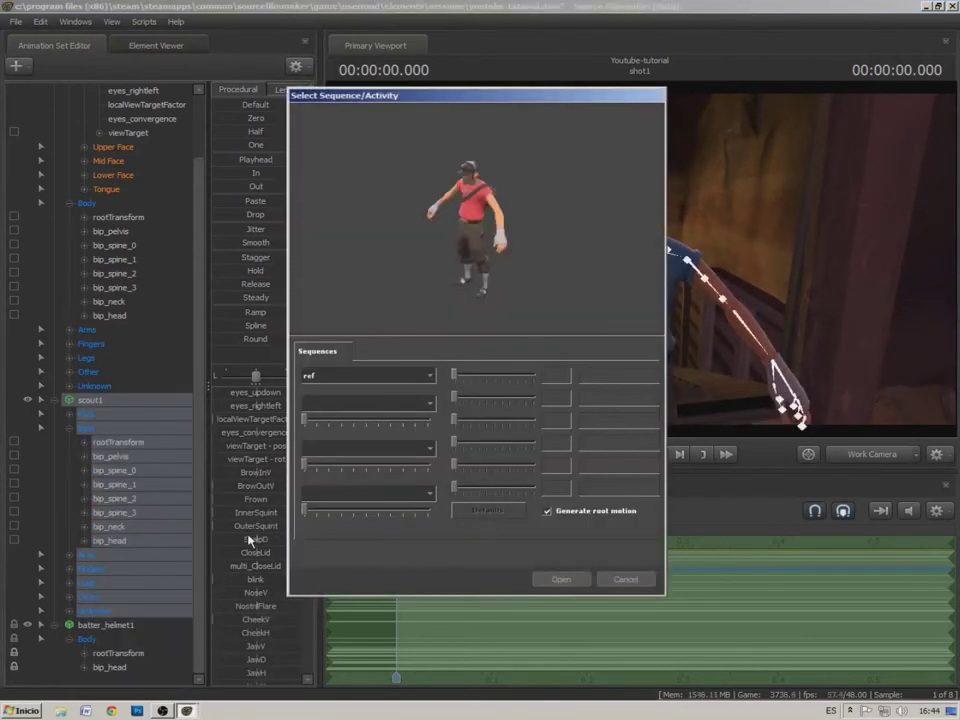
Import the run_ITEM1 sequence onto the scout with move_x at its maximum and root motion generated
{"action": "left_click", "coordinate": [428, 375]}
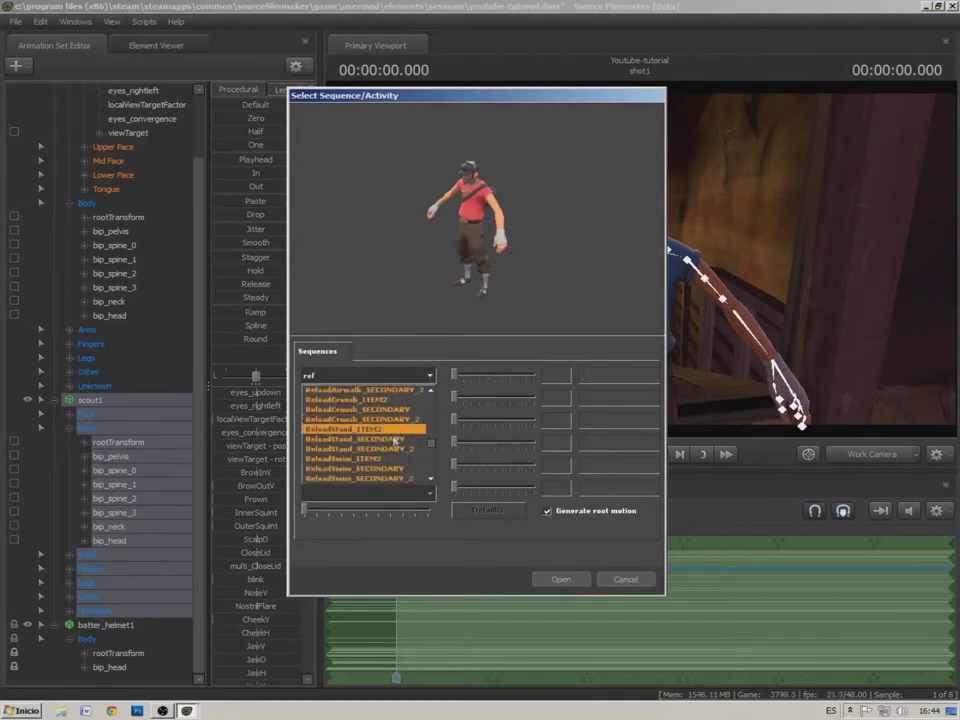
{"action": "scroll", "coordinate": [386, 470], "scroll_direction": "down", "scroll_amount": 8}
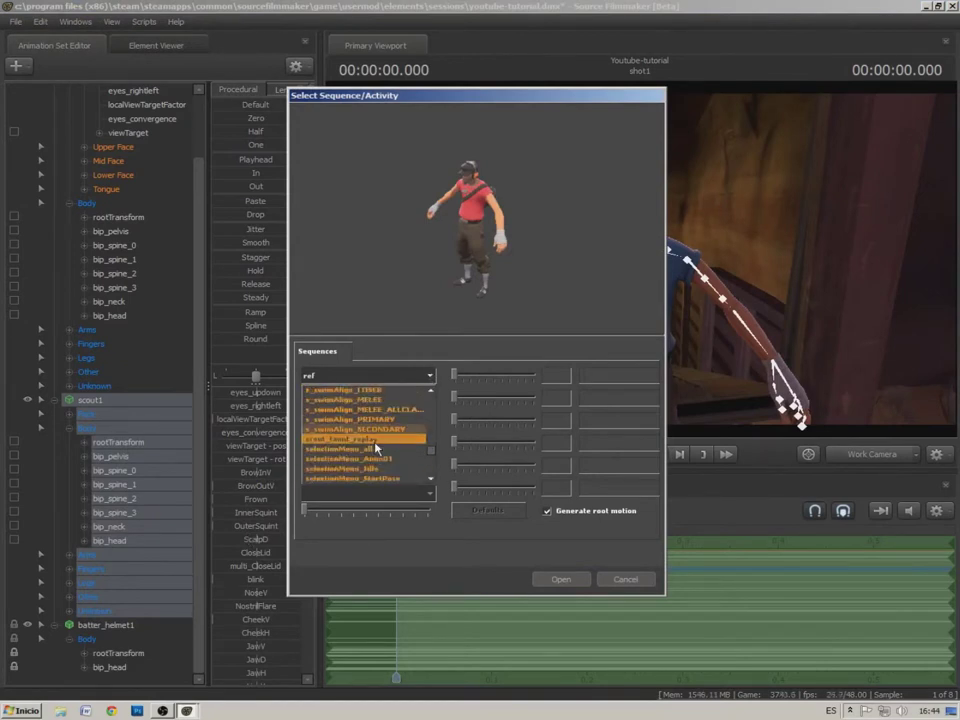
{"action": "scroll", "coordinate": [385, 456], "scroll_direction": "down", "scroll_amount": 8}
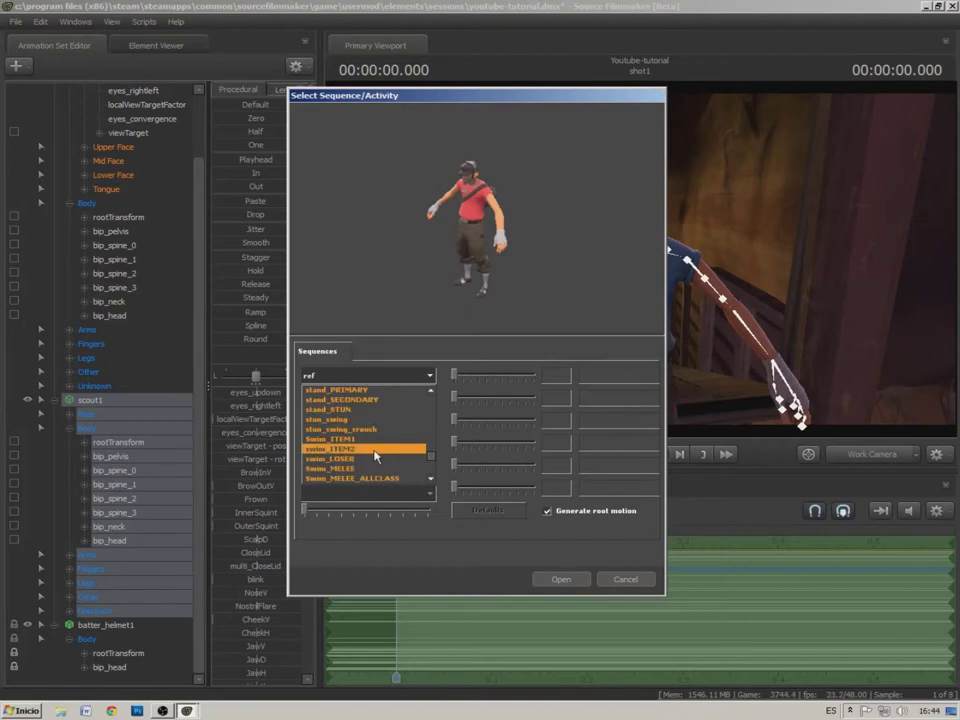
{"action": "scroll", "coordinate": [376, 457], "scroll_direction": "down", "scroll_amount": 10}
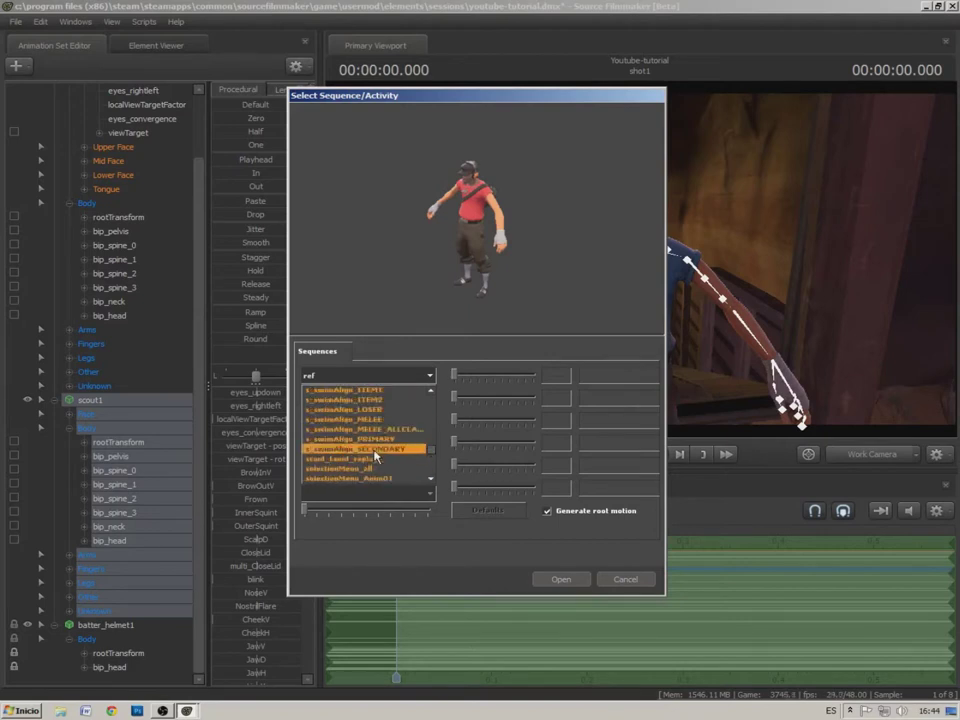
{"action": "scroll", "coordinate": [373, 450], "scroll_direction": "up", "scroll_amount": 1}
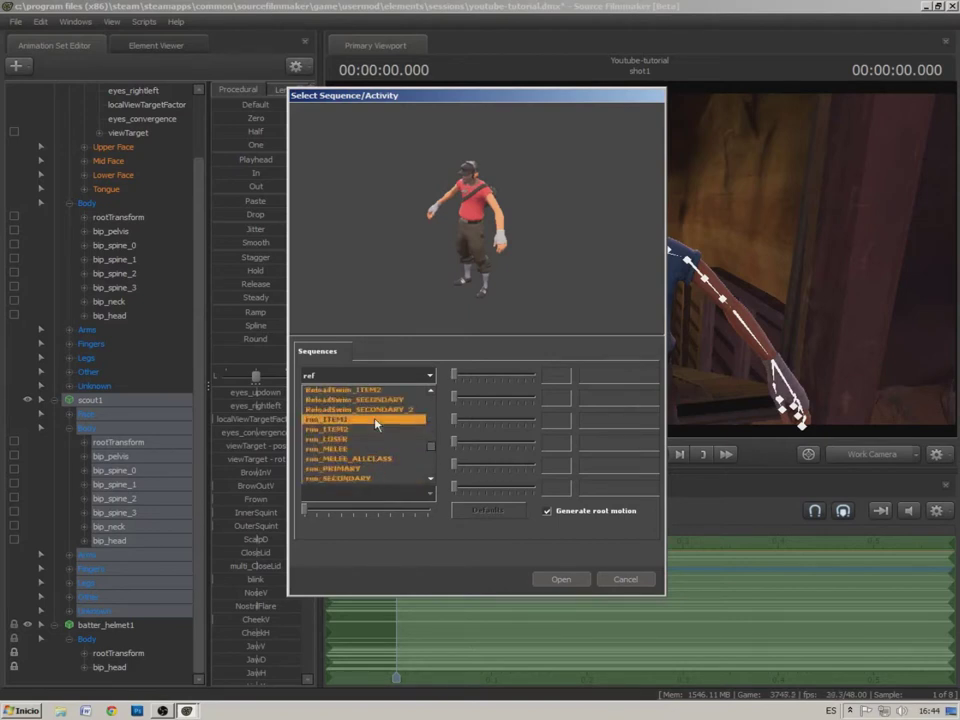
{"action": "left_click", "coordinate": [378, 417]}
{"action": "key", "text": "Up"}
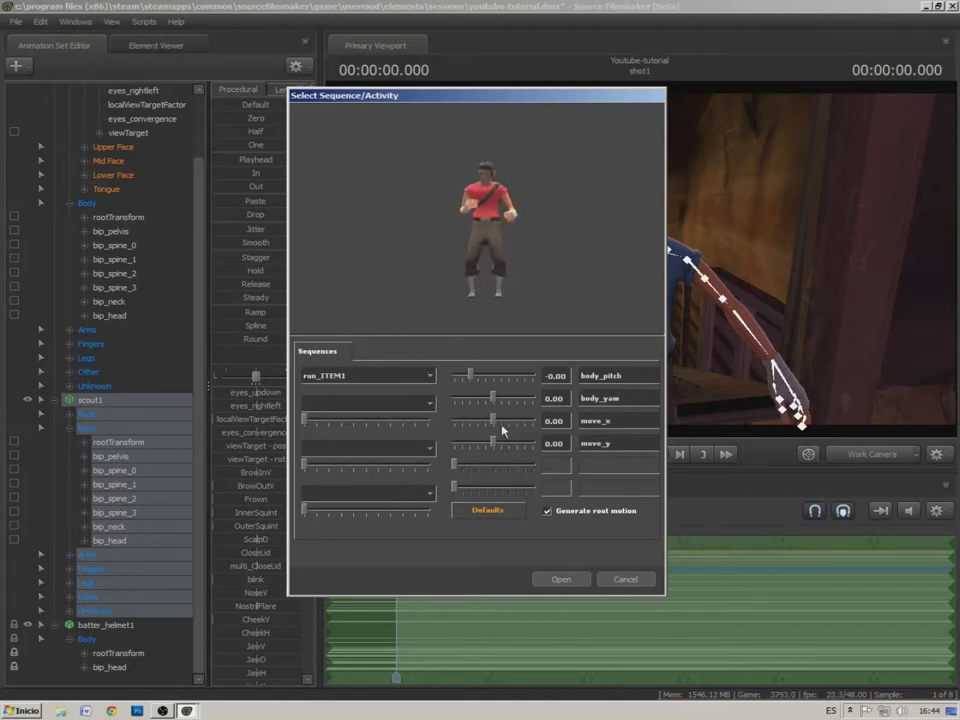
{"action": "left_click_drag", "start_coordinate": [493, 421], "coordinate": [546, 422]}
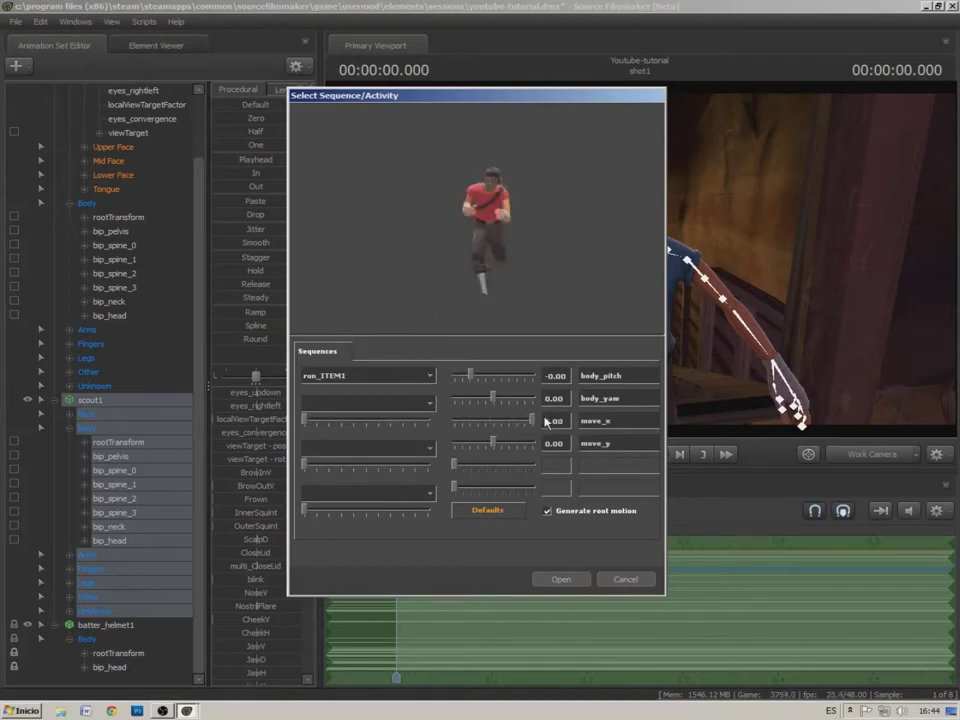
{"action": "left_click", "coordinate": [561, 579]}
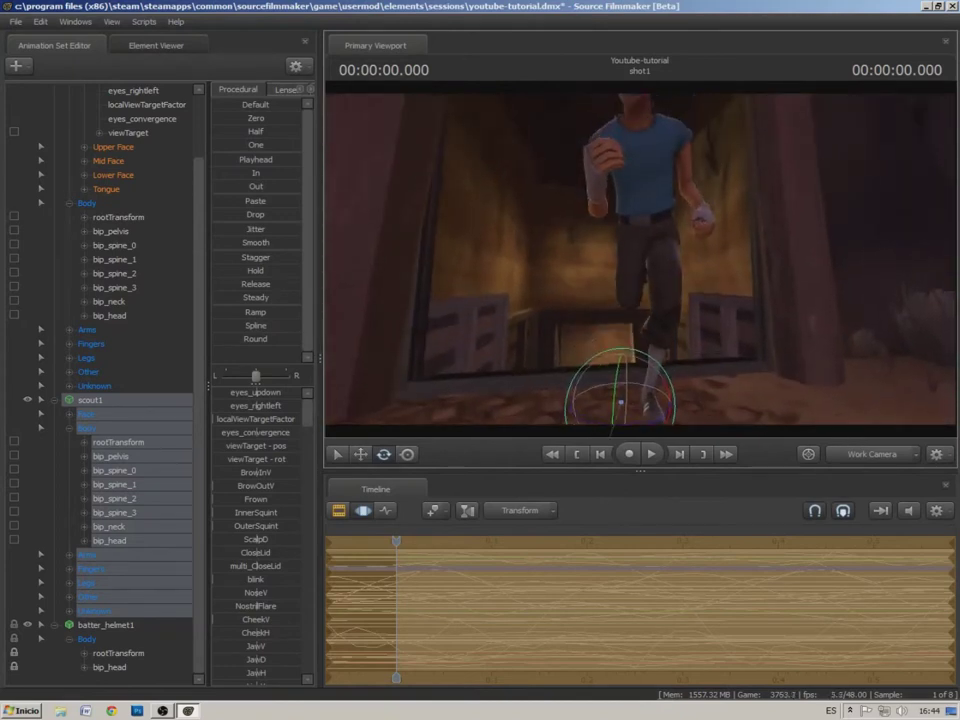
Scrub and play the shot to check the scout's run with the helmet, and return the playhead to 00:00:00.000
{"action": "key", "text": "ctrl"}
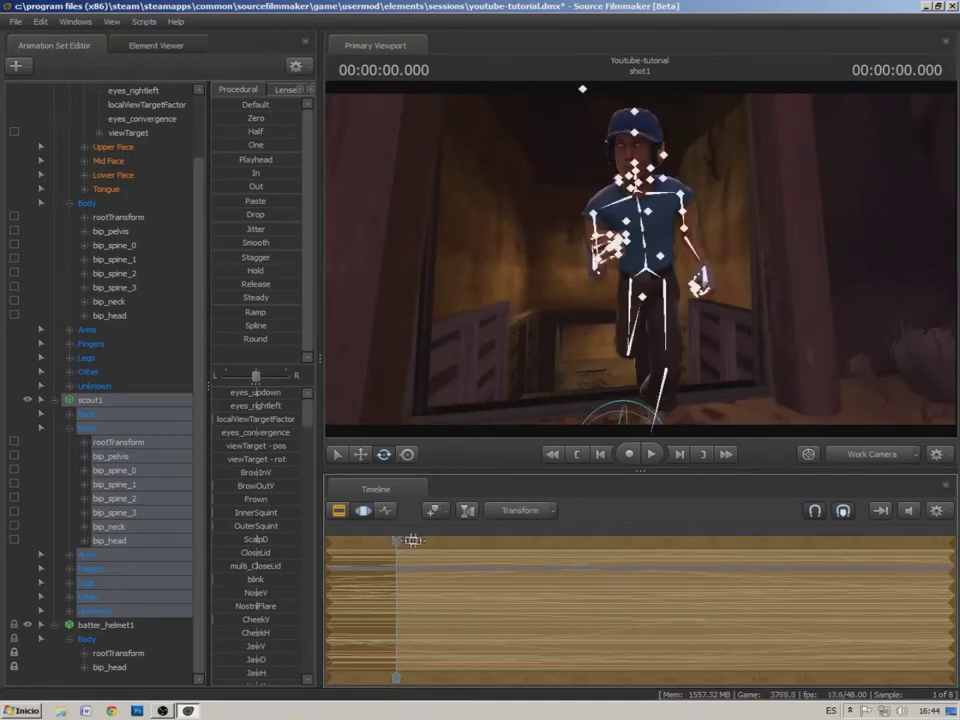
{"action": "left_click_drag", "start_coordinate": [455, 544], "coordinate": [600, 548]}
{"action": "mouse_move", "coordinate": [640, 262]}
{"action": "left_mouse_down"}
{"action": "mouse_move", "coordinate": [640, 275]}
{"action": "mouse_move", "coordinate": [625, 262]}
{"action": "mouse_move", "coordinate": [640, 258]}
{"action": "mouse_move", "coordinate": [630, 262]}
{"action": "left_mouse_up"}
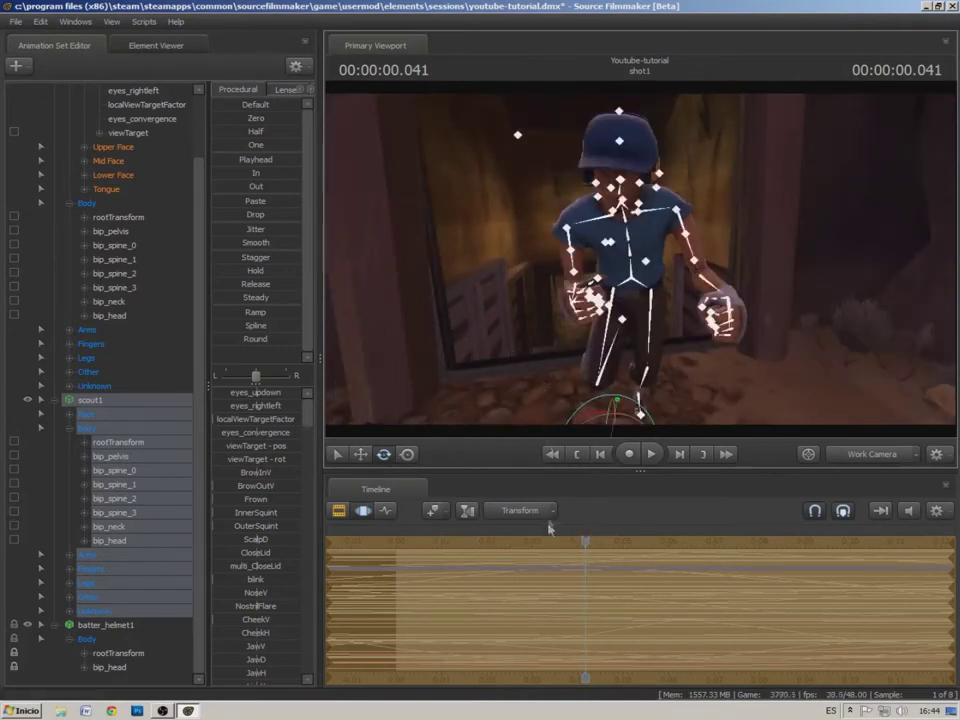
{"action": "left_click", "coordinate": [651, 454]}
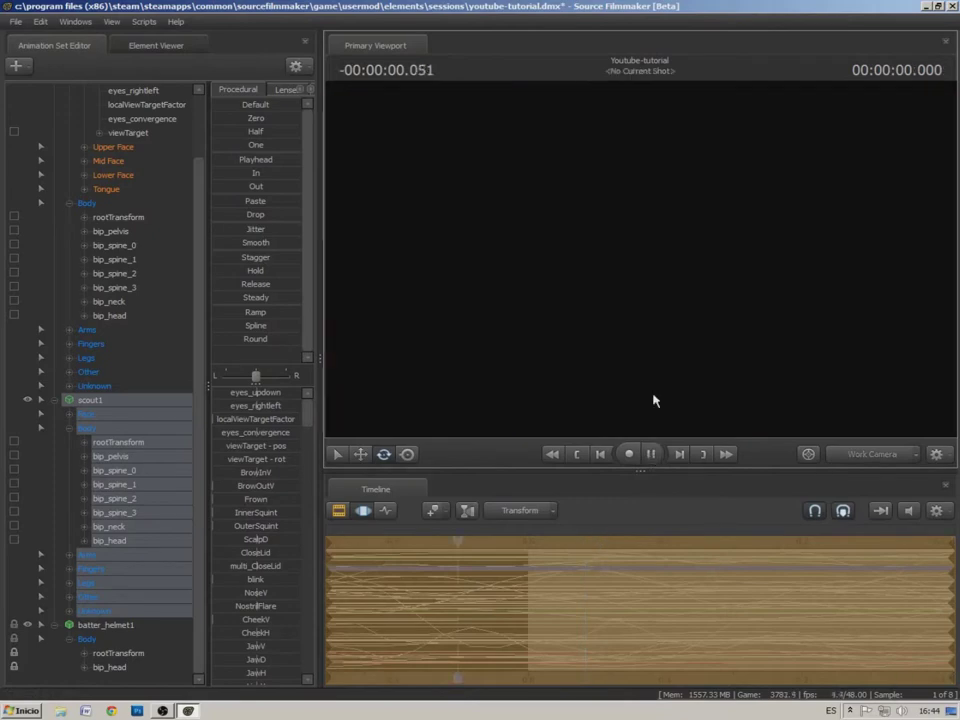
{"action": "key", "text": "space"}
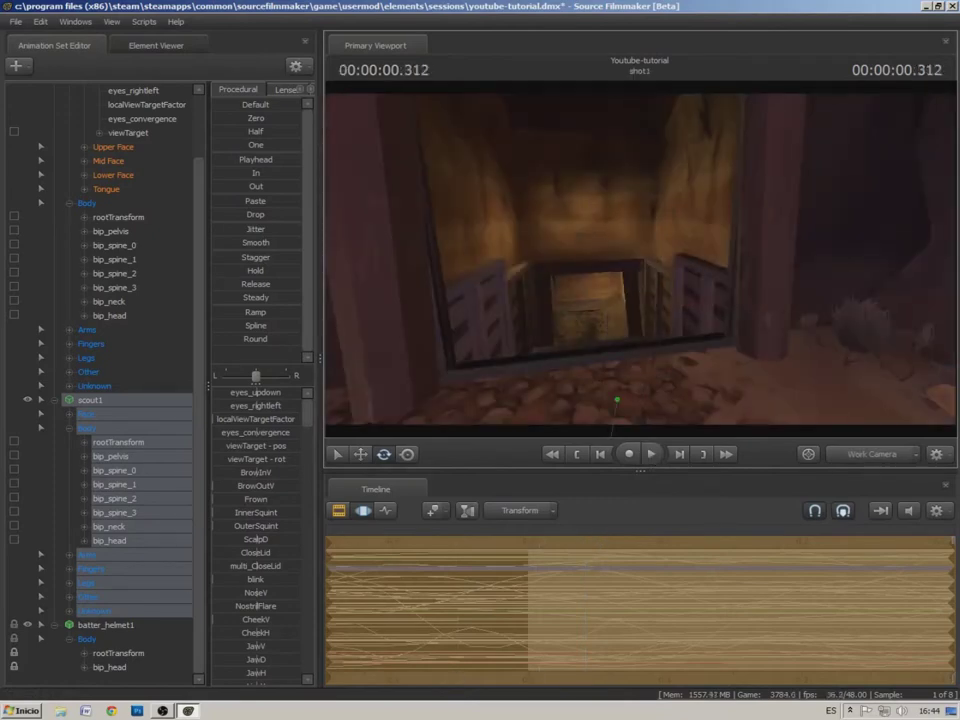
{"action": "key", "text": "s"}
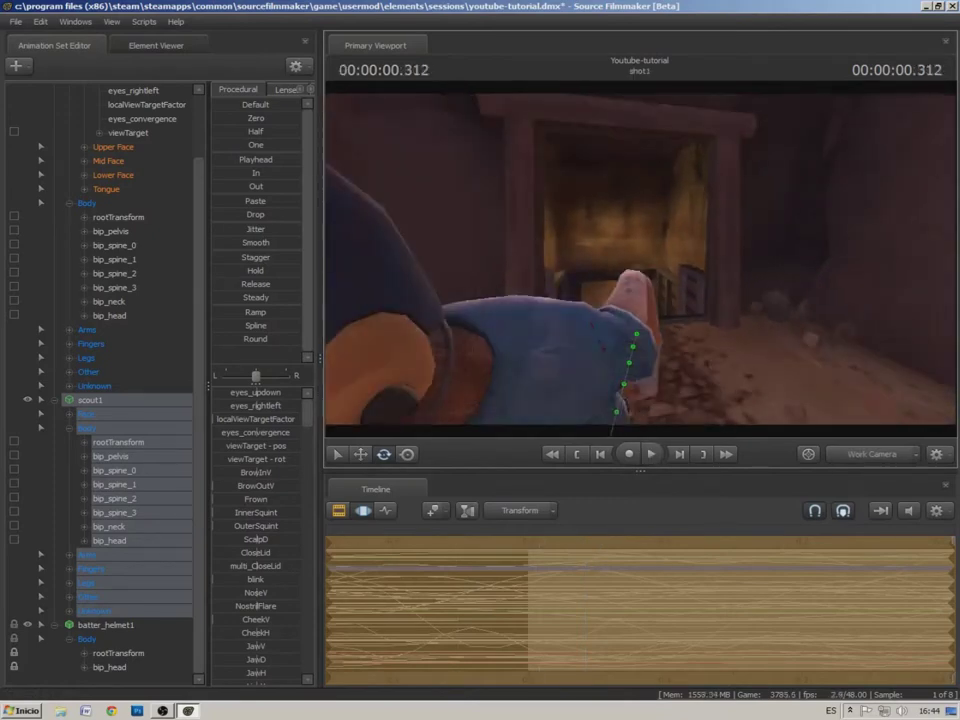
{"action": "key", "text": "s"}
{"action": "left_click_drag", "start_coordinate": [638, 210], "coordinate": [638, 210]}
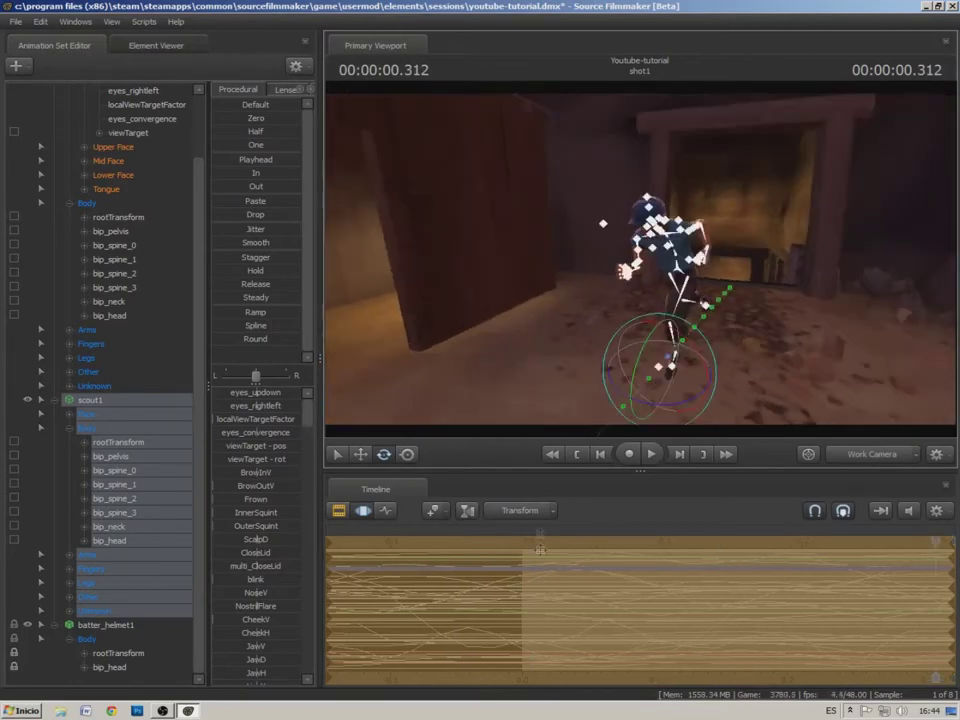
{"action": "left_click_drag", "start_coordinate": [550, 555], "coordinate": [521, 543]}
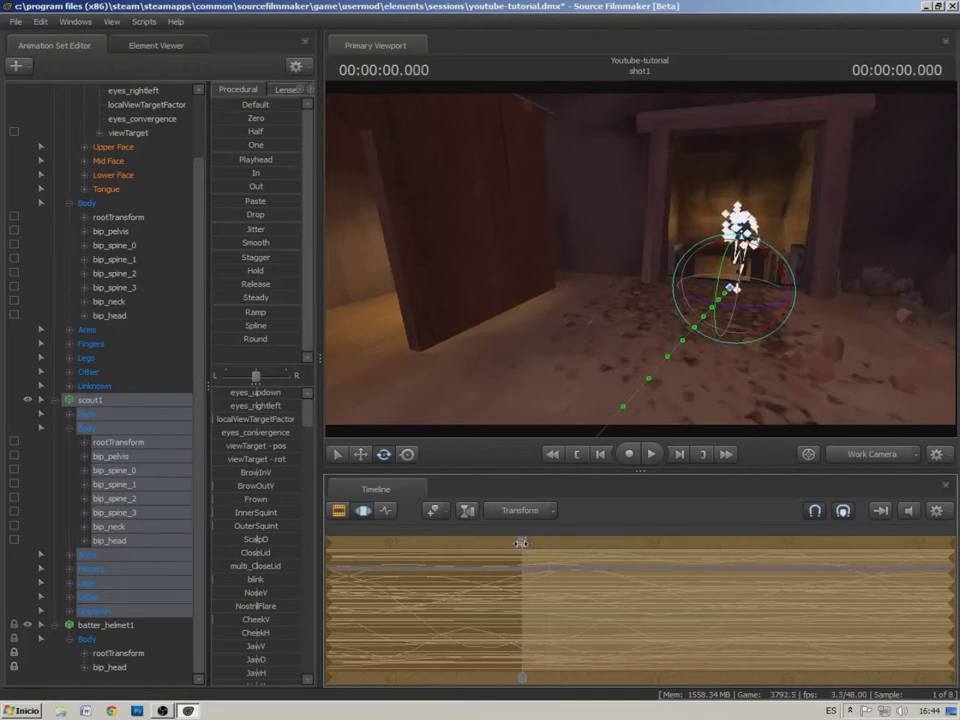
Select batter_helmet1 on the running scout and apply the Playhead preset to its controls
{"action": "left_click_drag", "start_coordinate": [538, 348], "coordinate": [640, 262]}
{"action": "key", "text": "w"}
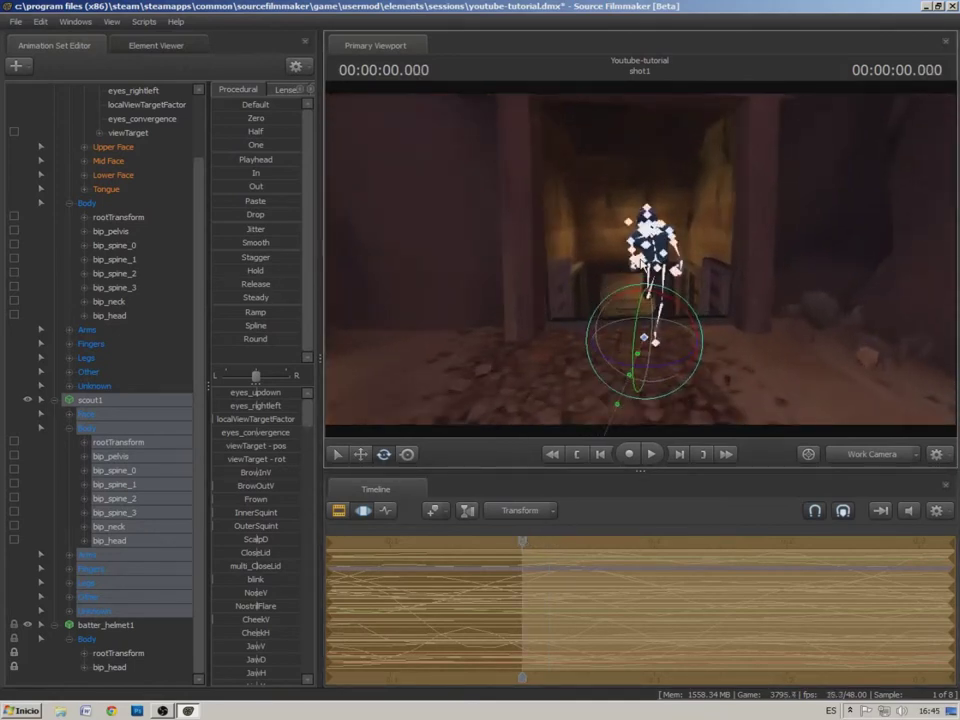
{"action": "left_click_drag", "start_coordinate": [558, 301], "coordinate": [642, 266]}
{"action": "key", "text": "w"}
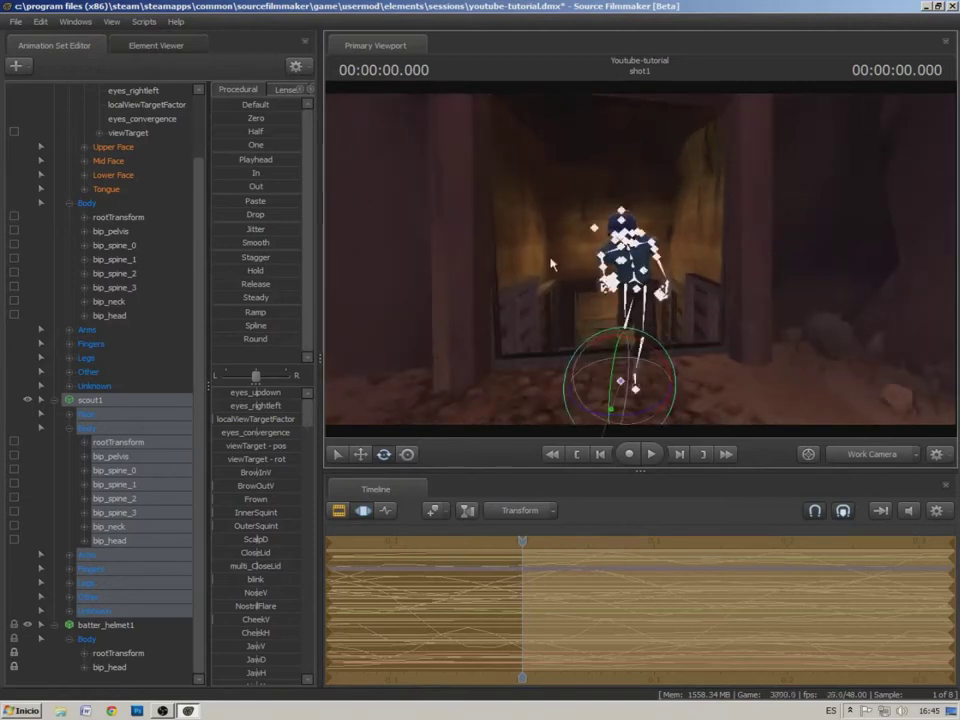
{"action": "left_click_drag", "start_coordinate": [541, 268], "coordinate": [528, 266]}
{"action": "key", "text": "w"}
{"action": "left_click", "coordinate": [100, 626]}
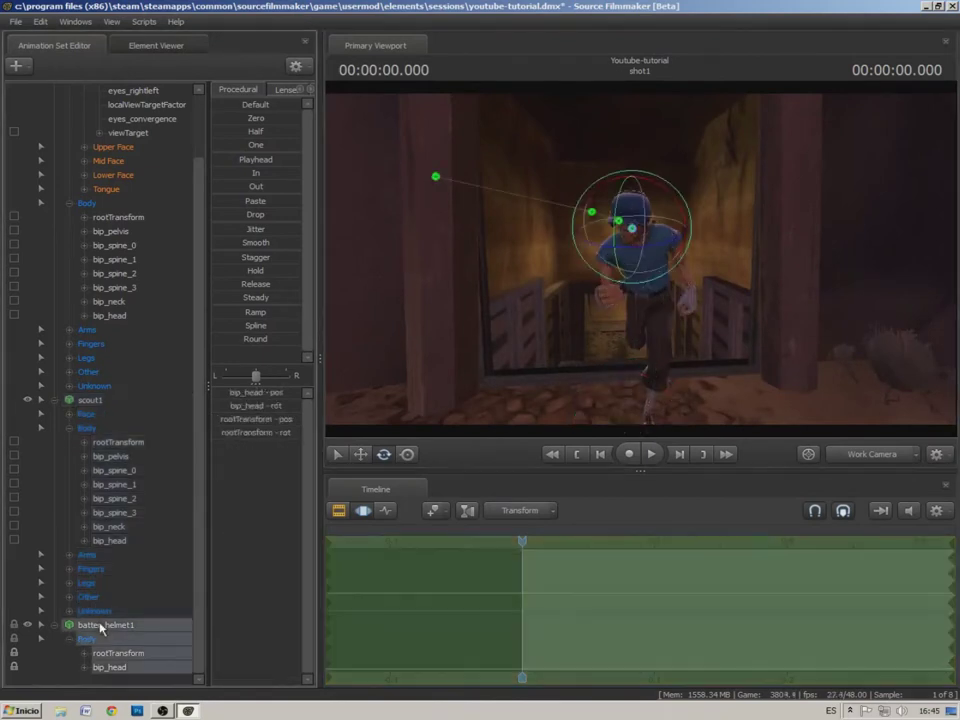
{"action": "left_click", "coordinate": [216, 159]}
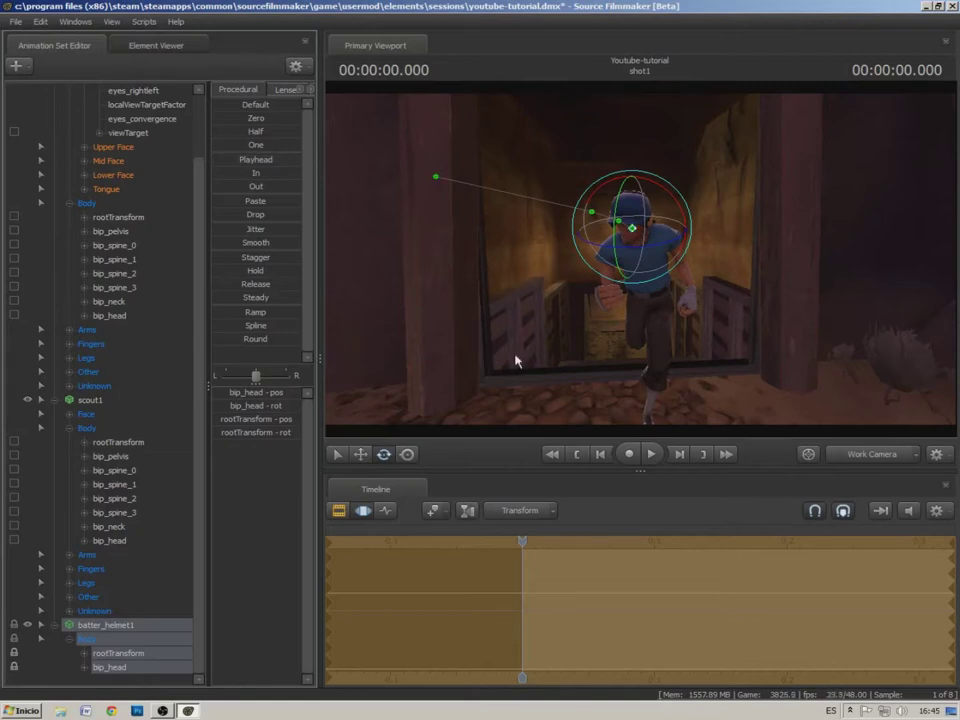
Play the run from farther outside the tunnel entrance and place the playhead at 00:00:00.041
{"action": "left_click_drag", "start_coordinate": [640, 261], "coordinate": [640, 261]}
{"action": "key", "text": "s"}
{"action": "left_click", "coordinate": [651, 454]}
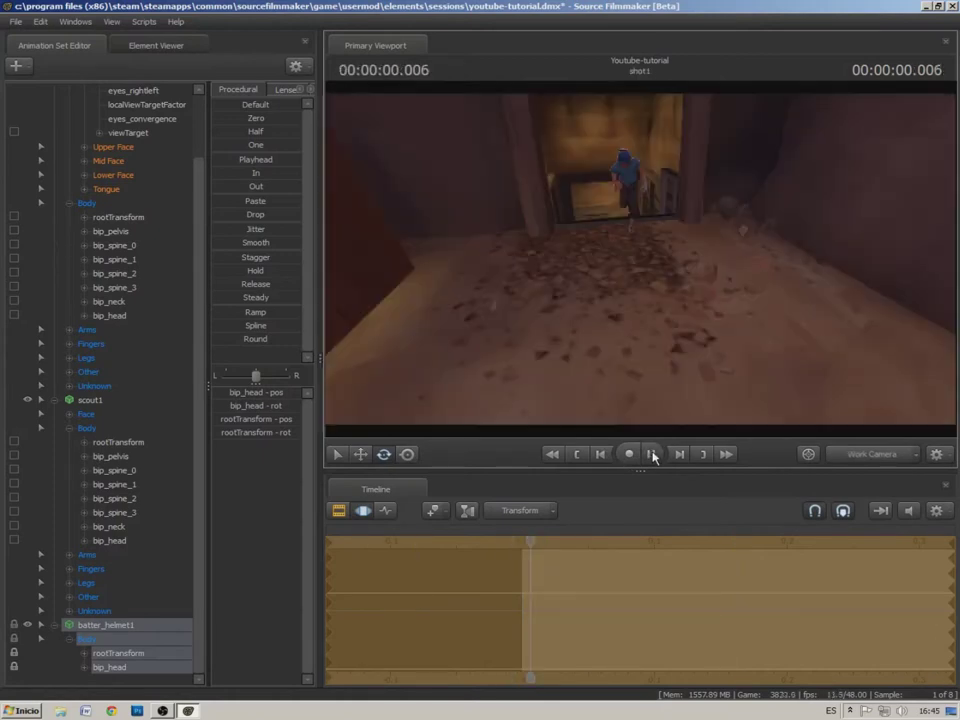
{"action": "left_click", "coordinate": [651, 454]}
{"action": "scroll", "coordinate": [568, 571], "scroll_direction": "down", "scroll_amount": 4}
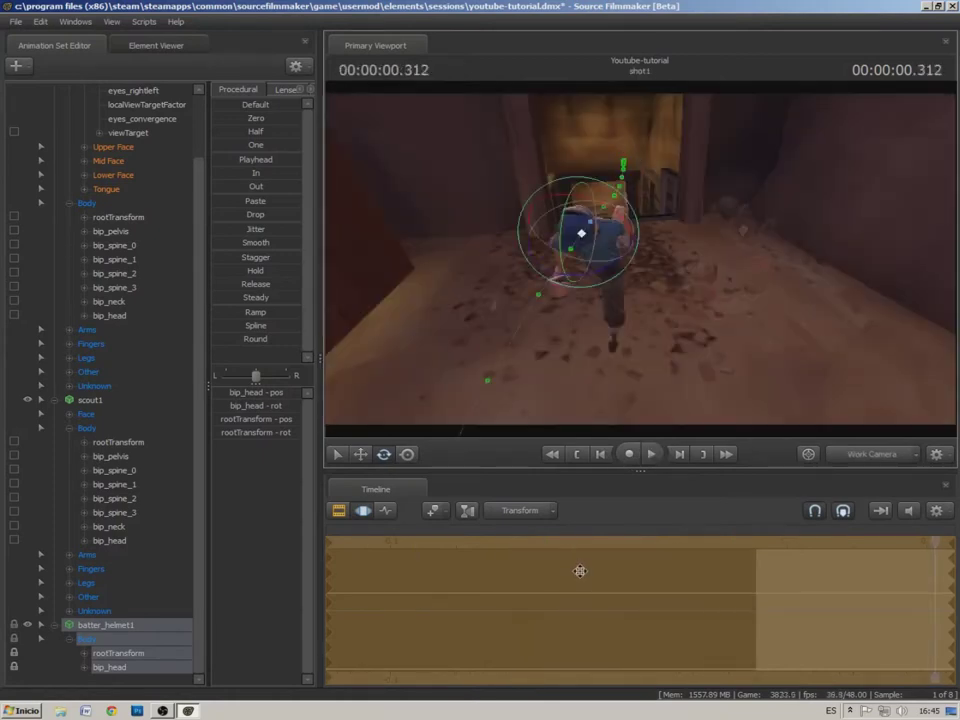
{"action": "left_click", "coordinate": [837, 538]}
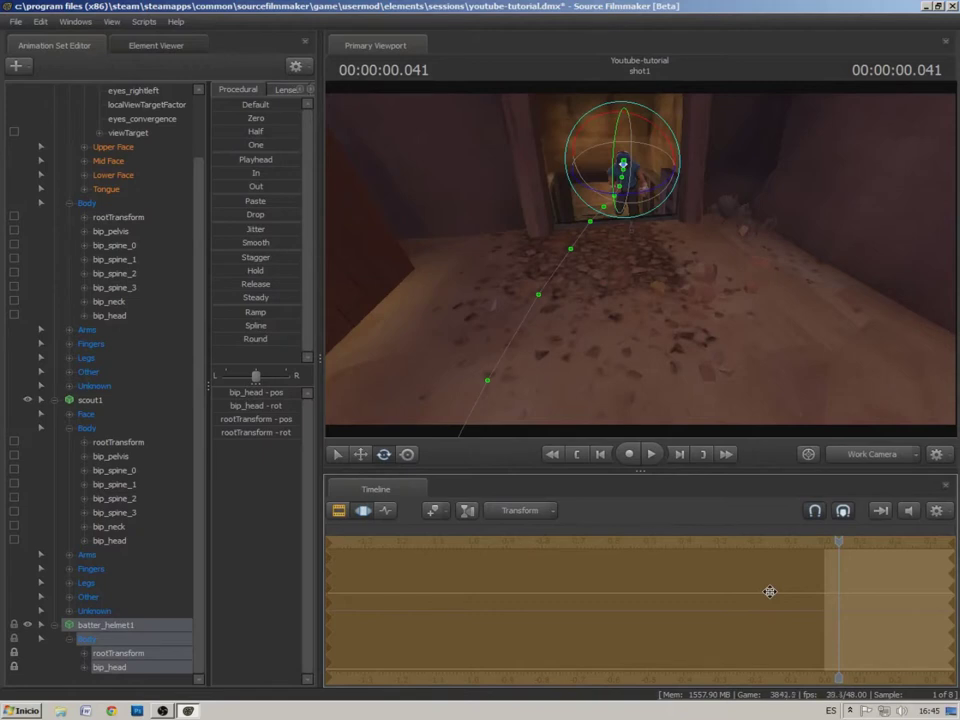
Select scout1 and play the shot to check its run from the tunnel entrance
{"action": "left_click_drag", "start_coordinate": [621, 385], "coordinate": [680, 340]}
{"action": "left_click_drag", "start_coordinate": [620, 400], "coordinate": [649, 254]}
{"action": "key", "text": "z"}
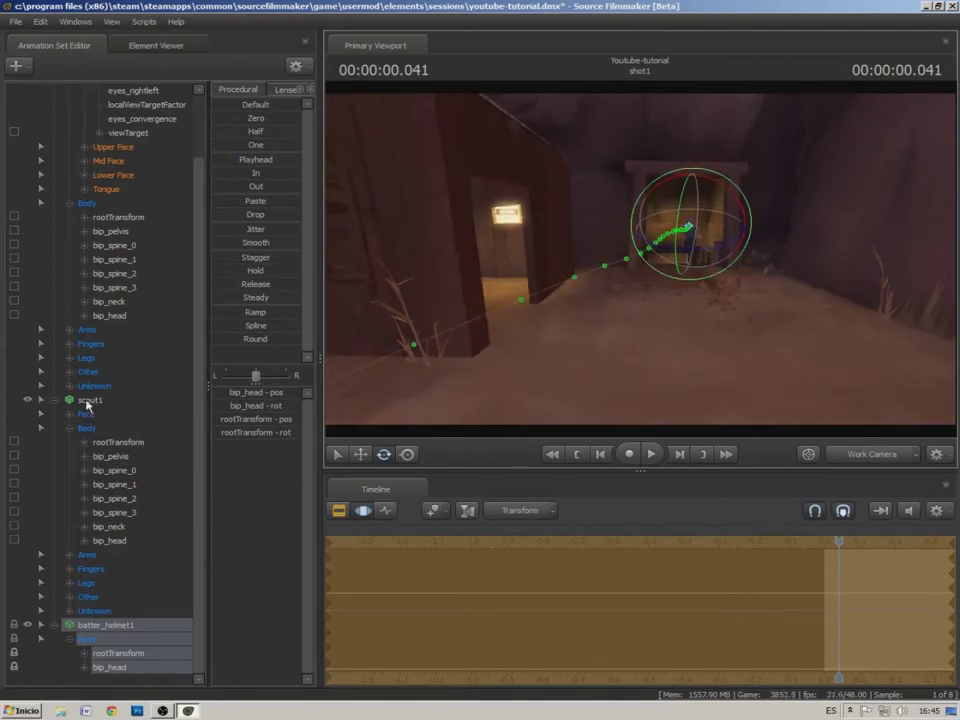
{"action": "left_click", "coordinate": [86, 402]}
{"action": "left_click_drag", "start_coordinate": [548, 374], "coordinate": [351, 418]}
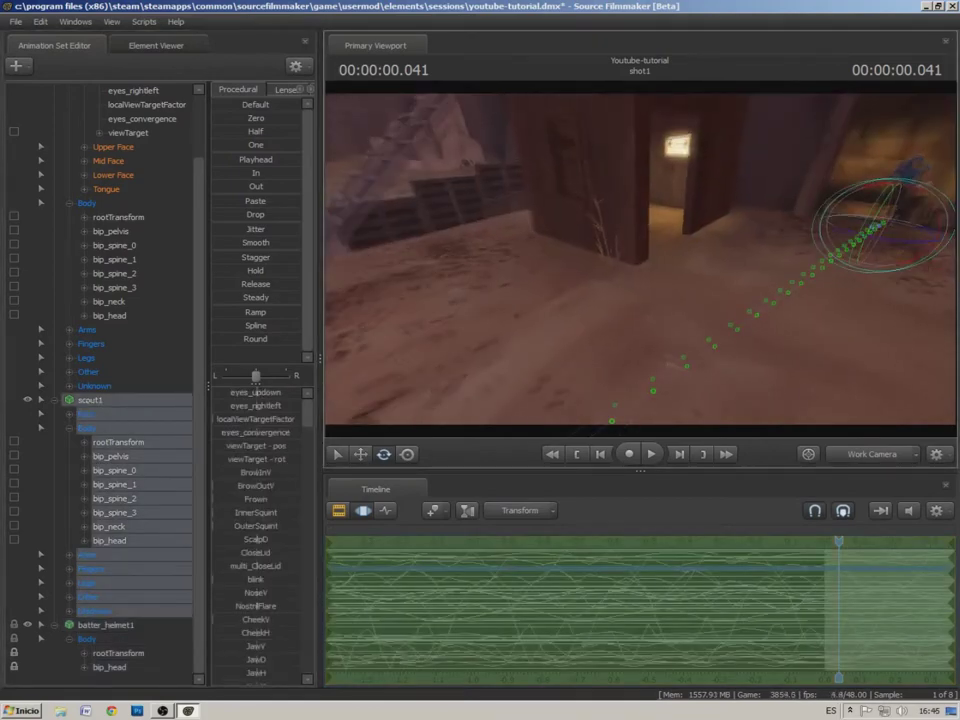
{"action": "left_click_drag", "start_coordinate": [671, 261], "coordinate": [797, 298]}
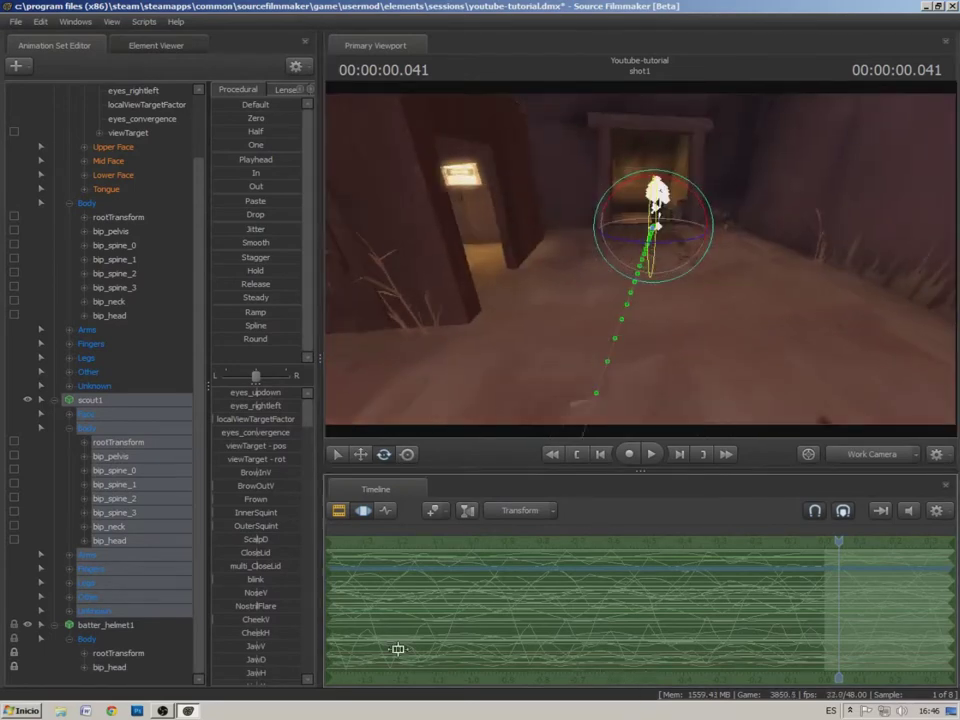
{"action": "scroll", "coordinate": [777, 580], "scroll_direction": "down", "scroll_amount": 3}
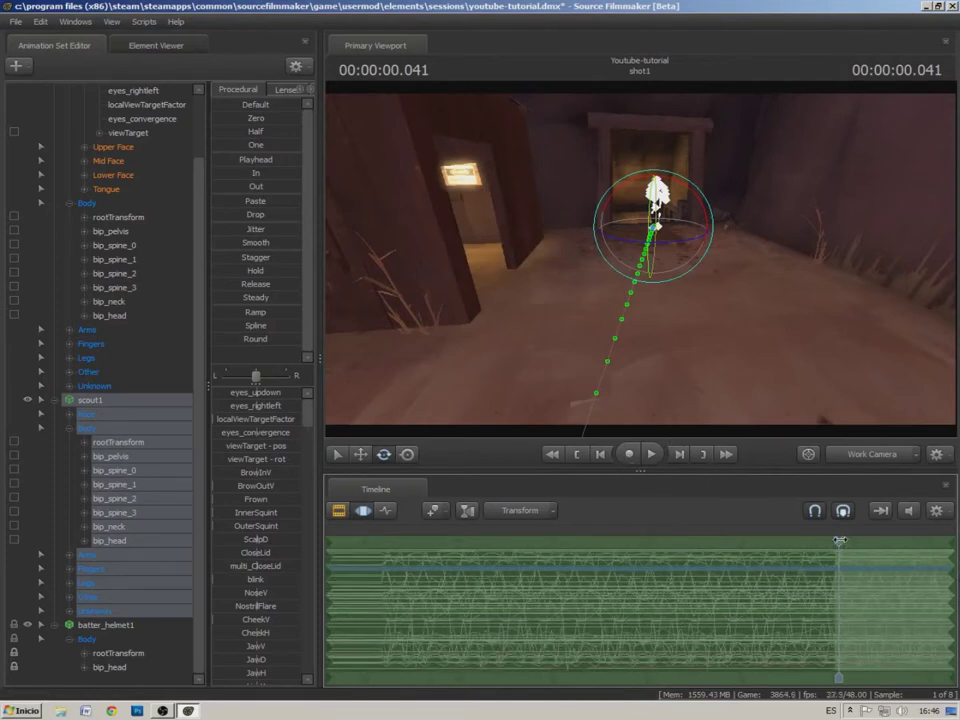
{"action": "left_click", "coordinate": [651, 454]}
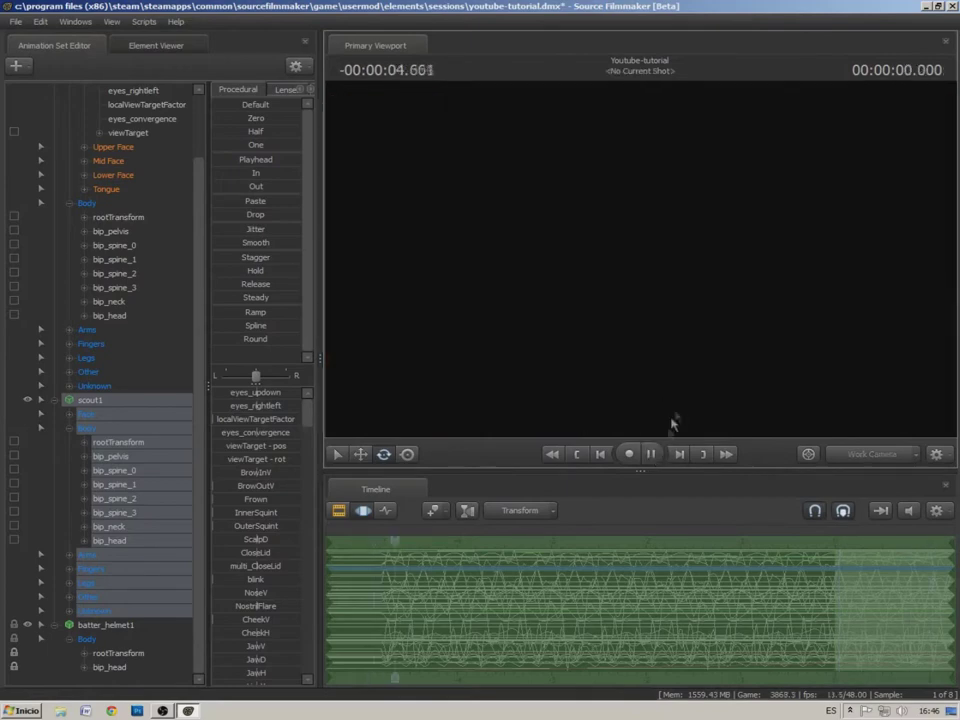
{"action": "left_click", "coordinate": [652, 454]}
Scrub and play the scout's run out in the open and place the playhead at 00:00:06.270
{"action": "scroll", "coordinate": [654, 561], "scroll_direction": "down", "scroll_amount": 3}
{"action": "left_click_drag", "start_coordinate": [441, 542], "coordinate": [707, 545]}
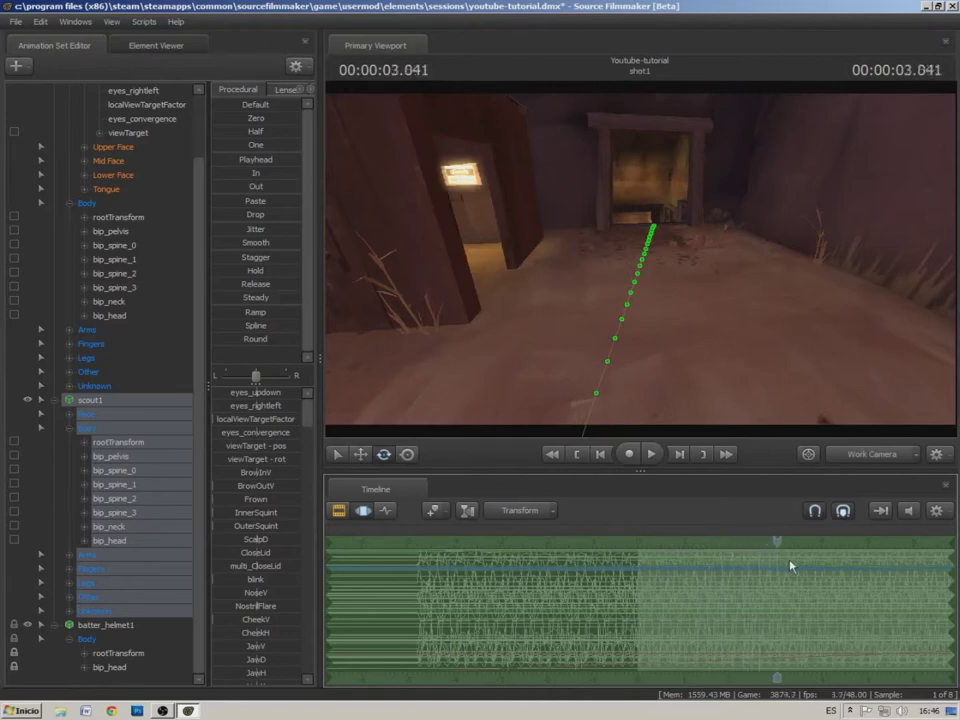
{"action": "left_click_drag", "start_coordinate": [688, 322], "coordinate": [900, 322]}
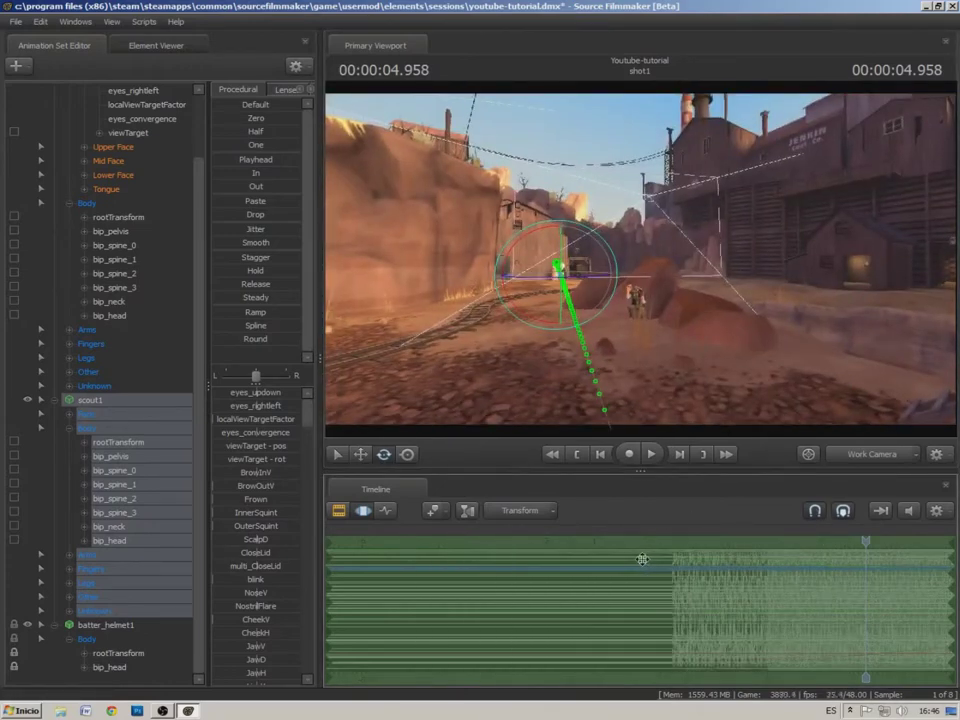
{"action": "left_click", "coordinate": [655, 456]}
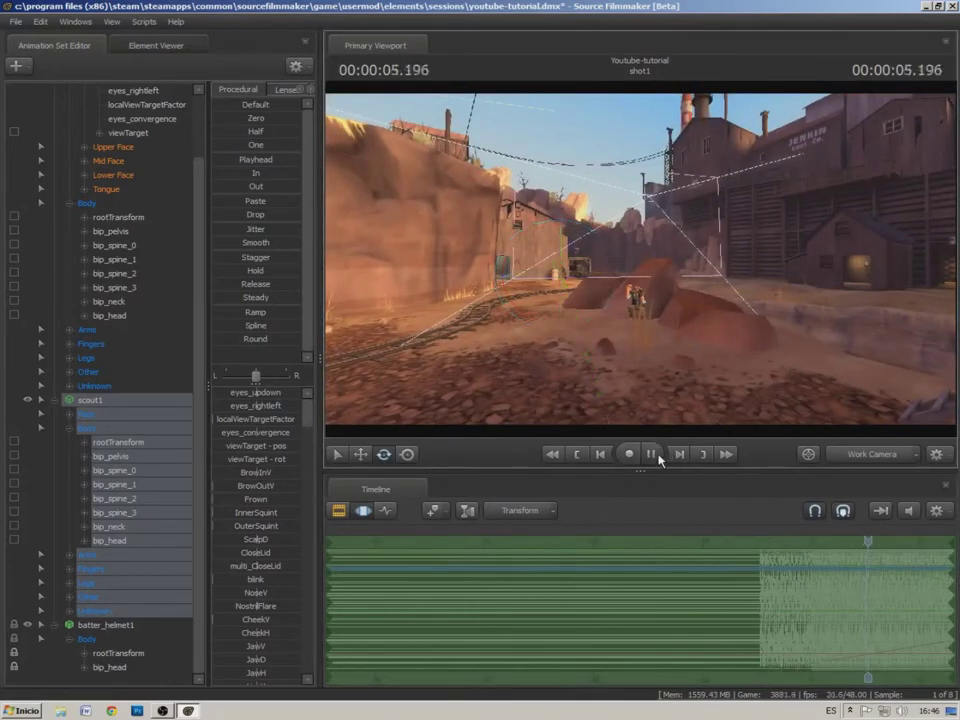
{"action": "left_click", "coordinate": [653, 455]}
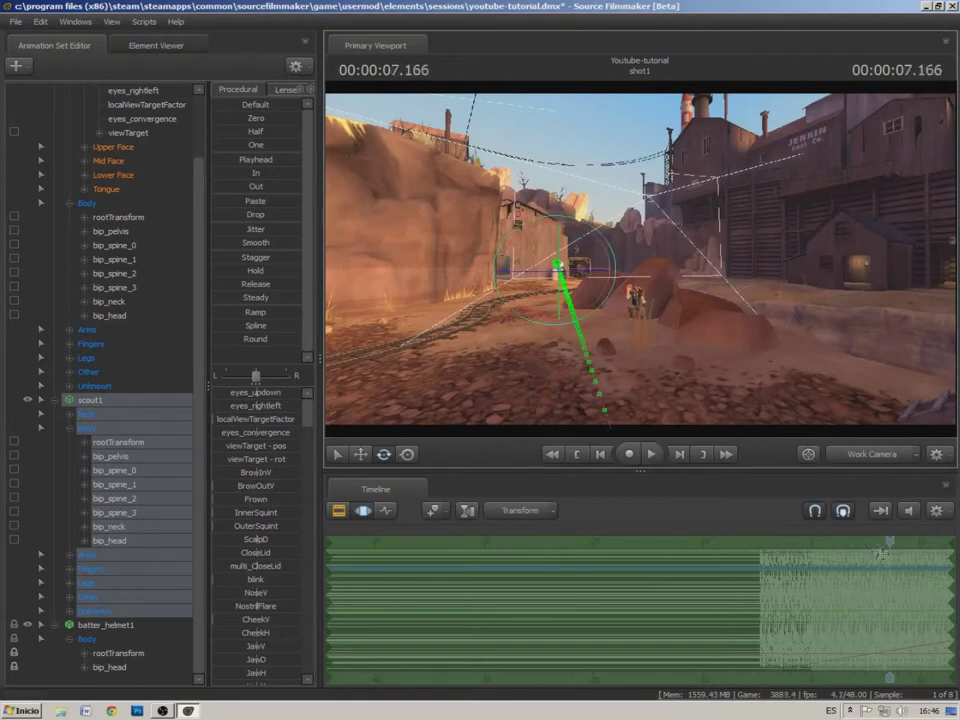
{"action": "left_click_drag", "start_coordinate": [887, 542], "coordinate": [886, 540]}
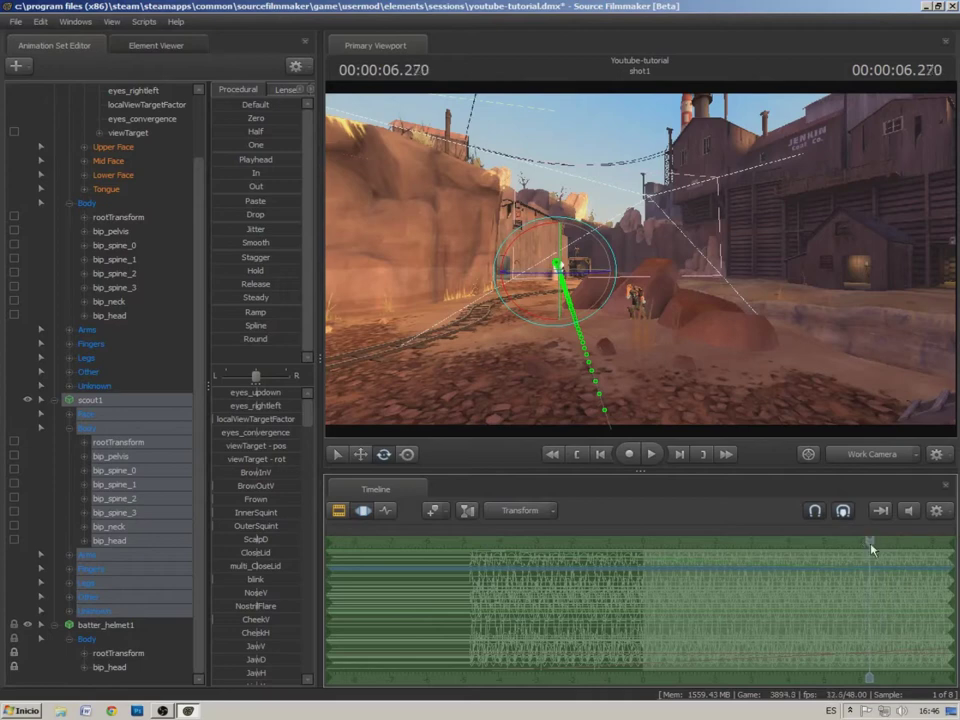
Try to move the scout's running path sideways toward the crouching sniper
{"action": "key", "text": "a"}
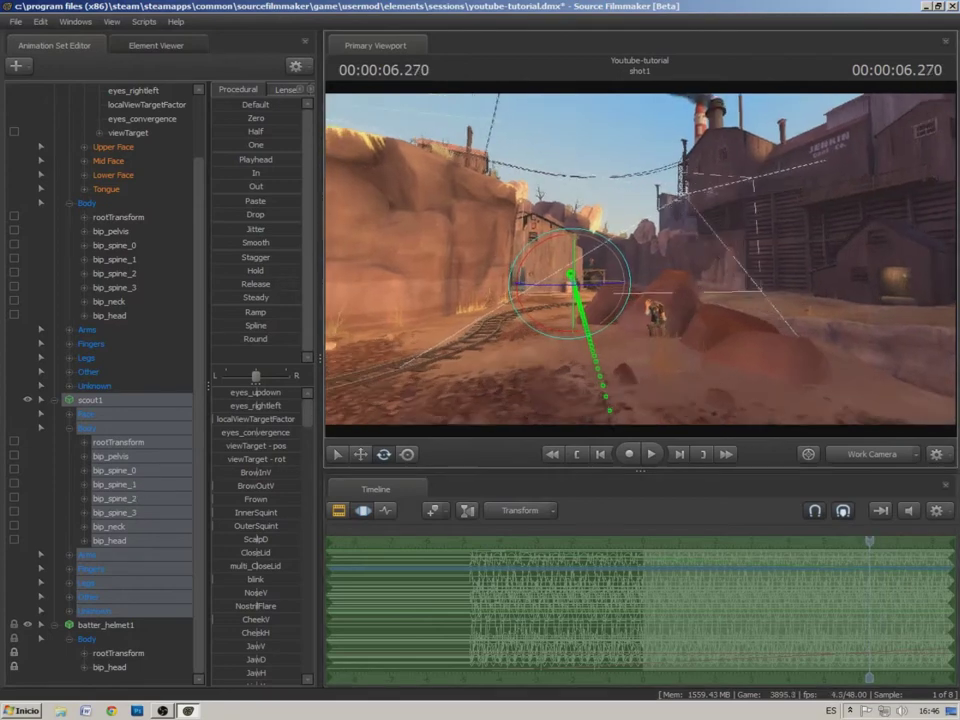
{"action": "key", "text": "a"}
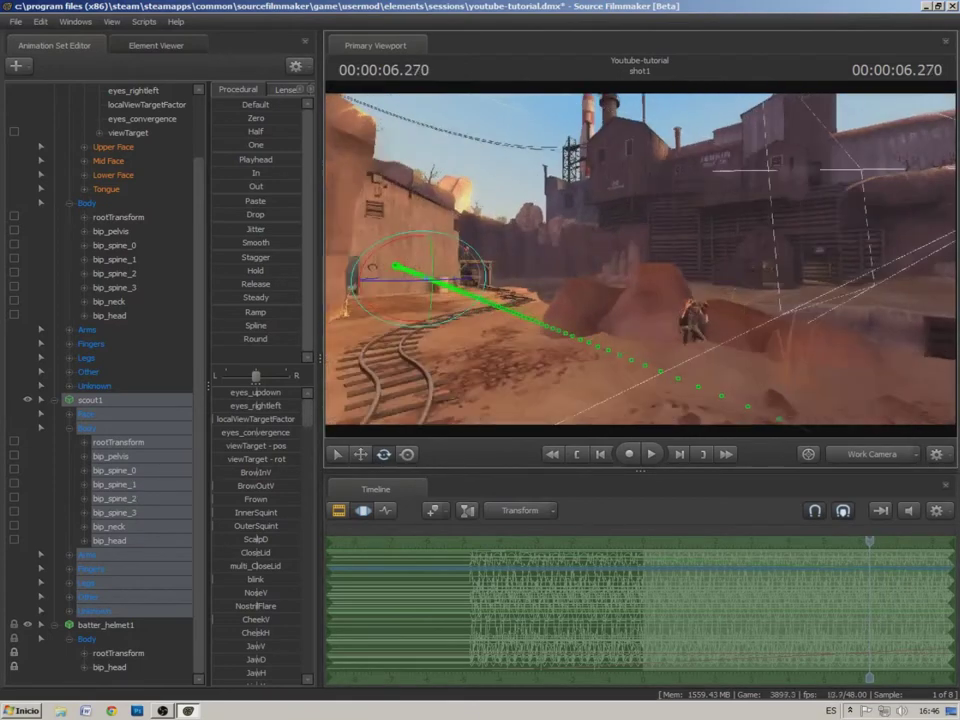
{"action": "left_click", "coordinate": [362, 455]}
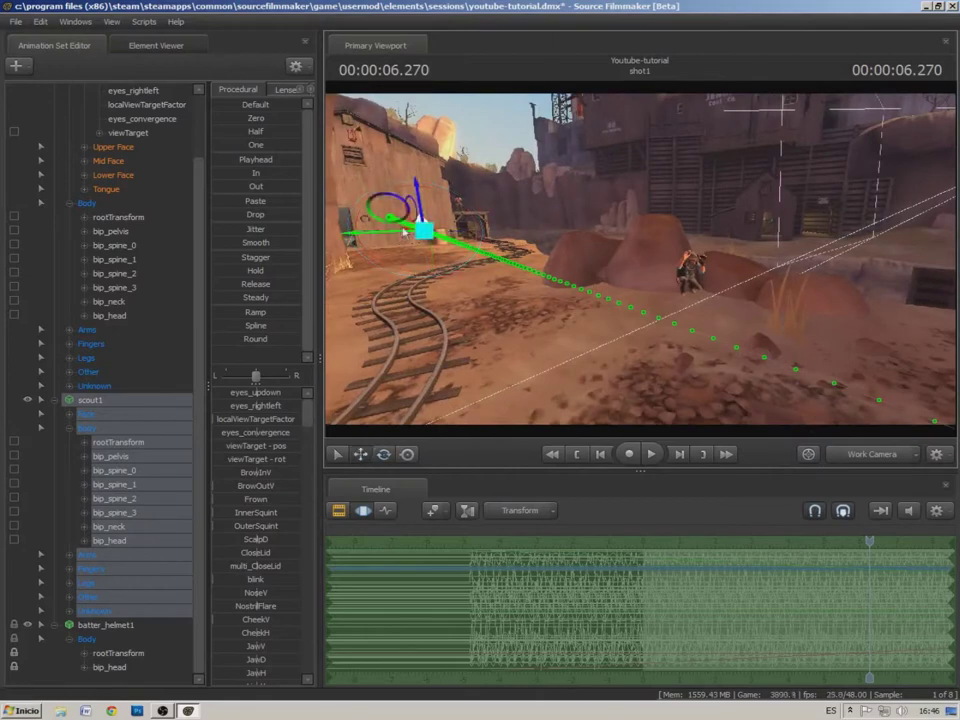
{"action": "left_click_drag", "start_coordinate": [408, 234], "coordinate": [586, 245]}
{"action": "key", "text": "ctrl+z"}
{"action": "left_click_drag", "start_coordinate": [470, 208], "coordinate": [498, 208]}
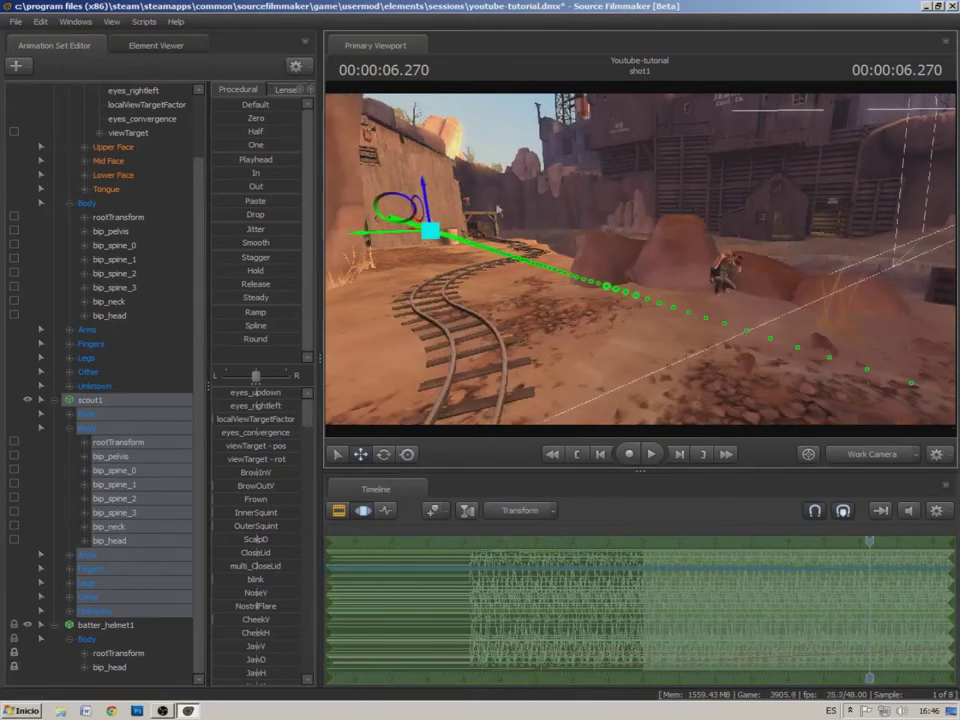
{"action": "left_click_drag", "start_coordinate": [413, 234], "coordinate": [526, 240]}
{"action": "left_click_drag", "start_coordinate": [613, 311], "coordinate": [763, 354]}
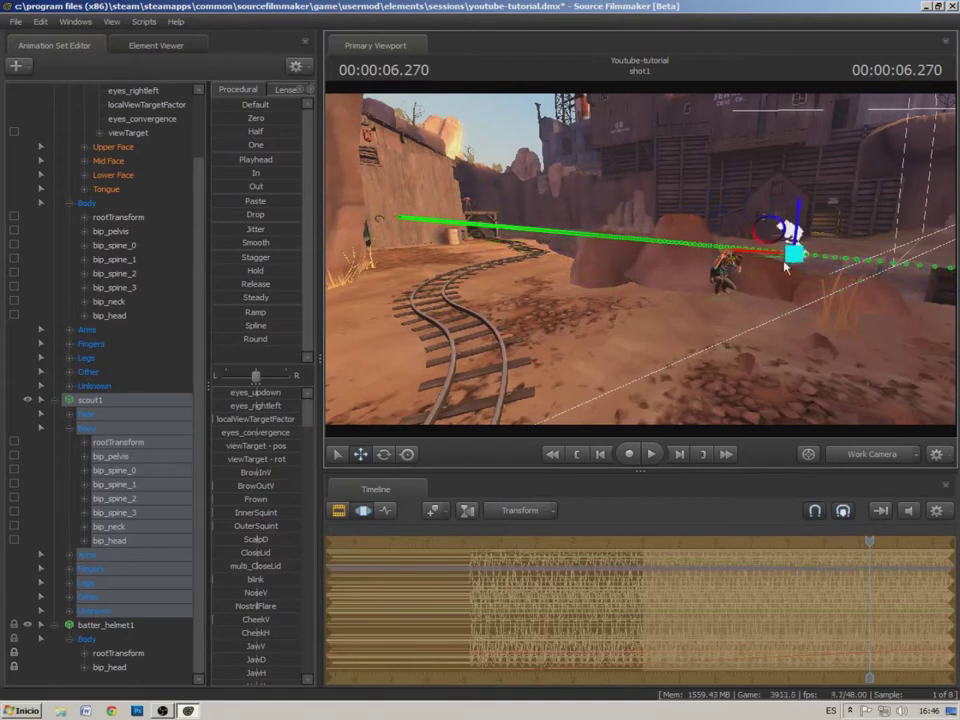
{"action": "key", "text": "ctrl+z"}
Move the scout's running path onto the open ground between the sniper's rock and the railway tracks
{"action": "left_click_drag", "start_coordinate": [543, 206], "coordinate": [430, 240]}
{"action": "left_click_drag", "start_coordinate": [600, 210], "coordinate": [423, 481]}
{"action": "left_click_drag", "start_coordinate": [555, 418], "coordinate": [774, 312]}
{"action": "left_click_drag", "start_coordinate": [796, 269], "coordinate": [818, 268]}
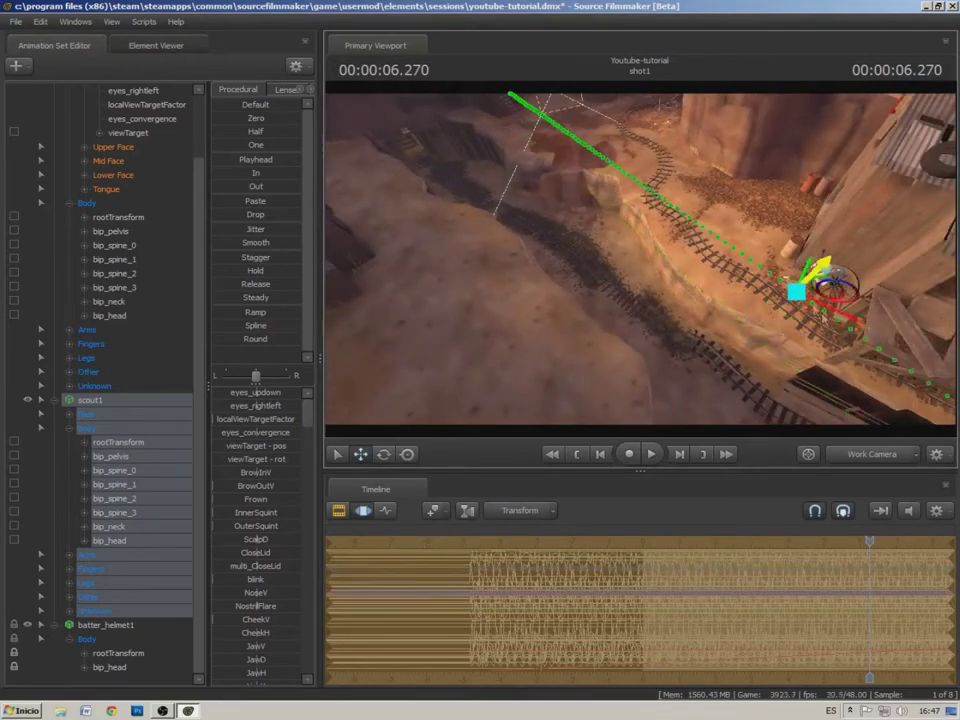
{"action": "left_click_drag", "start_coordinate": [850, 318], "coordinate": [606, 90]}
{"action": "key", "text": "w"}
{"action": "key", "text": "s"}
{"action": "left_click_drag", "start_coordinate": [633, 180], "coordinate": [635, 261]}
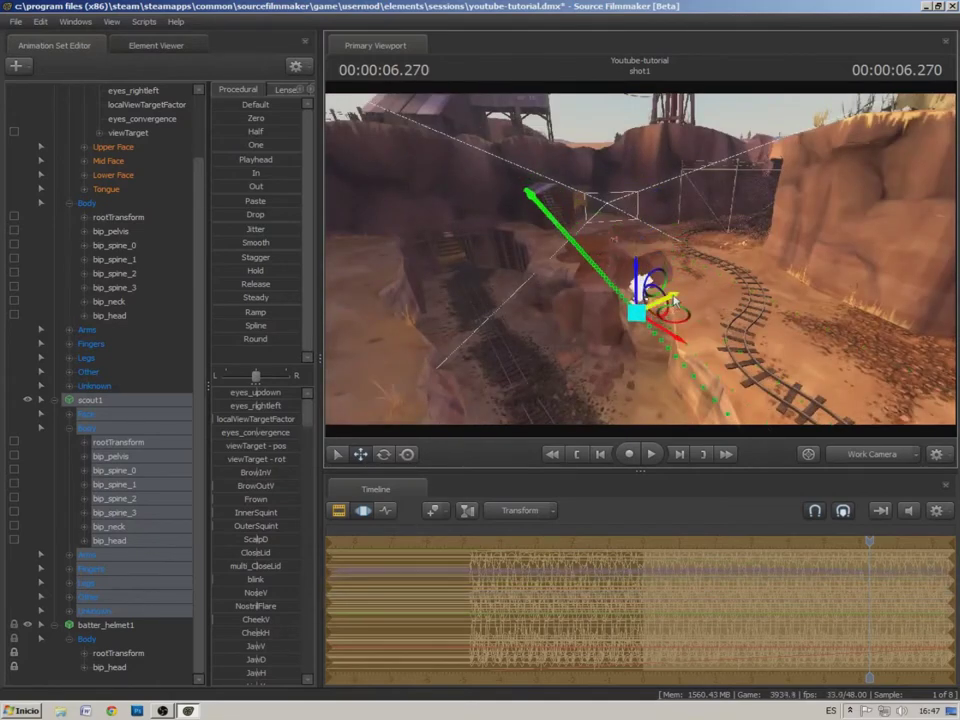
{"action": "left_click_drag", "start_coordinate": [673, 298], "coordinate": [716, 296]}
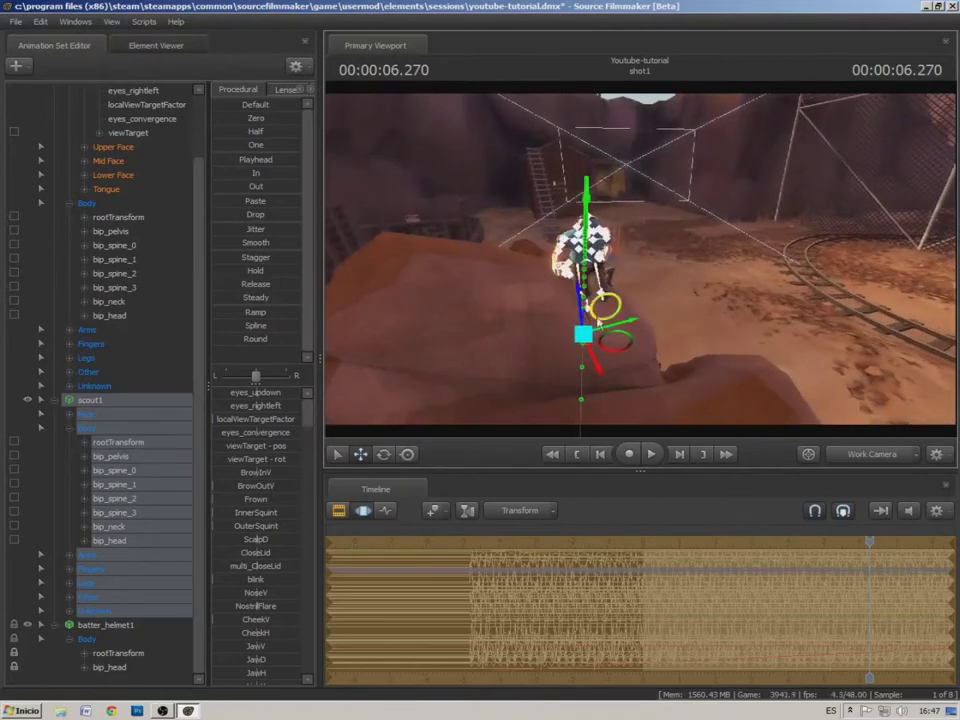
{"action": "left_click_drag", "start_coordinate": [603, 330], "coordinate": [628, 325]}
{"action": "key", "text": "d"}
{"action": "key", "text": "z"}
Rotate the scout's running path slightly, play the run past the sniper, and return the playhead to 00:00:06.270
{"action": "left_click", "coordinate": [384, 455]}
{"action": "left_click_drag", "start_coordinate": [590, 240], "coordinate": [607, 241]}
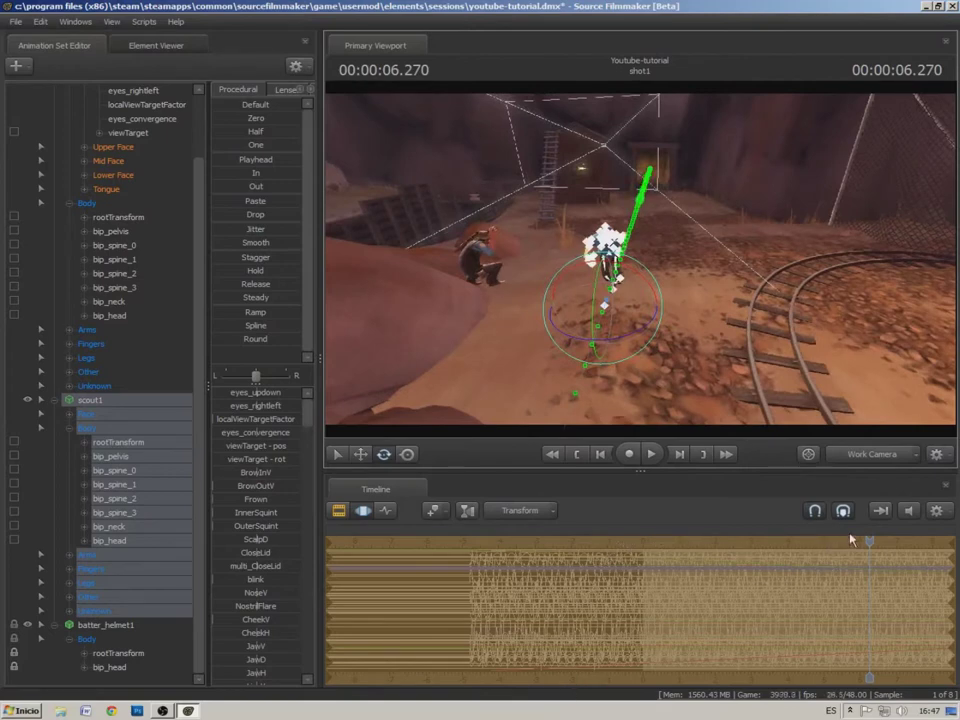
{"action": "left_click", "coordinate": [850, 538]}
{"action": "left_click", "coordinate": [650, 454]}
{"action": "left_click", "coordinate": [651, 455]}
{"action": "mouse_move", "coordinate": [882, 541]}
{"action": "left_mouse_down"}
{"action": "mouse_move", "coordinate": [857, 539]}
{"action": "mouse_move", "coordinate": [870, 542]}
{"action": "left_mouse_up"}
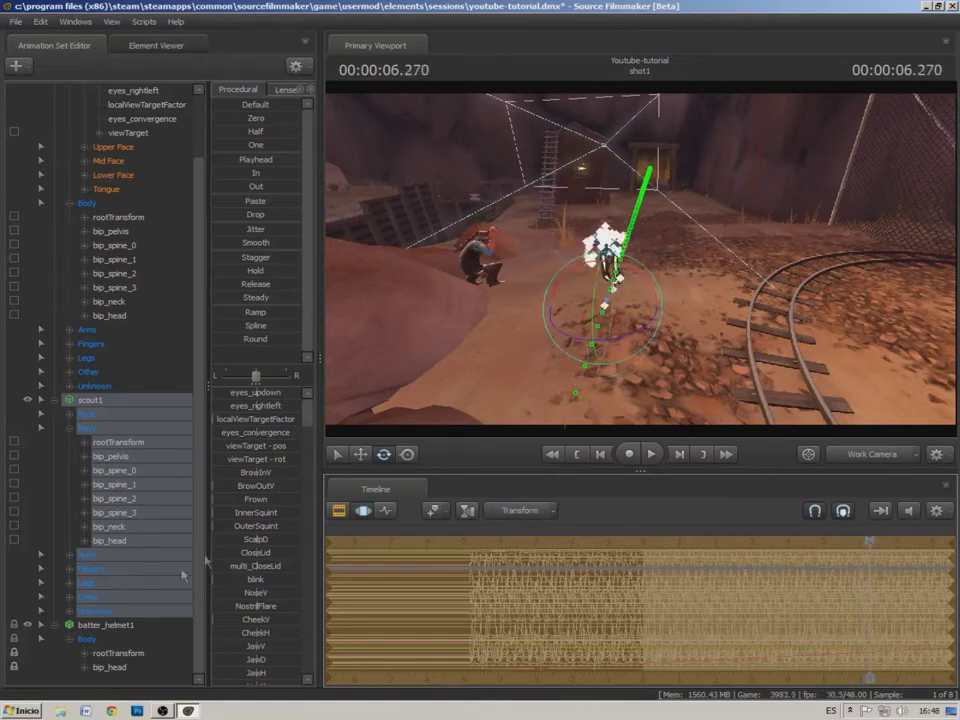
Collapse scout1 and batter_helmet1 in the animation set list, expand camera2, and select scout1 again
{"action": "left_click", "coordinate": [57, 400]}
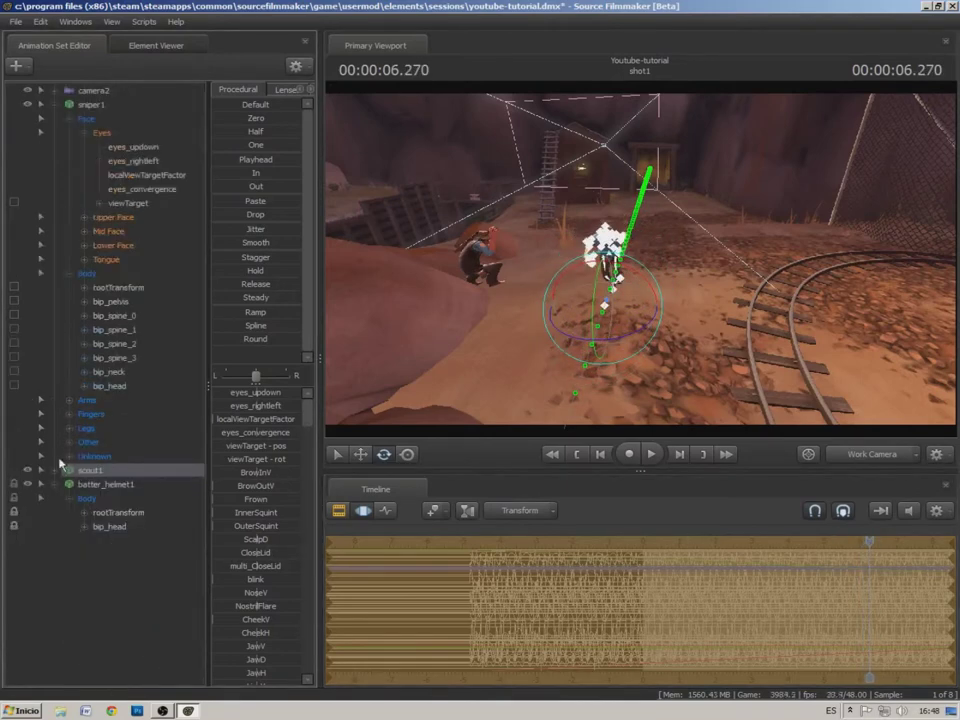
{"action": "left_click", "coordinate": [55, 91]}
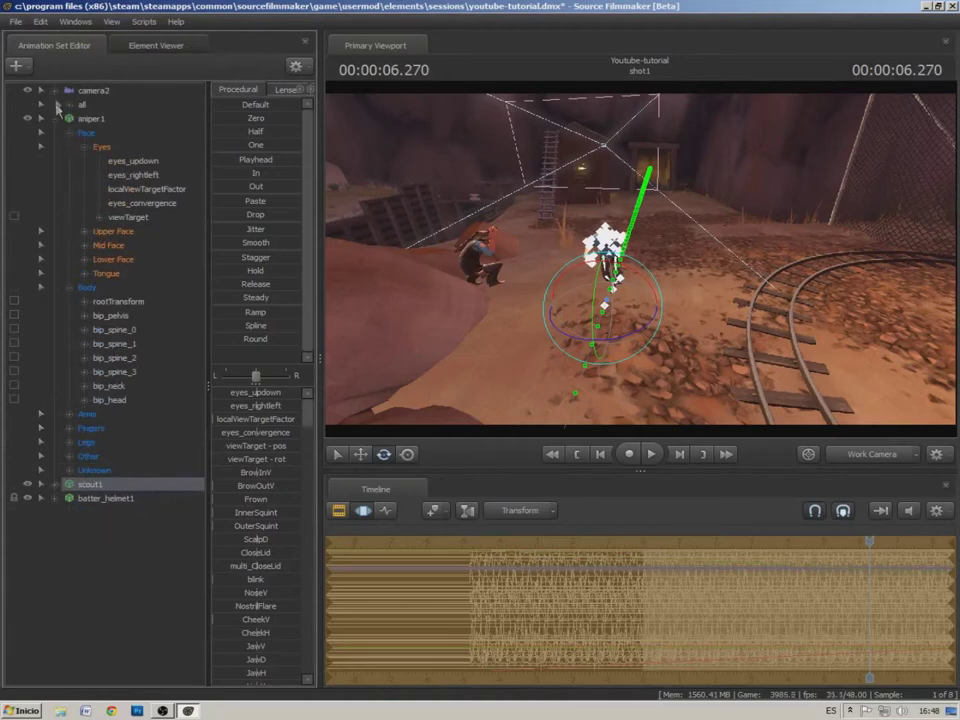
{"action": "left_click", "coordinate": [83, 523]}
{"action": "left_click", "coordinate": [90, 484]}
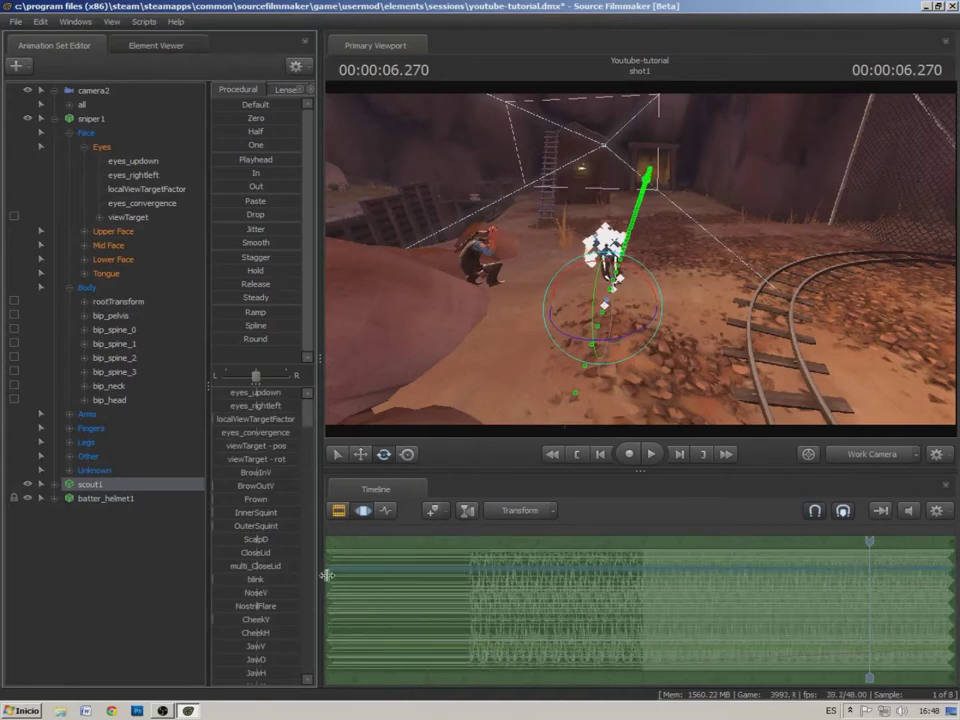
Start the time selection at 00:00:06.333 with its falloff beginning at 00:00:06.229, and place the playhead at 00:00:06.333
{"action": "left_click_drag", "start_coordinate": [326, 575], "coordinate": [899, 580]}
{"action": "scroll", "coordinate": [899, 580], "scroll_direction": "up", "scroll_amount": 5}
{"action": "mouse_move", "coordinate": [877, 553]}
{"action": "left_mouse_down"}
{"action": "mouse_move", "coordinate": [869, 555]}
{"action": "mouse_move", "coordinate": [880, 555]}
{"action": "left_mouse_up"}
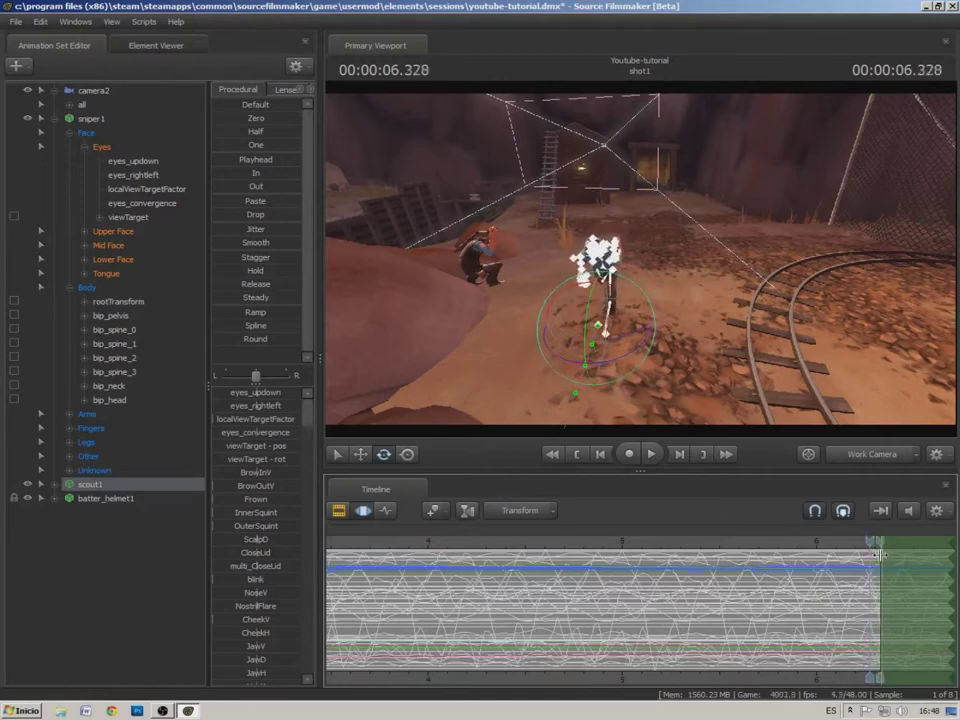
{"action": "scroll", "coordinate": [882, 555], "scroll_direction": "up", "scroll_amount": 3}
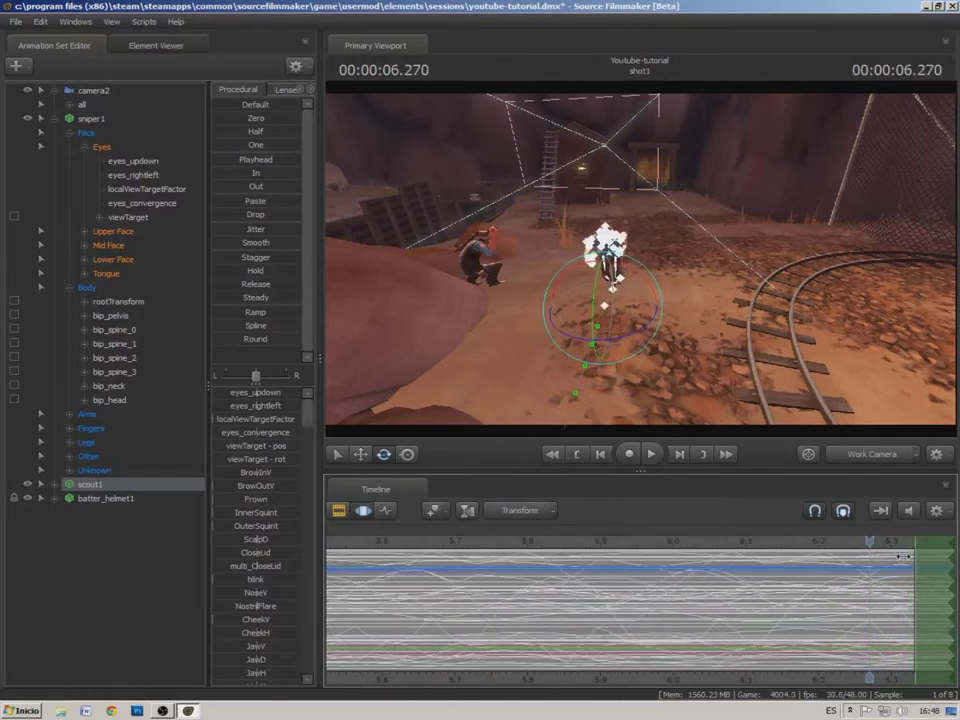
{"action": "left_click_drag", "start_coordinate": [906, 560], "coordinate": [845, 560]}
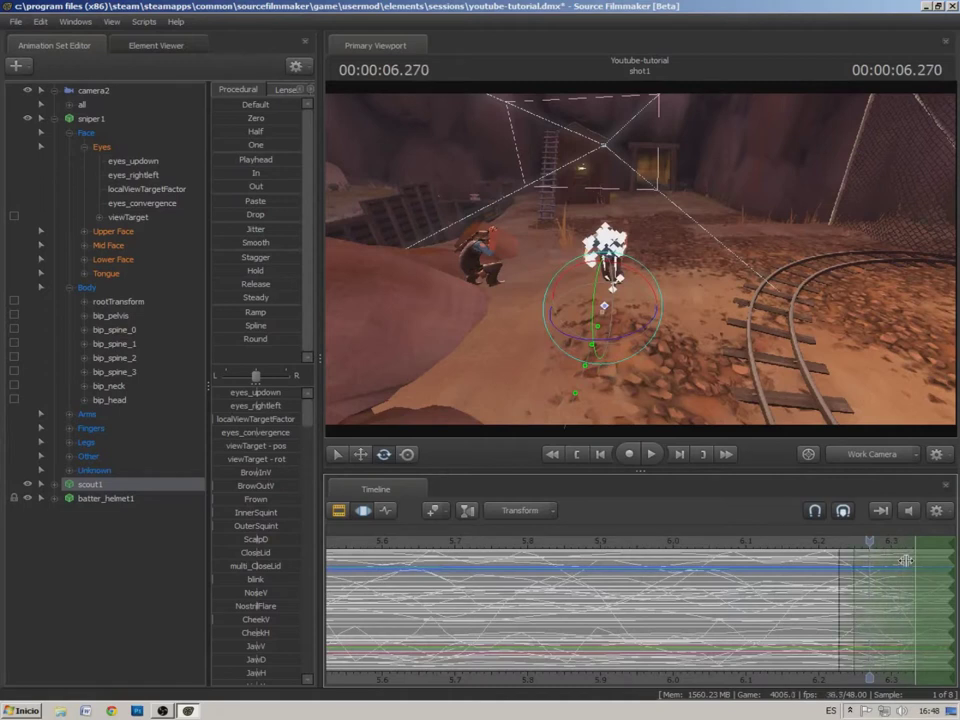
{"action": "middle_click_drag", "start_coordinate": [843, 536], "coordinate": [500, 548]}
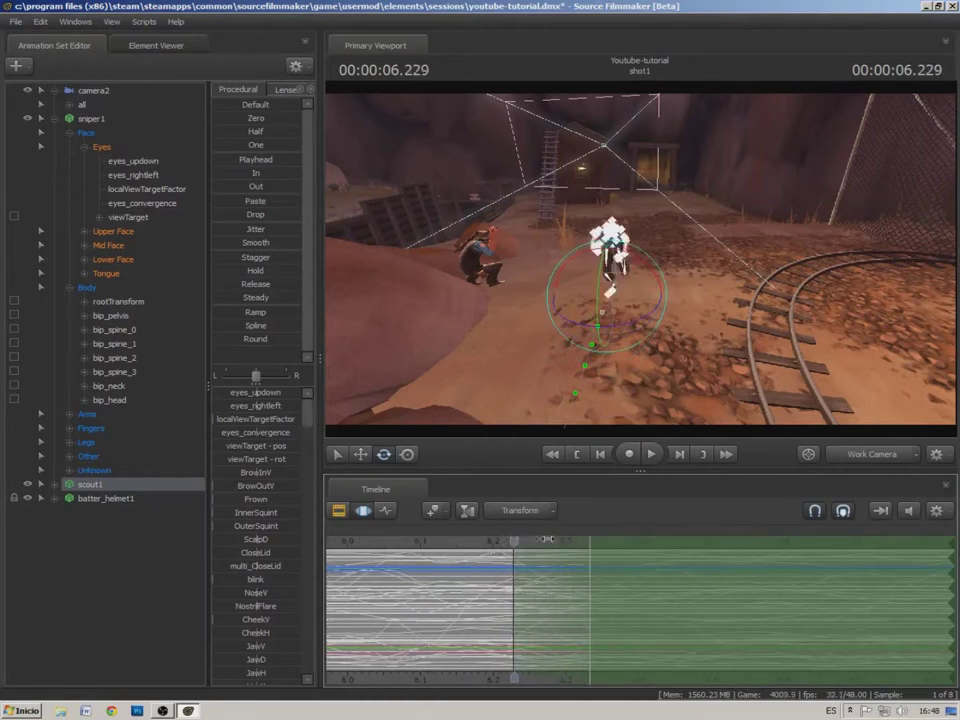
{"action": "left_click", "coordinate": [588, 540]}
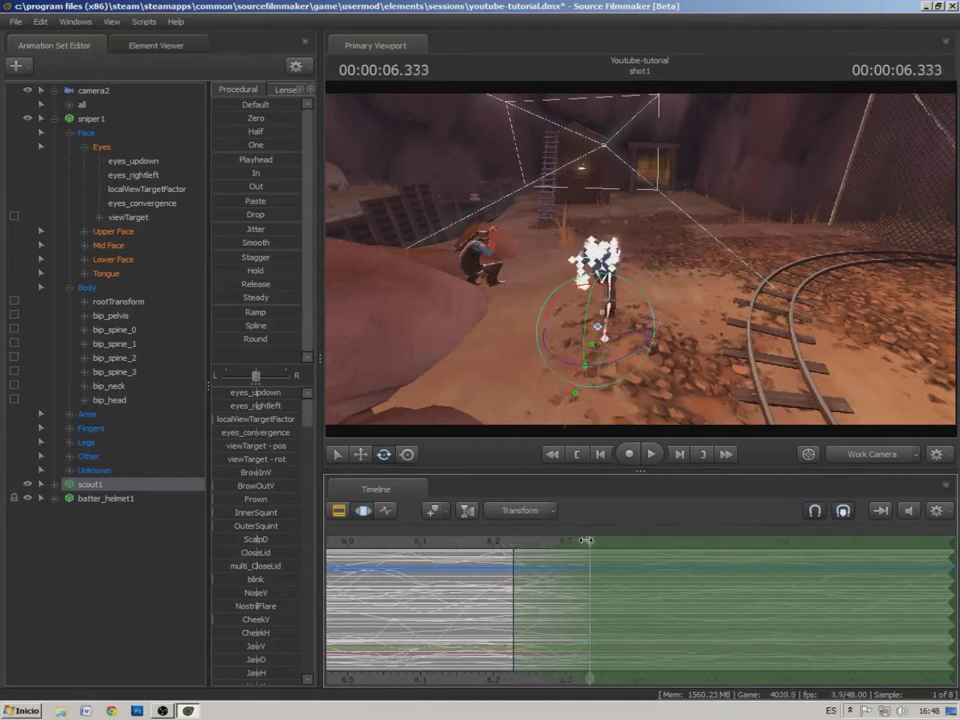
Preview several of scout1's available sequences and import primary_death_headshot into the time selection after the run
{"action": "right_click", "coordinate": [115, 484]}
{"action": "mouse_move", "coordinate": [199, 352]}
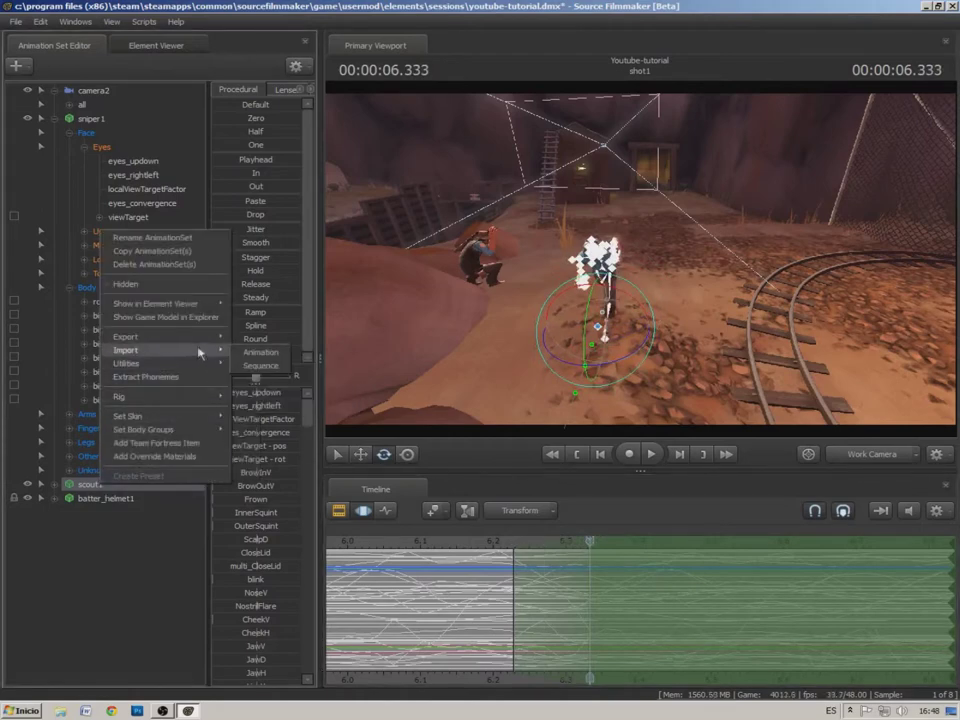
{"action": "left_click", "coordinate": [260, 366]}
{"action": "left_click", "coordinate": [430, 376]}
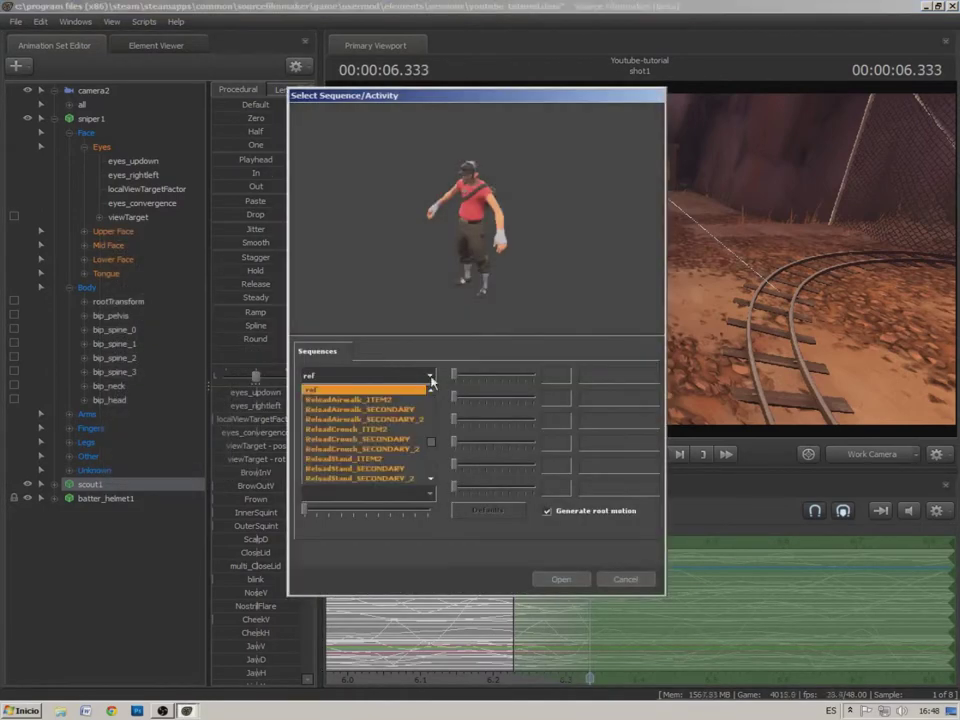
{"action": "scroll", "coordinate": [405, 400], "scroll_direction": "up", "scroll_amount": 5}
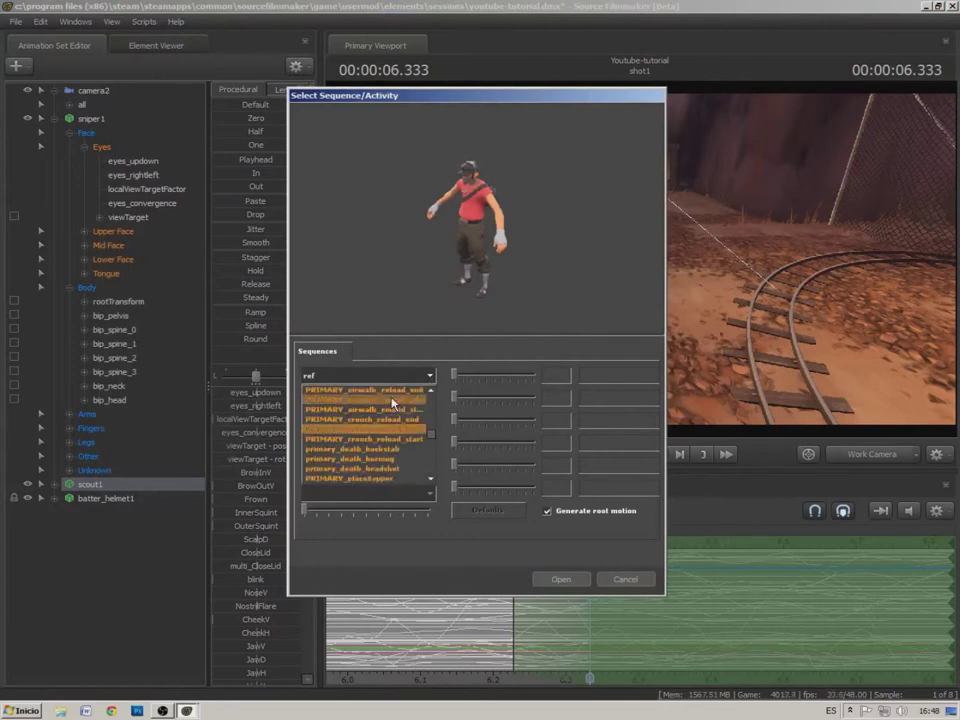
{"action": "scroll", "coordinate": [392, 403], "scroll_direction": "up", "scroll_amount": 2}
{"action": "left_click", "coordinate": [392, 403]}
{"action": "key", "text": "Up"}
{"action": "key", "text": "Up"}
{"action": "key", "text": "Up"}
{"action": "key", "text": "Up"}
{"action": "key", "text": "Up"}
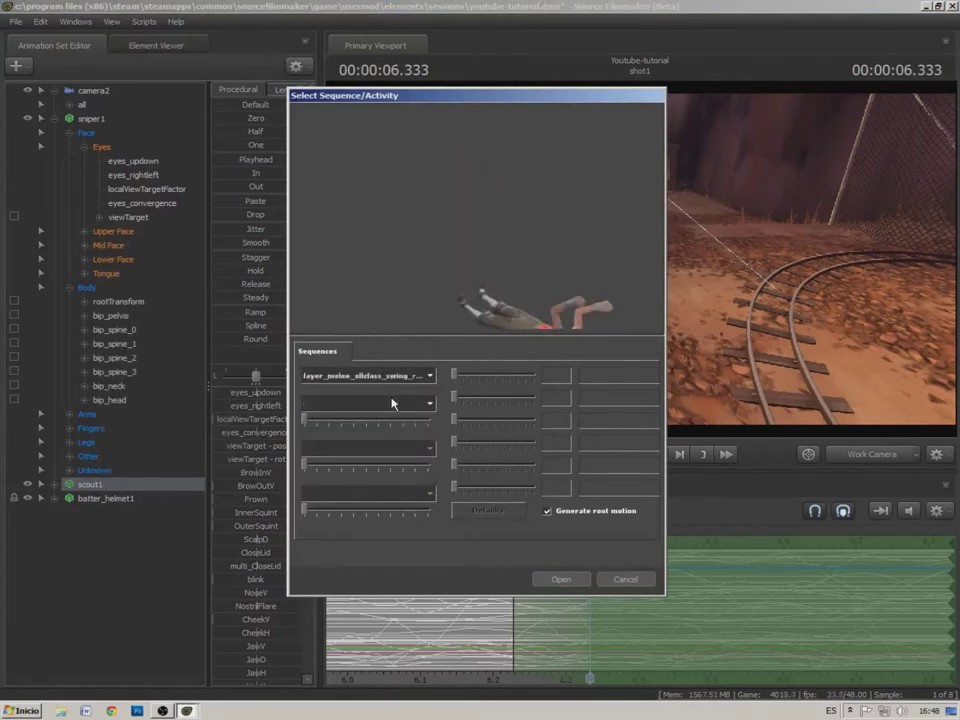
{"action": "scroll", "coordinate": [392, 403], "scroll_direction": "down", "scroll_amount": 4}
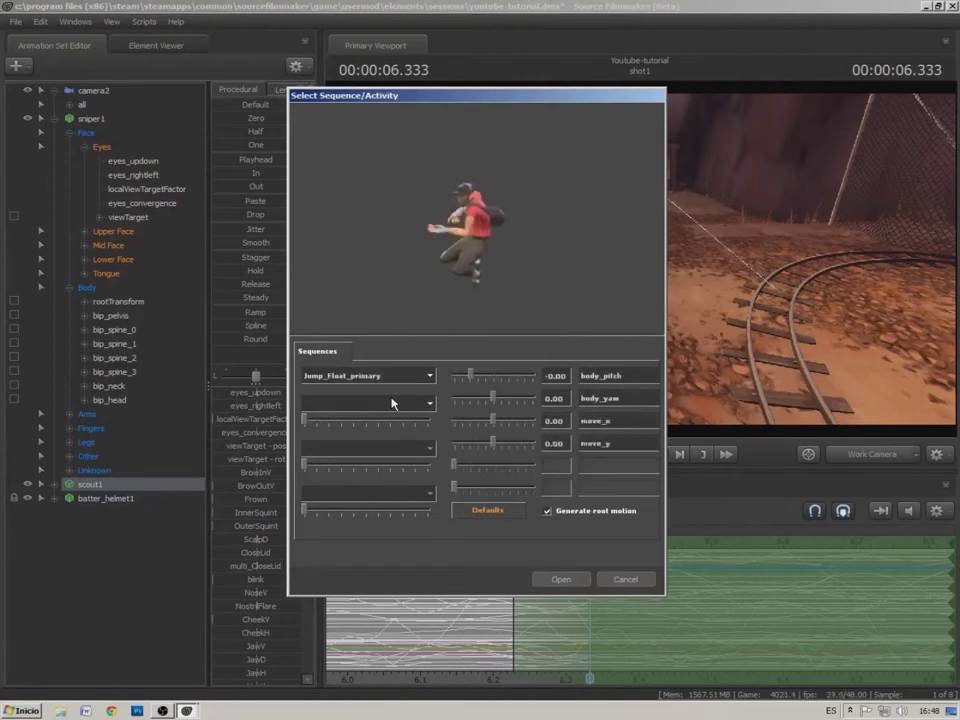
{"action": "scroll", "coordinate": [392, 403], "scroll_direction": "down", "scroll_amount": 6}
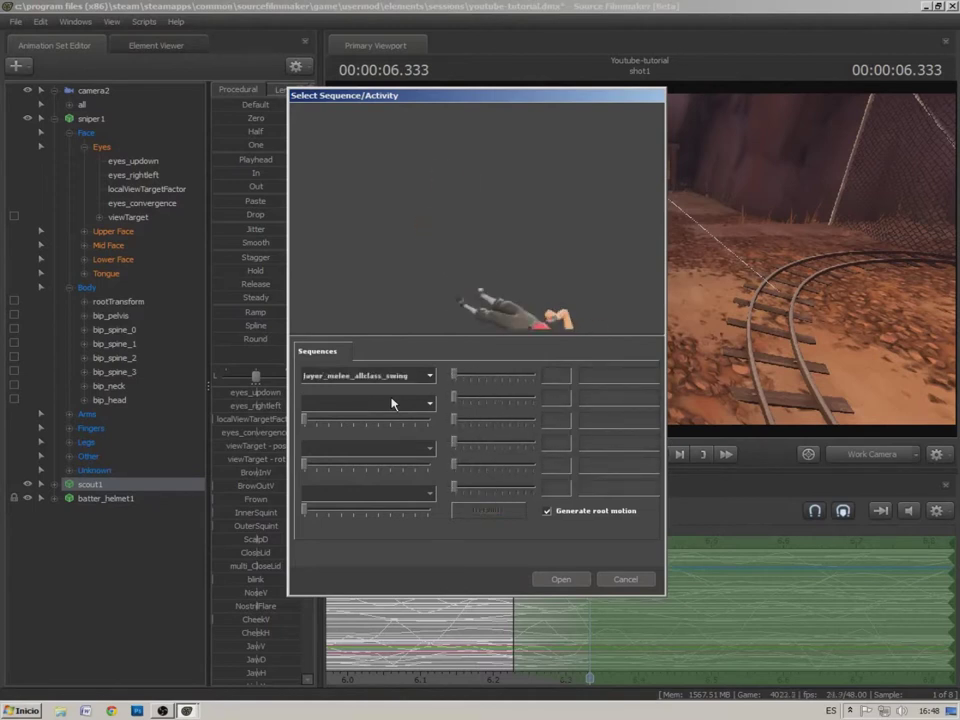
{"action": "scroll", "coordinate": [392, 403], "scroll_direction": "down", "scroll_amount": 4}
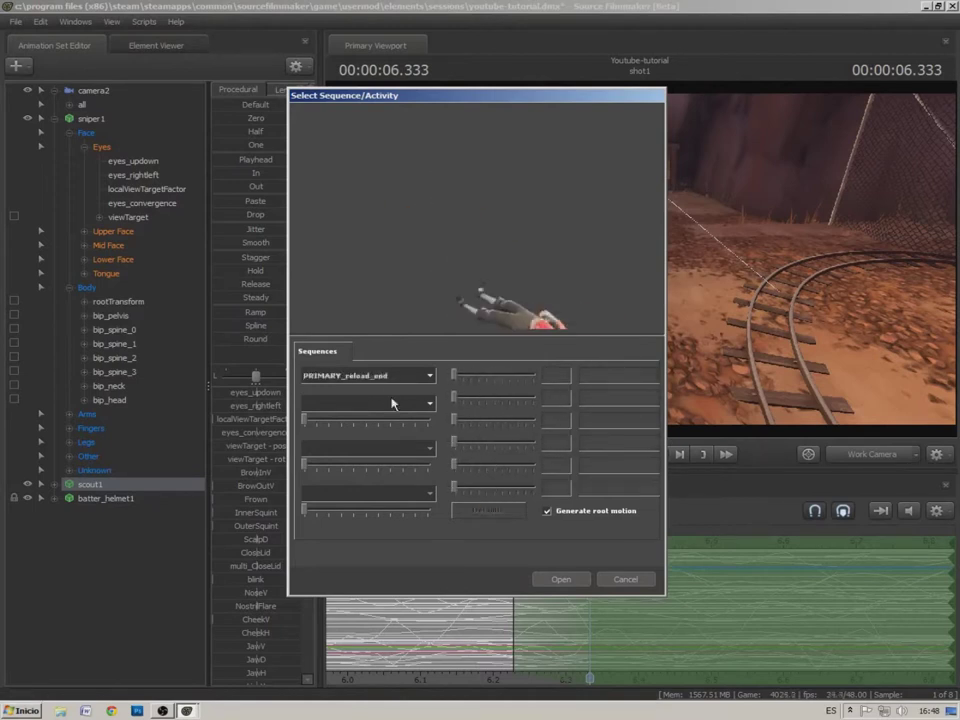
{"action": "scroll", "coordinate": [392, 403], "scroll_direction": "down", "scroll_amount": 2}
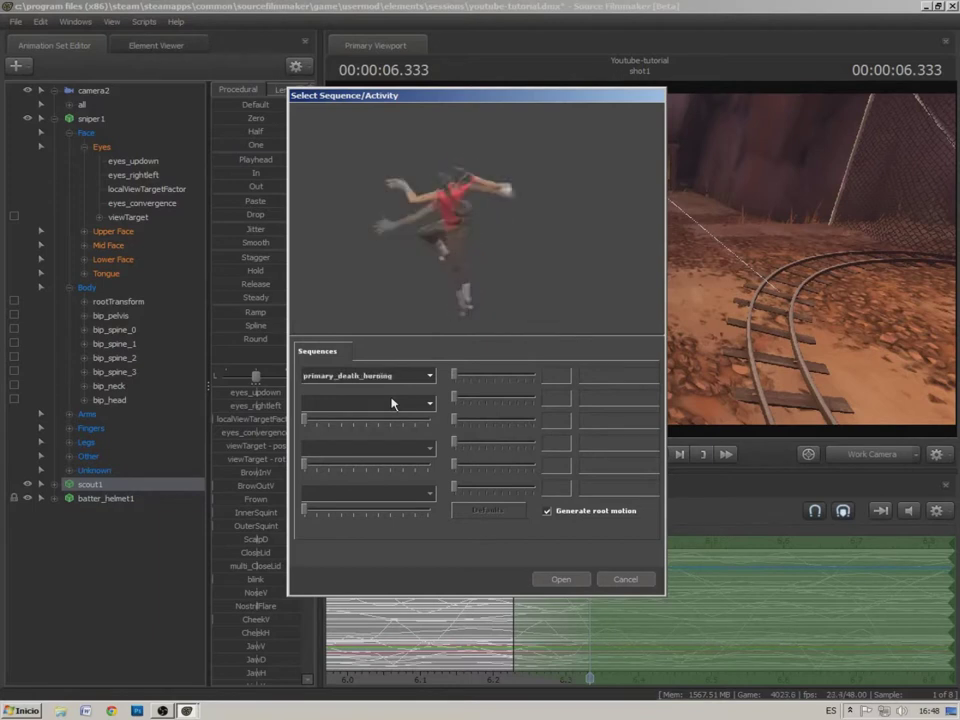
{"action": "scroll", "coordinate": [392, 403], "scroll_direction": "up", "scroll_amount": 3}
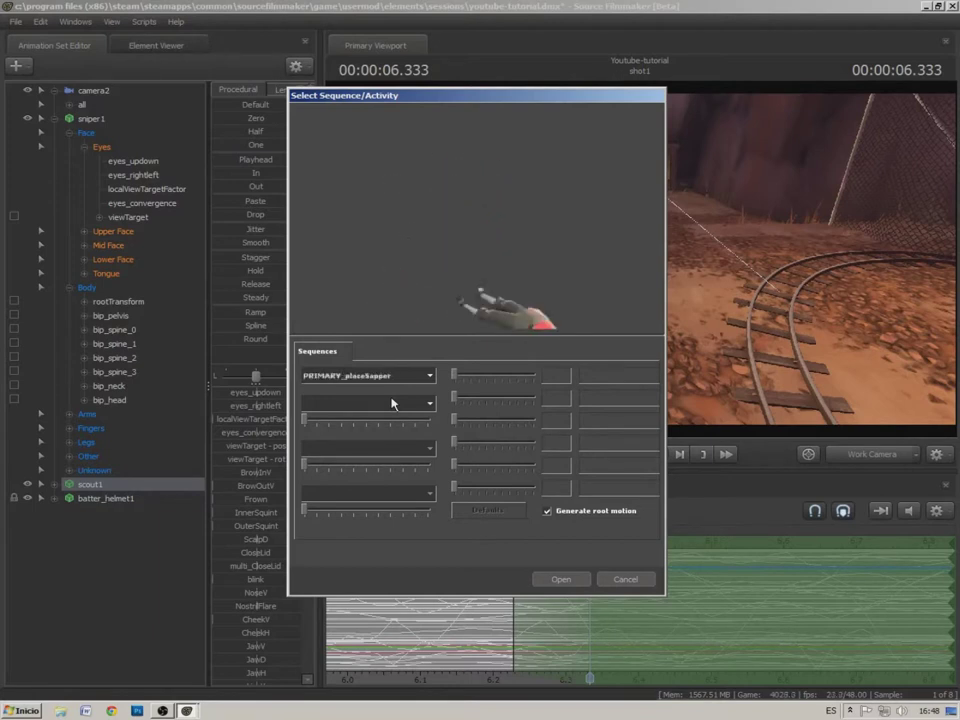
{"action": "scroll", "coordinate": [392, 403], "scroll_direction": "down", "scroll_amount": 2}
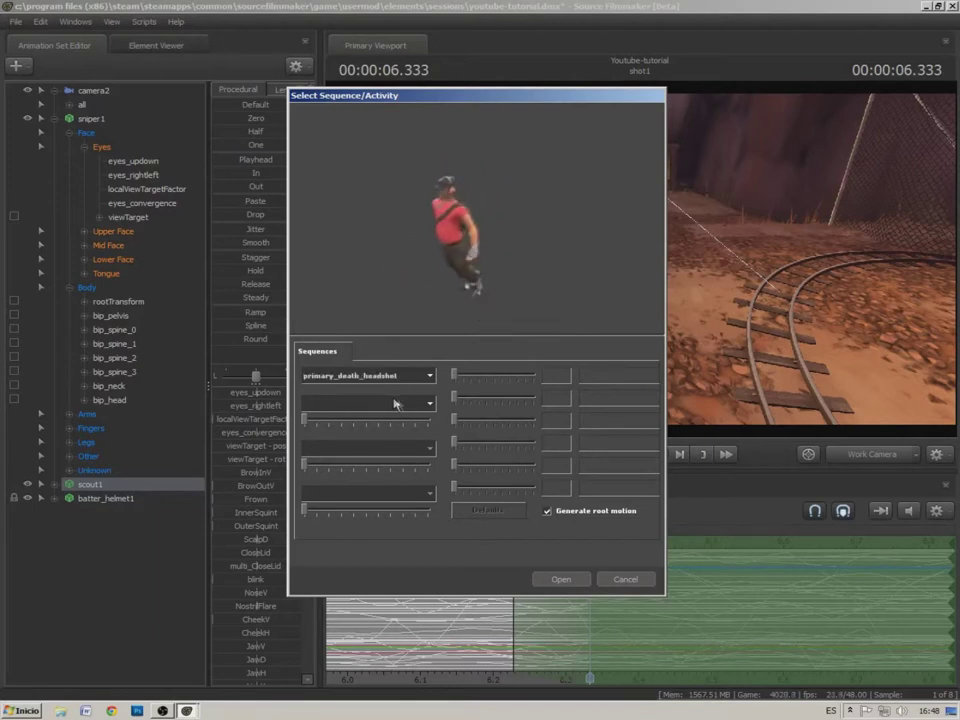
{"action": "left_click", "coordinate": [561, 579]}
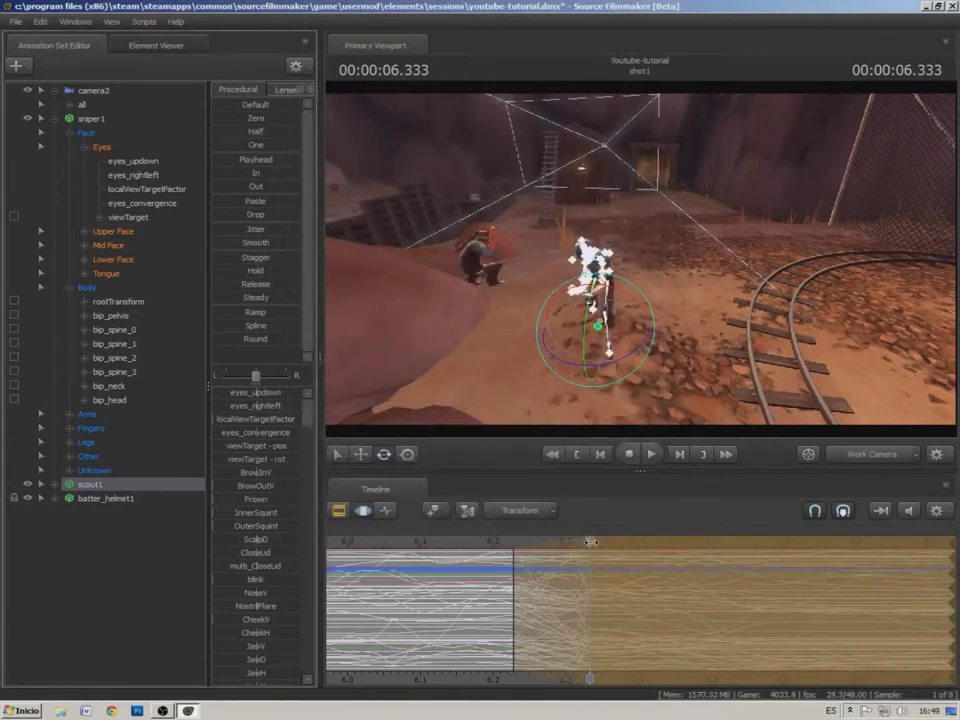
Play the transition from the scout's run into the death animation, starting from 00:00:06.104
{"action": "left_click_drag", "start_coordinate": [493, 543], "coordinate": [422, 548]}
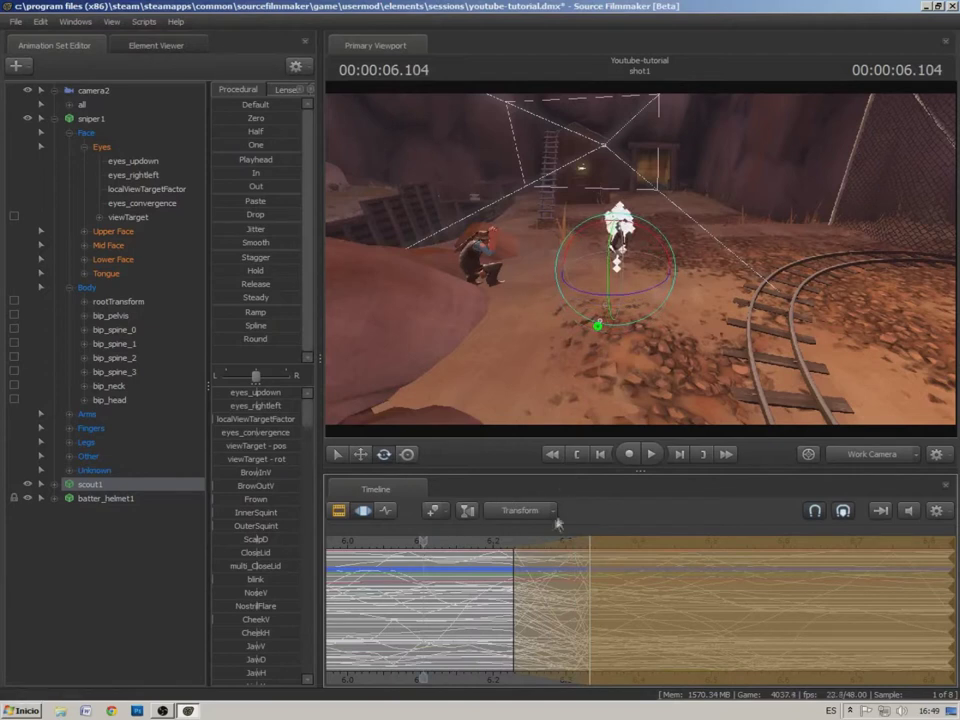
{"action": "left_click", "coordinate": [652, 455]}
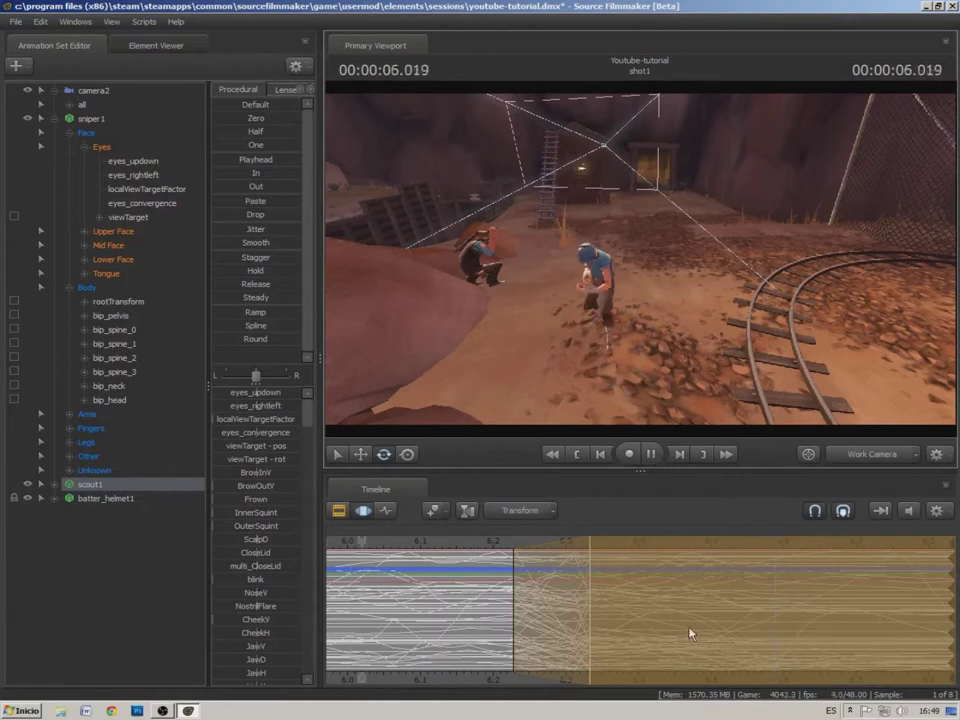
{"action": "key", "text": "space"}
{"action": "scroll", "coordinate": [689, 625], "scroll_direction": "down", "scroll_amount": 3}
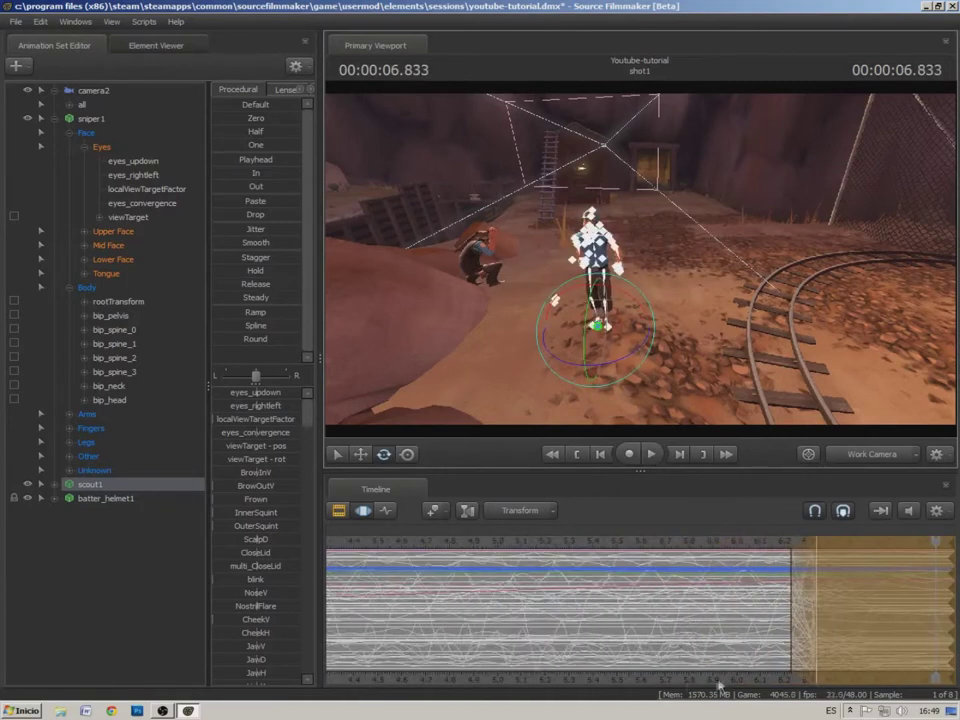
Place the playhead at 00:00:07.583, where the scout hits the ground, and examine his fallen pose up close
{"action": "scroll", "coordinate": [397, 657], "scroll_direction": "down", "scroll_amount": 3}
{"action": "left_click_drag", "start_coordinate": [606, 540], "coordinate": [650, 546]}
{"action": "middle_click_drag", "start_coordinate": [671, 555], "coordinate": [786, 576]}
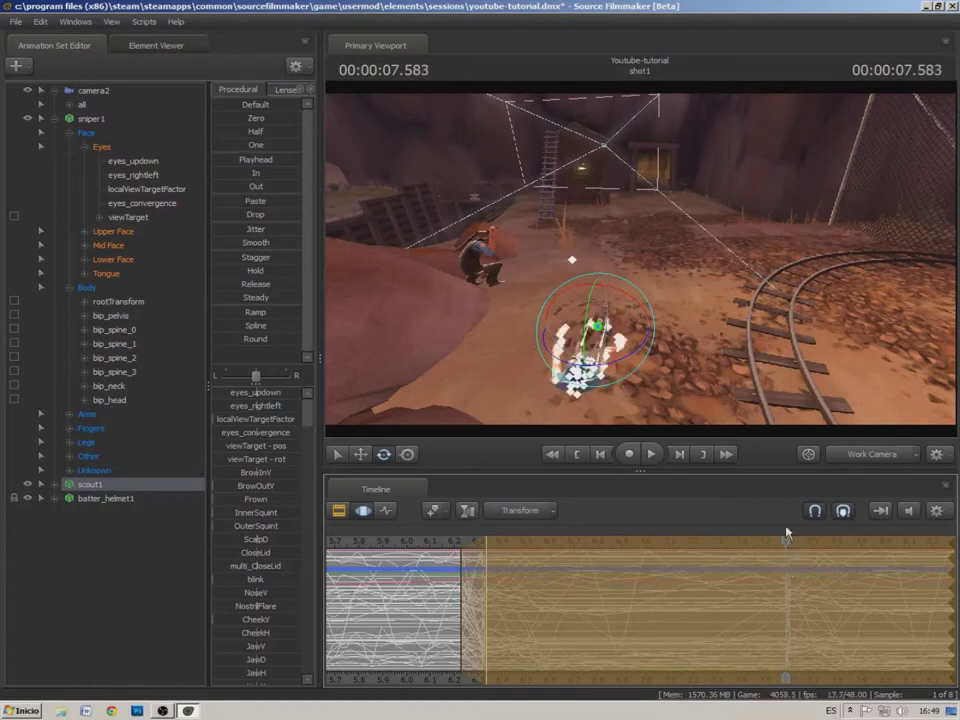
{"action": "left_click_drag", "start_coordinate": [739, 344], "coordinate": [680, 396]}
{"action": "key", "text": "w"}
{"action": "left_click_drag", "start_coordinate": [540, 295], "coordinate": [537, 300]}
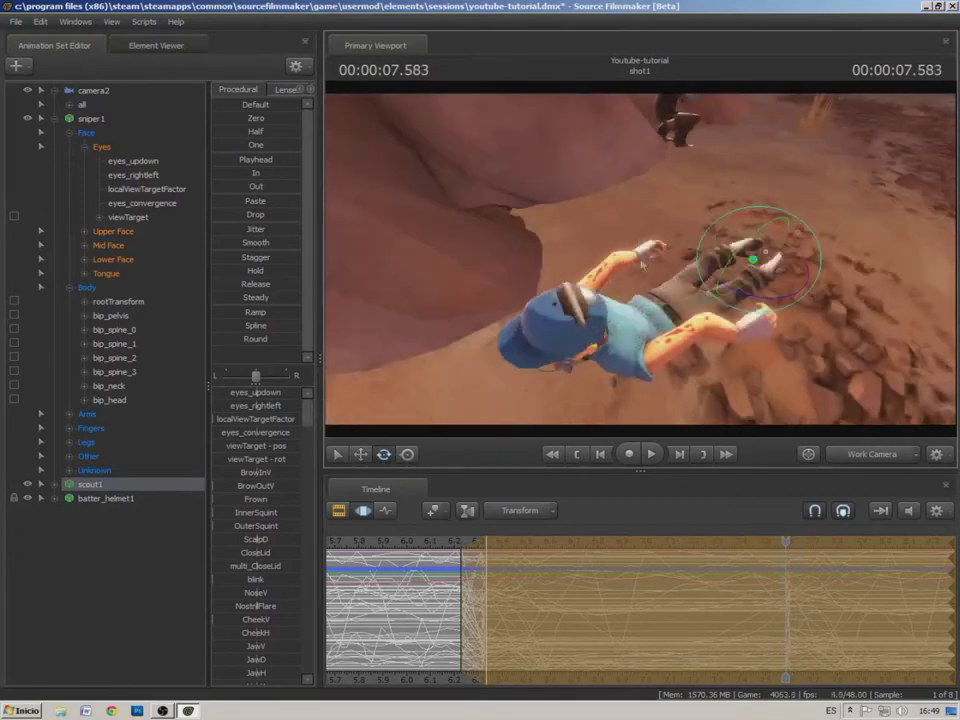
{"action": "left_click_drag", "start_coordinate": [788, 546], "coordinate": [785, 543]}
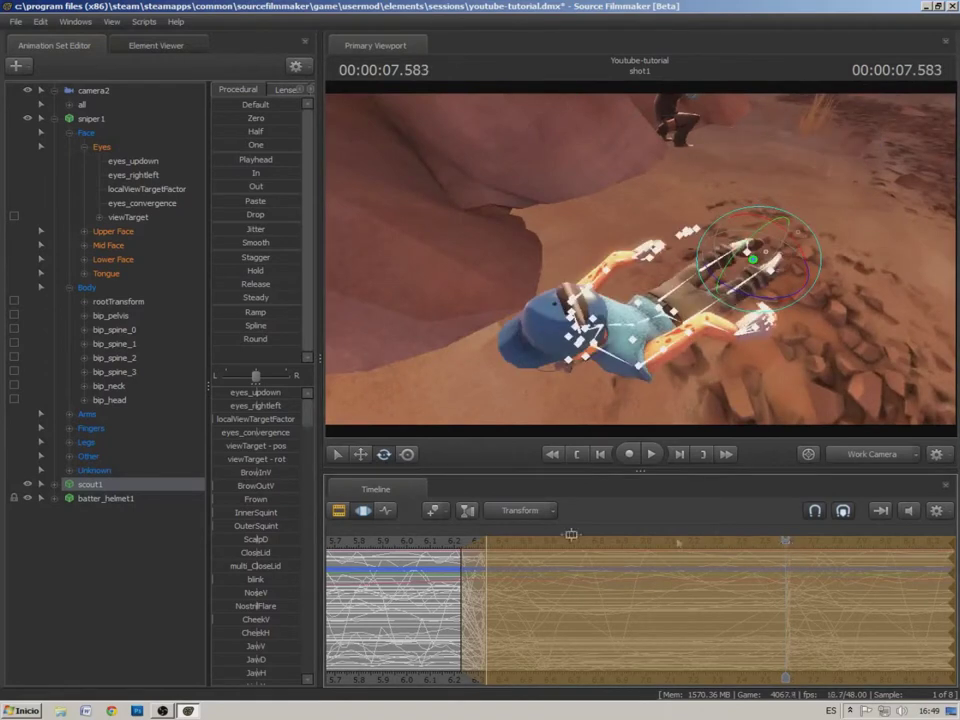
Reselect scout1 and shift the time selection to start at 00:00:07.625 with its falloff beginning at 00:00:07.583, placing the playhead at 00:00:07.625
{"action": "left_click", "coordinate": [109, 537]}
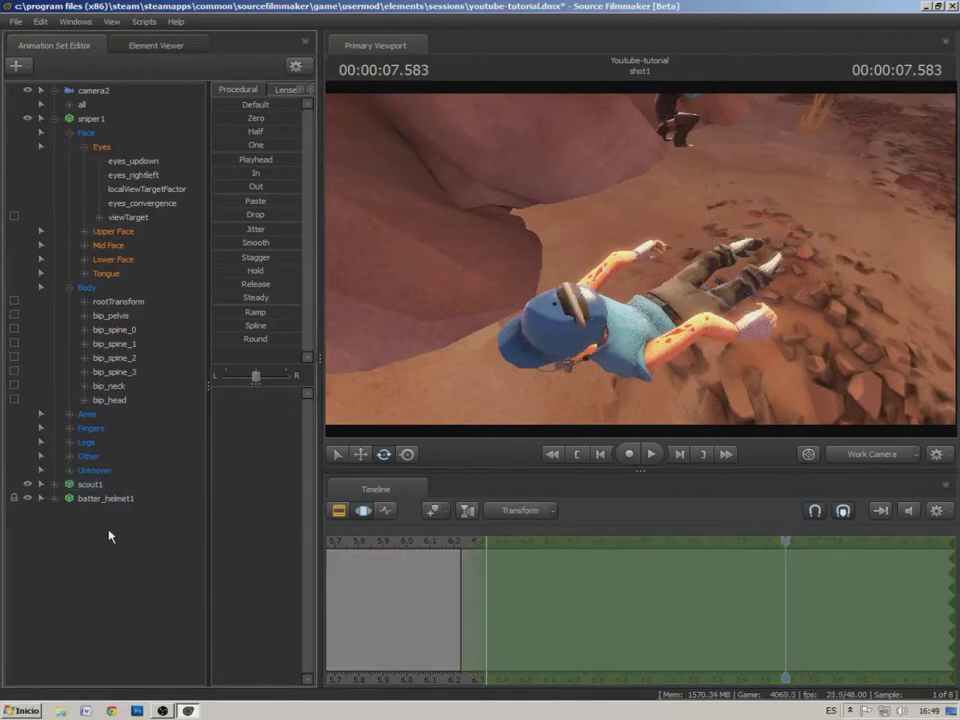
{"action": "left_click", "coordinate": [92, 484]}
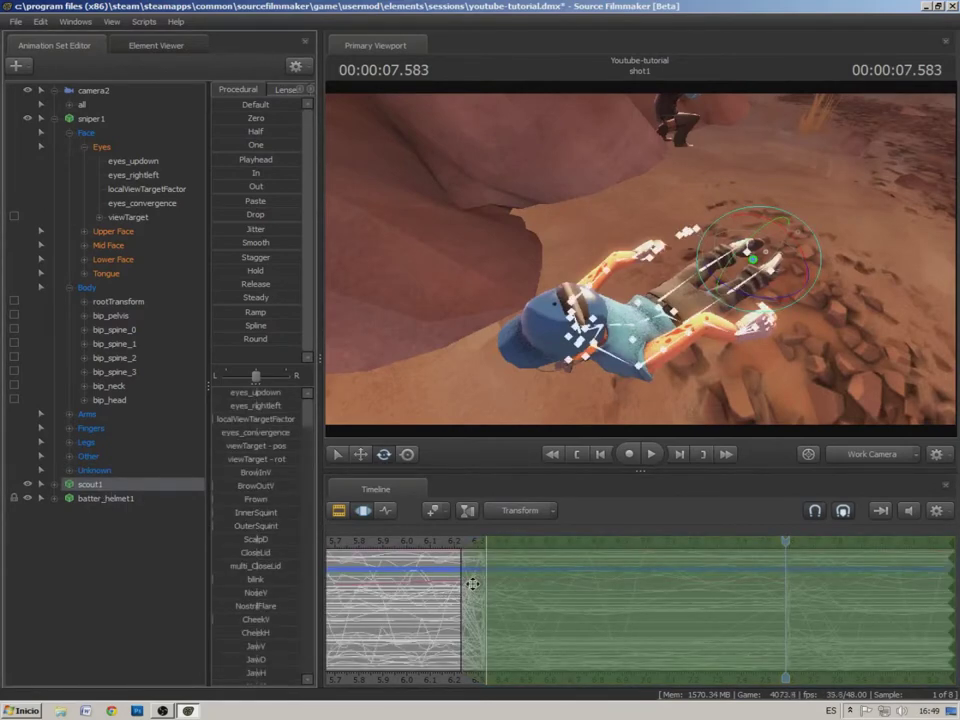
{"action": "left_click_drag", "start_coordinate": [472, 584], "coordinate": [795, 589]}
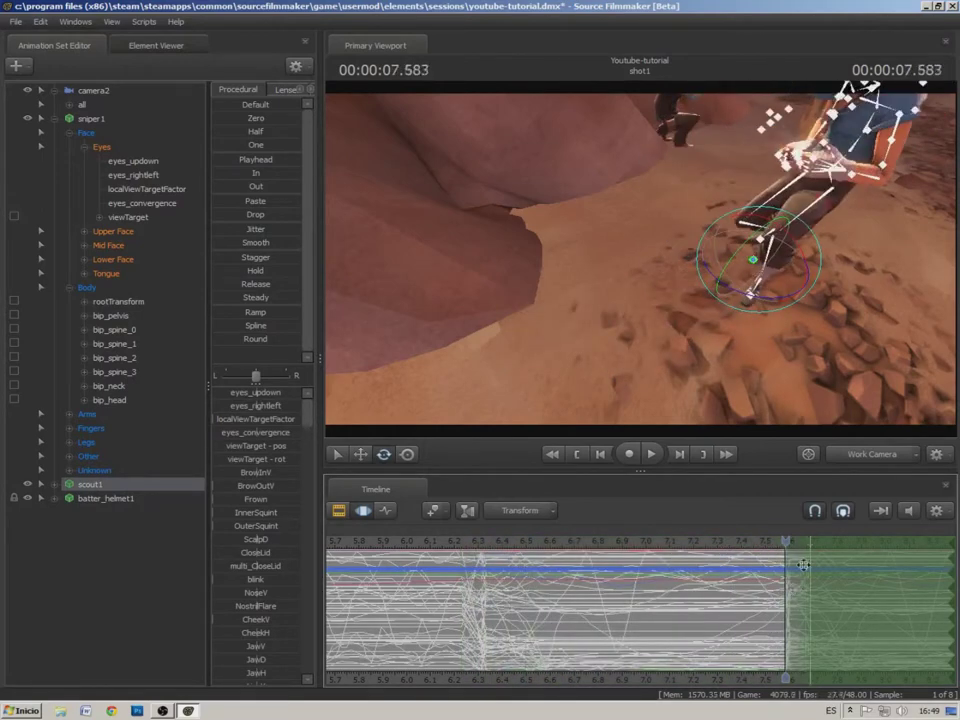
{"action": "scroll", "coordinate": [829, 562], "scroll_direction": "up", "scroll_amount": 5}
{"action": "left_click_drag", "start_coordinate": [866, 570], "coordinate": [817, 543]}
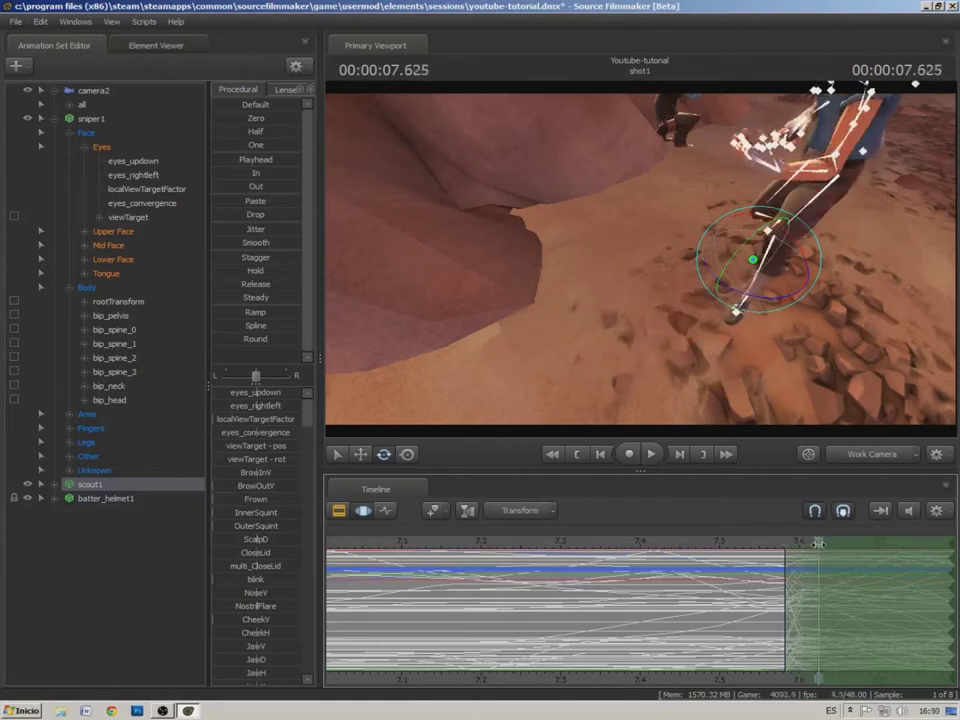
Import the ref sequence on scout1 over the time selection that starts at 00:00:07.625
{"action": "right_click", "coordinate": [91, 487]}
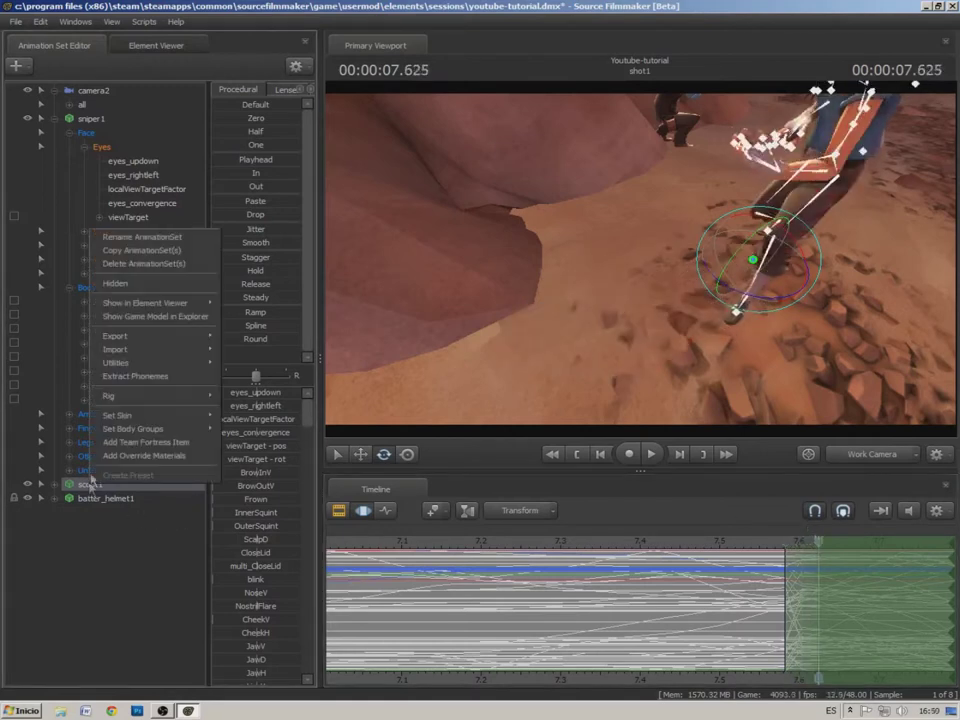
{"action": "mouse_move", "coordinate": [116, 349]}
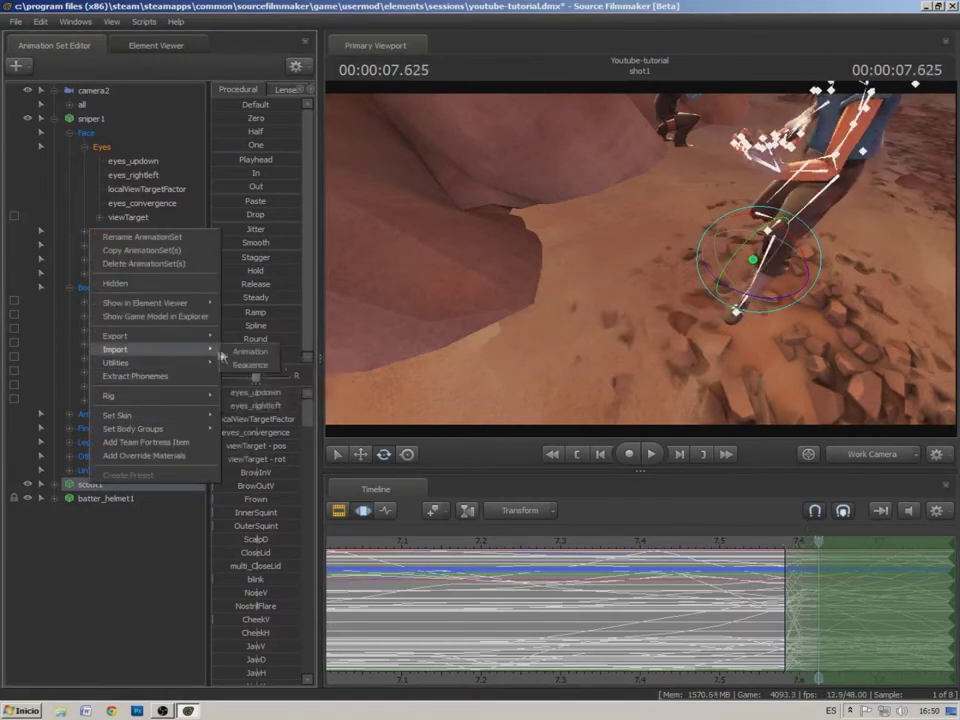
{"action": "left_click", "coordinate": [251, 364]}
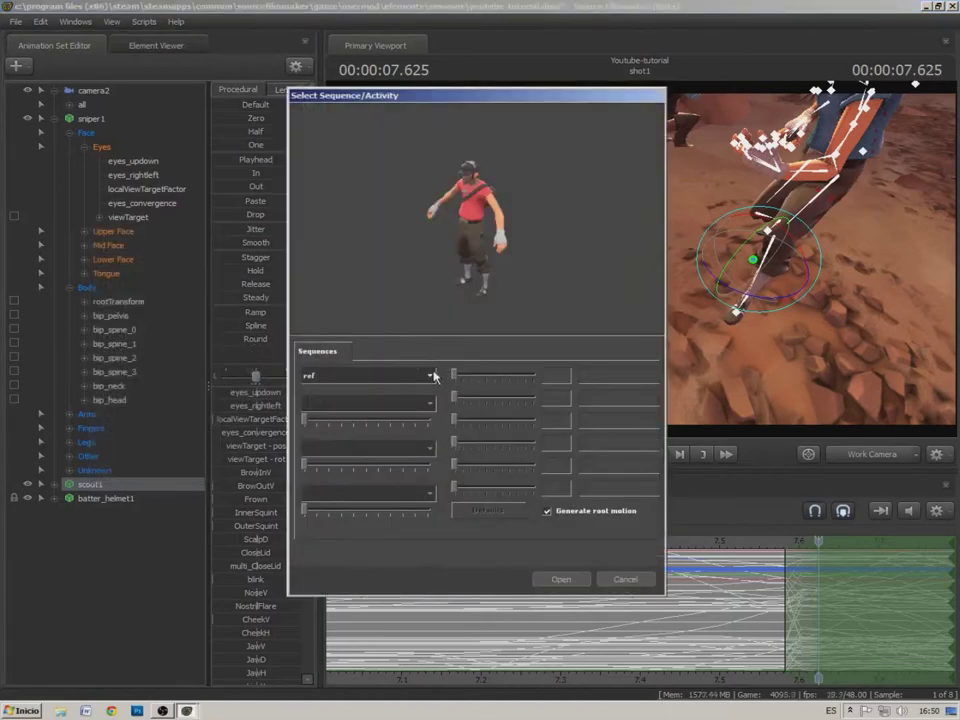
{"action": "left_click", "coordinate": [563, 580]}
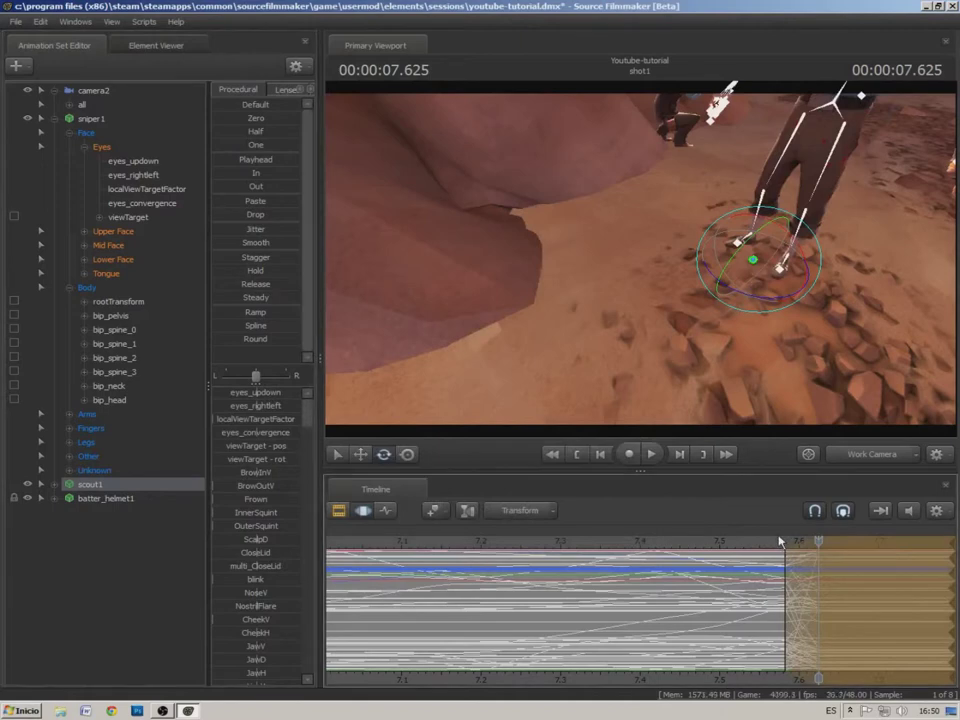
Play the scout's standing reference pose and return the playhead to 00:00:07.625
{"action": "left_click", "coordinate": [776, 536]}
{"action": "left_click_drag", "start_coordinate": [601, 345], "coordinate": [670, 275]}
{"action": "left_click", "coordinate": [651, 454]}
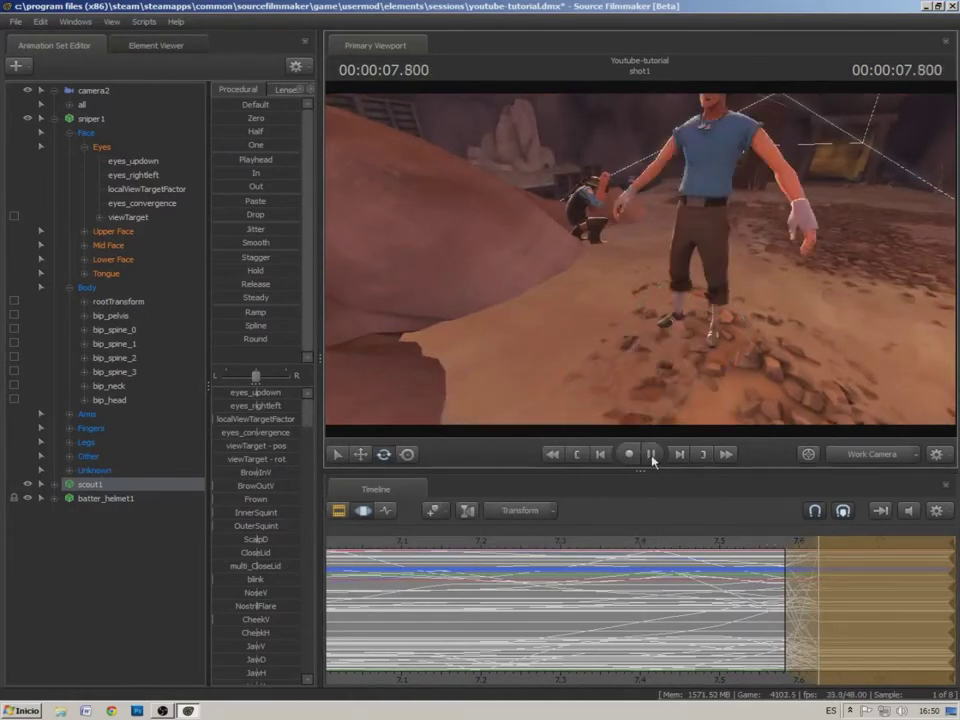
{"action": "scroll", "coordinate": [640, 605], "scroll_direction": "down", "scroll_amount": 1}
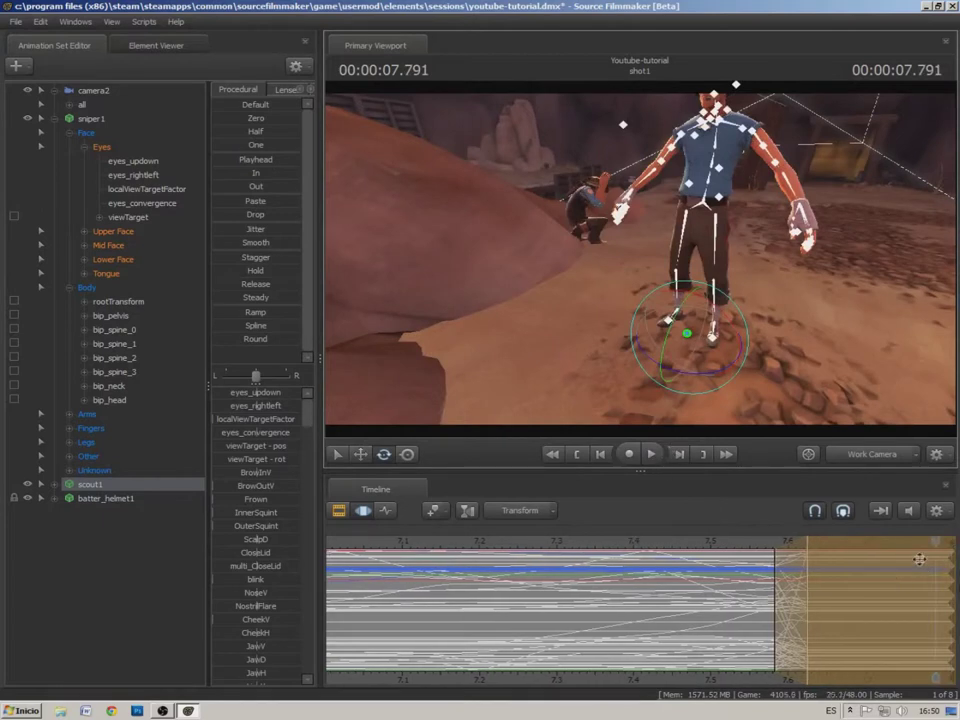
{"action": "left_click_drag", "start_coordinate": [936, 541], "coordinate": [807, 541]}
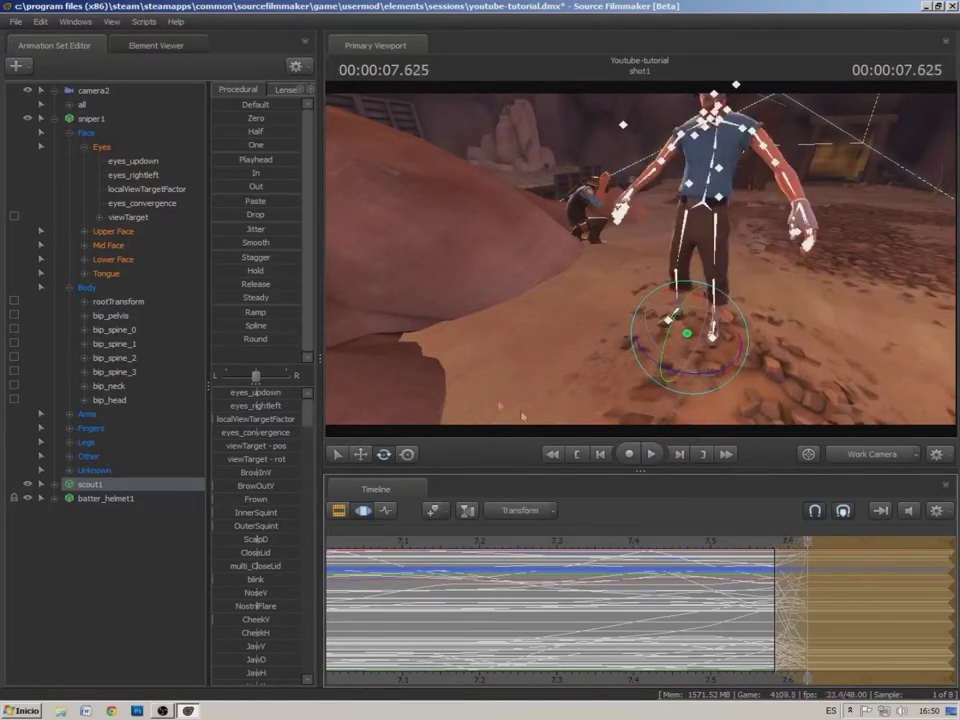
Rotate the scout's reference pose to lie flat on the ground, and step through the transition from 00:00:07.541 to 00:00:07.625
{"action": "left_click_drag", "start_coordinate": [655, 310], "coordinate": [638, 362]}
{"action": "mouse_move", "coordinate": [702, 249]}
{"action": "left_mouse_down"}
{"action": "mouse_move", "coordinate": [662, 340]}
{"action": "mouse_move", "coordinate": [676, 312]}
{"action": "mouse_move", "coordinate": [720, 400]}
{"action": "left_mouse_up"}
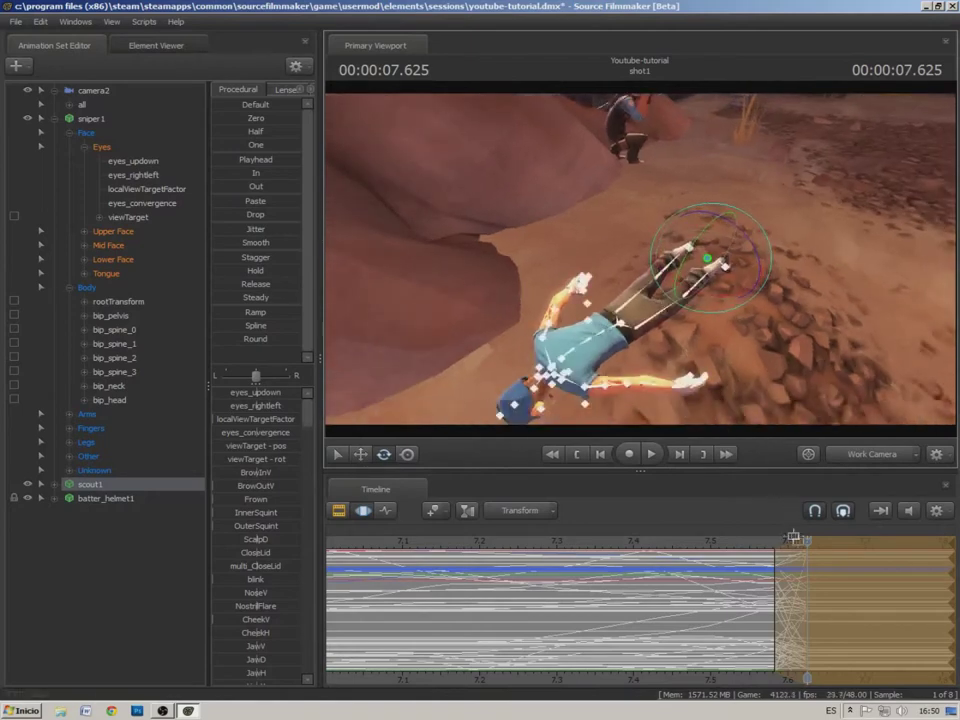
{"action": "left_click_drag", "start_coordinate": [805, 543], "coordinate": [736, 548]}
{"action": "key", "text": "Left"}
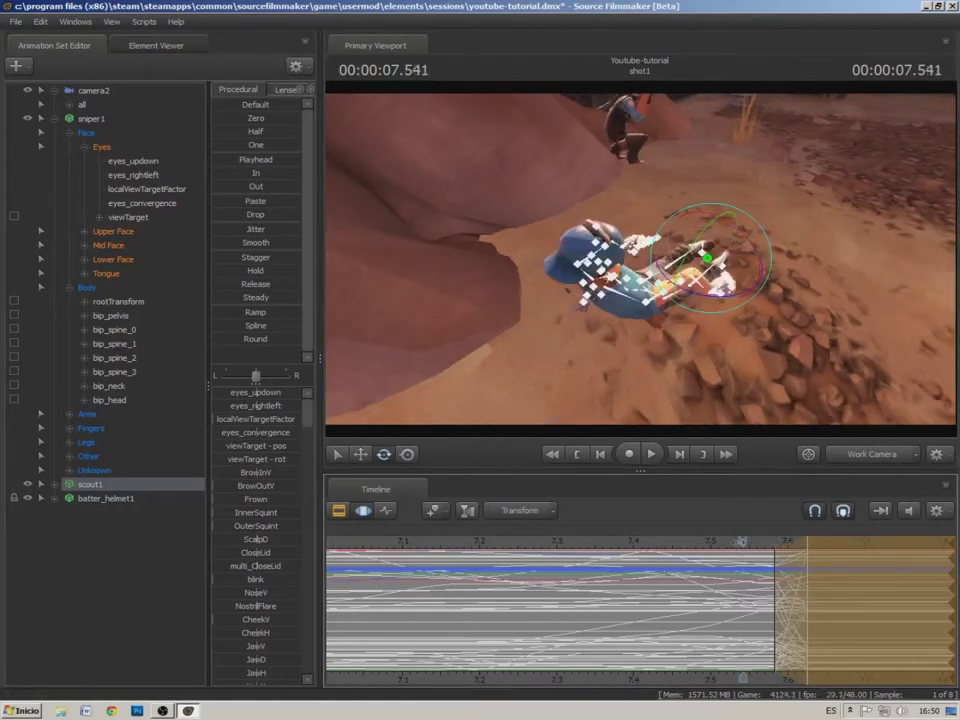
{"action": "key", "text": "Right"}
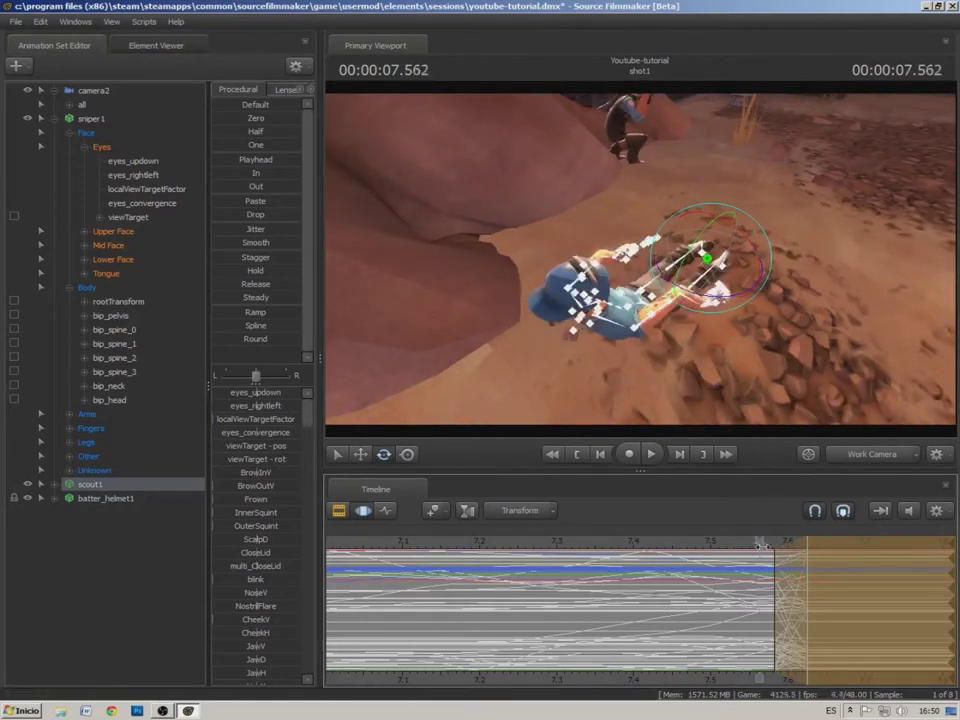
{"action": "key", "text": "Right"}
{"action": "key", "text": "Right"}
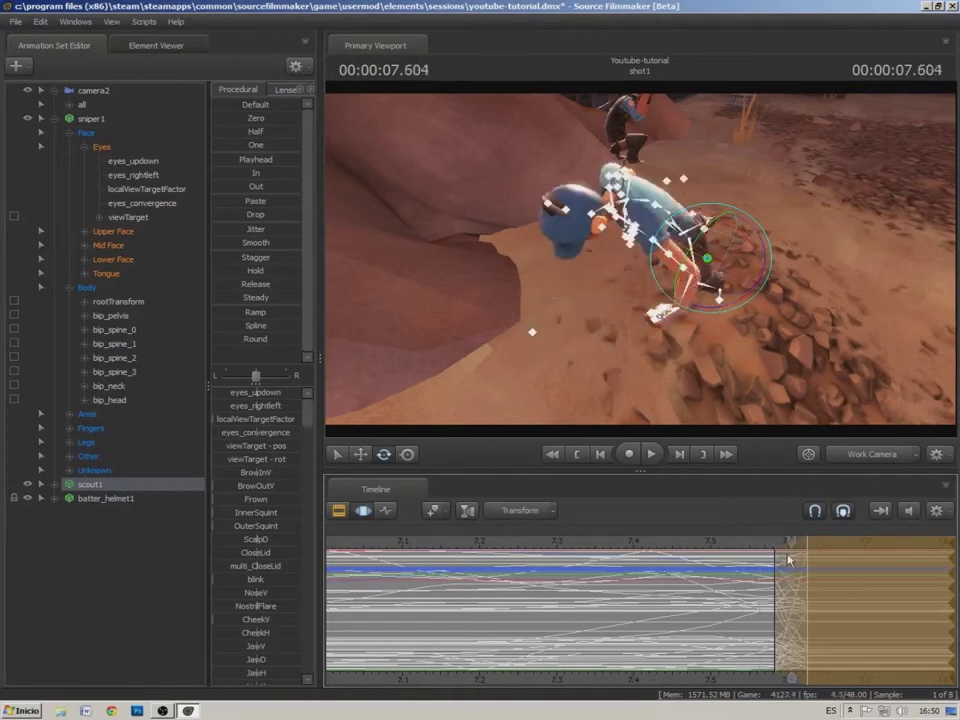
{"action": "key", "text": "Right"}
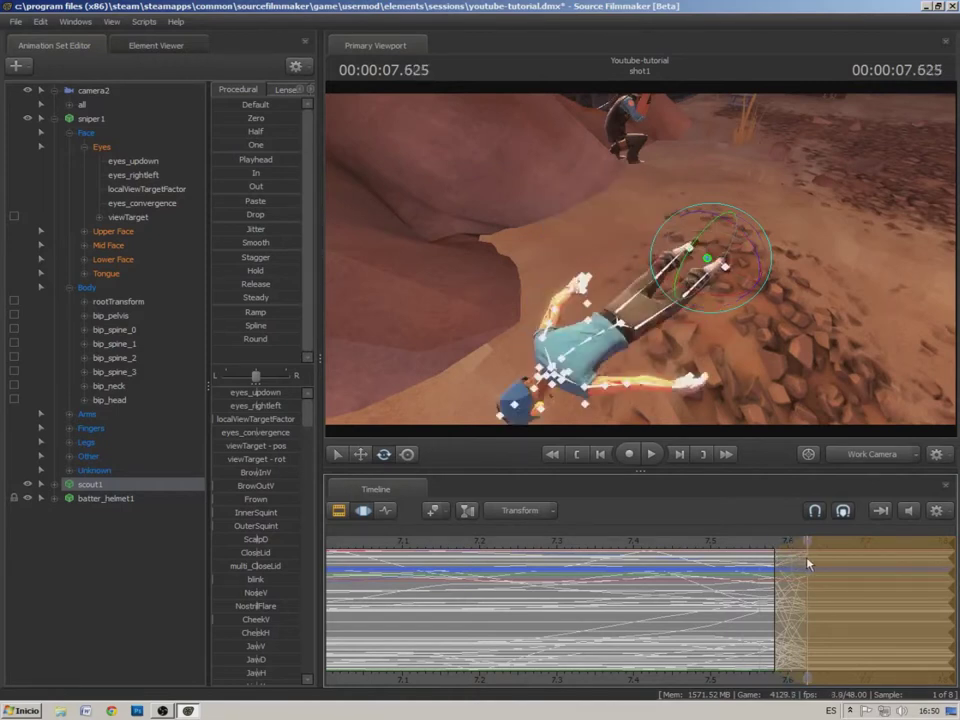
Raise the lying scout slightly along the vertical axis so the body sits at ground level
{"action": "left_click_drag", "start_coordinate": [785, 370], "coordinate": [754, 405]}
{"action": "left_click", "coordinate": [361, 456]}
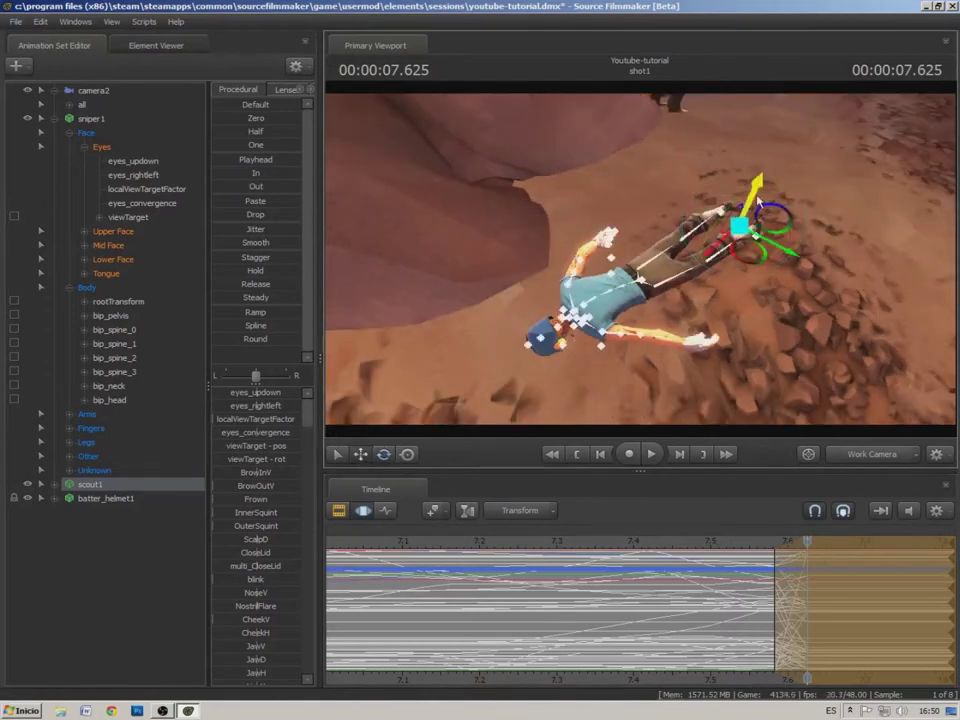
{"action": "left_click_drag", "start_coordinate": [756, 197], "coordinate": [757, 193]}
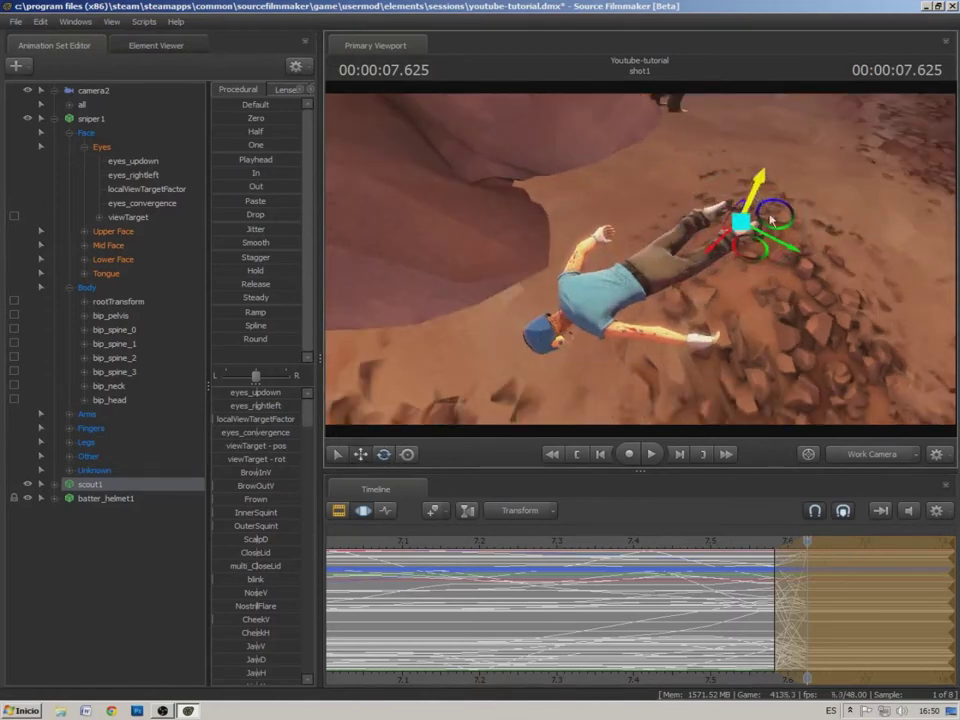
{"action": "scroll", "coordinate": [700, 218], "scroll_direction": "up", "scroll_amount": 2}
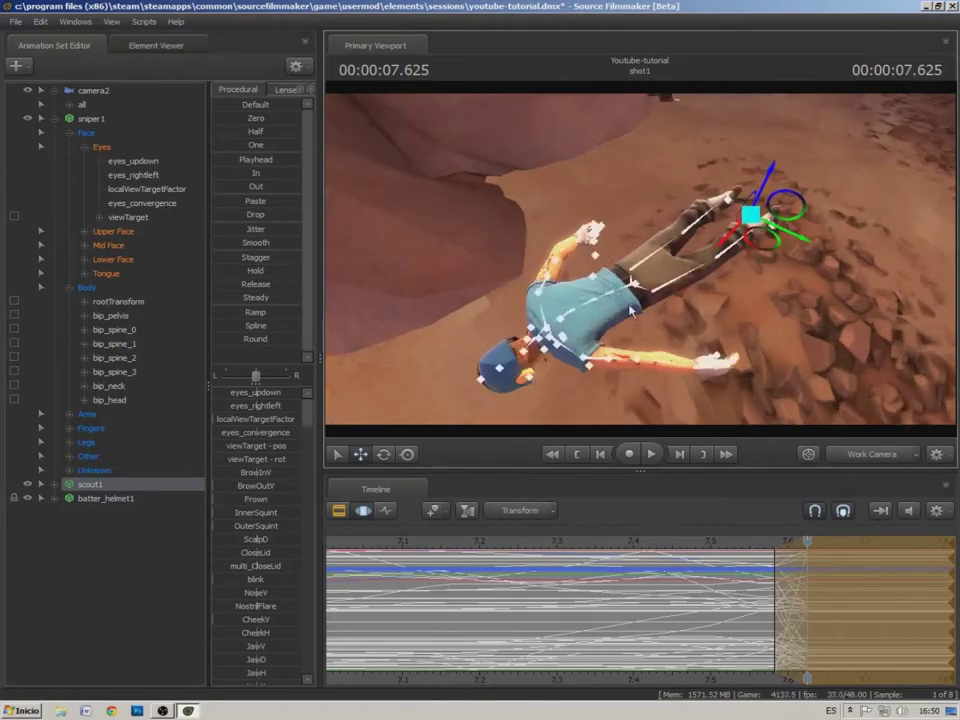
Rotate the scout's bip_spine_3 and bip_spine_0 bones to adjust the bend of the torso lying on the ground
{"action": "left_click_drag", "start_coordinate": [755, 349], "coordinate": [640, 259]}
{"action": "key", "text": "w"}
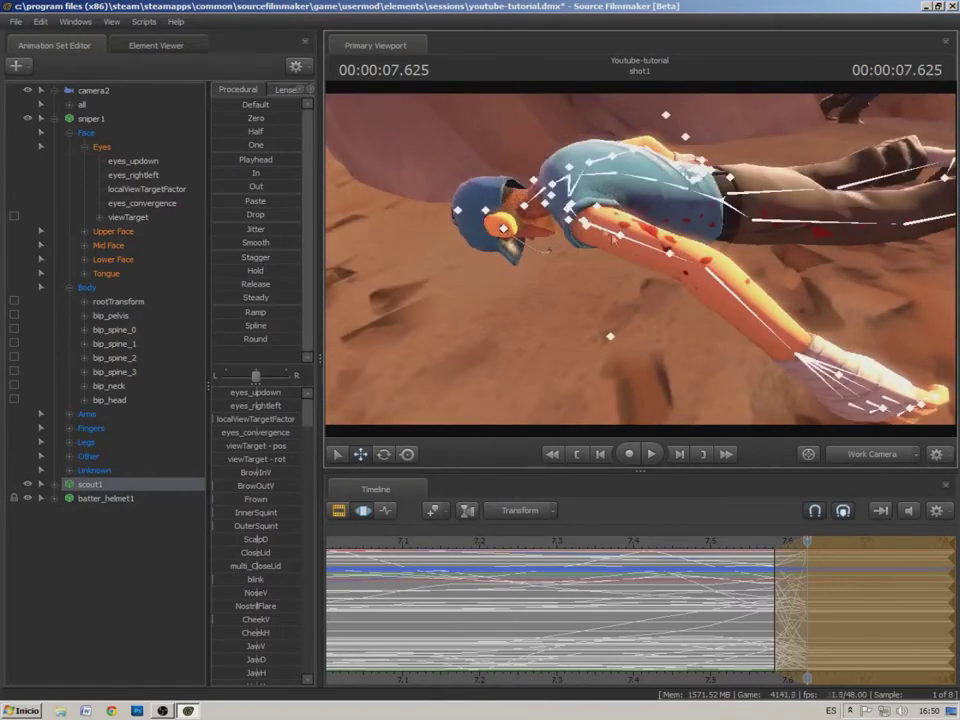
{"action": "left_click", "coordinate": [563, 183]}
{"action": "left_click", "coordinate": [383, 454]}
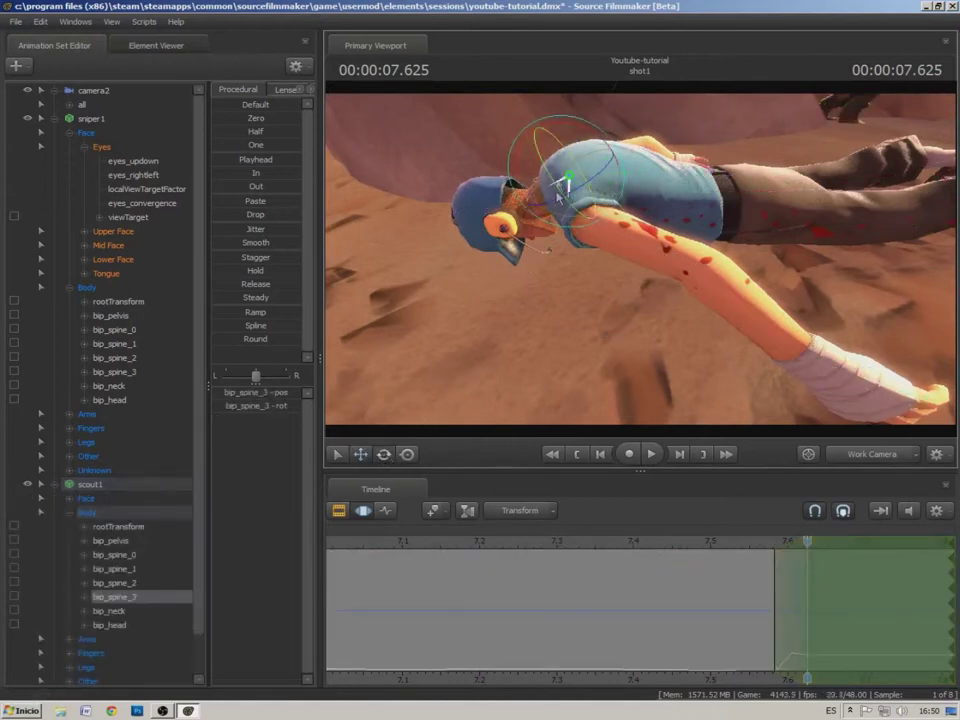
{"action": "left_click_drag", "start_coordinate": [582, 134], "coordinate": [580, 134]}
{"action": "key", "text": "ctrl"}
{"action": "left_click", "coordinate": [666, 189], "text": "ctrl"}
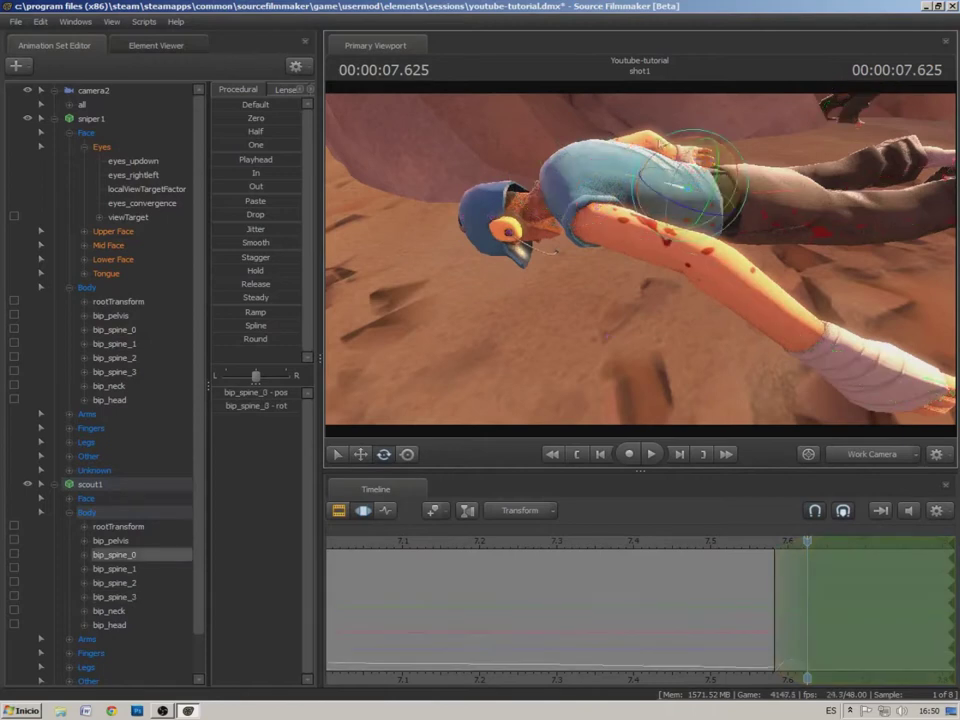
{"action": "left_click_drag", "start_coordinate": [678, 142], "coordinate": [663, 148]}
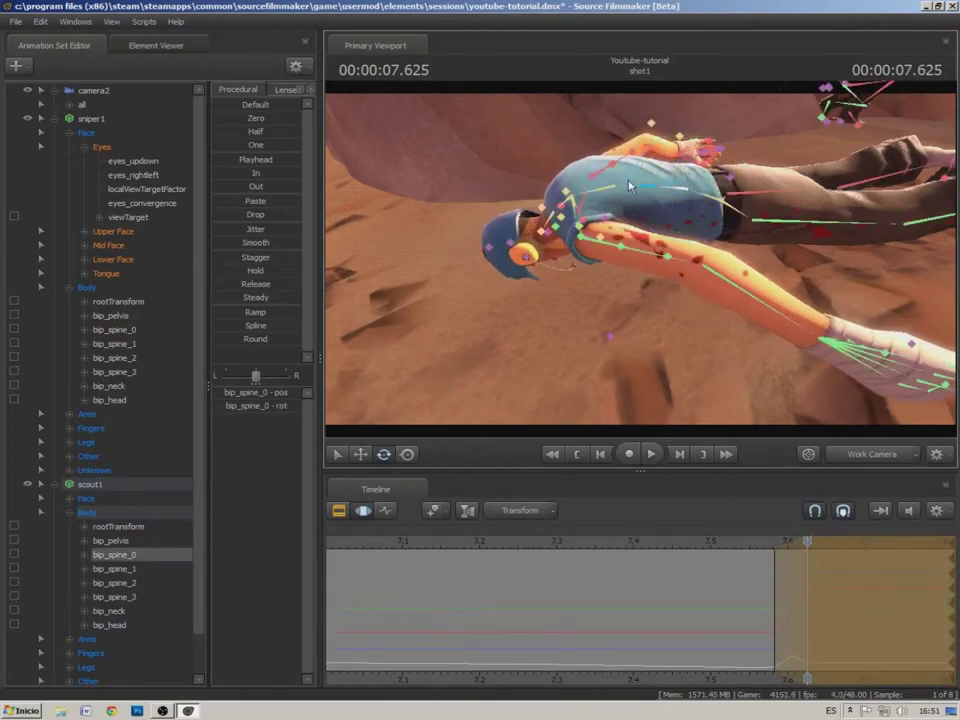
{"action": "left_click", "coordinate": [630, 168]}
Rotate the scout's left knee and left foot to bring the lower leg down toward the ground
{"action": "left_click_drag", "start_coordinate": [838, 264], "coordinate": [649, 257]}
{"action": "left_click", "coordinate": [833, 210], "text": "ctrl"}
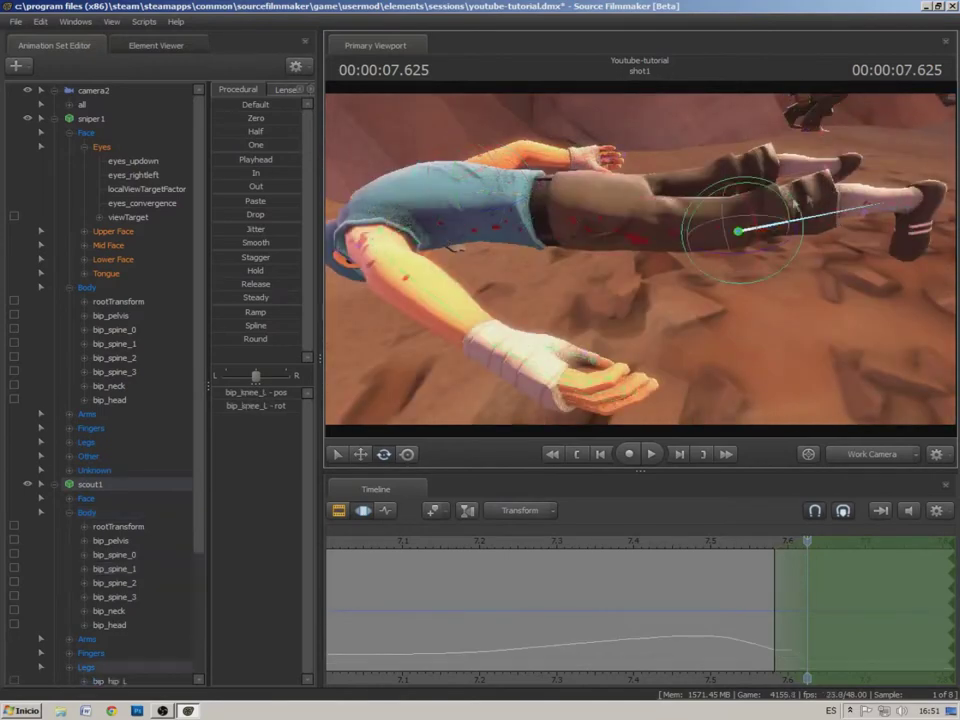
{"action": "left_click_drag", "start_coordinate": [770, 197], "coordinate": [779, 207]}
{"action": "left_click", "coordinate": [898, 207]}
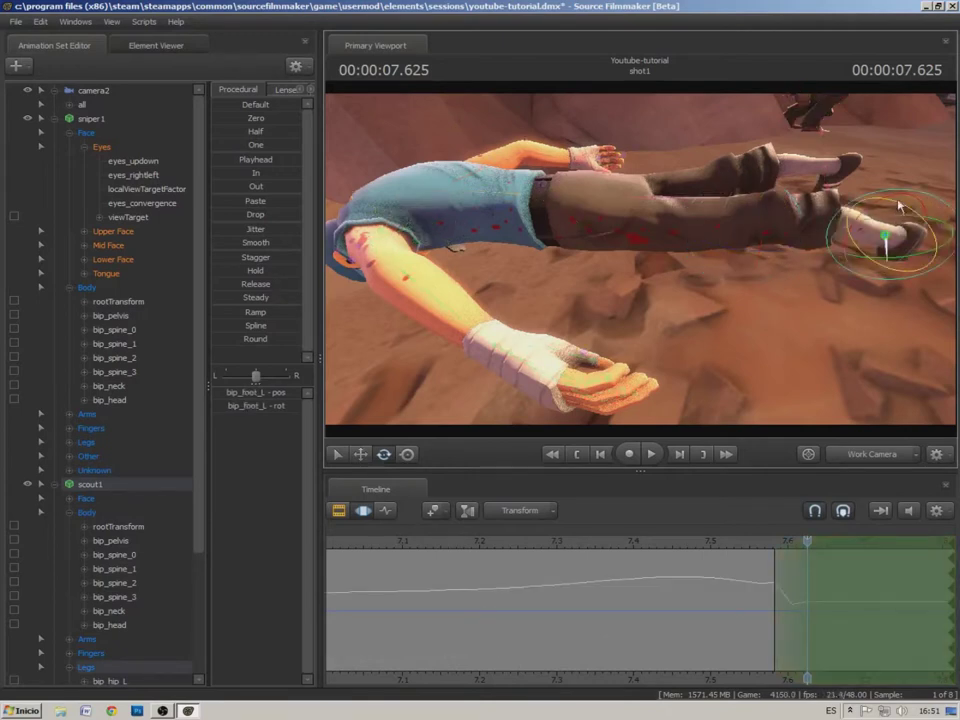
{"action": "left_click_drag", "start_coordinate": [898, 207], "coordinate": [886, 243]}
Repose the scout's left arm by swinging bip_upperArm_L with the screen manipulator and rotating bip_lowerArm_L
{"action": "left_click_drag", "start_coordinate": [682, 309], "coordinate": [840, 355], "text": "alt"}
{"action": "left_click", "coordinate": [408, 456]}
{"action": "left_click_drag", "start_coordinate": [600, 192], "coordinate": [610, 248]}
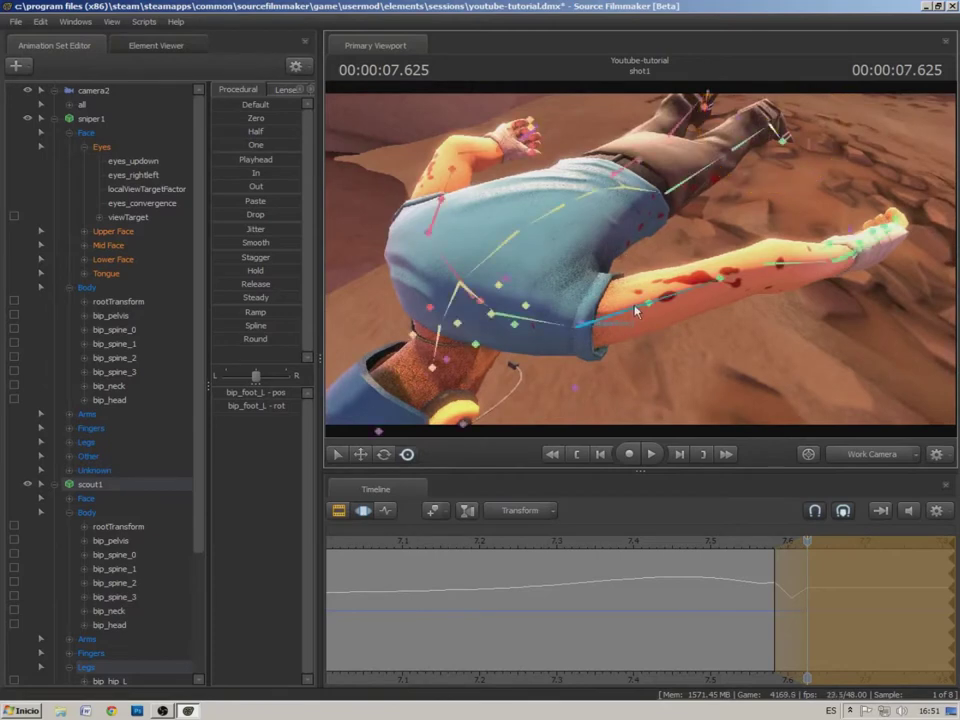
{"action": "left_click", "coordinate": [593, 331]}
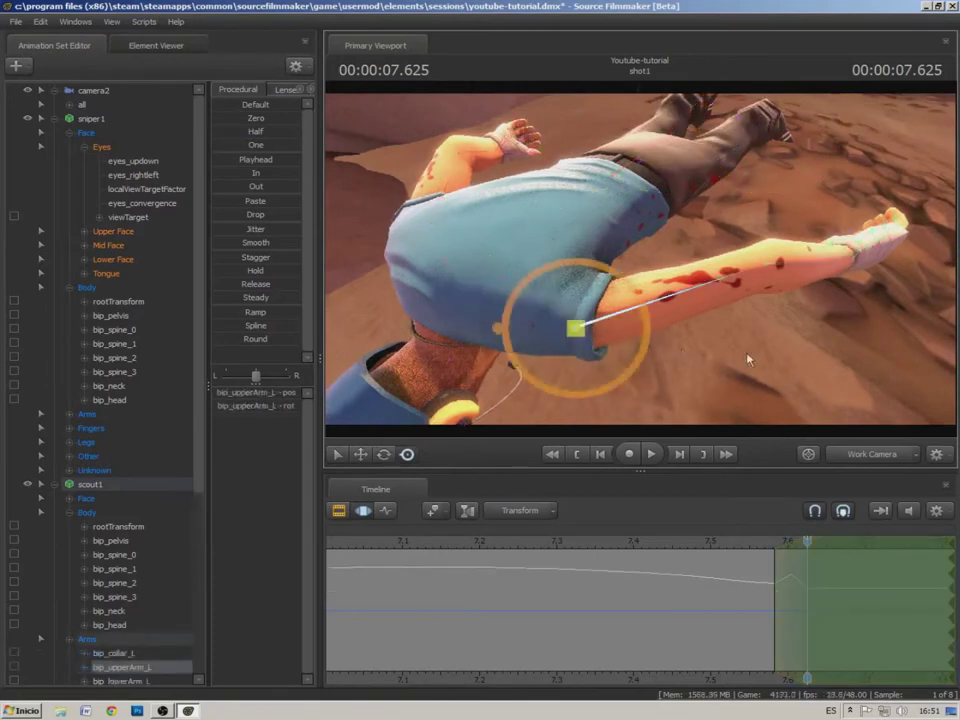
{"action": "left_click_drag", "start_coordinate": [746, 354], "coordinate": [555, 270], "text": "alt"}
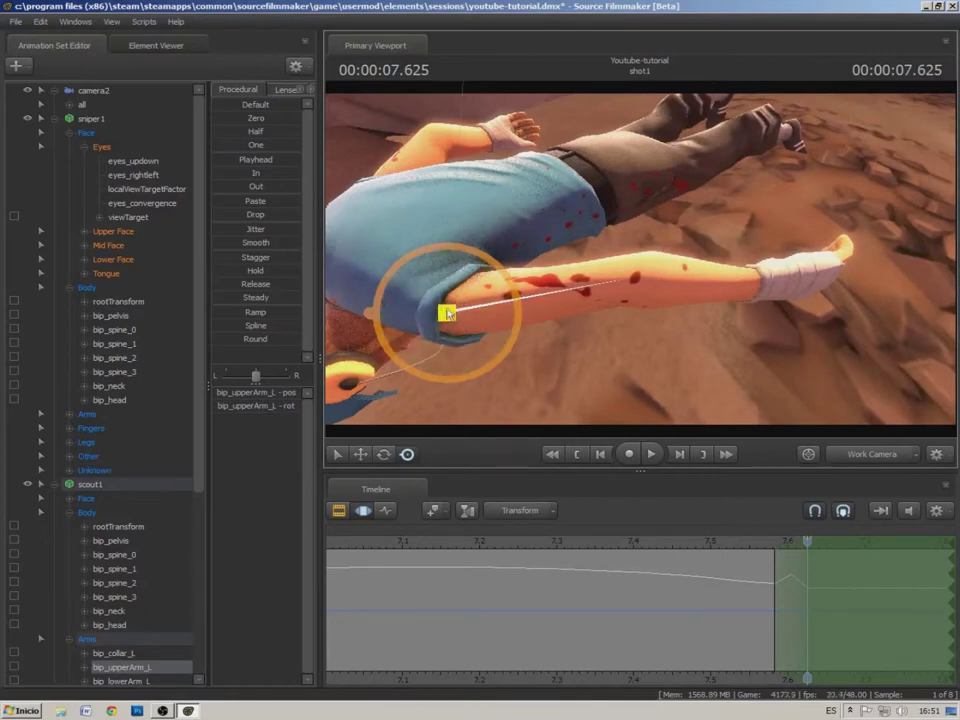
{"action": "left_click_drag", "start_coordinate": [446, 314], "coordinate": [566, 285]}
{"action": "key", "text": "ctrl+z"}
{"action": "key", "text": "ctrl+y"}
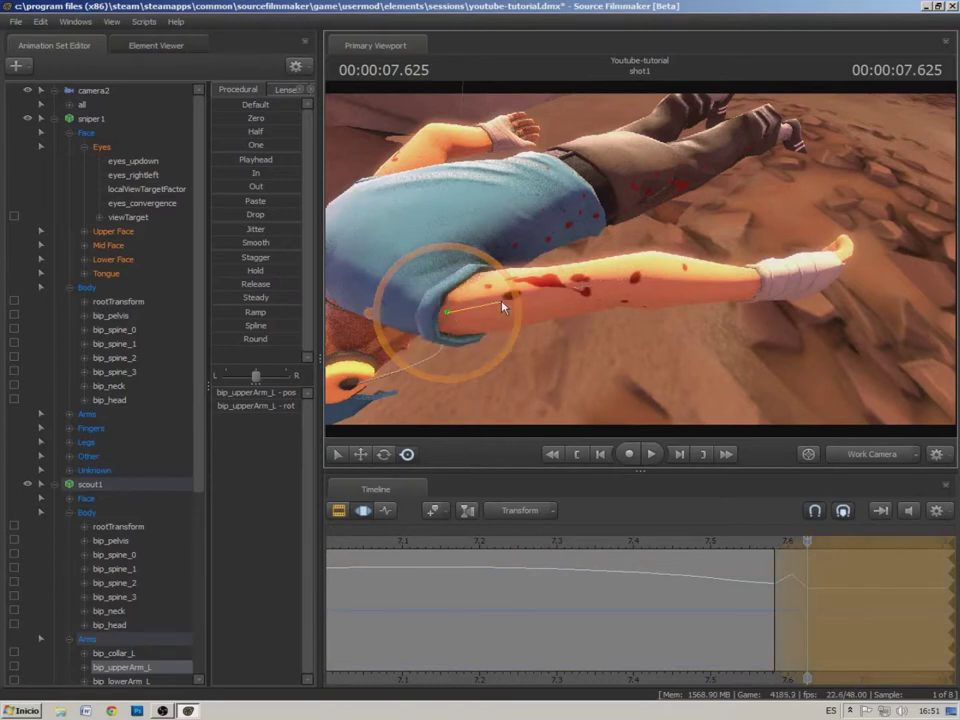
{"action": "left_click_drag", "start_coordinate": [493, 272], "coordinate": [520, 292]}
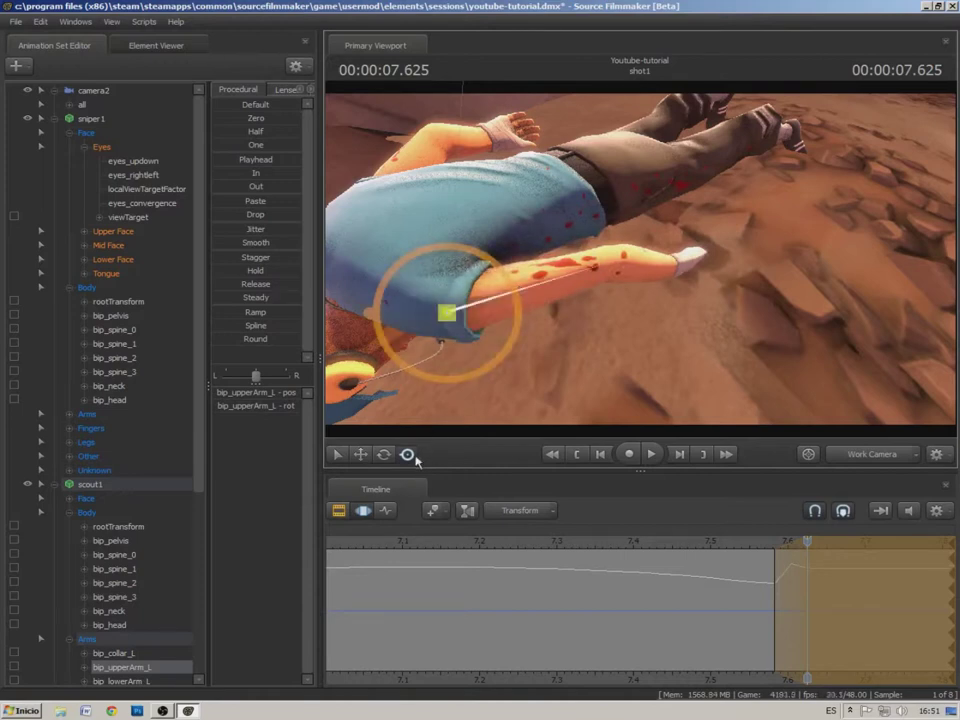
{"action": "left_click", "coordinate": [639, 258]}
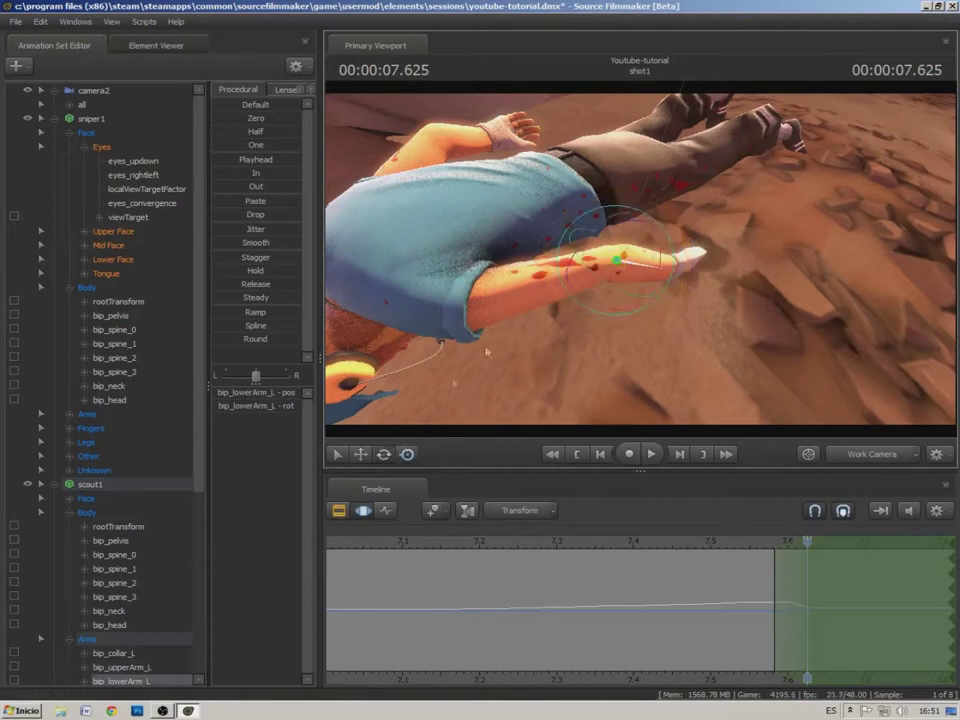
{"action": "left_click_drag", "start_coordinate": [614, 220], "coordinate": [614, 228]}
Rotate the scout's right upper arm to bring the arm closer to the body
{"action": "left_click_drag", "start_coordinate": [549, 373], "coordinate": [641, 263]}
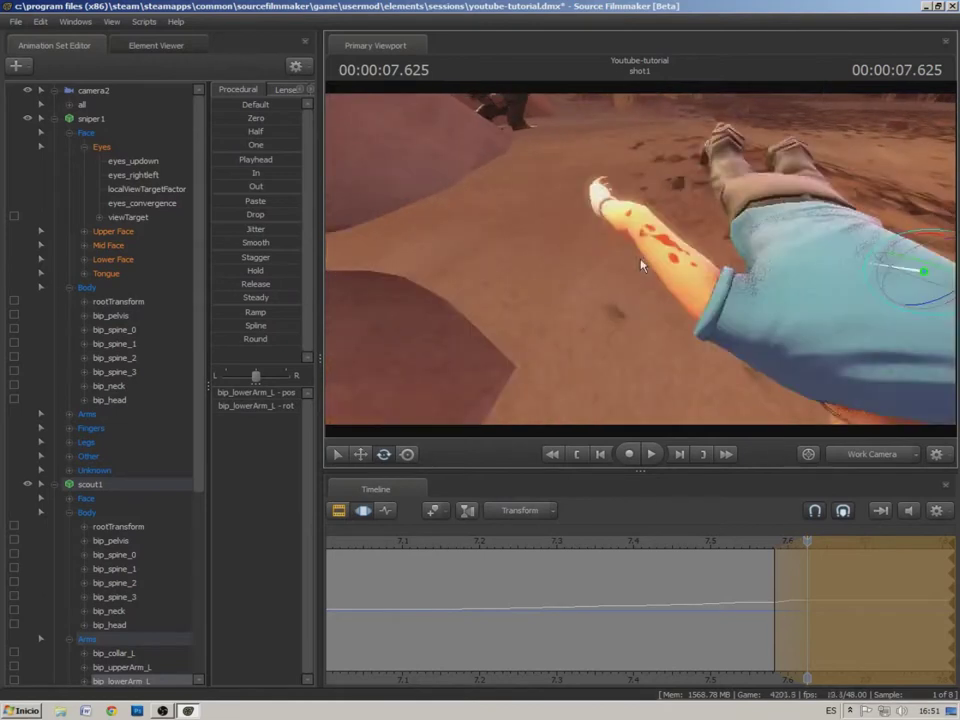
{"action": "left_click_drag", "start_coordinate": [546, 284], "coordinate": [604, 263]}
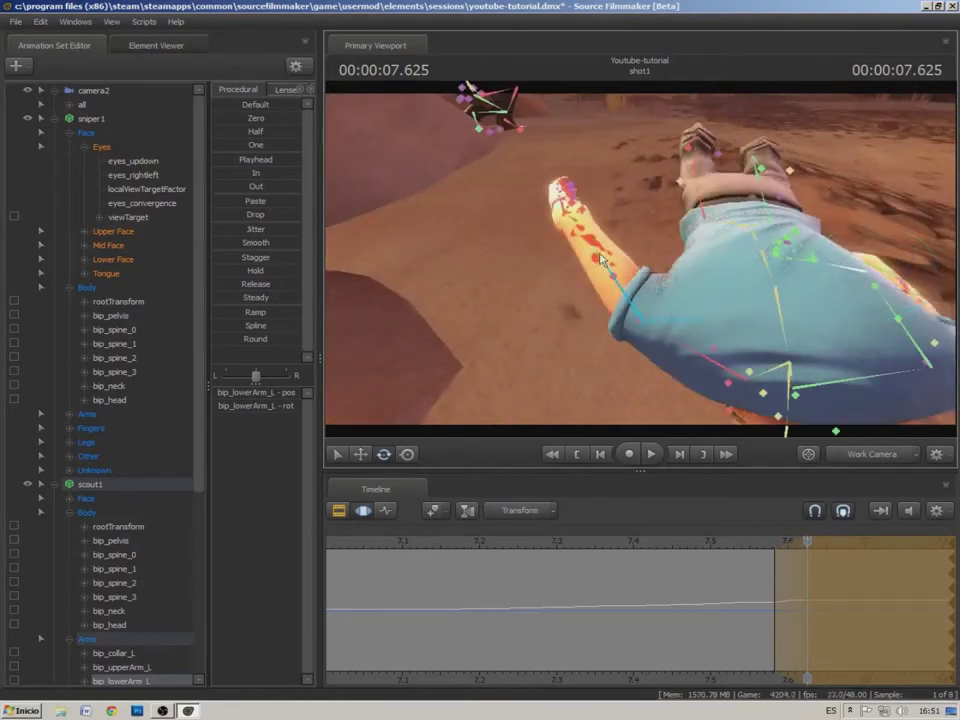
{"action": "left_click", "coordinate": [602, 257], "text": "ctrl"}
{"action": "left_click_drag", "start_coordinate": [658, 326], "coordinate": [648, 296]}
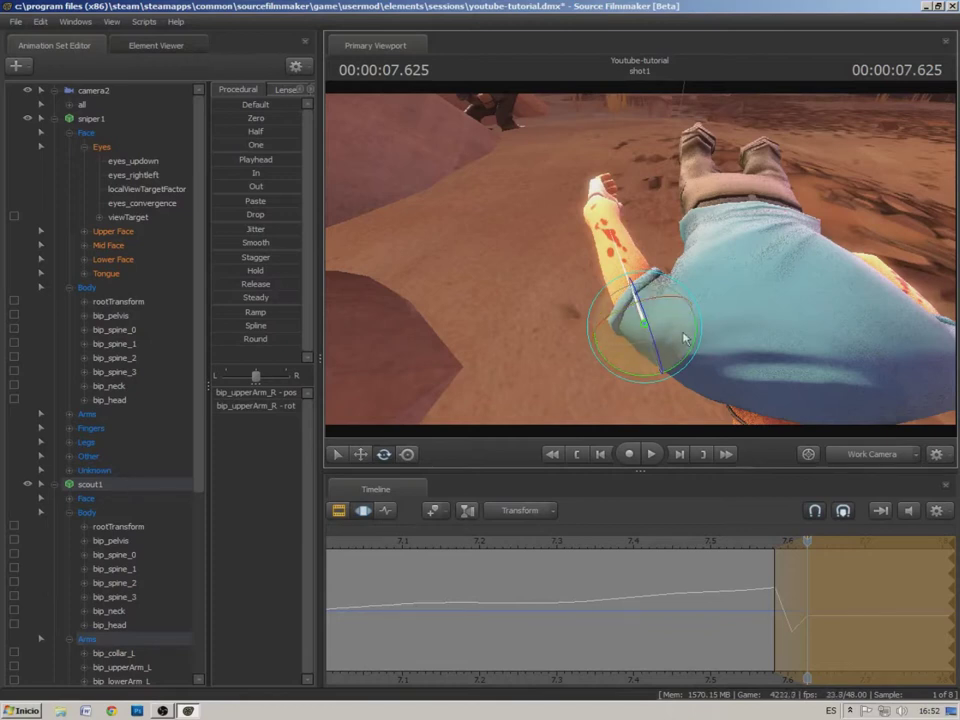
{"action": "left_click_drag", "start_coordinate": [675, 333], "coordinate": [632, 302]}
Rotate the scout's right foot, bip_foot_R, to fit the face-down lying pose
{"action": "left_click_drag", "start_coordinate": [521, 304], "coordinate": [776, 250]}
{"action": "key", "text": "ctrl"}
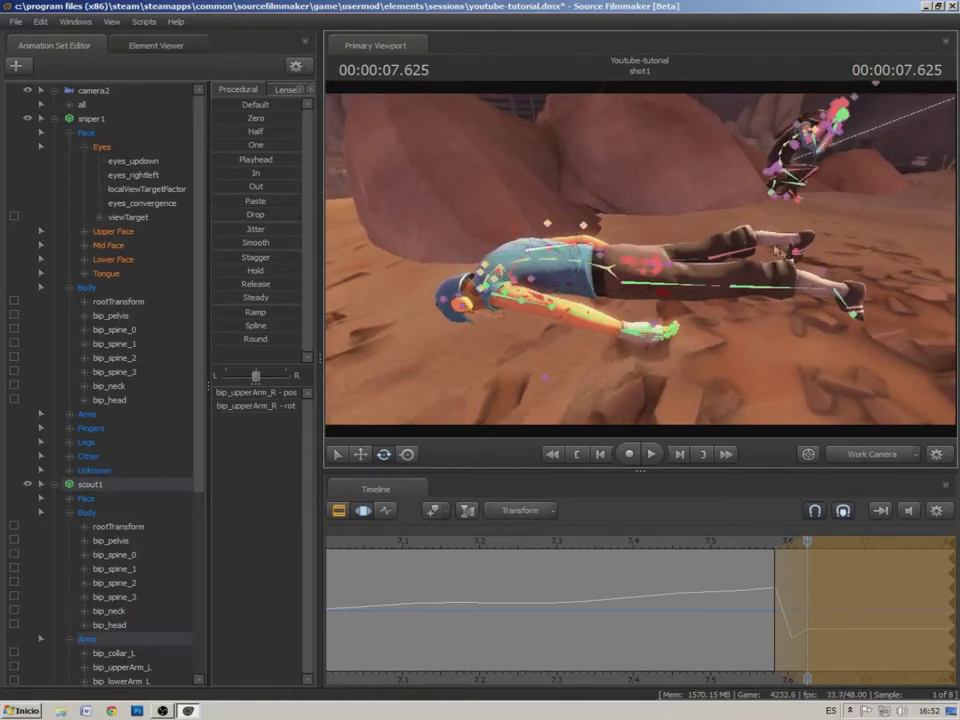
{"action": "left_click", "coordinate": [708, 258]}
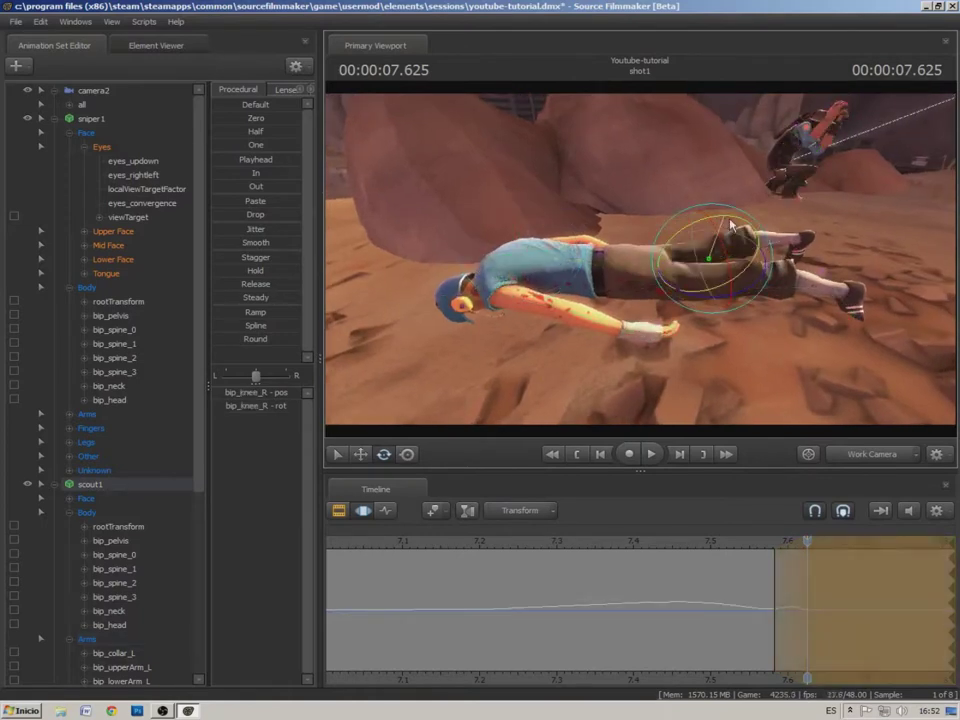
{"action": "left_click", "coordinate": [800, 240]}
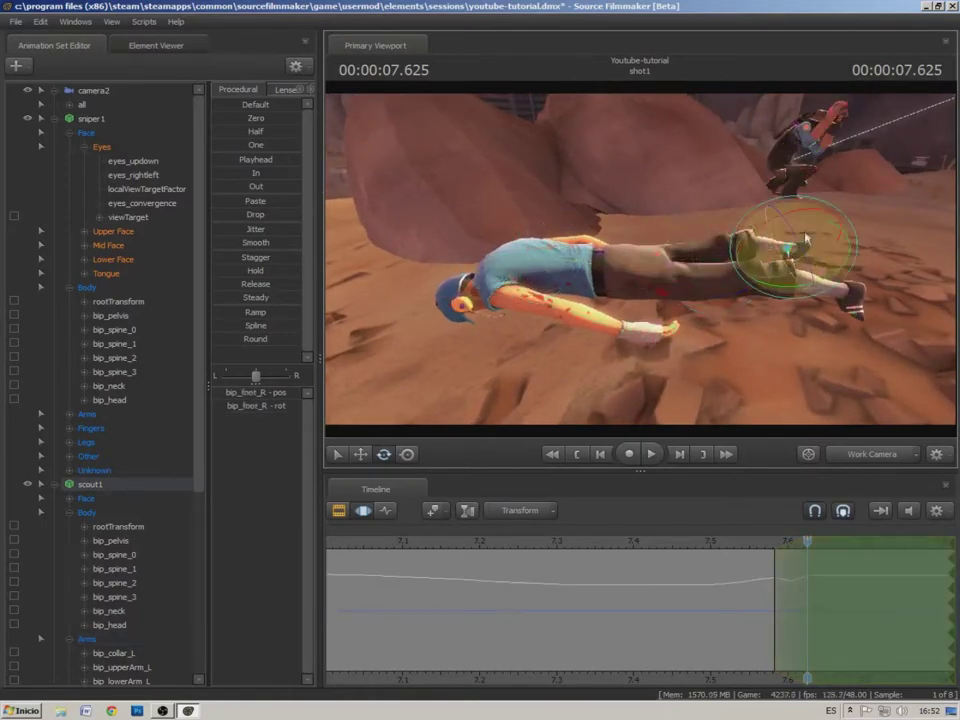
{"action": "left_click_drag", "start_coordinate": [805, 237], "coordinate": [778, 296]}
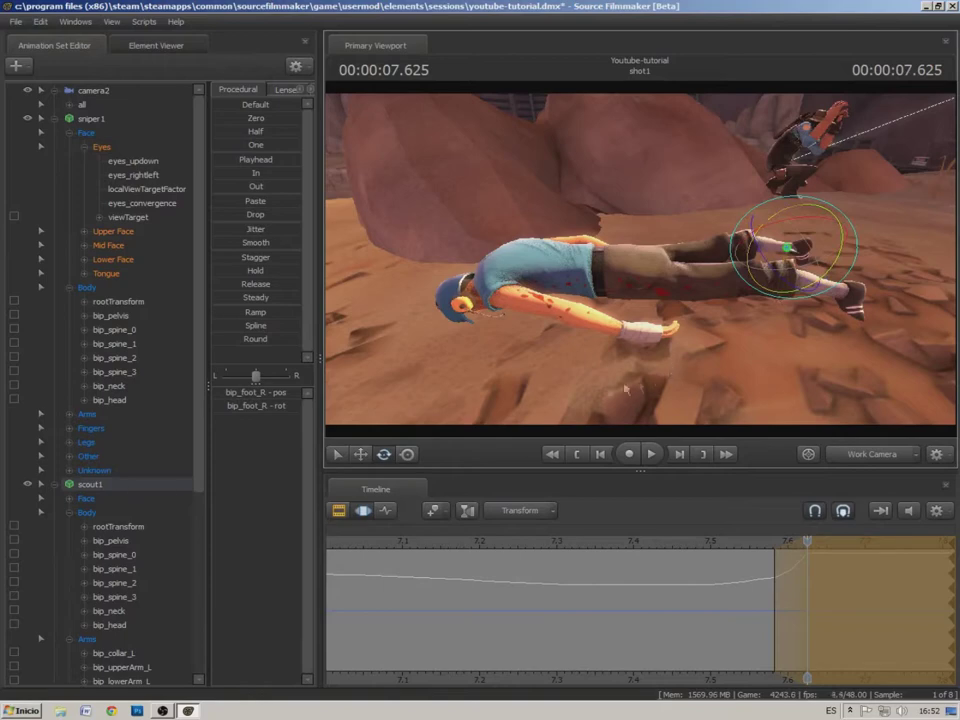
{"action": "key", "text": "a"}
{"action": "left_click_drag", "start_coordinate": [641, 265], "coordinate": [780, 265]}
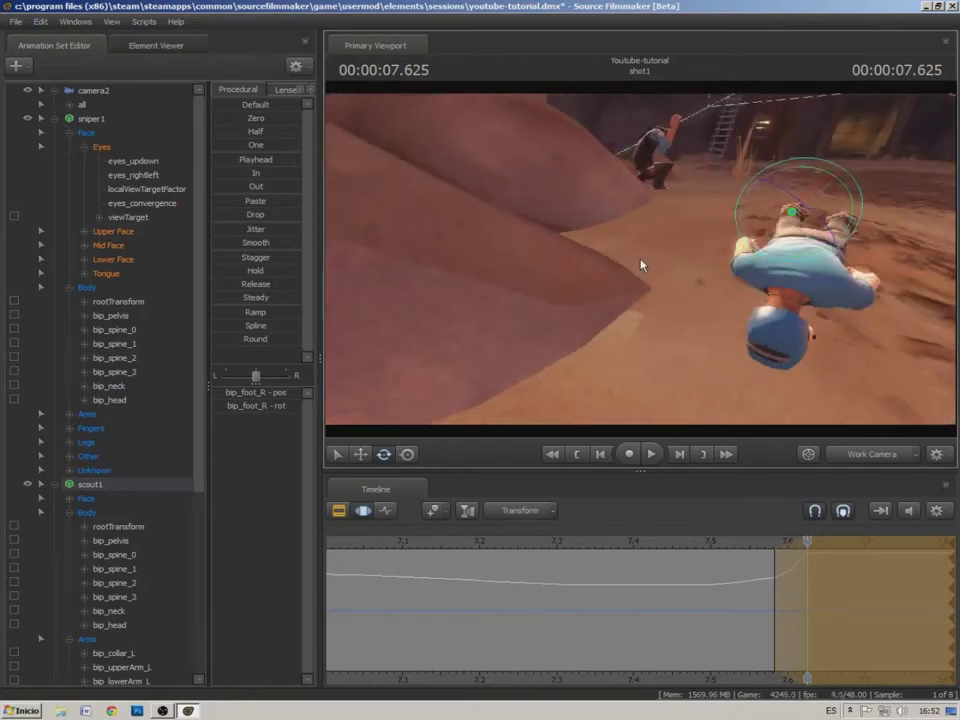
Save the youtube-tutorial session
{"action": "left_click", "coordinate": [16, 21]}
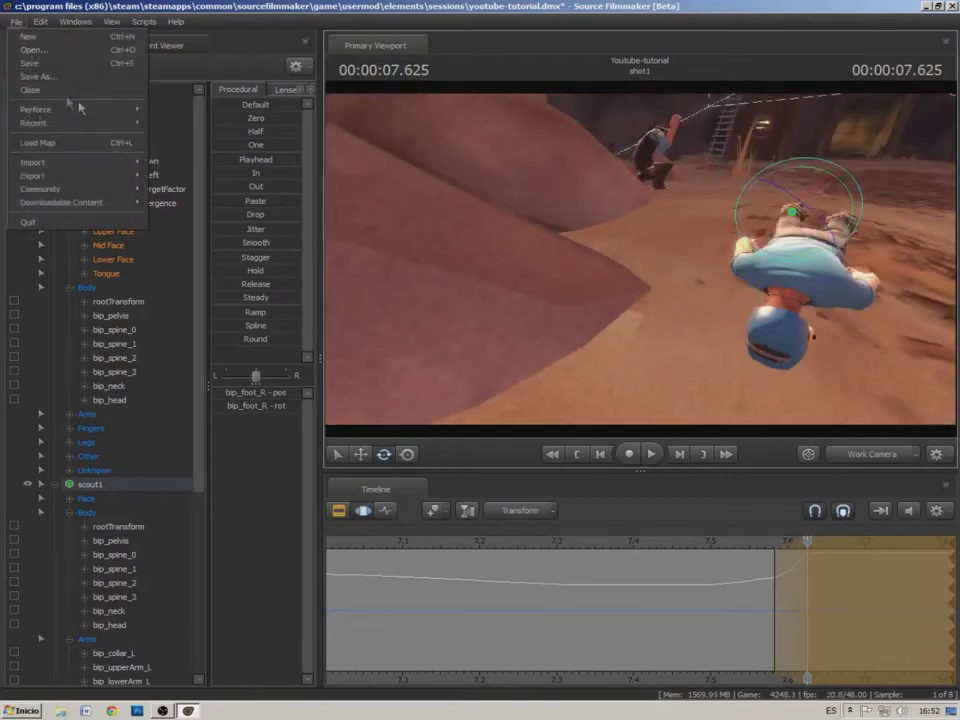
{"action": "left_click", "coordinate": [47, 64]}
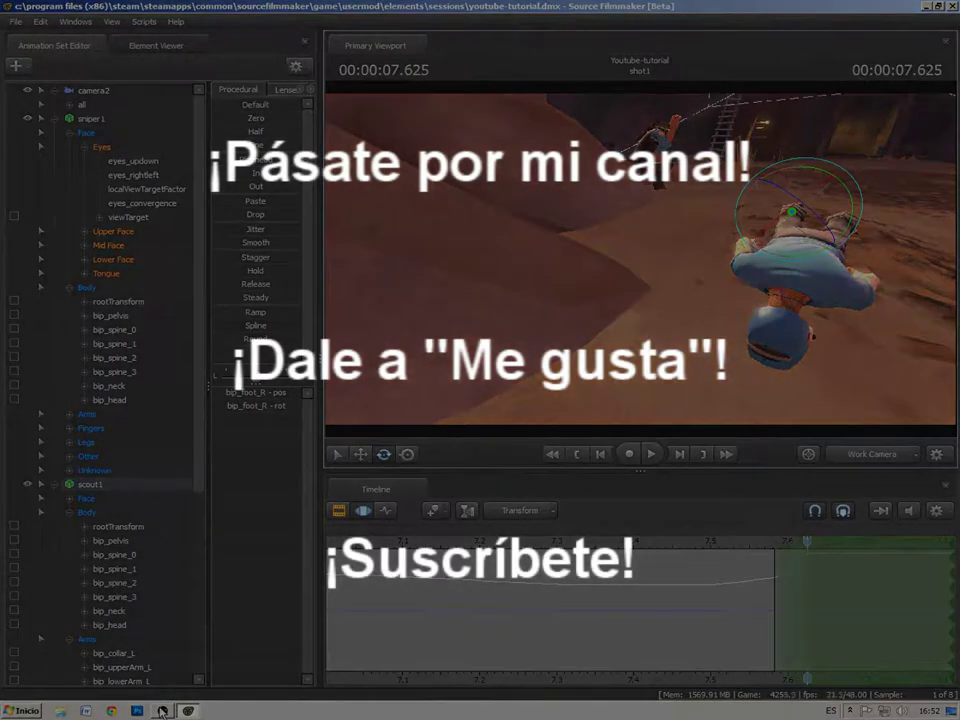
{"action": "left_click", "coordinate": [162, 711]}
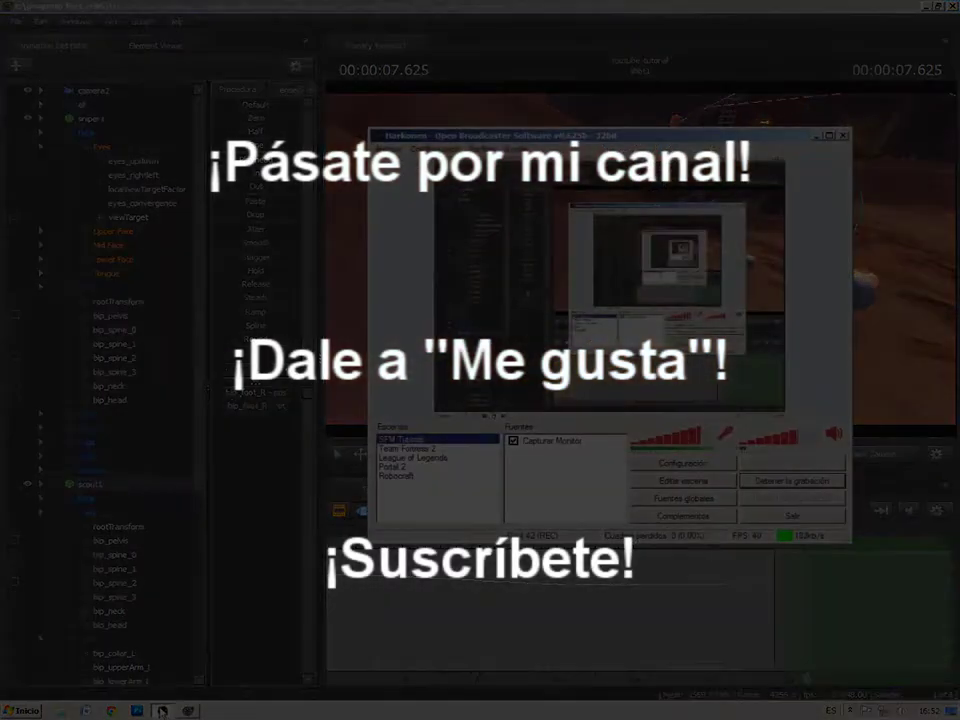